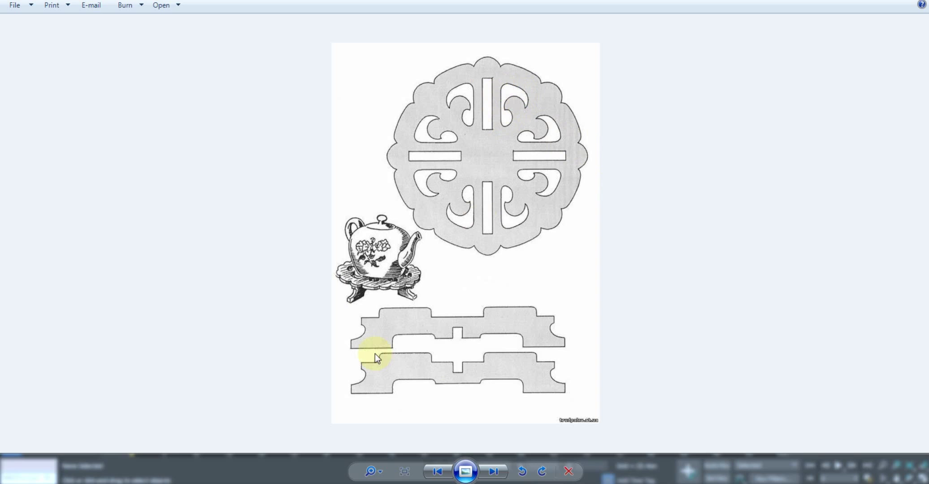
# Step: Check the trivet pattern image's properties to read its dimensions
pyautogui.rightClick(360, 213)
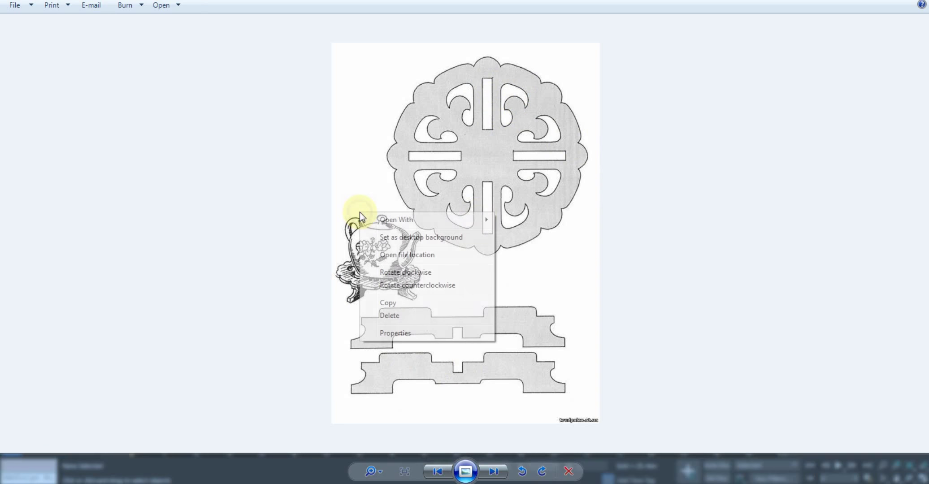
pyautogui.click(404, 333)
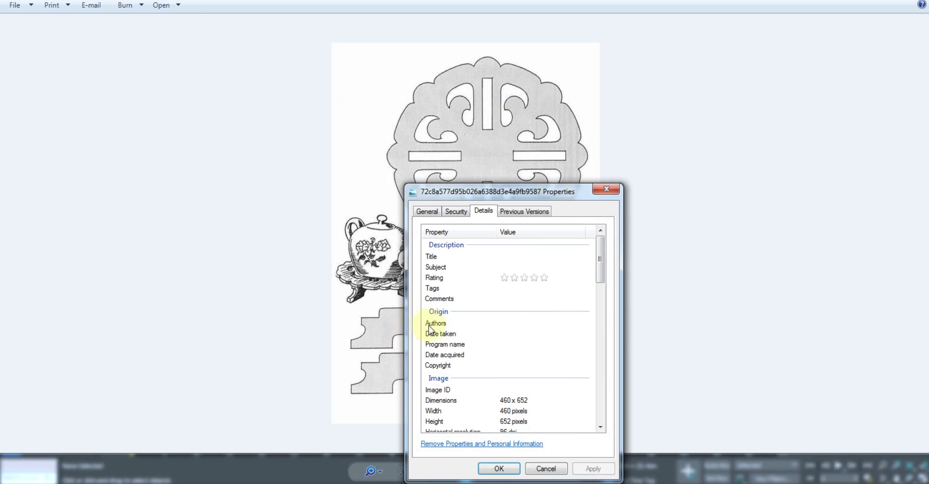
pyautogui.click(613, 190)
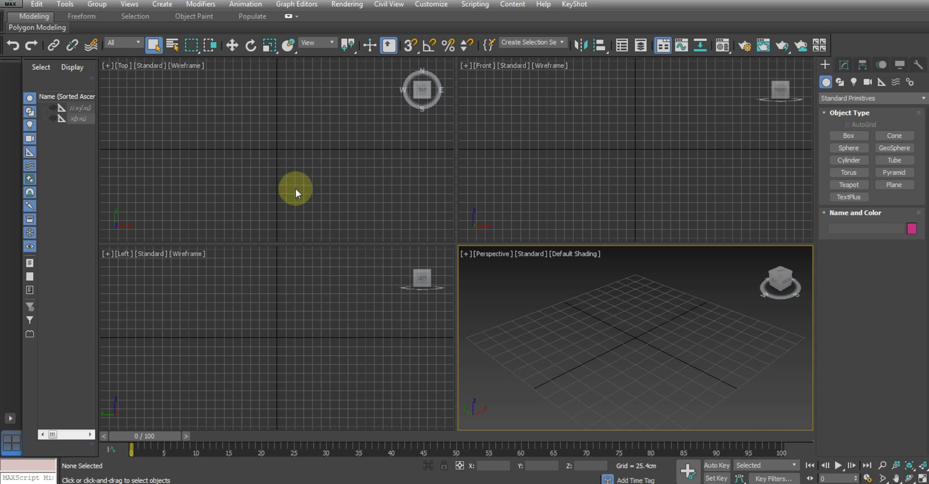
# Step: Draw a plane in the Top viewport and maximize that view
pyautogui.click(255, 158)
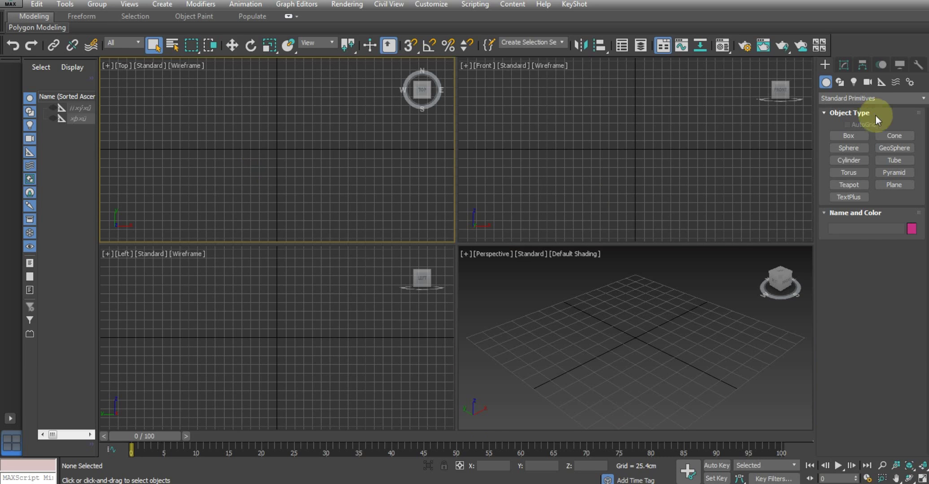
pyautogui.click(894, 185)
pyautogui.moveTo(252, 125); pyautogui.dragTo(307, 191)
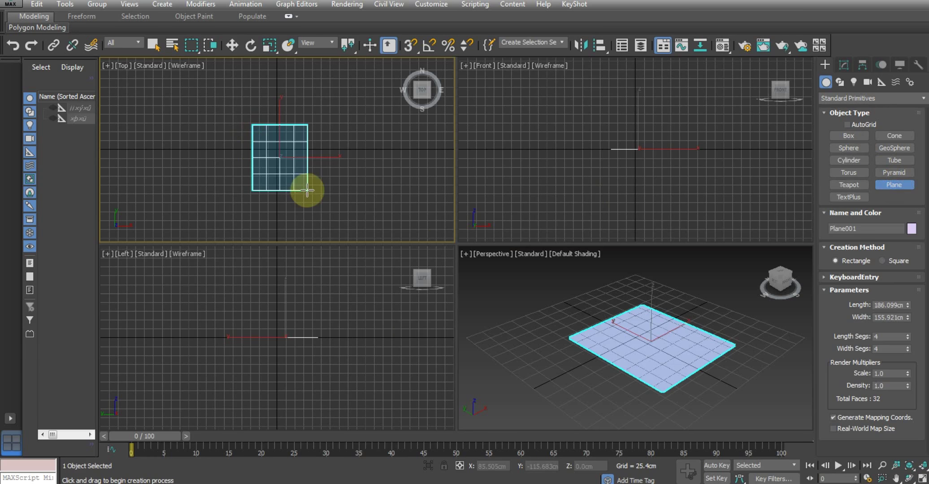
pyautogui.rightClick(298, 183)
pyautogui.hotkey('alt', 'w')
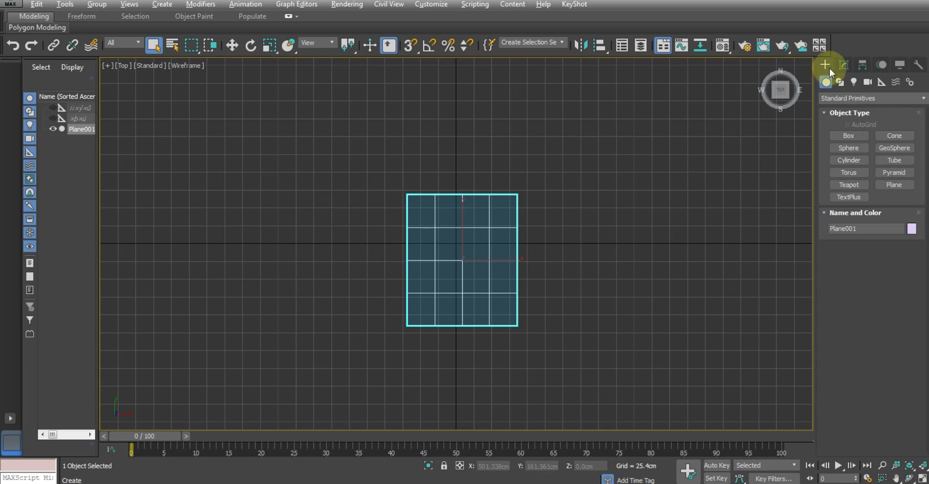
# Step: Set the plane to 1 segment, Width 460 cm and Length 652 cm
pyautogui.click(844, 65)
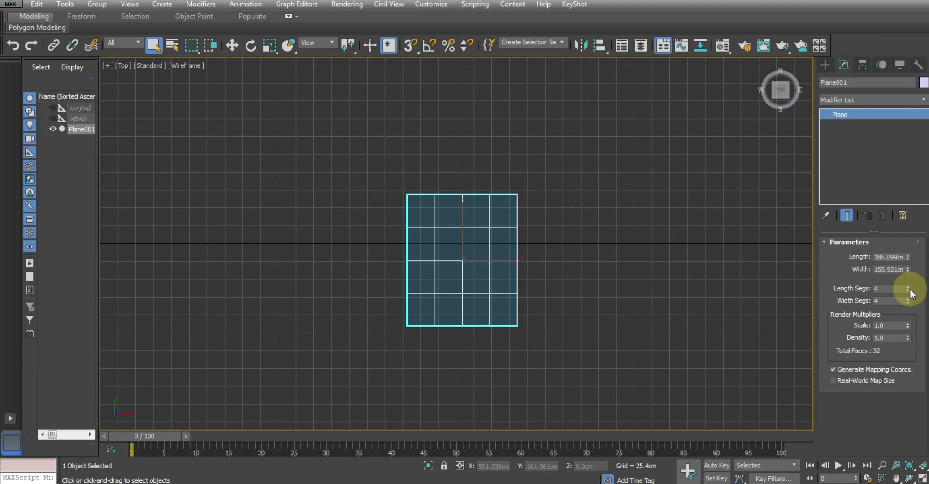
pyautogui.rightClick(907, 288)
pyautogui.moveTo(906, 269); pyautogui.dragTo(797, 272)
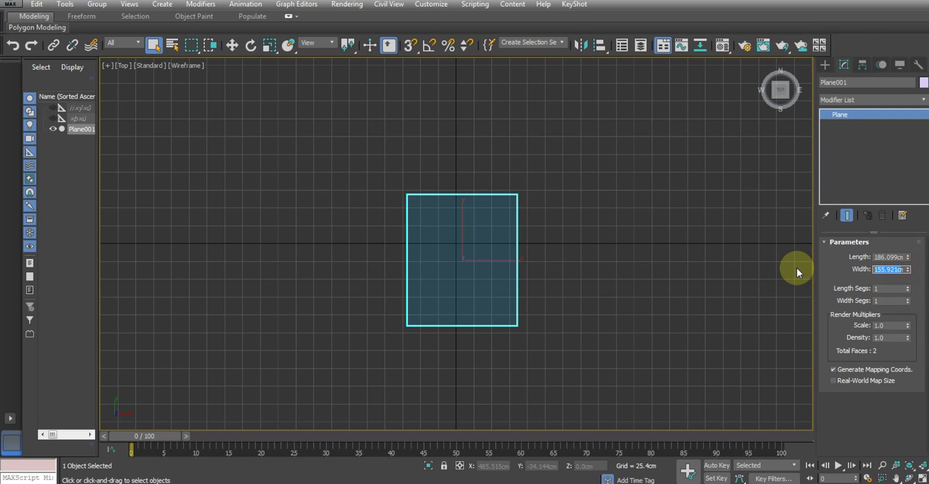
pyautogui.press('BackSpace')
pyautogui.write('460')
pyautogui.press('Return')
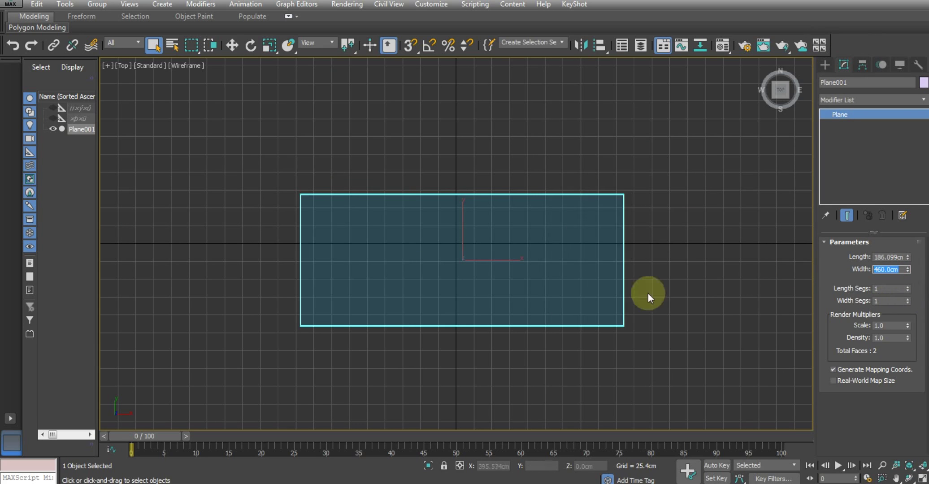
pyautogui.moveTo(905, 257); pyautogui.dragTo(869, 257)
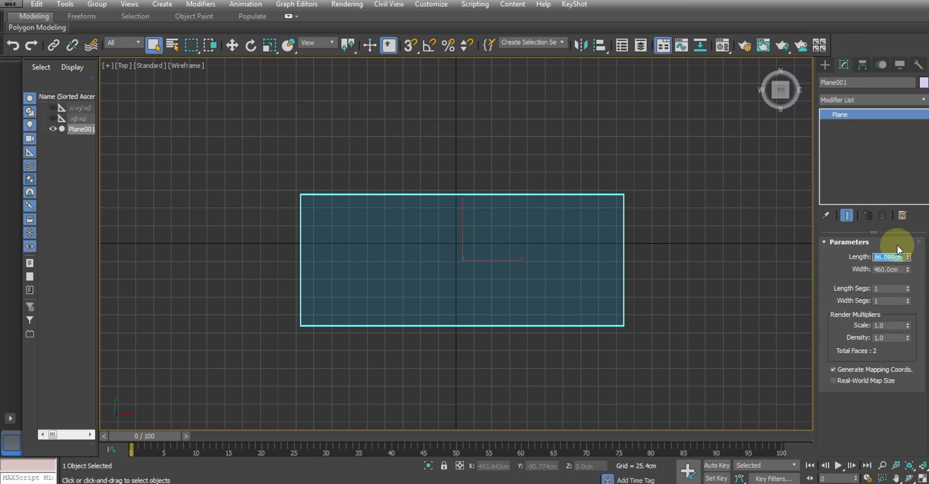
pyautogui.write('652')
pyautogui.press('Return')
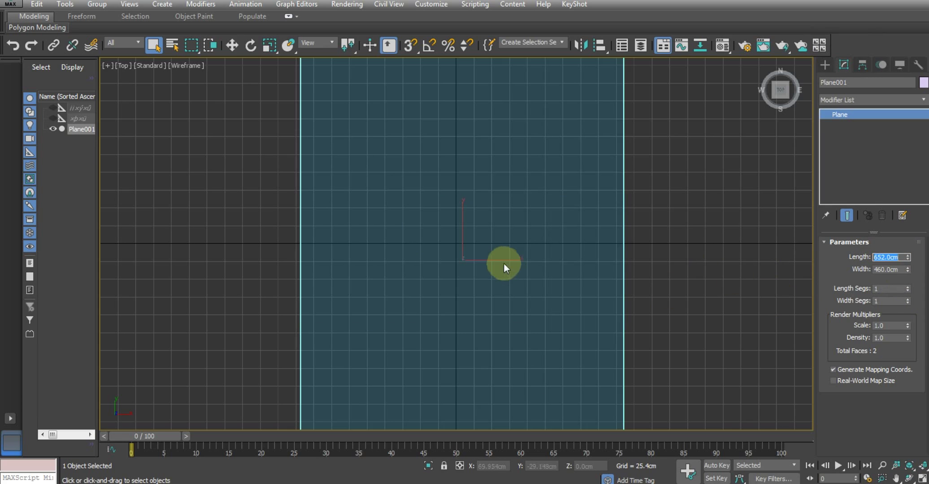
# Step: Centre the plane at the origin by zeroing its X and Y position
pyautogui.press('w')
pyautogui.rightClick(513, 466)
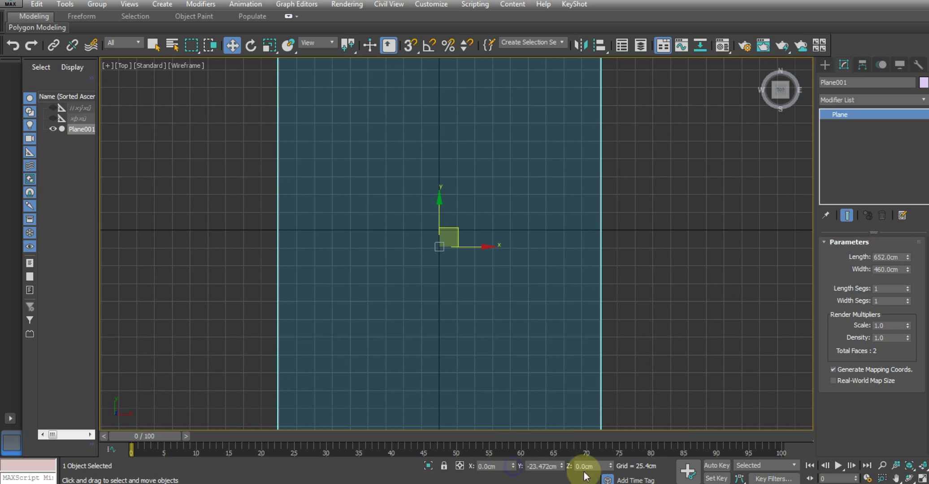
pyautogui.rightClick(561, 466)
pyautogui.scroll(-1, 522, 274)
pyautogui.scroll(-4, 519, 275)
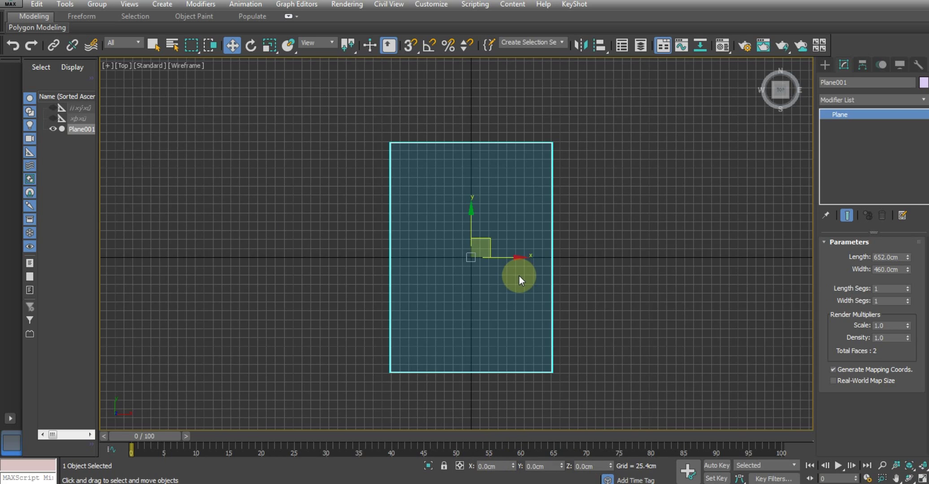
# Step: Assign a material to the plane and choose a Bitmap for its Diffuse map
pyautogui.press('m')
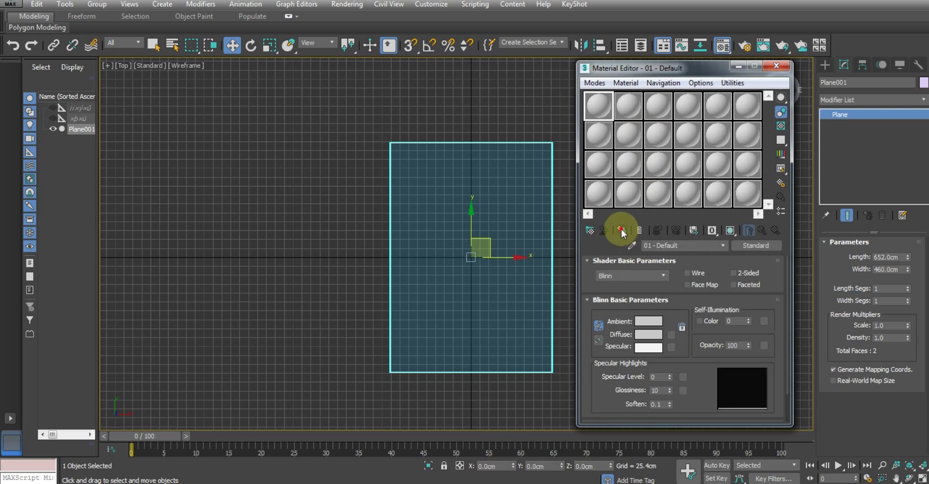
pyautogui.click(622, 232)
pyautogui.click(671, 334)
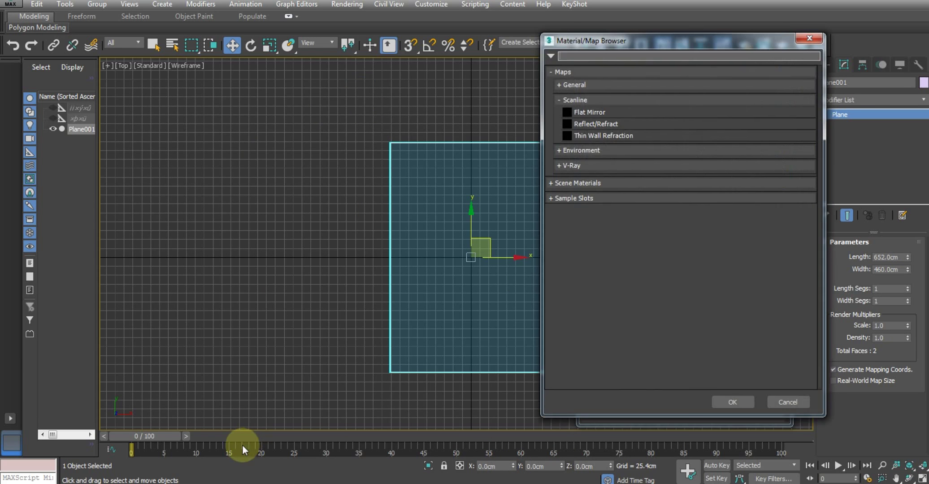
pyautogui.click(576, 85)
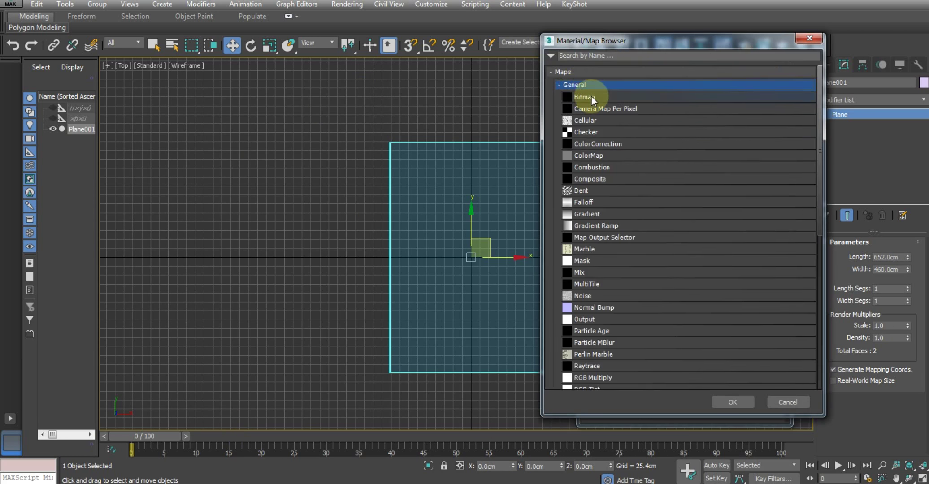
pyautogui.doubleClick(591, 97)
# Step: Load 72c8a577d95b026a6388d3e4a9fb9587.jpg from drive E's images > puzzle folder as the bitmap
pyautogui.click(38, 163)
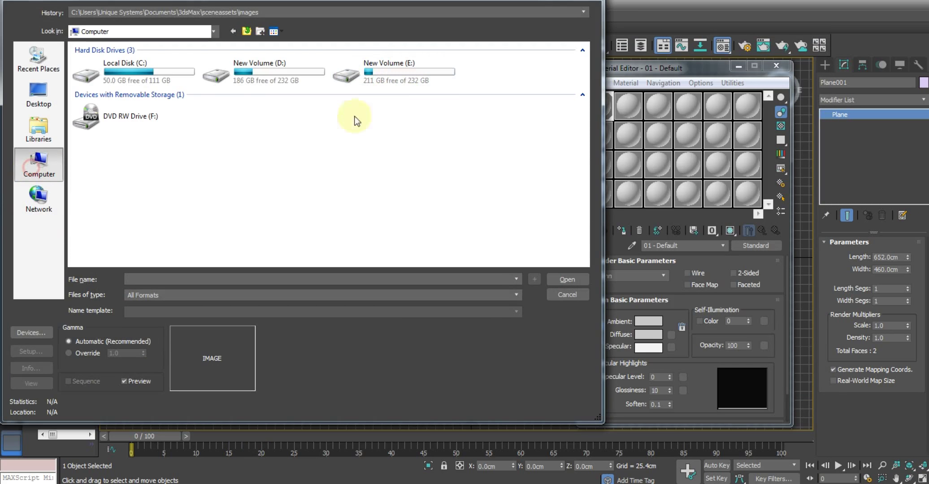
pyautogui.doubleClick(418, 68)
pyautogui.doubleClick(92, 84)
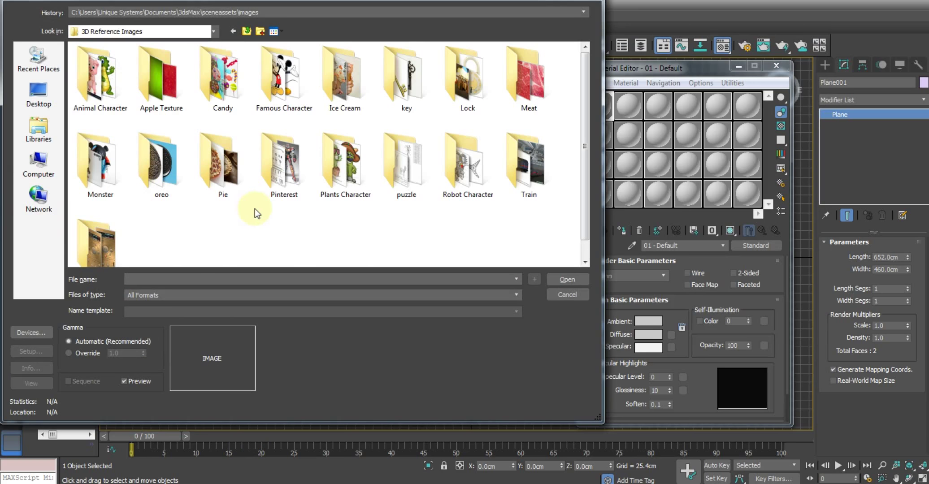
pyautogui.doubleClick(408, 163)
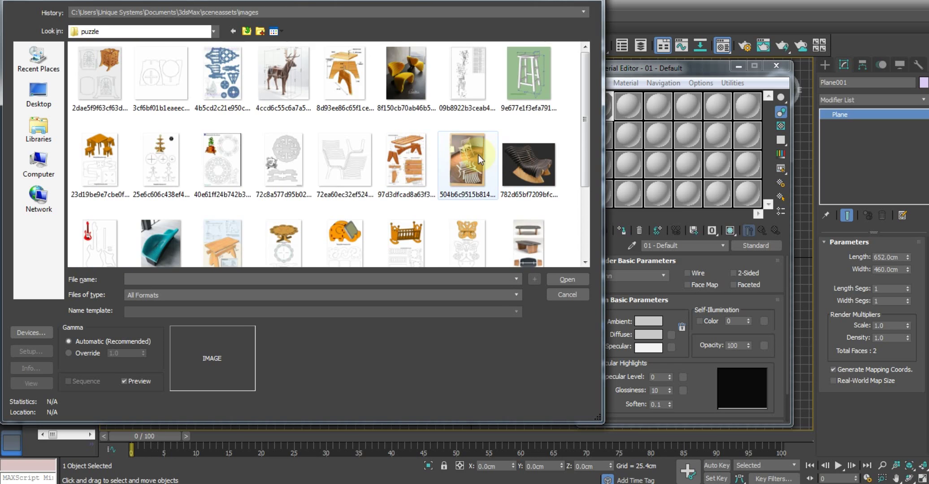
pyautogui.scroll(-3, 403, 164)
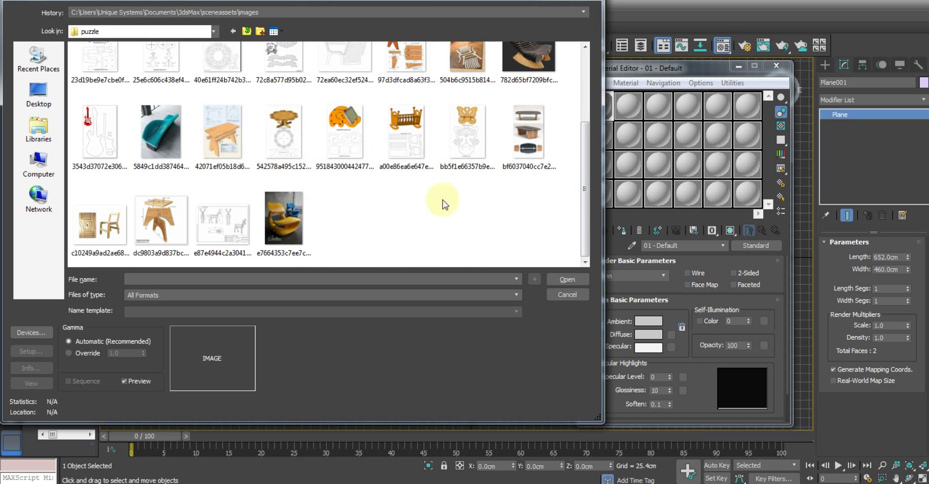
pyautogui.scroll(3, 410, 186)
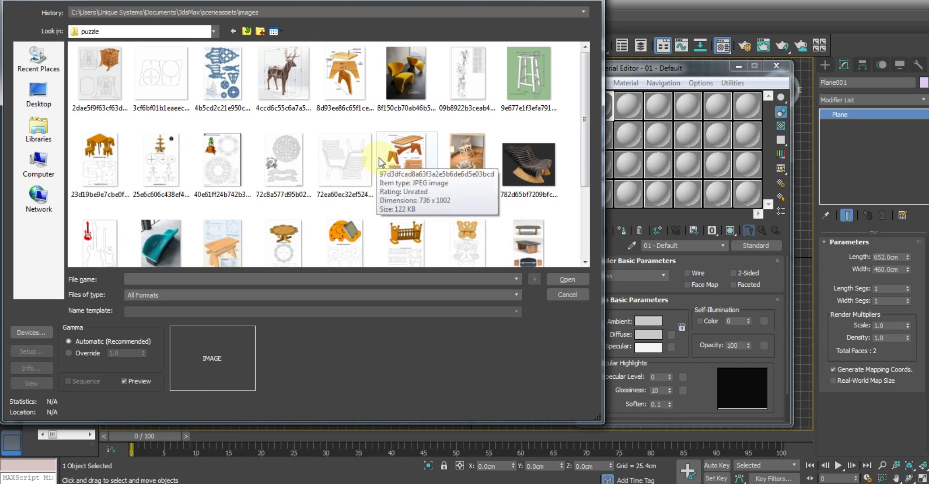
pyautogui.scroll(-3, 296, 208)
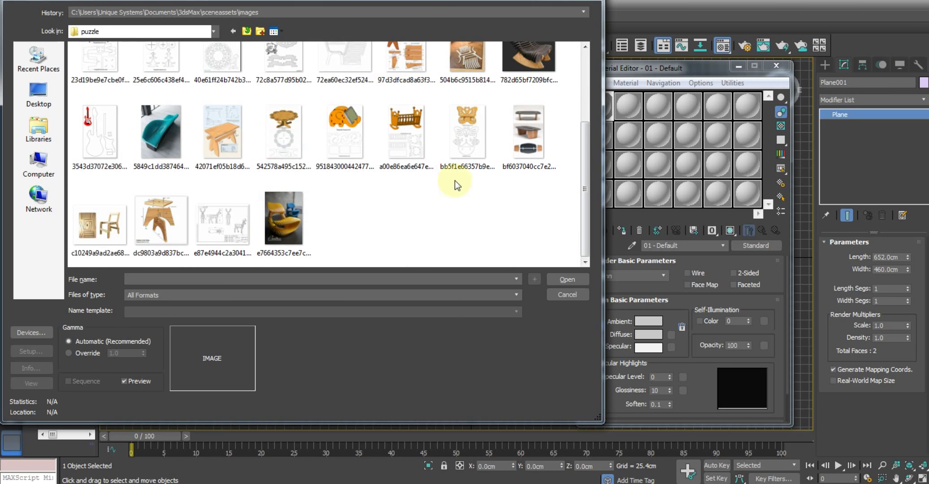
pyautogui.scroll(3, 454, 180)
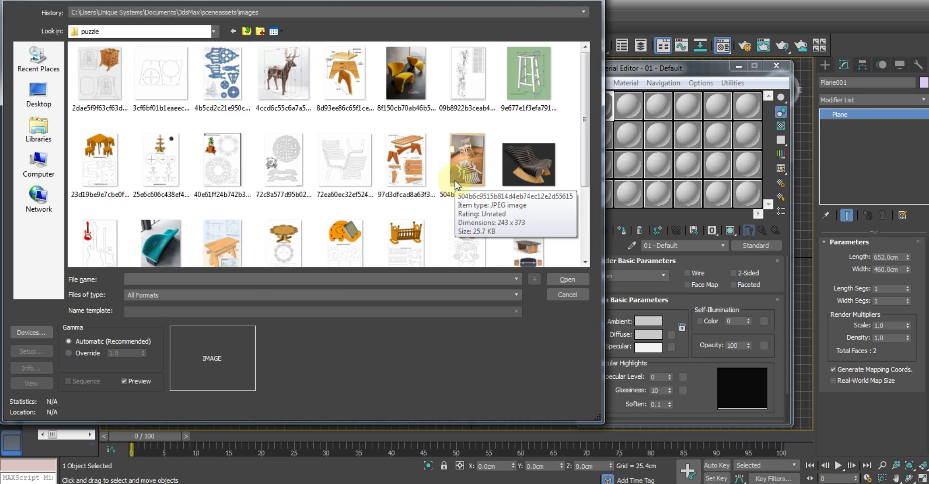
pyautogui.click(295, 165)
pyautogui.click(567, 279)
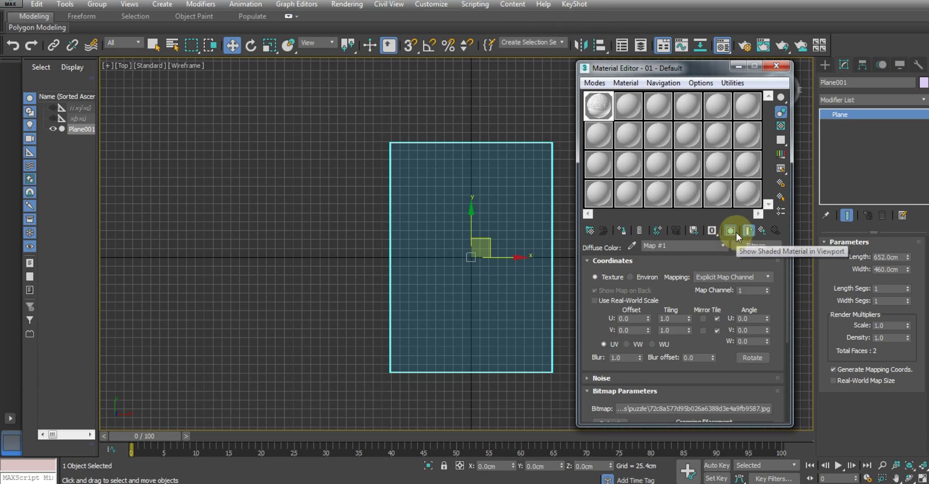
# Step: Assign the textured material and show it on the plane in the shaded Top view
pyautogui.click(622, 231)
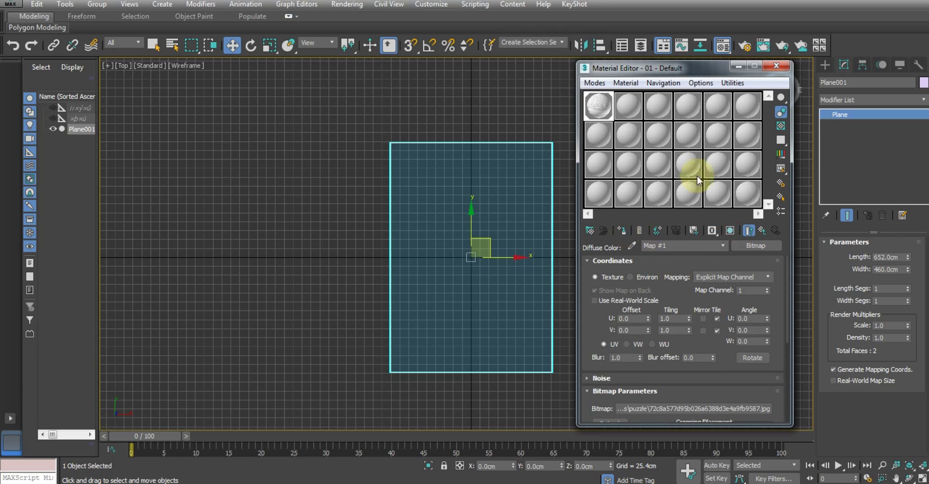
pyautogui.click(776, 65)
pyautogui.press('F3')
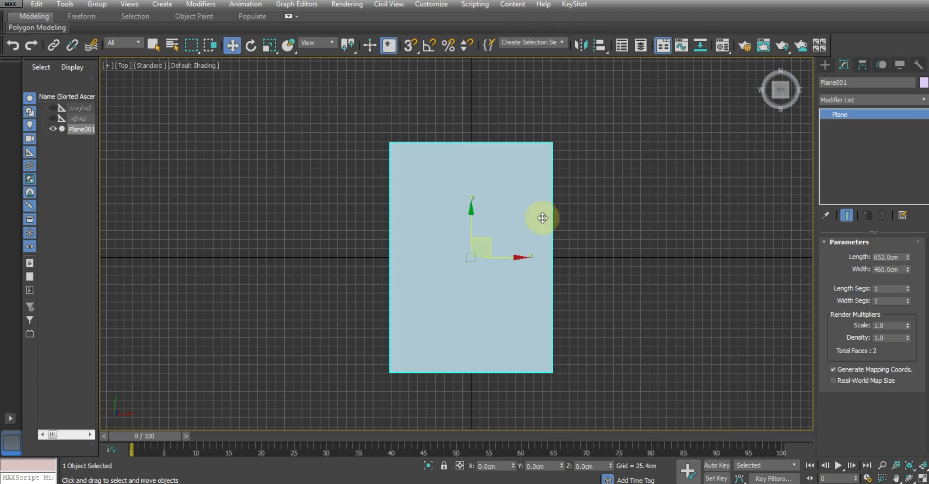
pyautogui.press('m')
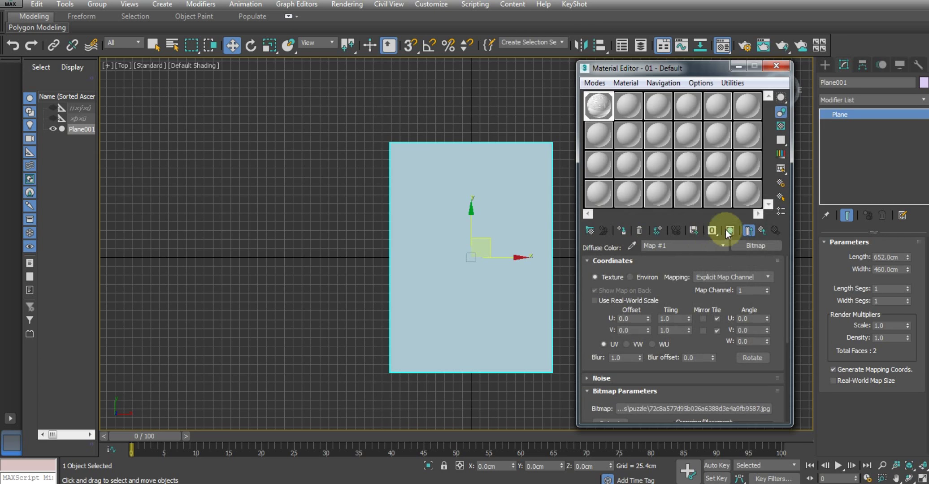
pyautogui.click(729, 231)
pyautogui.press('m')
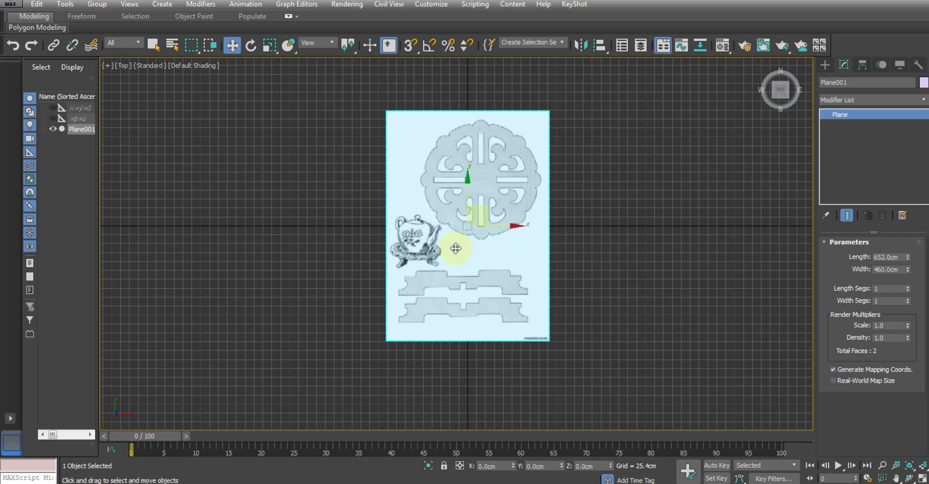
# Step: Zoom and pan the Top view to centre on the medallion
pyautogui.scroll(3, 446, 197)
pyautogui.moveTo(445, 197); pyautogui.dragTo(417, 193, button='middle')
pyautogui.scroll(2, 417, 193)
pyautogui.scroll(2, 385, 247)
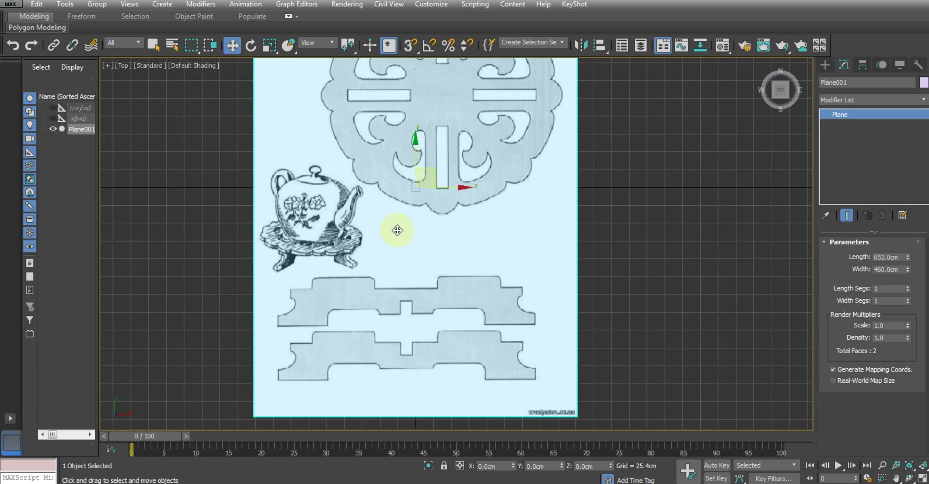
pyautogui.moveTo(394, 228); pyautogui.dragTo(390, 369, button='middle')
pyautogui.click(825, 62)
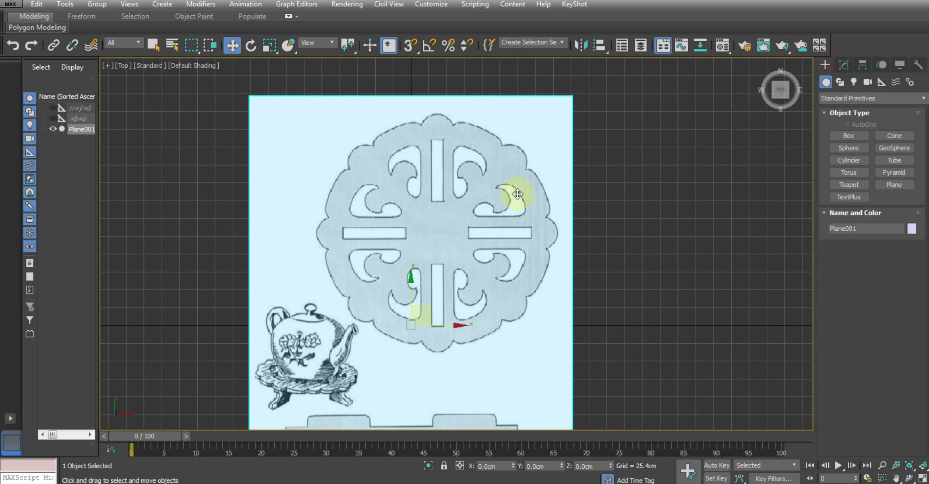
pyautogui.moveTo(599, 155); pyautogui.dragTo(573, 176, button='middle')
# Step: Trace a 164.228 cm-radius circle on the medallion's cross centre and check its interpolation steps (6)
pyautogui.click(840, 82)
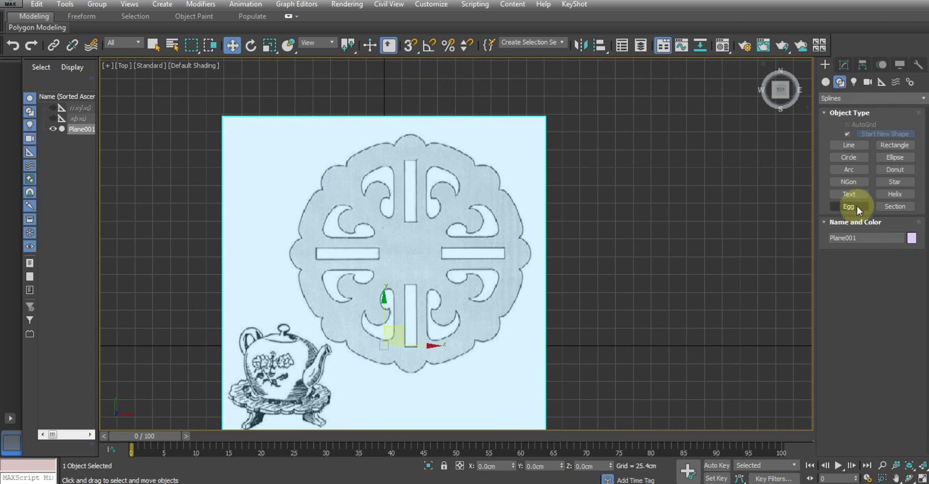
pyautogui.click(849, 157)
pyautogui.moveTo(409, 250); pyautogui.dragTo(471, 346)
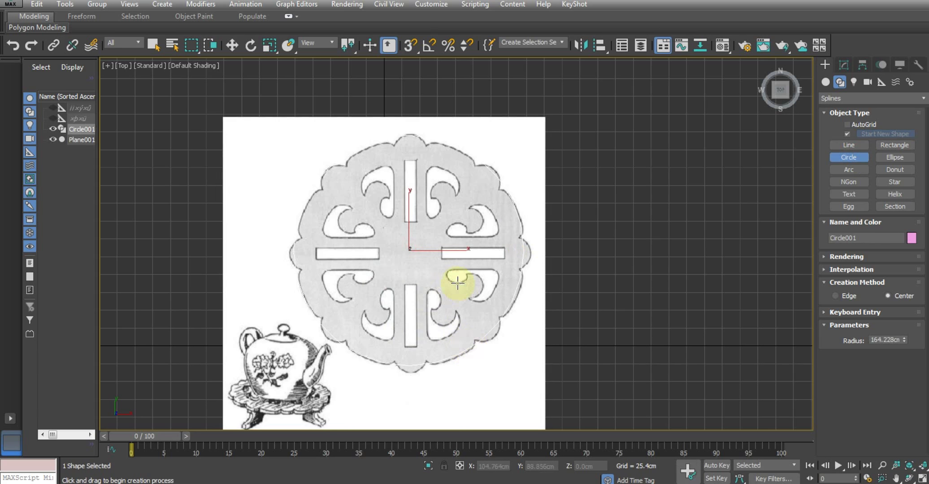
pyautogui.press('w')
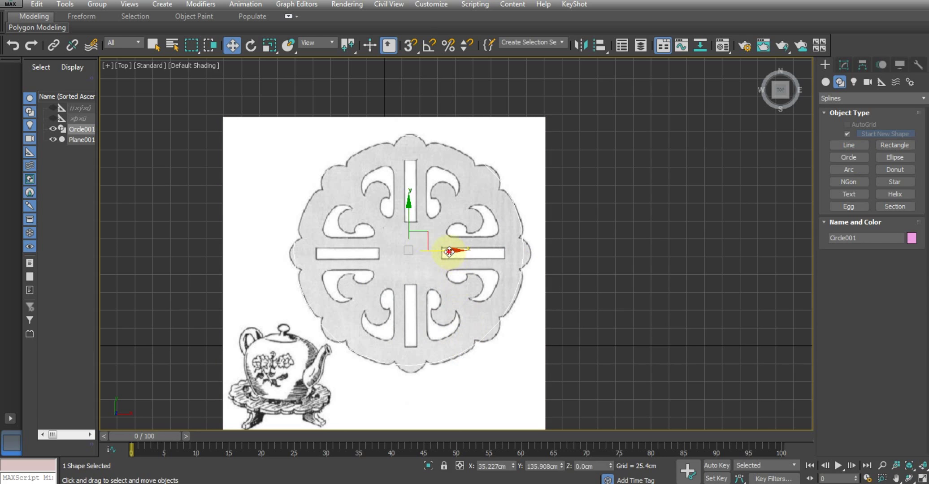
pyautogui.moveTo(449, 253); pyautogui.dragTo(453, 253)
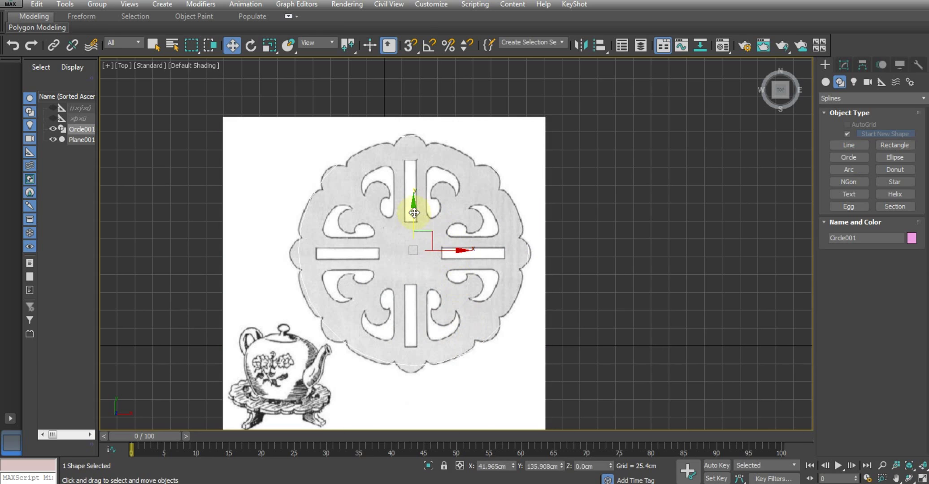
pyautogui.moveTo(414, 208); pyautogui.dragTo(413, 217)
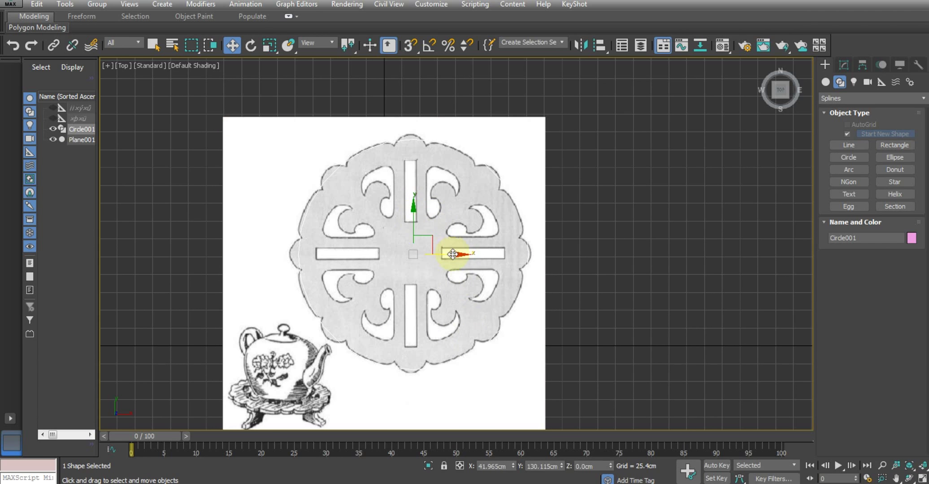
pyautogui.moveTo(452, 257); pyautogui.dragTo(448, 257)
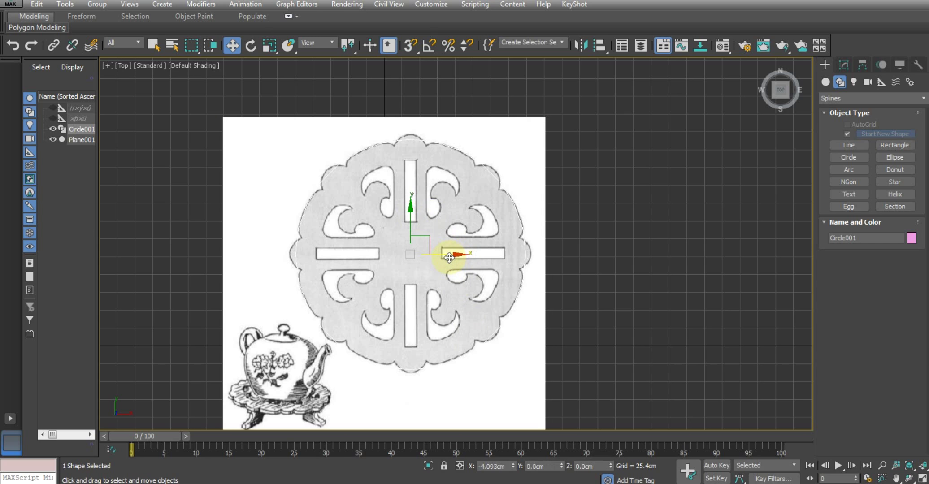
pyautogui.click(843, 68)
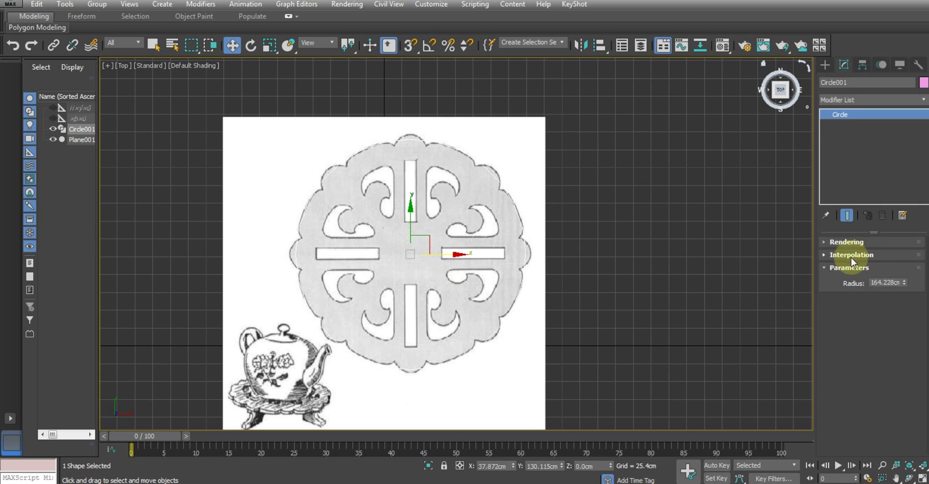
pyautogui.click(828, 255)
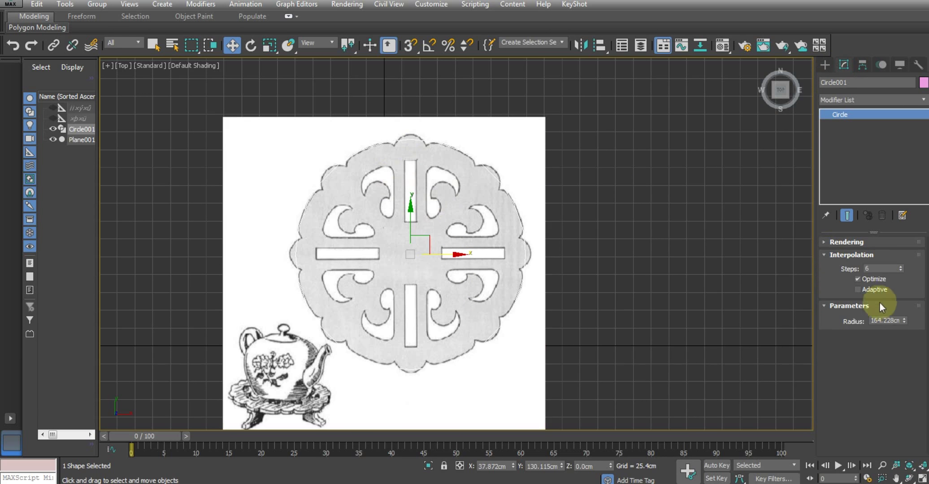
# Step: Convert Circle001 to an Editable Spline and enter Vertex level
pyautogui.rightClick(847, 114)
pyautogui.click(884, 193)
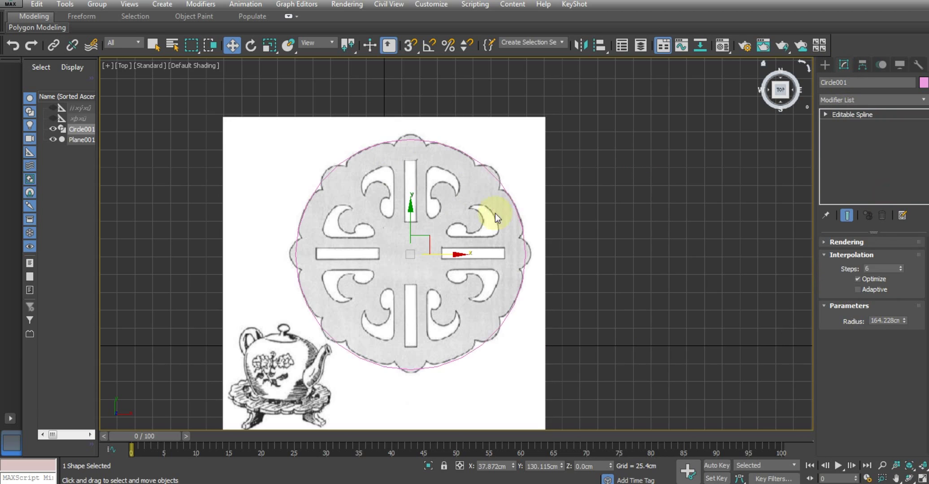
pyautogui.click(825, 115)
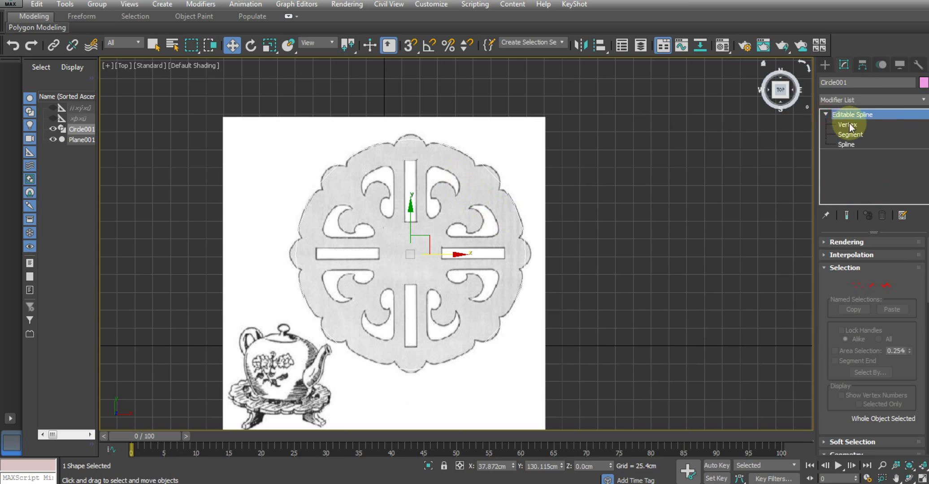
pyautogui.click(847, 124)
# Step: Select the circle's top, bottom and left vertices, then its two bottom segments
pyautogui.moveTo(388, 125); pyautogui.dragTo(445, 404)
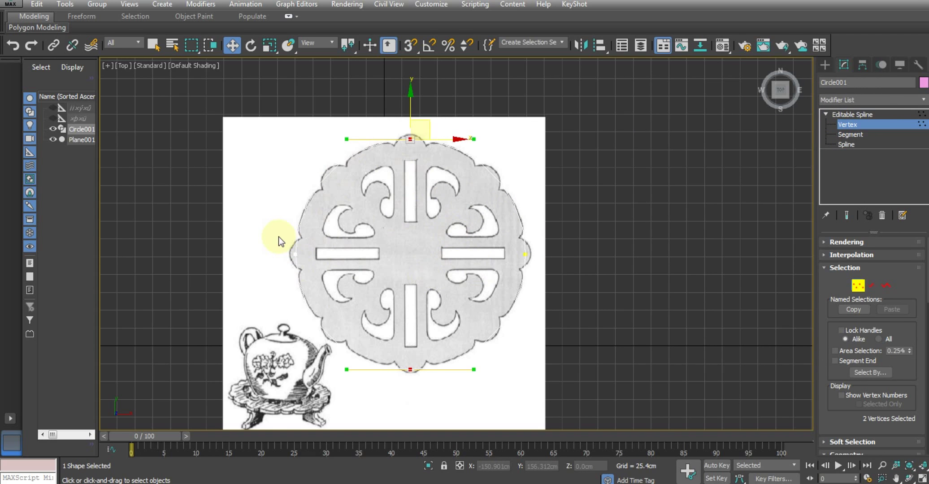
pyautogui.moveTo(279, 237); pyautogui.dragTo(332, 280)
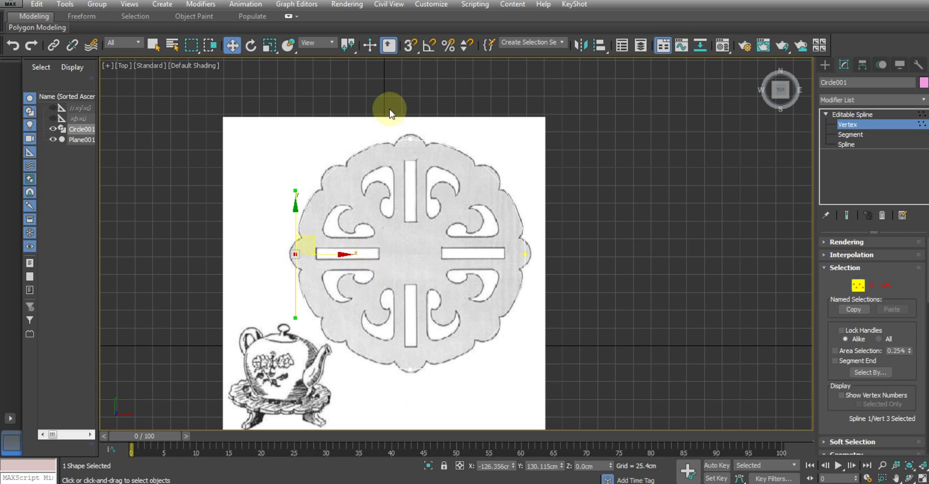
pyautogui.click(841, 134)
pyautogui.moveTo(490, 398); pyautogui.dragTo(344, 332)
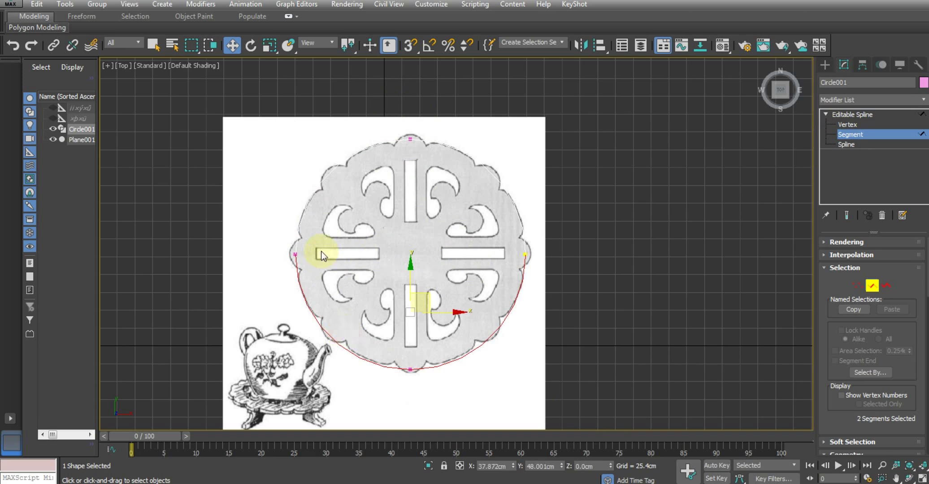
pyautogui.moveTo(281, 169); pyautogui.dragTo(301, 206)
pyautogui.click(325, 230)
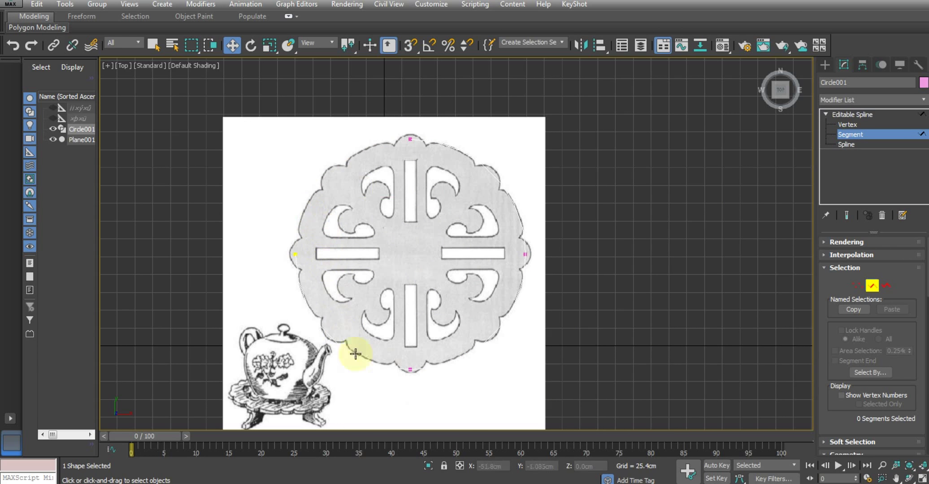
pyautogui.moveTo(493, 396); pyautogui.dragTo(334, 321)
pyautogui.click(537, 181)
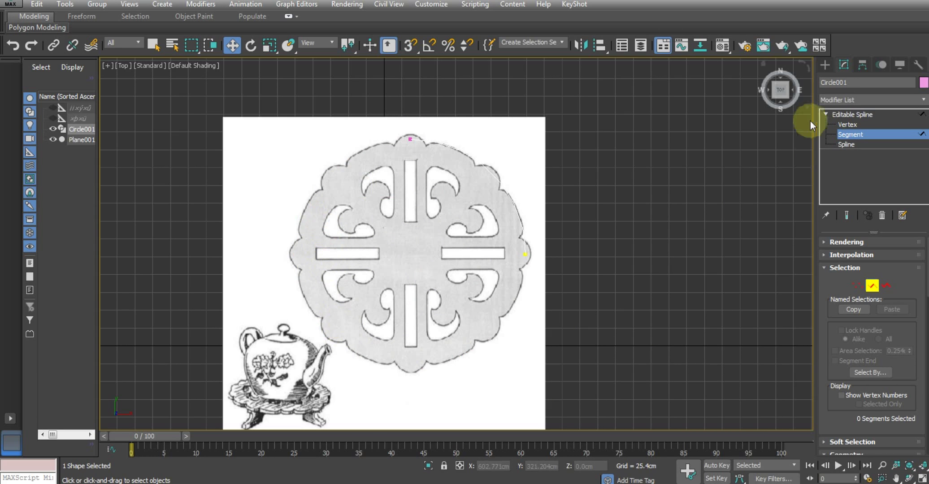
pyautogui.click(482, 175)
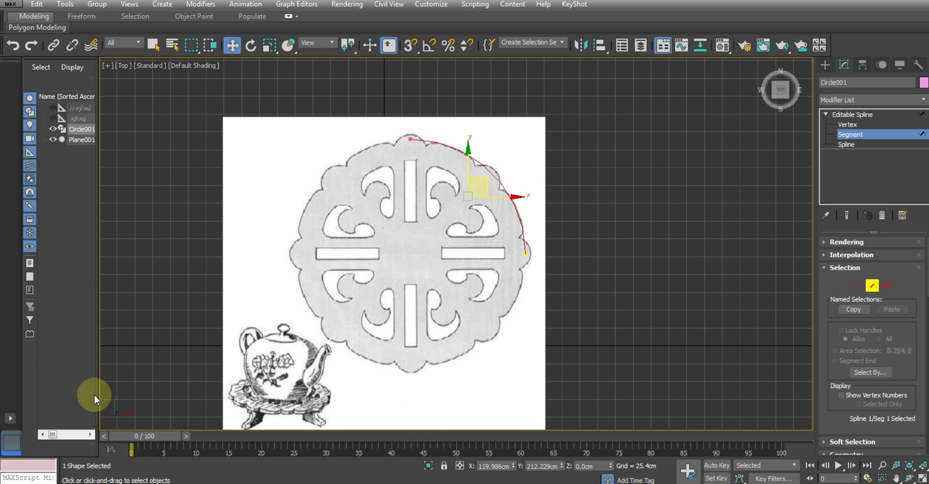
pyautogui.scroll(3, 453, 190)
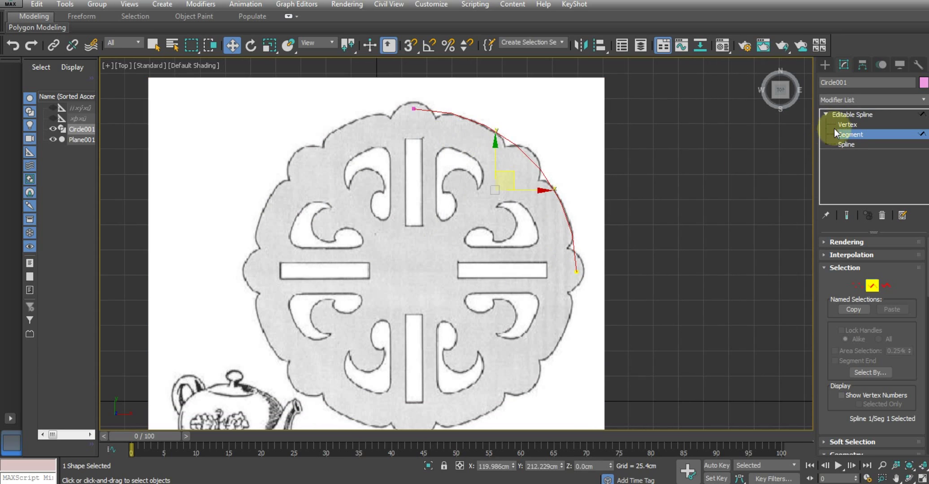
pyautogui.click(845, 124)
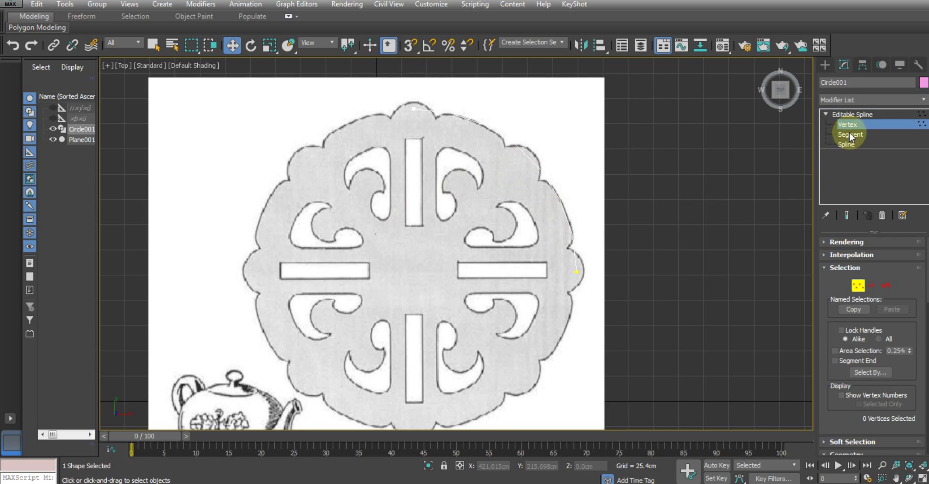
pyautogui.click(854, 115)
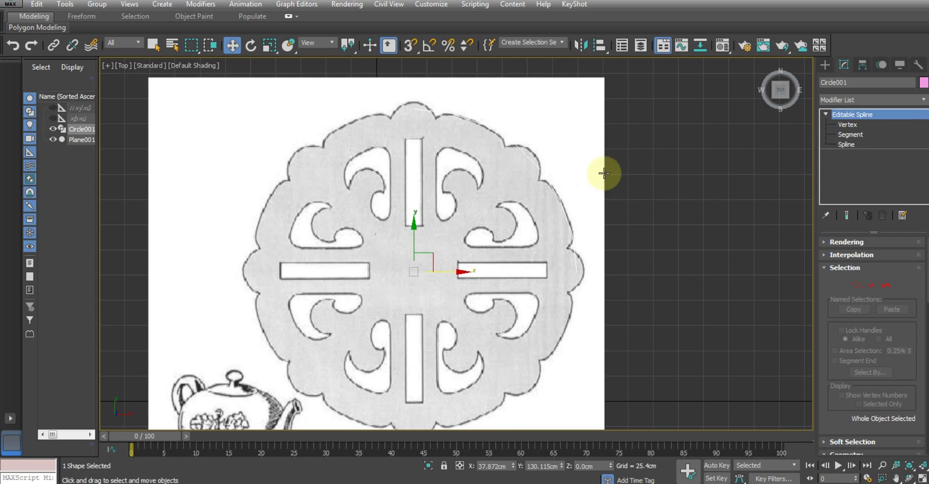
pyautogui.click(823, 68)
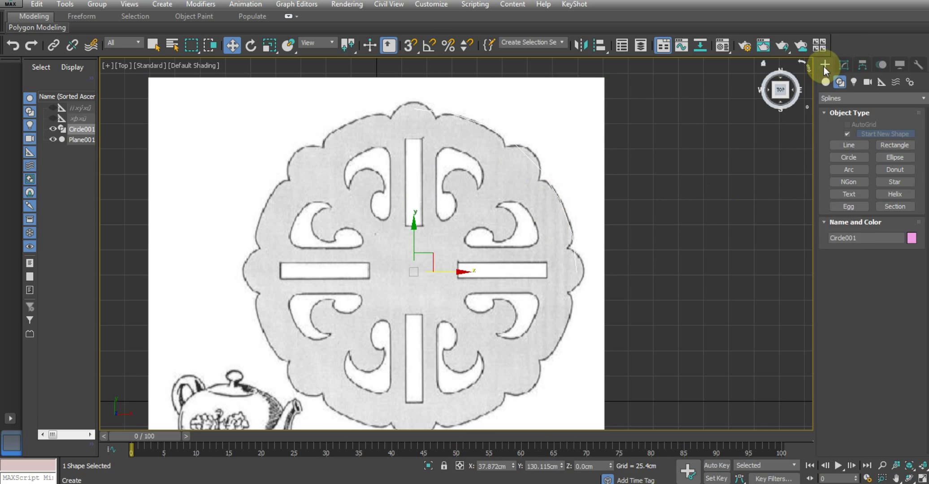
pyautogui.click(848, 158)
pyautogui.click(843, 64)
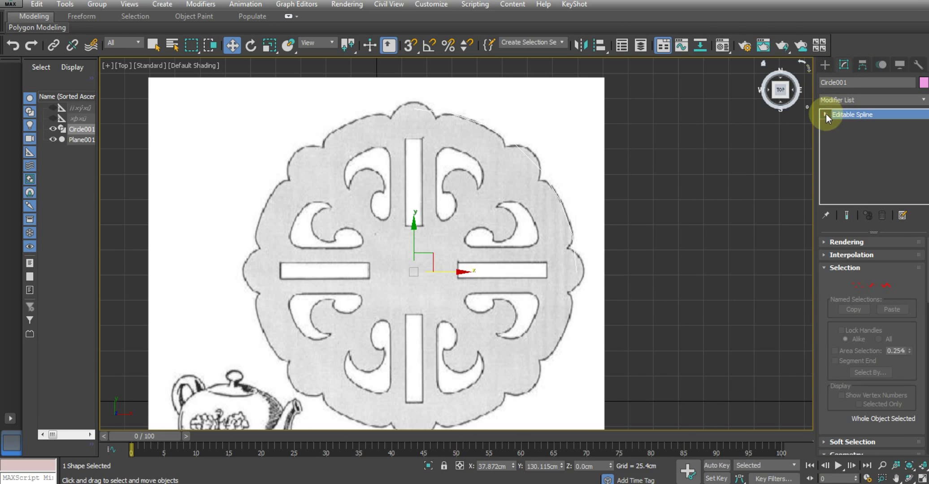
pyautogui.click(846, 124)
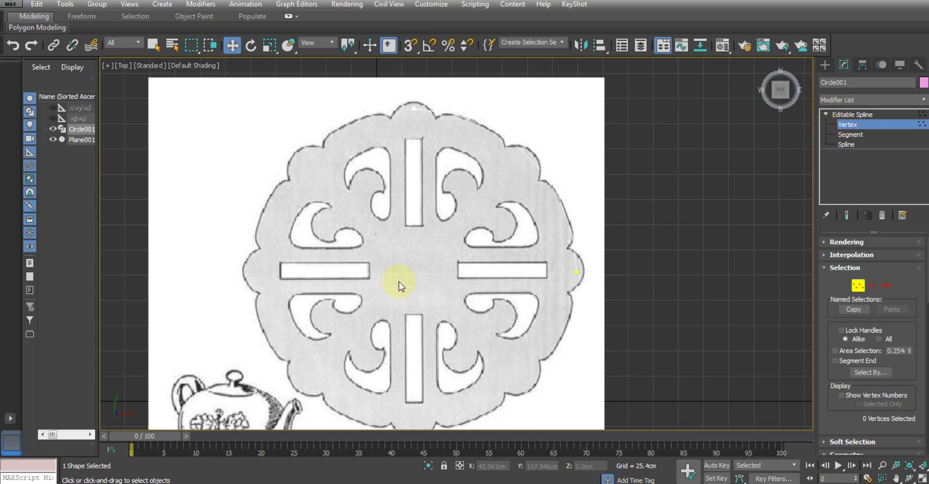
# Step: Start Create Line and draw a line down from the medallion's top point
pyautogui.rightClick(413, 122)
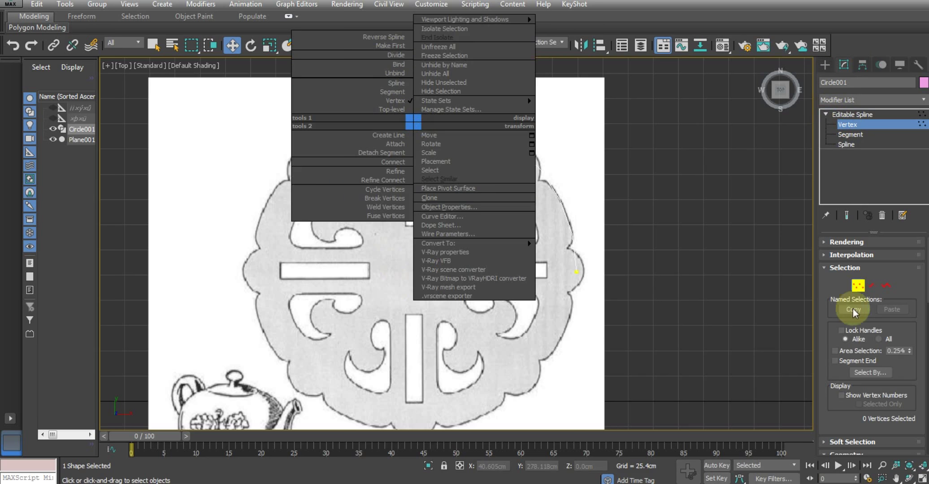
pyautogui.click(837, 421)
pyautogui.moveTo(836, 421); pyautogui.dragTo(854, 336)
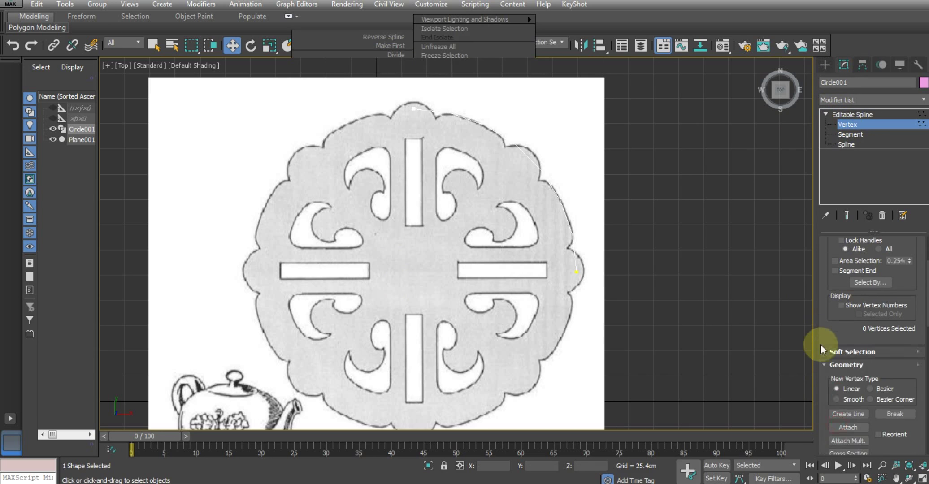
pyautogui.click(849, 310)
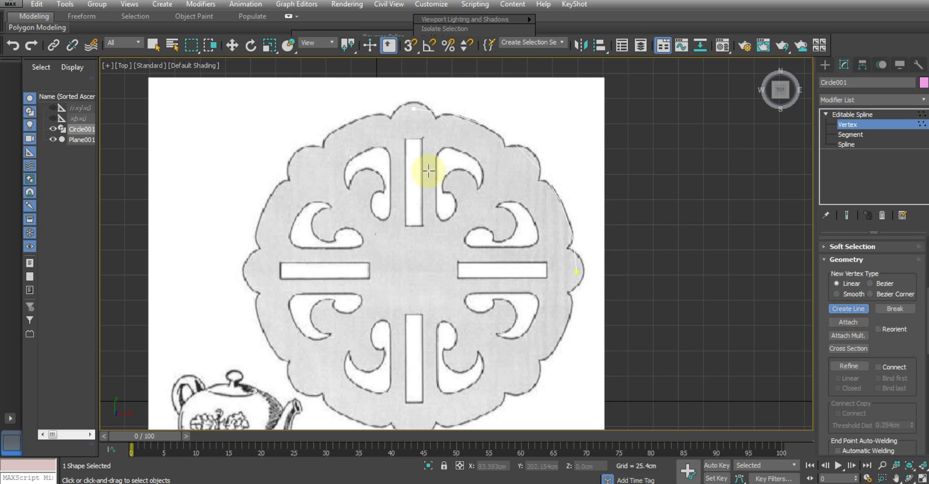
pyautogui.click(413, 109)
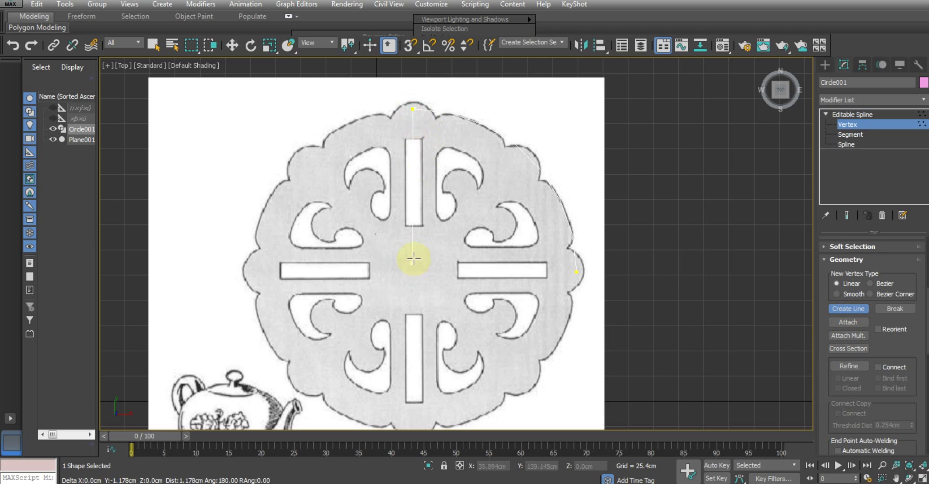
pyautogui.click(421, 263)
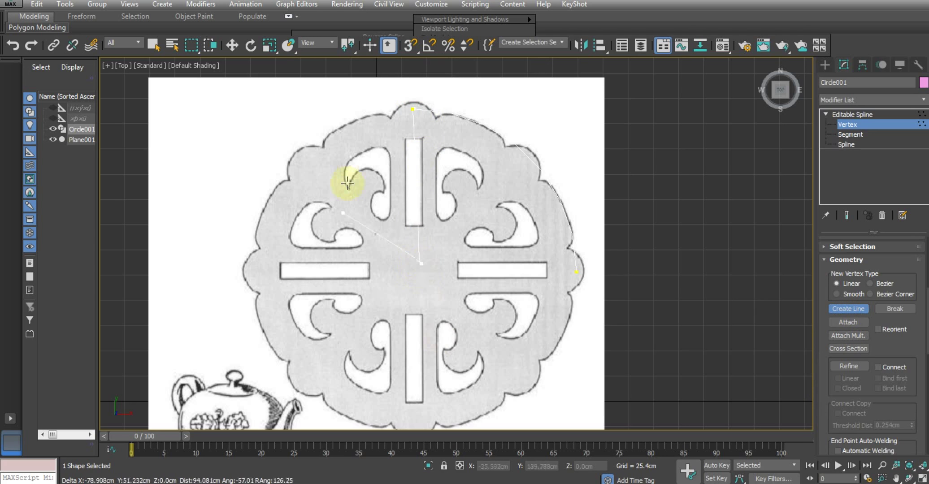
pyautogui.rightClick(498, 178)
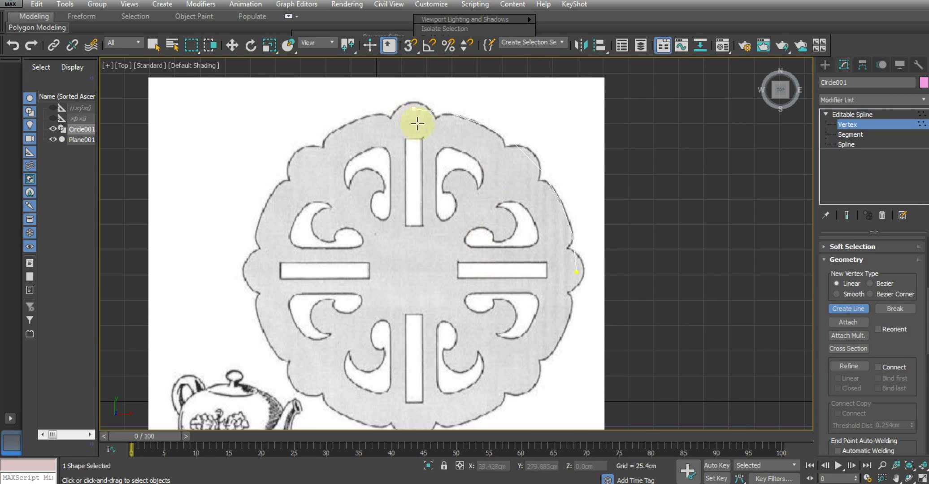
# Step: Draw the L-shaped line from the top point to the centre and out to the right edge
pyautogui.click(413, 109)
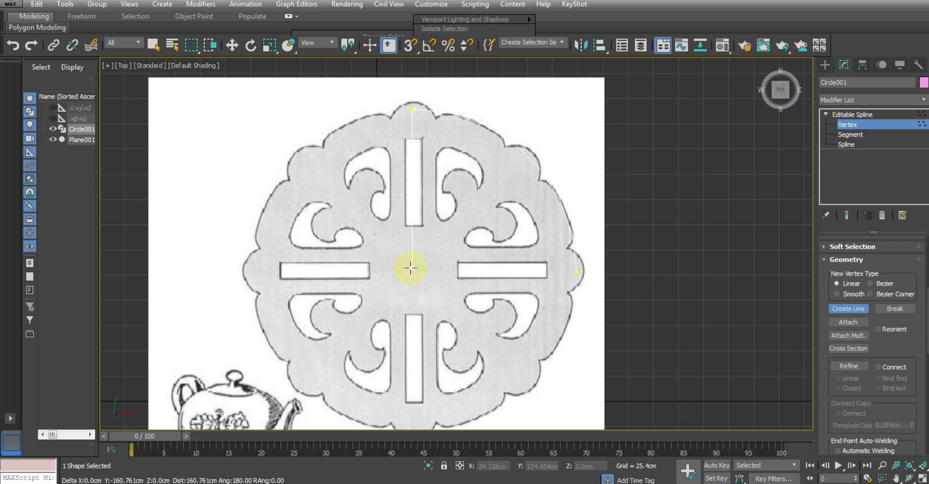
pyautogui.click(411, 268)
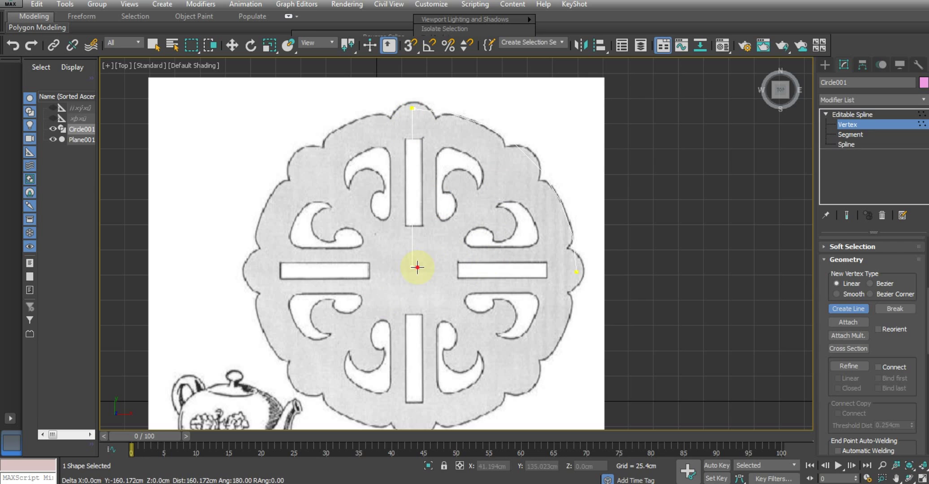
pyautogui.click(574, 266)
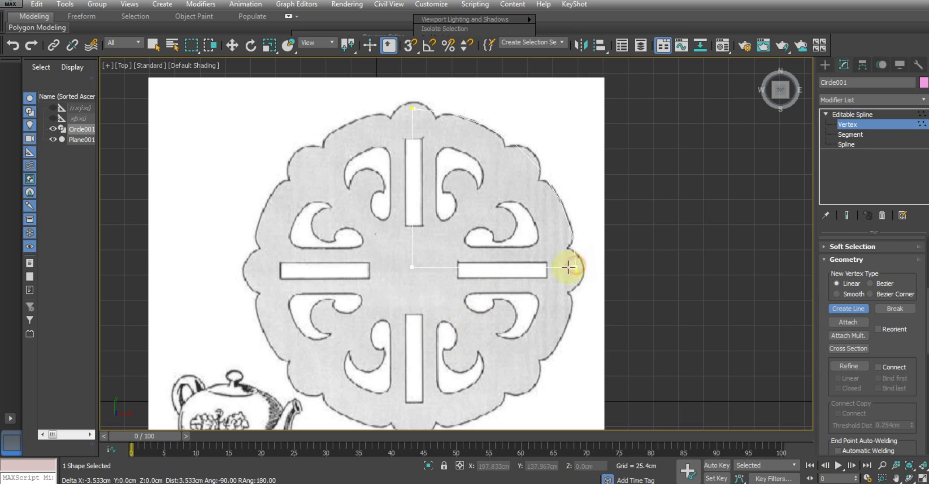
pyautogui.rightClick(529, 296)
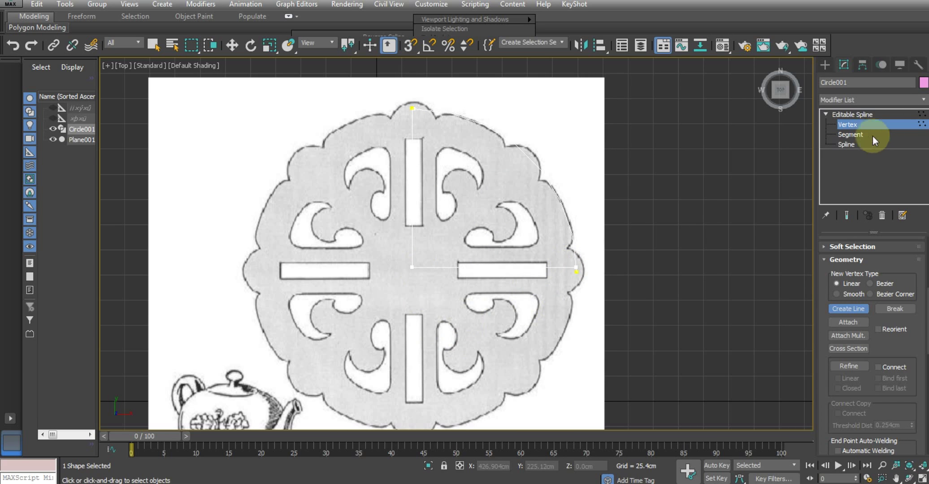
pyautogui.click(848, 309)
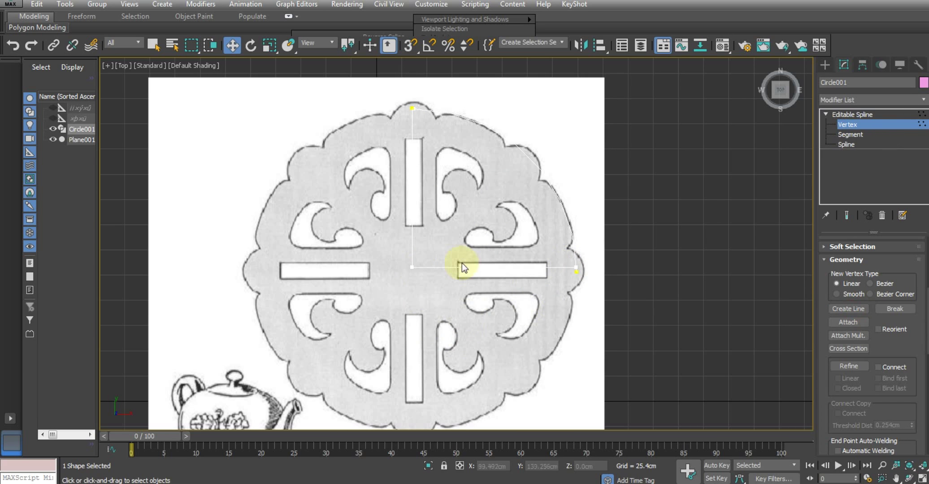
# Step: Move the line's right-edge vertices down onto the medallion outline
pyautogui.click(412, 267)
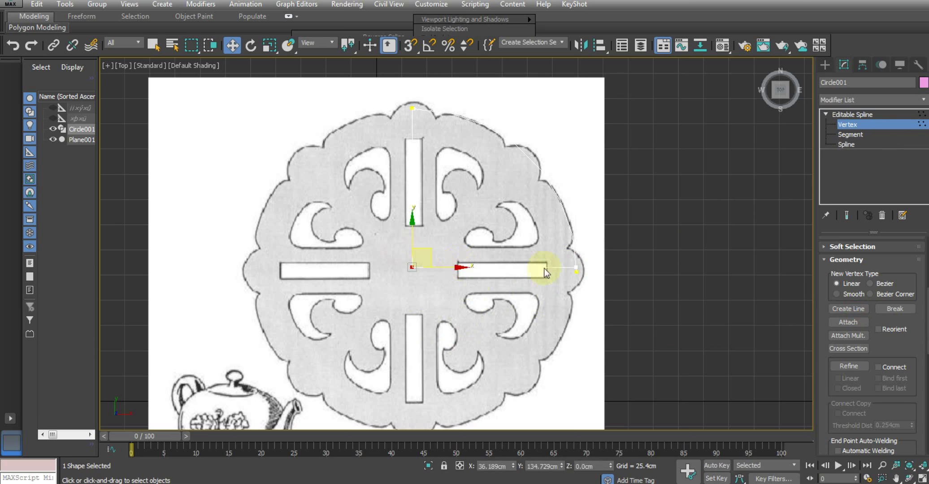
pyautogui.scroll(3, 579, 268)
pyautogui.scroll(3, 579, 267)
pyautogui.click(564, 274)
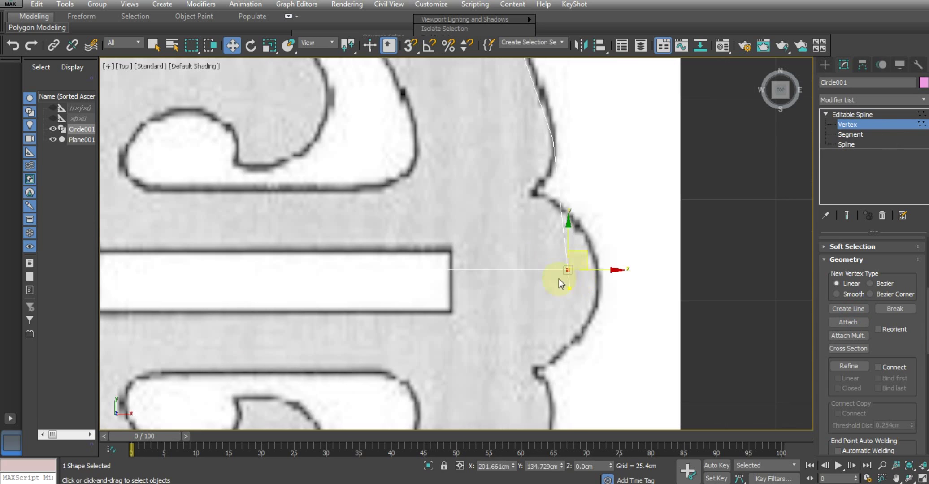
pyautogui.scroll(-3, 564, 268)
pyautogui.moveTo(568, 246); pyautogui.dragTo(562, 245)
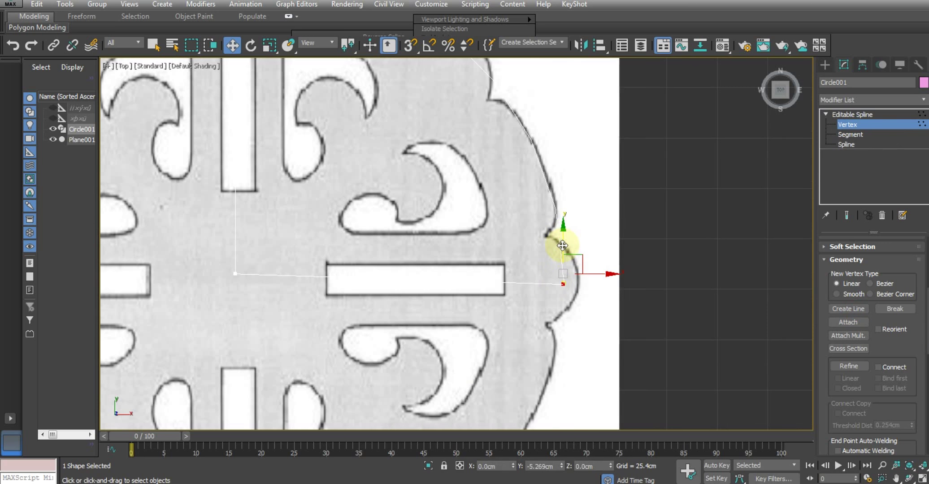
pyautogui.rightClick(560, 256)
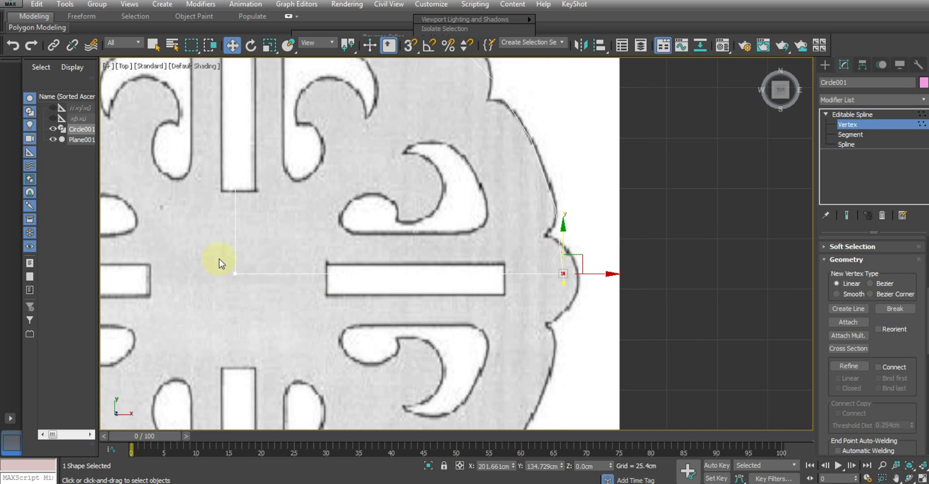
pyautogui.moveTo(219, 259); pyautogui.dragTo(267, 298)
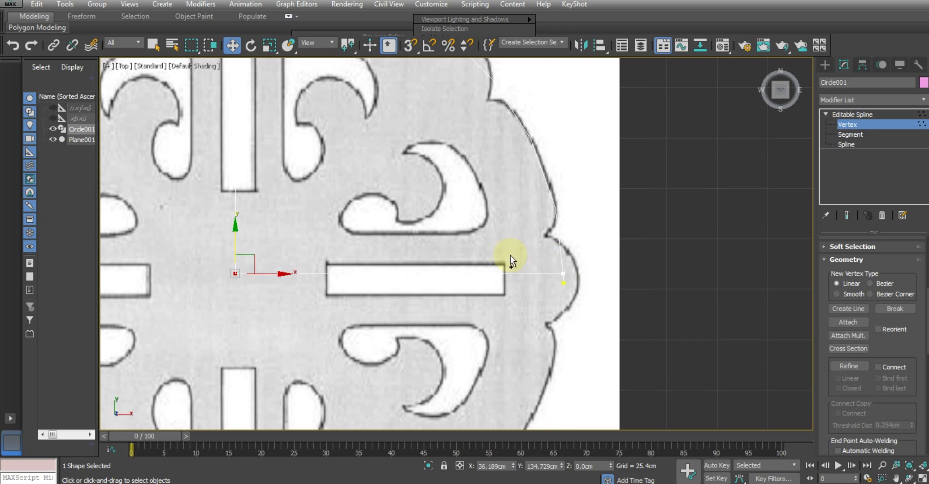
pyautogui.moveTo(582, 277); pyautogui.dragTo(581, 276)
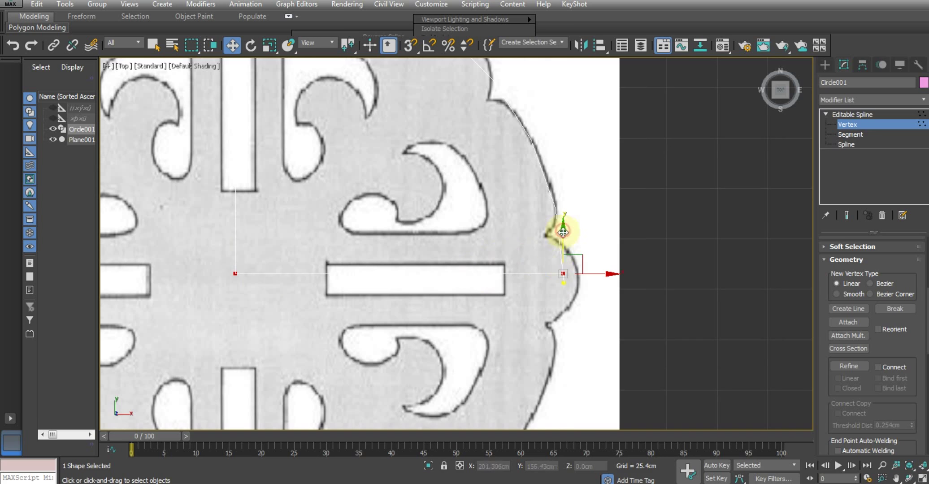
pyautogui.moveTo(562, 232); pyautogui.dragTo(563, 242)
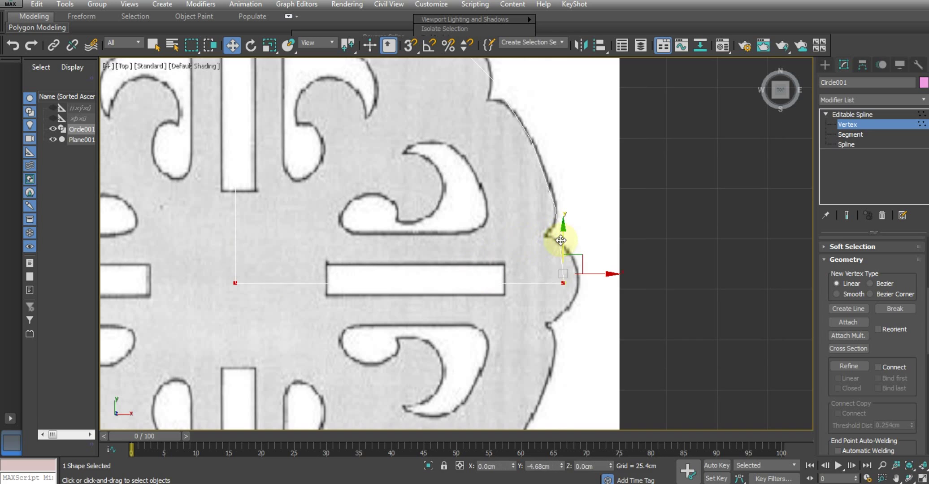
pyautogui.scroll(-4, 500, 242)
pyautogui.scroll(-2, 435, 265)
pyautogui.scroll(8, 428, 225)
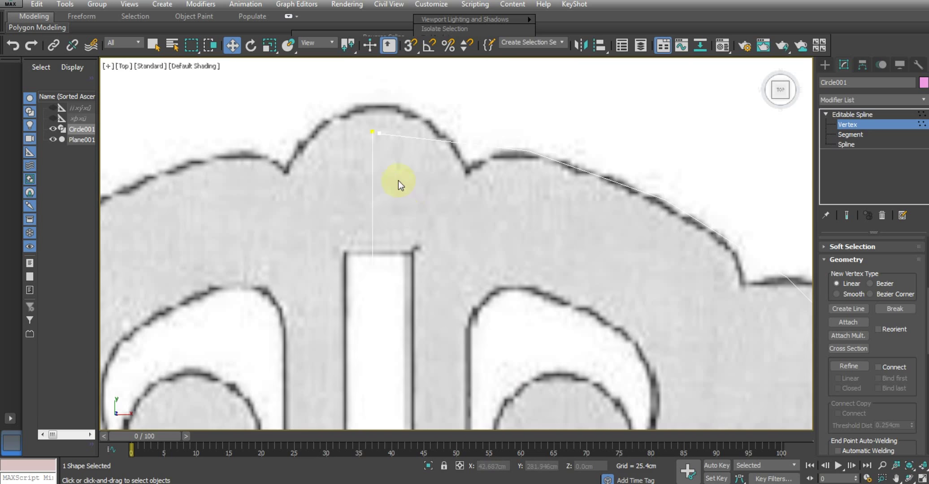
# Step: Move the line's top end onto the outline's top point
pyautogui.click(372, 129)
pyautogui.scroll(-3, 357, 217)
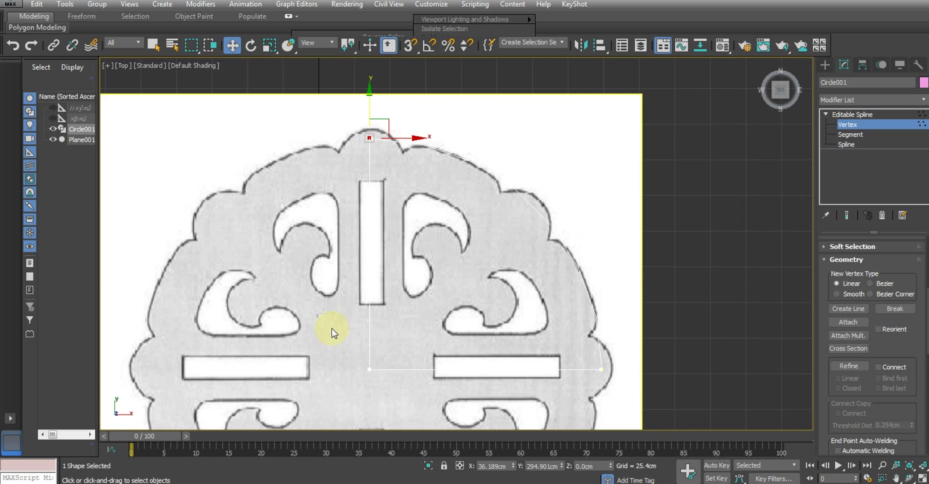
pyautogui.scroll(3, 381, 117)
pyautogui.scroll(2, 369, 197)
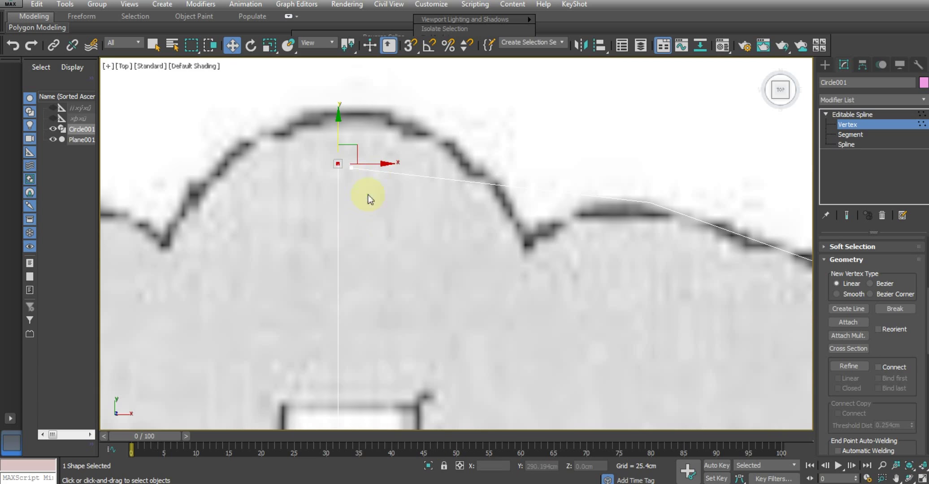
pyautogui.moveTo(371, 166); pyautogui.dragTo(385, 169)
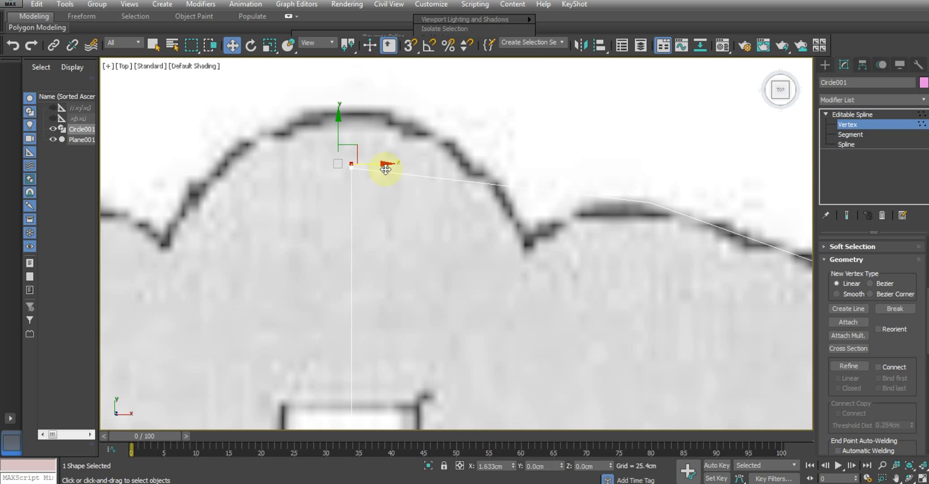
pyautogui.scroll(-3, 379, 169)
# Step: Weld the overlapping top vertices, then the overlapping right-edge vertices
pyautogui.rightClick(346, 166)
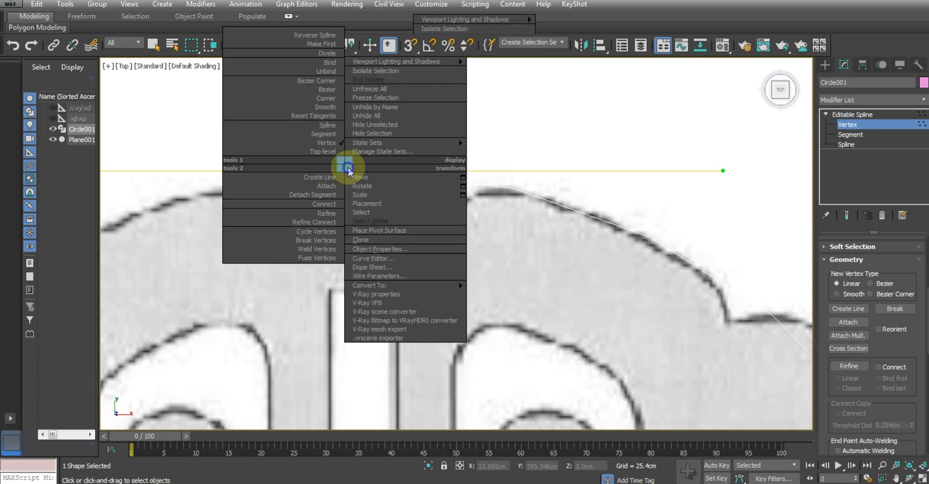
pyautogui.click(902, 347)
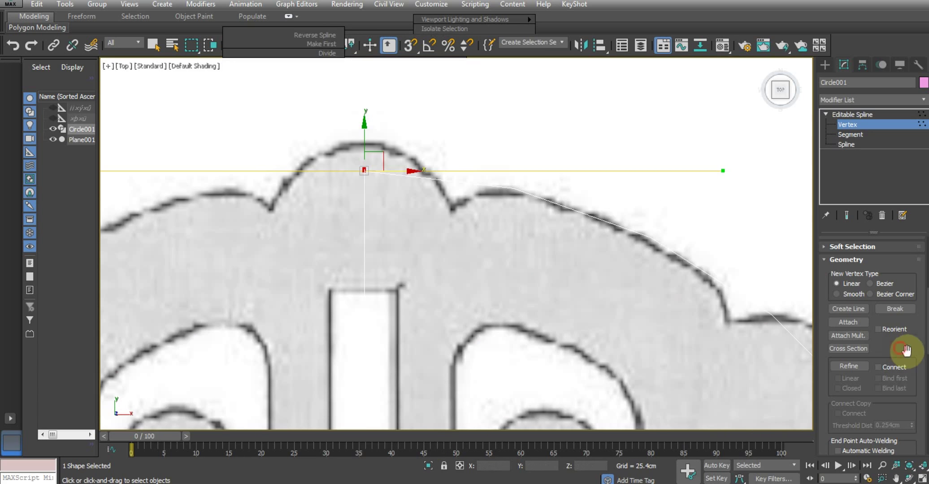
pyautogui.scroll(-3, 905, 349)
pyautogui.scroll(-2, 888, 377)
pyautogui.click(845, 348)
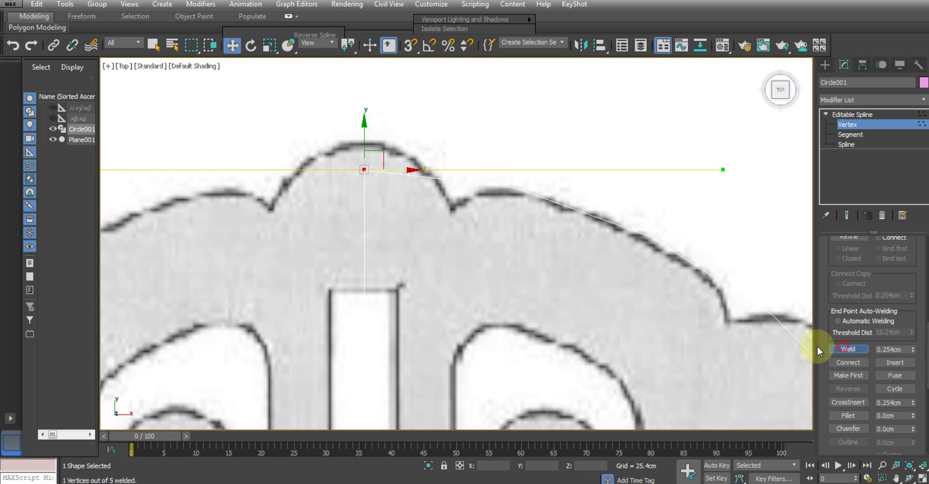
pyautogui.scroll(-3, 394, 259)
pyautogui.scroll(-3, 414, 280)
pyautogui.moveTo(510, 354); pyautogui.dragTo(546, 395)
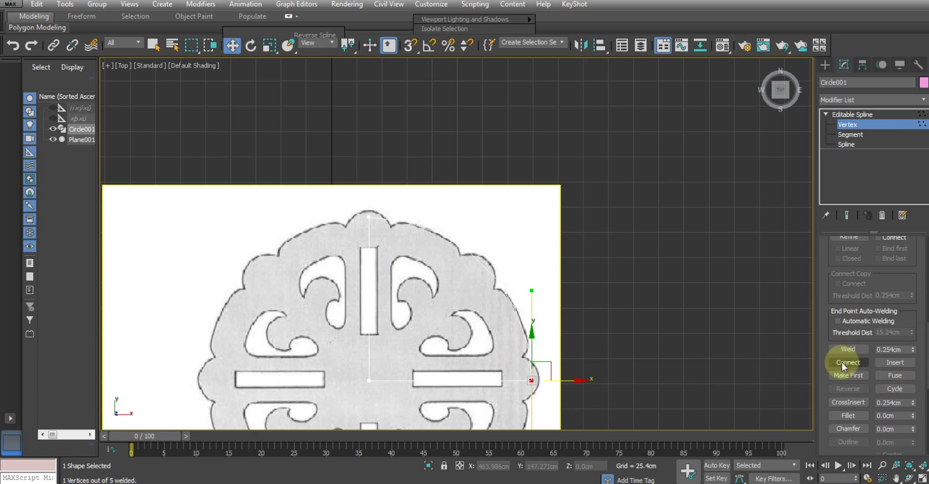
pyautogui.click(895, 375)
pyautogui.click(854, 347)
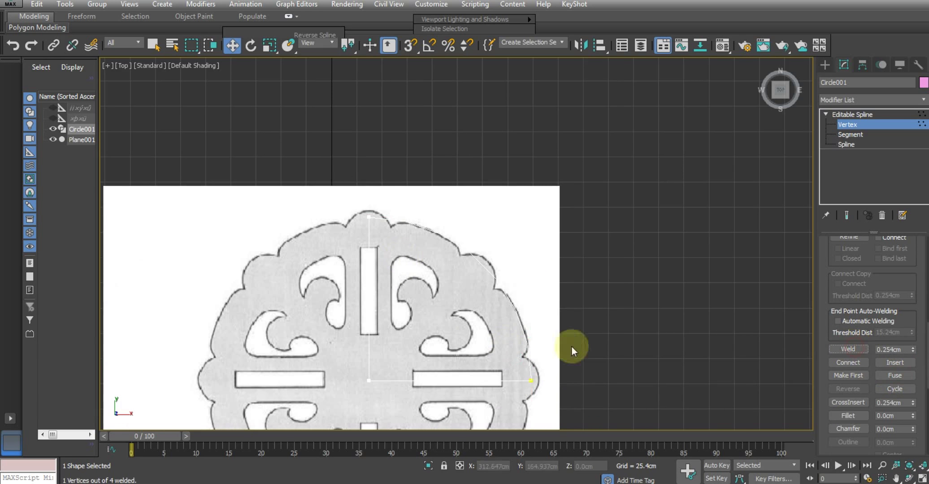
# Step: Frame the outline's right edge and activate Refine to insert points along the arc
pyautogui.moveTo(501, 349); pyautogui.dragTo(473, 241, button='middle')
pyautogui.scroll(1, 363, 158)
pyautogui.scroll(1, 361, 126)
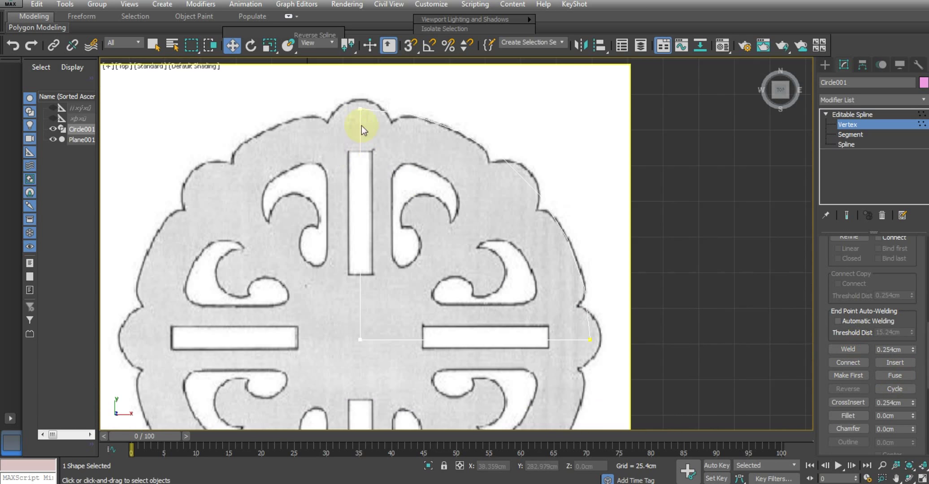
pyautogui.scroll(2, 369, 158)
pyautogui.scroll(5, 378, 157)
pyautogui.scroll(-1, 444, 137)
pyautogui.scroll(-3, 446, 137)
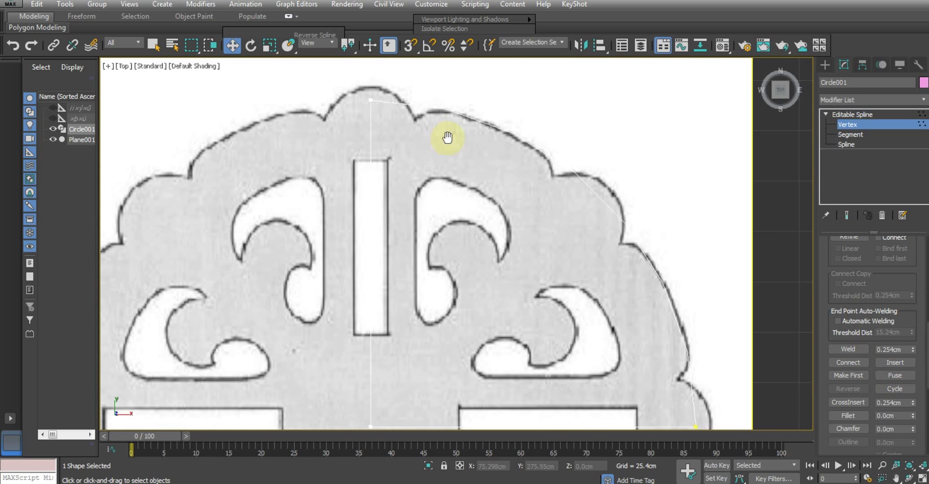
pyautogui.scroll(1, 496, 196)
pyautogui.scroll(-3, 619, 320)
pyautogui.scroll(2, 632, 319)
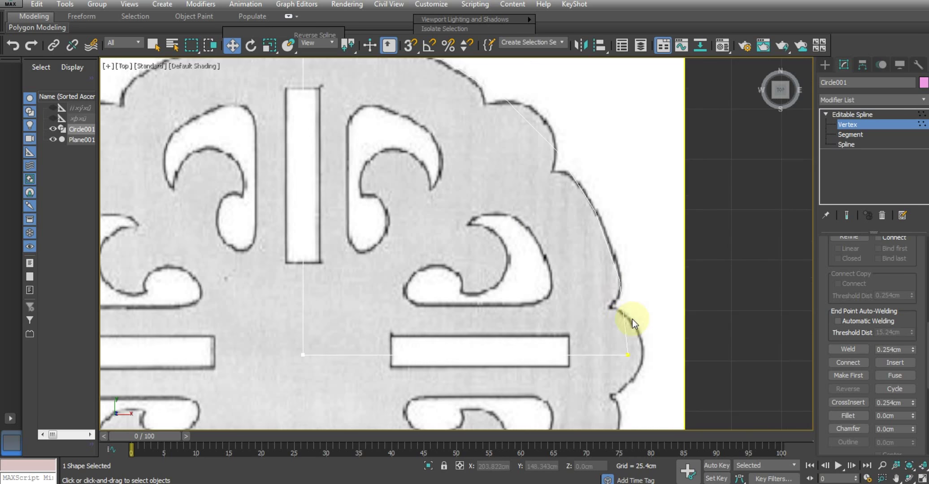
pyautogui.scroll(1, 601, 265)
pyautogui.moveTo(612, 285); pyautogui.dragTo(592, 269, button='middle')
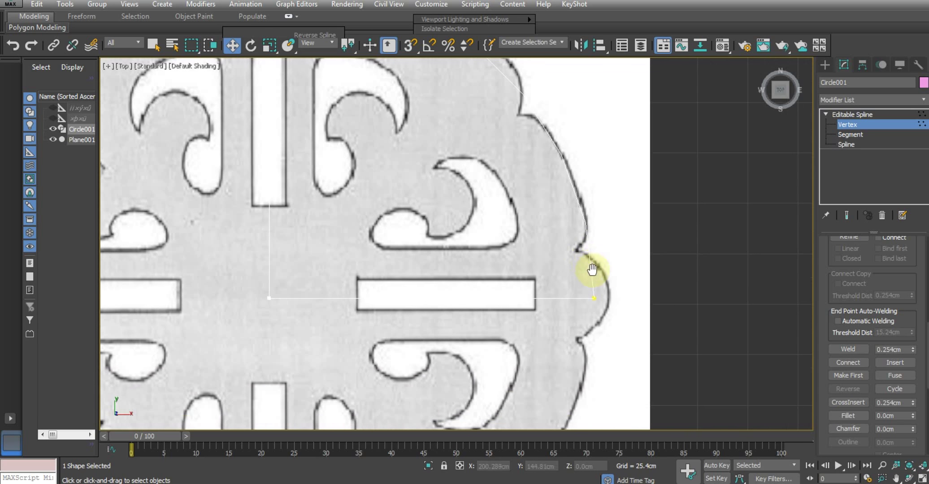
pyautogui.rightClick(610, 249)
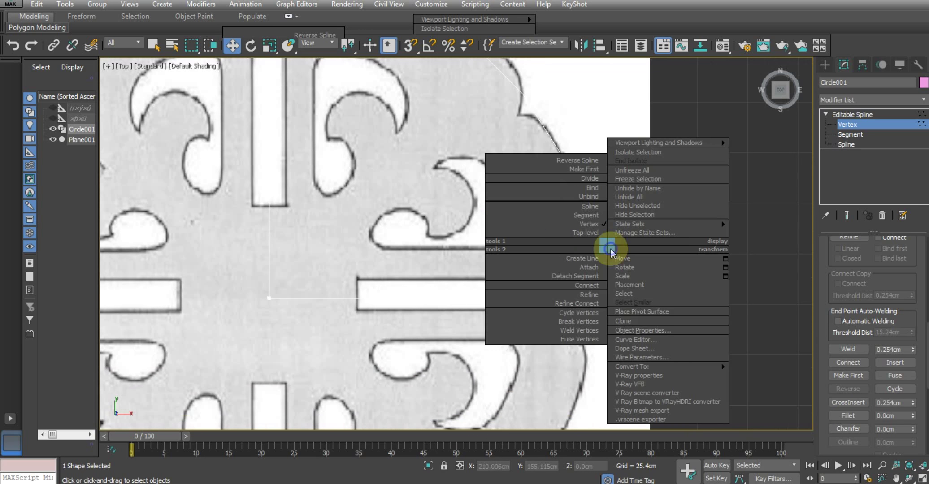
pyautogui.click(594, 291)
pyautogui.moveTo(574, 252)
pyautogui.mouseDown(button='middle')
pyautogui.moveTo(581, 269)
pyautogui.moveTo(558, 206)
pyautogui.mouseUp(button='middle')
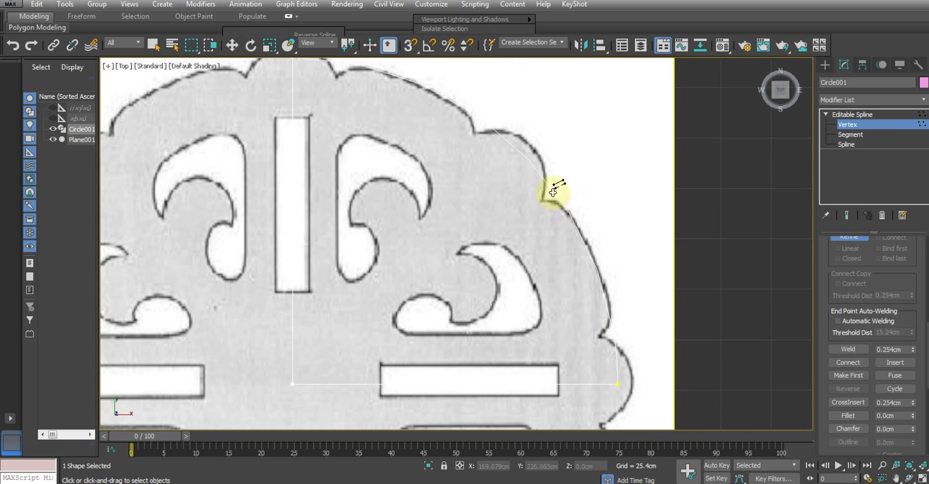
# Step: Exit point-adding mode and frame the medallion's top edge
pyautogui.moveTo(505, 166); pyautogui.dragTo(535, 242, button='middle')
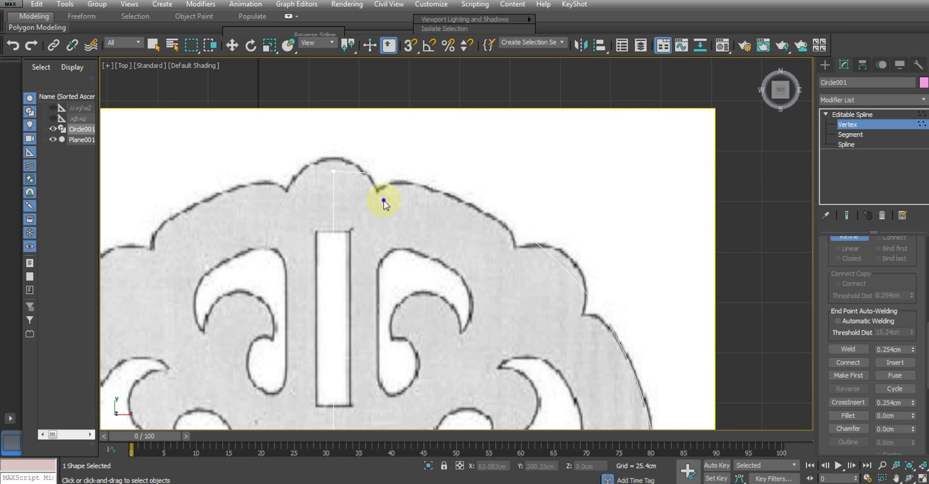
pyautogui.rightClick(374, 187)
pyautogui.moveTo(313, 152); pyautogui.dragTo(360, 206)
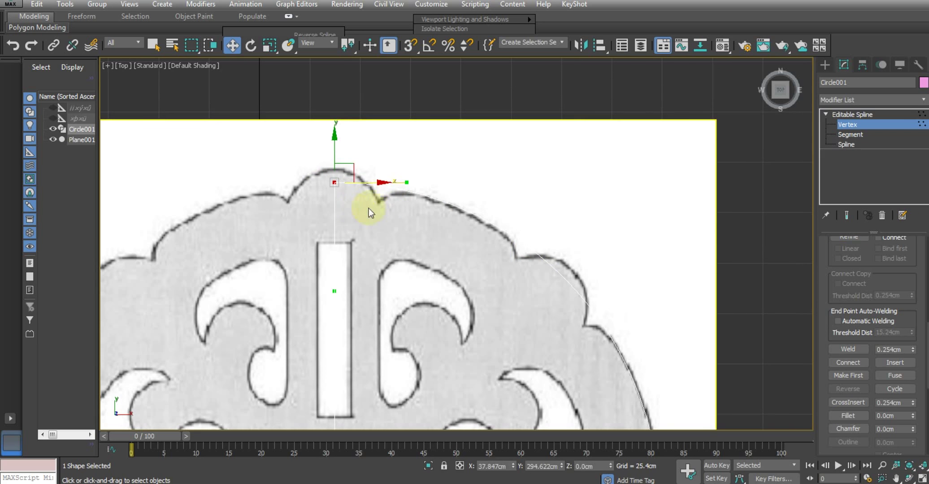
pyautogui.click(359, 152)
pyautogui.scroll(-2, 471, 228)
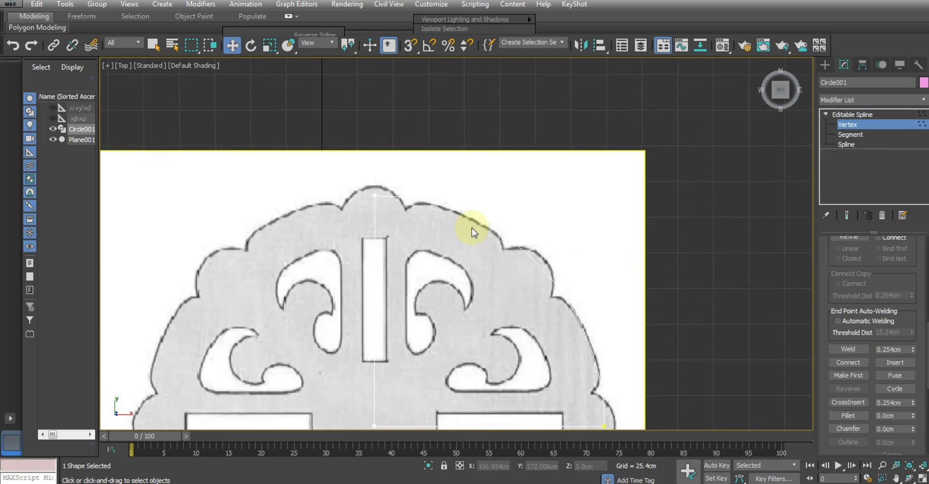
pyautogui.scroll(-1, 472, 228)
pyautogui.moveTo(501, 241); pyautogui.dragTo(504, 221, button='middle')
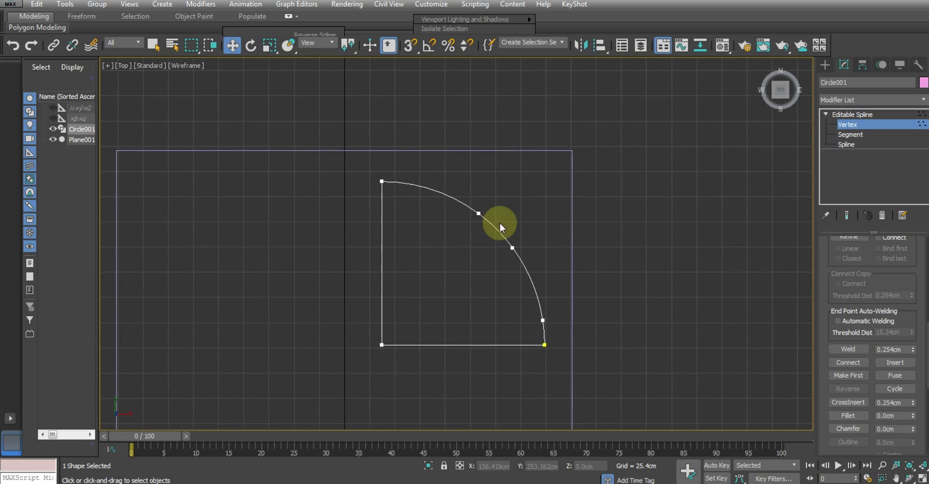
pyautogui.scroll(3, 506, 251)
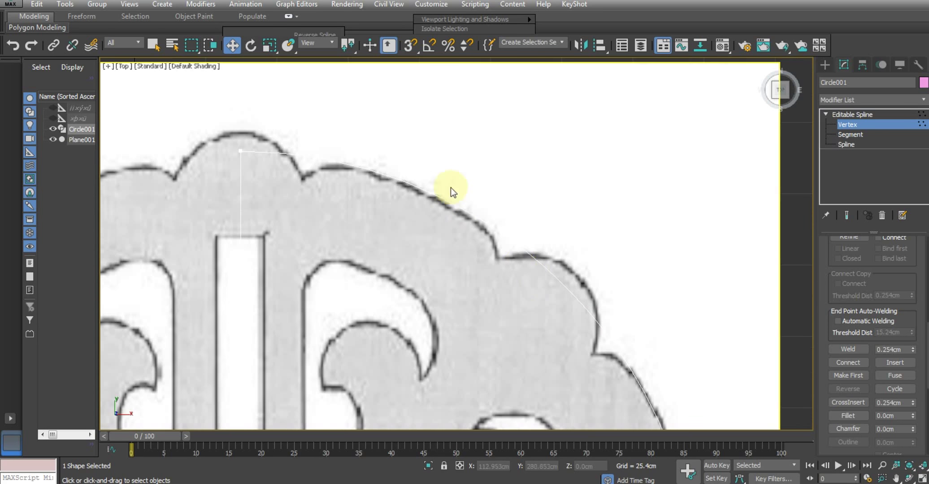
# Step: Return to Refine and toggle wireframe to compare the outline with the reference image
pyautogui.rightClick(450, 187)
pyautogui.click(426, 230)
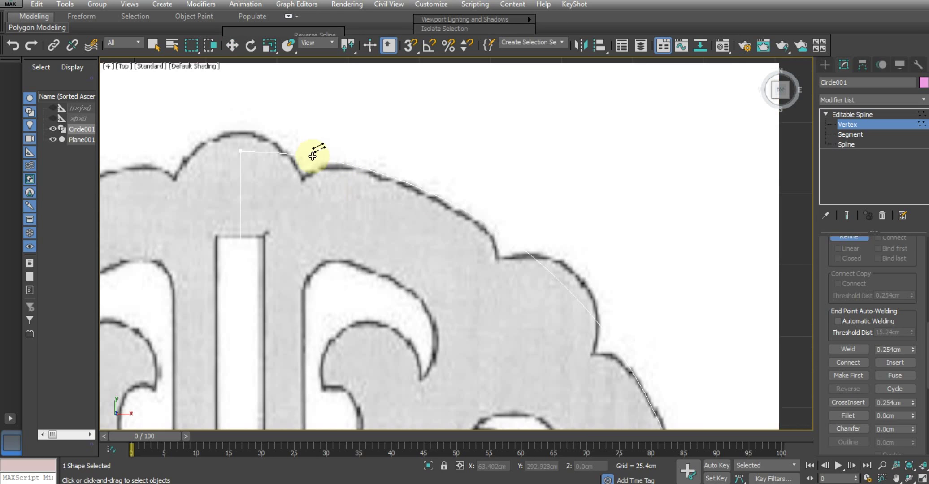
pyautogui.middleClick(503, 256)
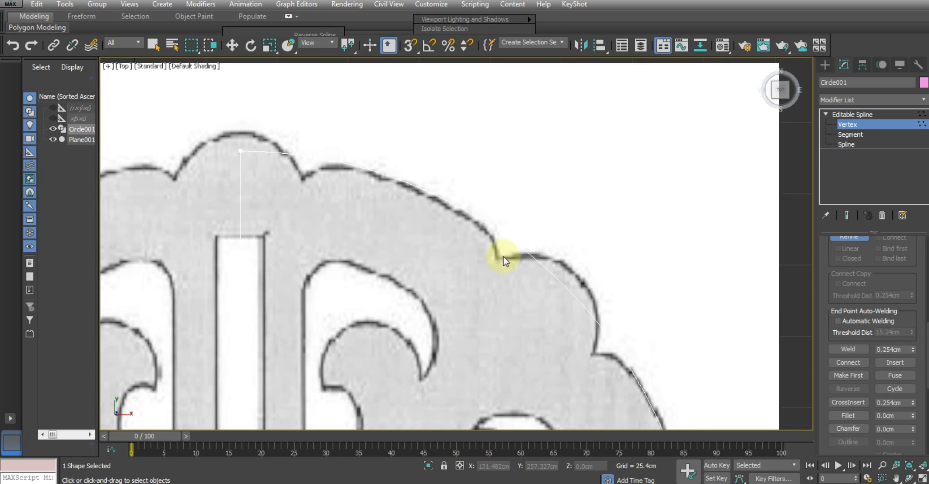
pyautogui.scroll(-2, 473, 240)
pyautogui.scroll(-4, 436, 136)
pyautogui.scroll(4, 506, 252)
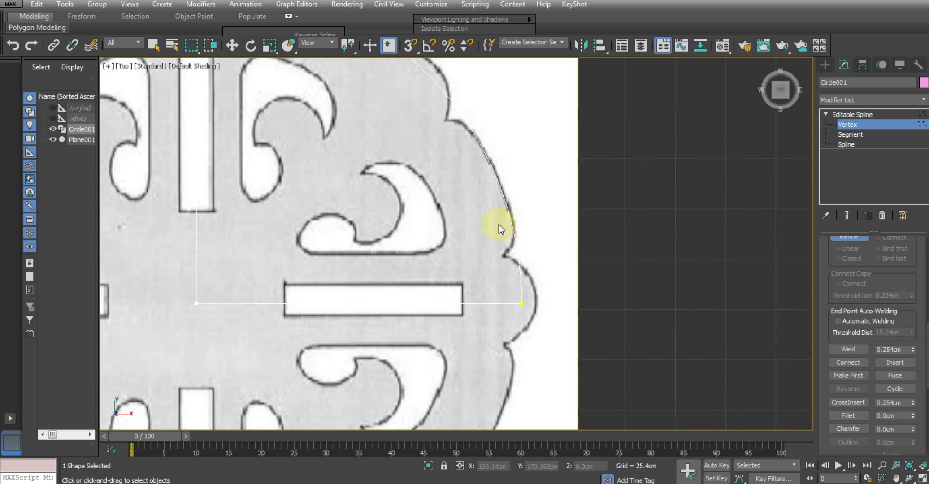
pyautogui.press('F3')
pyautogui.scroll(3, 498, 224)
pyautogui.press('F3')
pyautogui.scroll(-2, 534, 254)
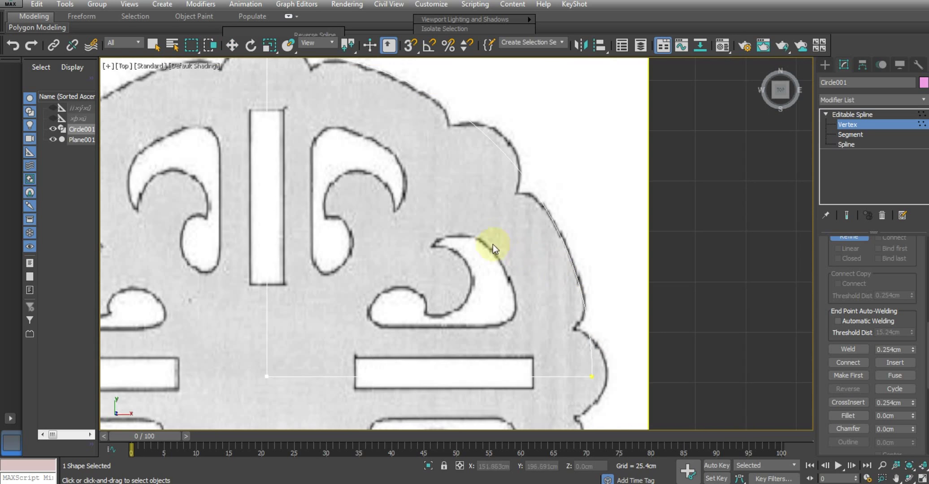
pyautogui.scroll(-2, 461, 220)
pyautogui.scroll(5, 450, 248)
# Step: Move the vertex near the top notch down onto the outline's notch
pyautogui.click(450, 215)
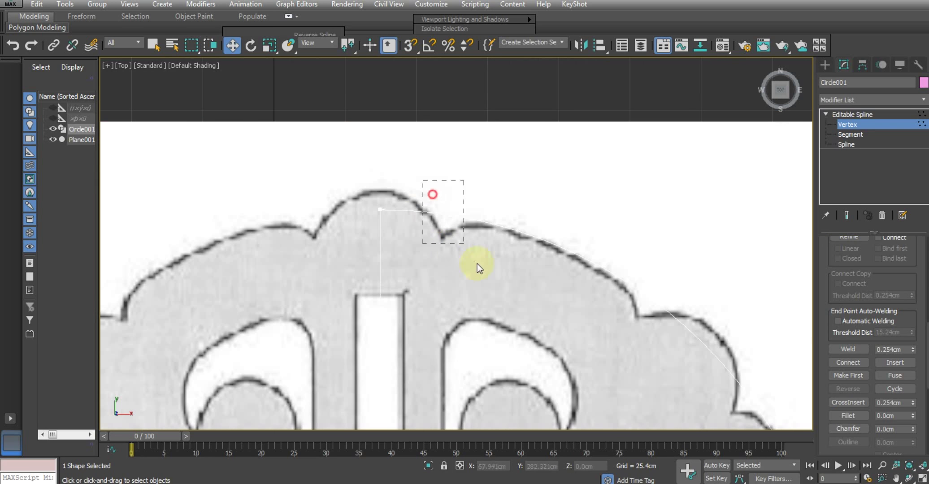
pyautogui.press('w')
pyautogui.moveTo(450, 186); pyautogui.dragTo(447, 202)
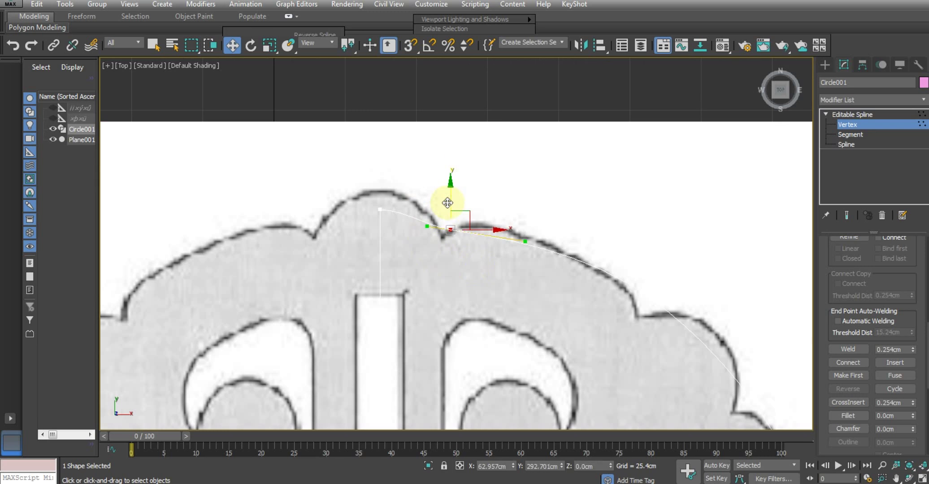
pyautogui.scroll(-2, 445, 210)
pyautogui.scroll(-1, 425, 193)
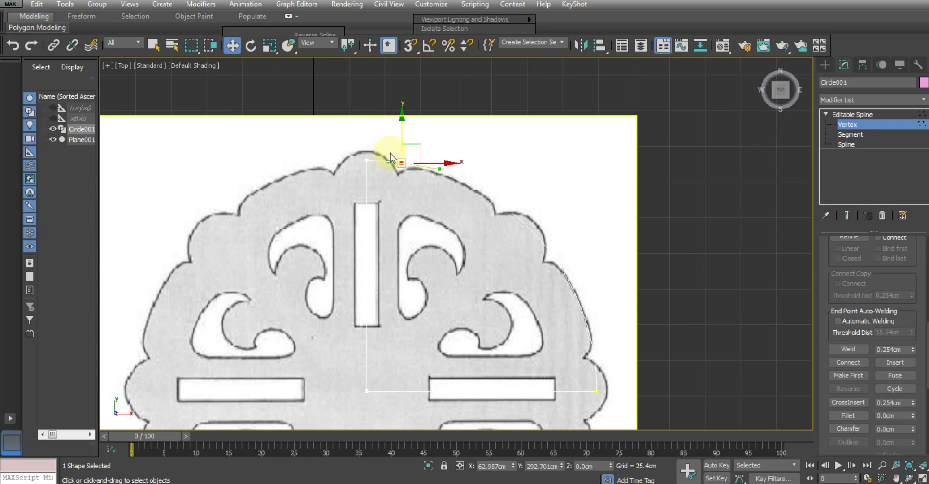
# Step: Box-select the vertices along the upper-right curve
pyautogui.moveTo(625, 301); pyautogui.dragTo(625, 302)
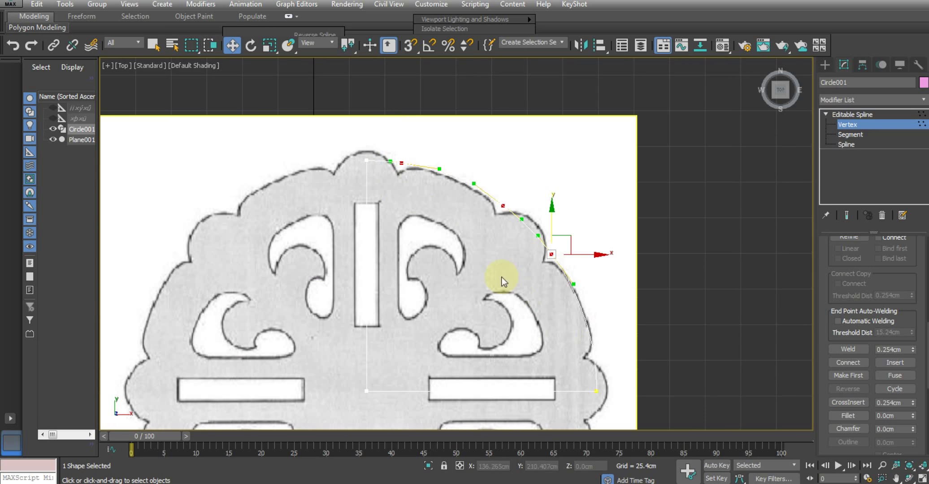
pyautogui.moveTo(501, 277); pyautogui.dragTo(612, 367)
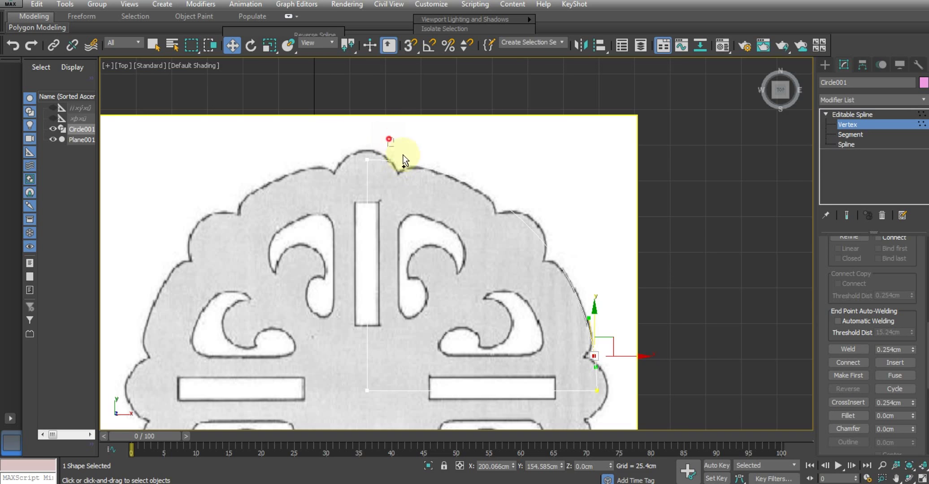
pyautogui.moveTo(387, 140); pyautogui.dragTo(632, 349)
# Step: Make the selected vertices Bezier Corner and drop the notch vertex onto the outline
pyautogui.rightClick(540, 204)
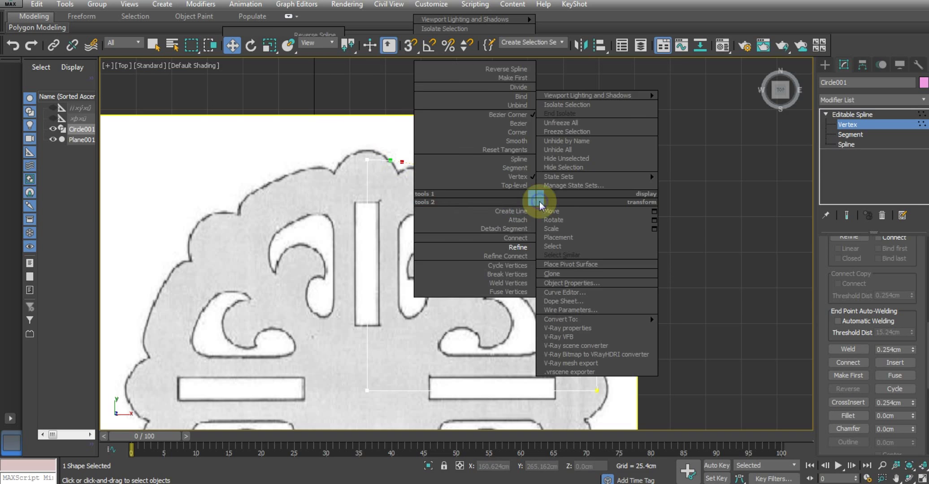
pyautogui.click(485, 115)
pyautogui.scroll(3, 403, 201)
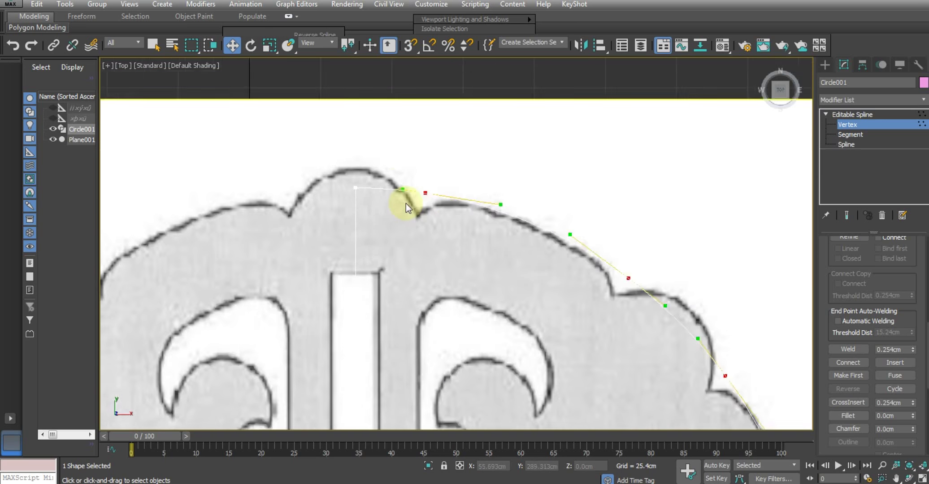
pyautogui.scroll(2, 421, 186)
pyautogui.moveTo(434, 191)
pyautogui.mouseDown()
pyautogui.moveTo(446, 226)
pyautogui.moveTo(454, 219)
pyautogui.mouseUp()
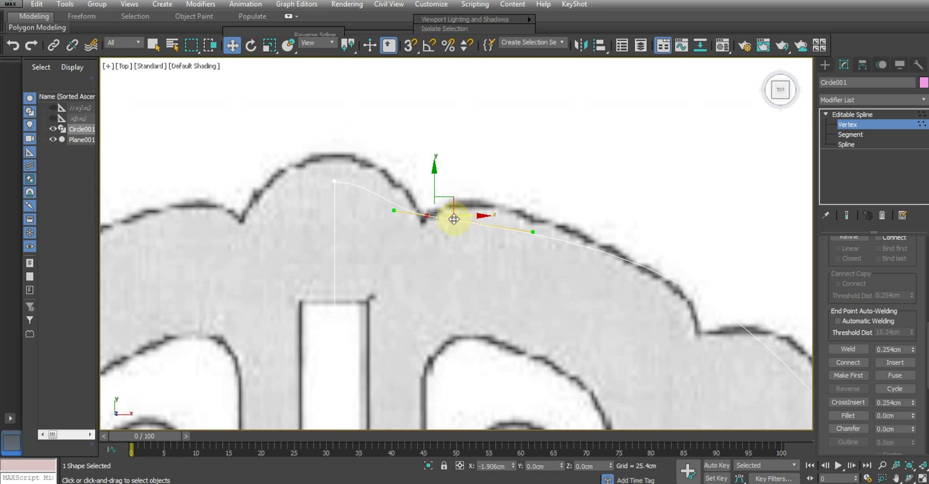
# Step: Raise the top vertex to the medallion's peak and bend the notch's handles onto the edge
pyautogui.click(334, 181)
pyautogui.moveTo(338, 150); pyautogui.dragTo(336, 121)
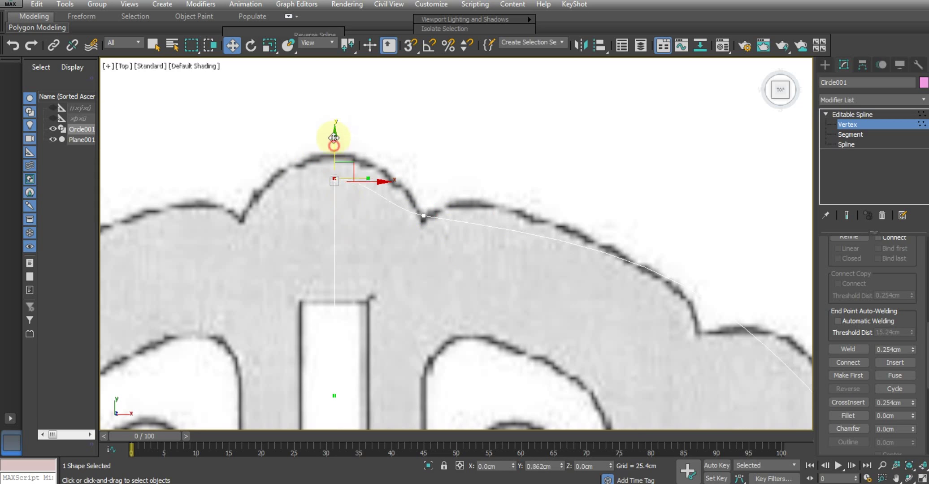
pyautogui.click(423, 216)
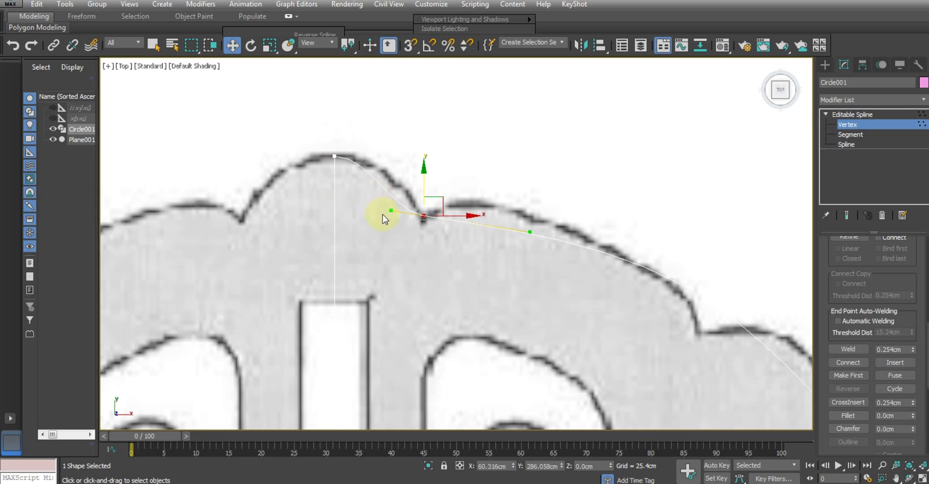
pyautogui.moveTo(391, 211); pyautogui.dragTo(391, 171)
pyautogui.moveTo(531, 235)
pyautogui.mouseDown()
pyautogui.moveTo(475, 195)
pyautogui.moveTo(480, 178)
pyautogui.mouseUp()
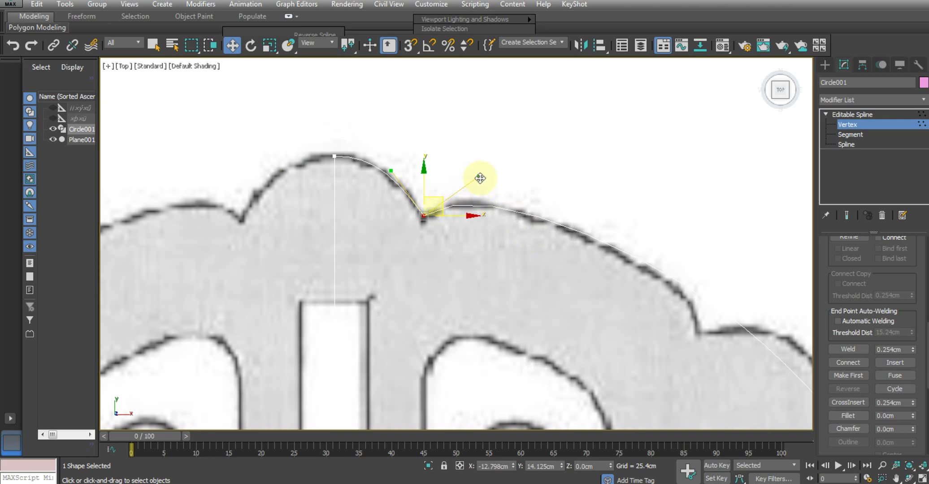
# Step: Set the next right-edge vertex into its notch and curve its tangents to match
pyautogui.scroll(-2, 712, 332)
pyautogui.moveTo(473, 219); pyautogui.dragTo(498, 149, button='middle')
pyautogui.click(556, 226)
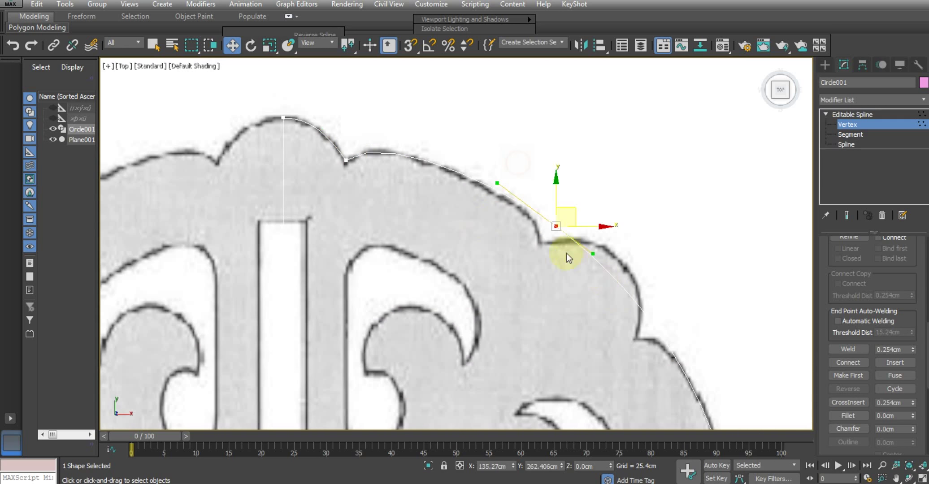
pyautogui.moveTo(556, 181); pyautogui.dragTo(539, 198)
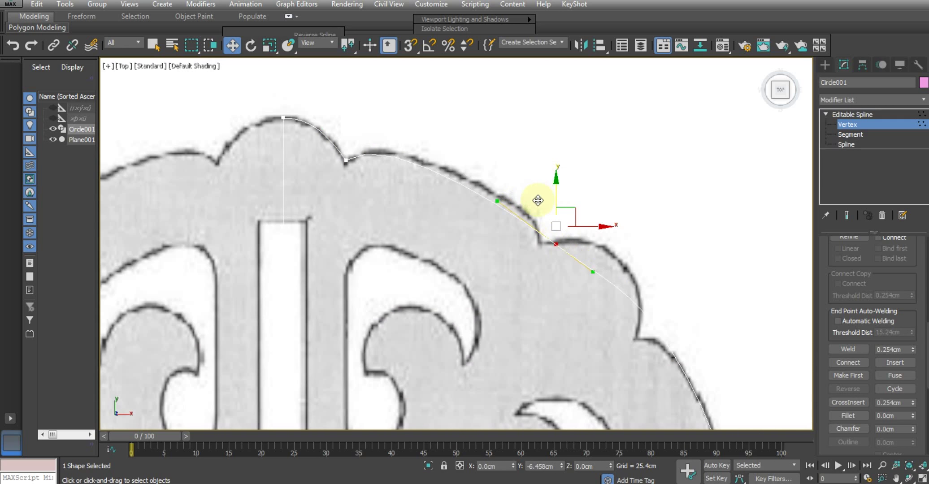
pyautogui.moveTo(581, 245); pyautogui.dragTo(567, 244)
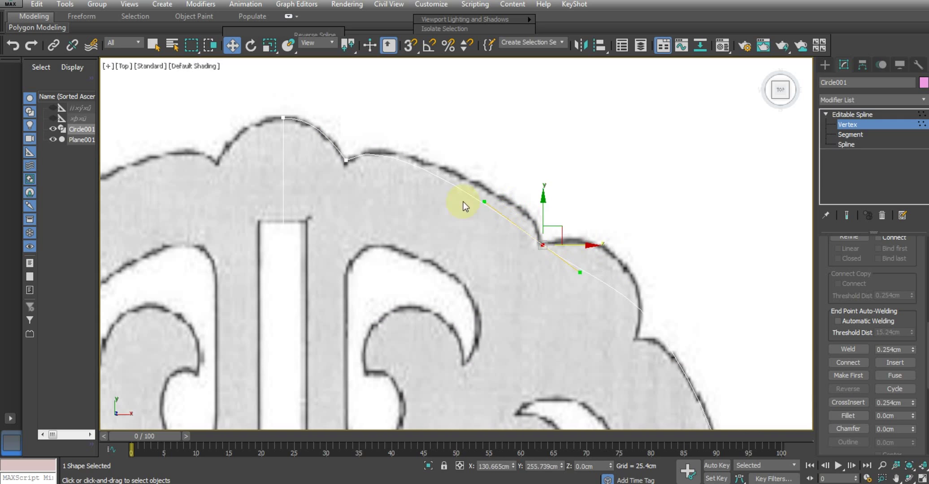
pyautogui.moveTo(484, 200); pyautogui.dragTo(530, 184)
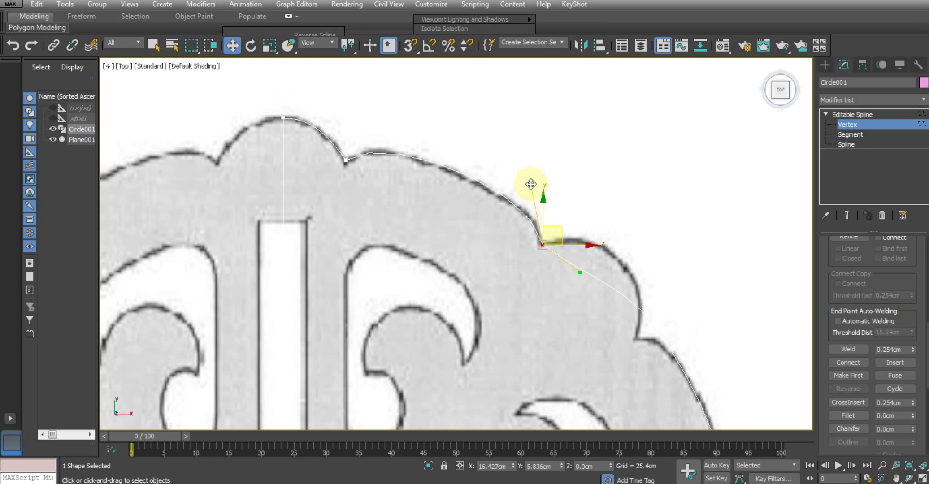
pyautogui.moveTo(579, 273); pyautogui.dragTo(625, 229)
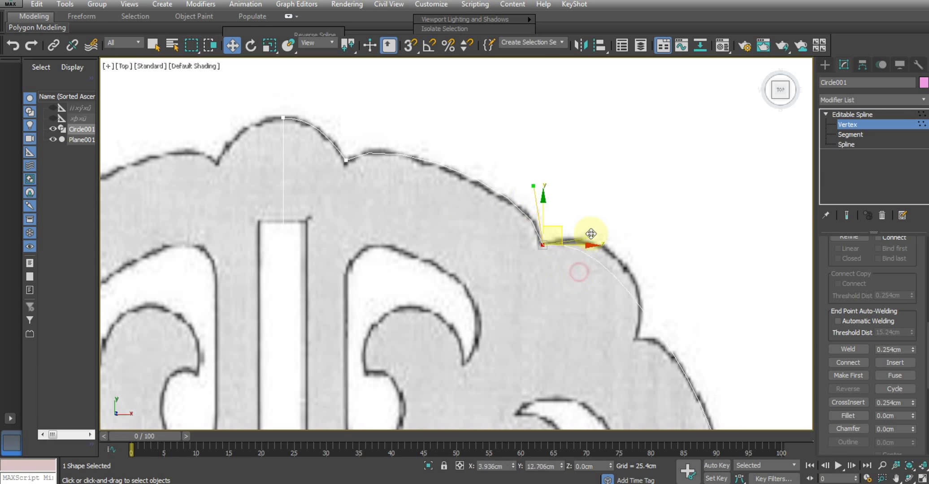
# Step: Move the next vertex down onto its notch and pull the lower curve outward
pyautogui.moveTo(626, 227)
pyautogui.mouseDown(button='middle')
pyautogui.moveTo(535, 201)
pyautogui.moveTo(591, 290)
pyautogui.moveTo(615, 310)
pyautogui.mouseUp(button='middle')
pyautogui.click(526, 192)
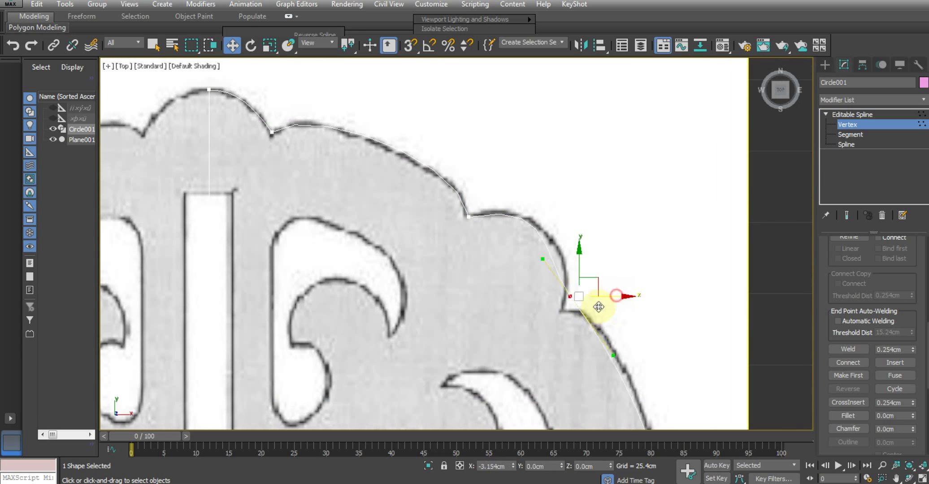
pyautogui.moveTo(595, 285)
pyautogui.mouseDown()
pyautogui.moveTo(574, 285)
pyautogui.moveTo(569, 272)
pyautogui.moveTo(597, 311)
pyautogui.mouseUp()
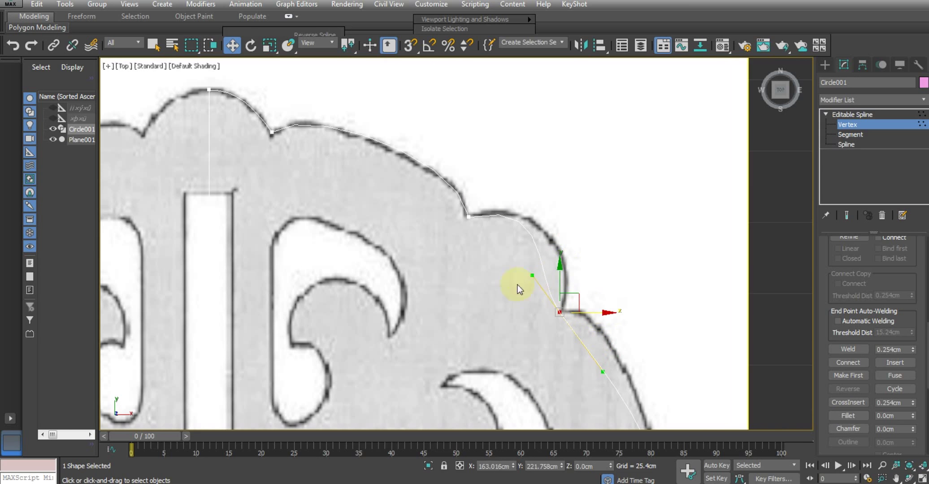
pyautogui.moveTo(536, 277); pyautogui.dragTo(578, 253)
pyautogui.scroll(-5, 560, 260)
pyautogui.scroll(5, 532, 251)
pyautogui.moveTo(517, 243); pyautogui.dragTo(528, 167)
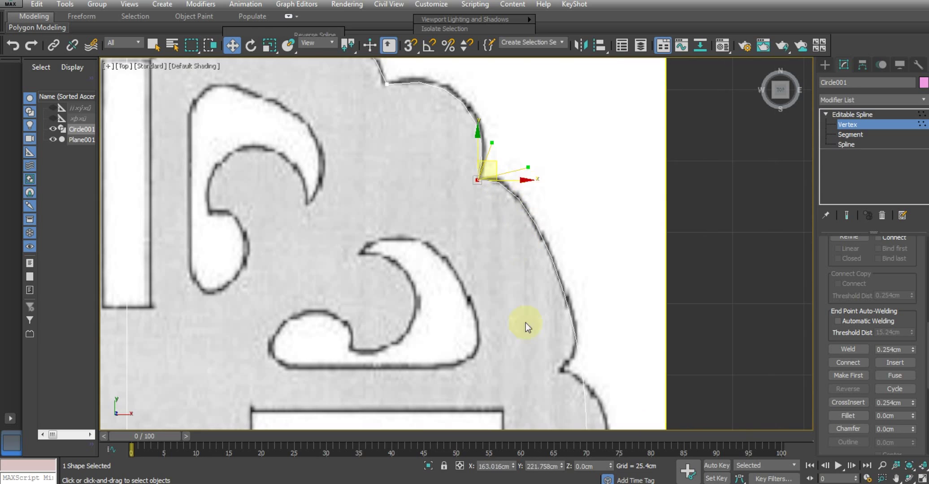
# Step: Bend the curve above the crossbar notch and select the vertex meeting the crossbar
pyautogui.moveTo(525, 322); pyautogui.dragTo(491, 185, button='middle')
pyautogui.click(532, 224)
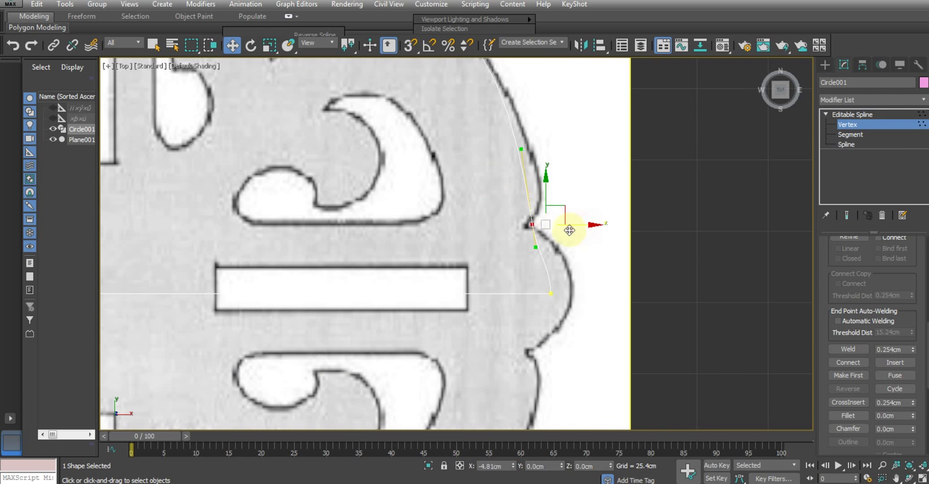
pyautogui.moveTo(520, 149)
pyautogui.mouseDown()
pyautogui.moveTo(554, 202)
pyautogui.moveTo(545, 242)
pyautogui.moveTo(574, 254)
pyautogui.mouseUp()
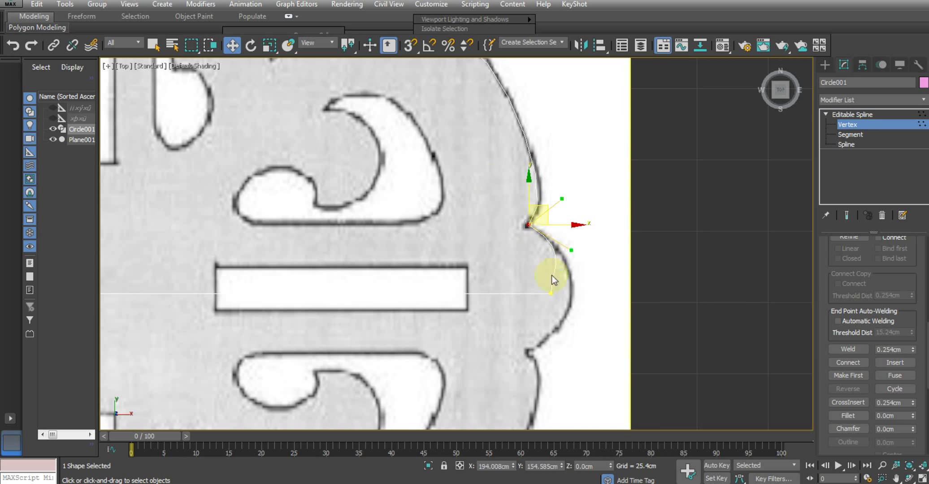
pyautogui.moveTo(529, 280)
pyautogui.mouseDown()
pyautogui.moveTo(572, 319)
pyautogui.moveTo(597, 296)
pyautogui.mouseUp()
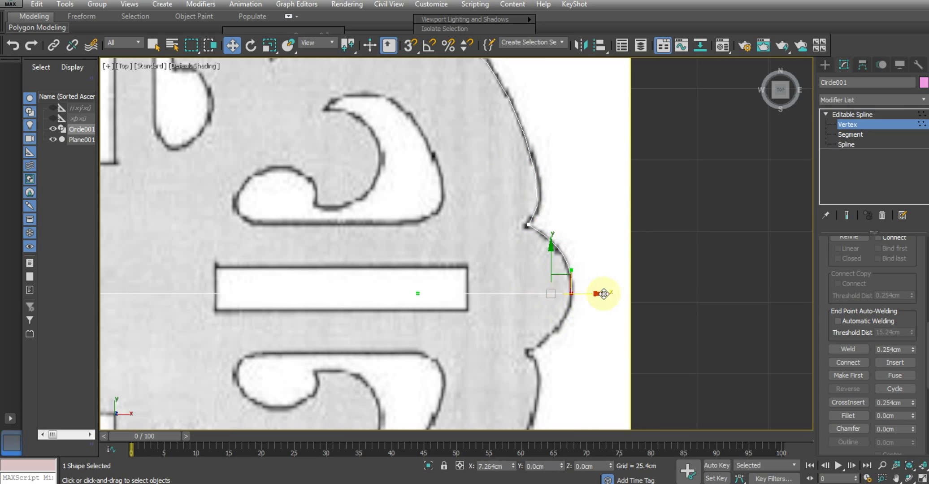
pyautogui.scroll(-3, 584, 269)
pyautogui.scroll(-4, 498, 212)
pyautogui.scroll(2, 477, 193)
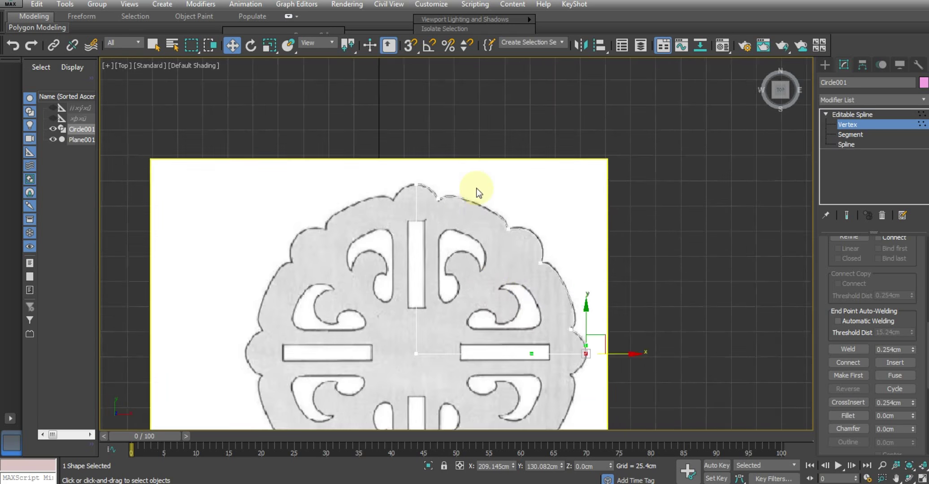
pyautogui.scroll(3, 523, 174)
pyautogui.scroll(-2, 573, 129)
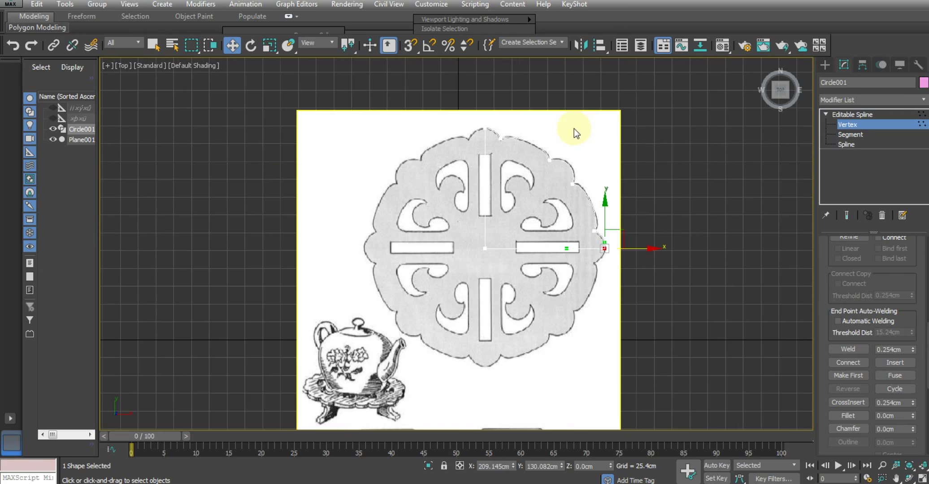
pyautogui.scroll(5, 484, 219)
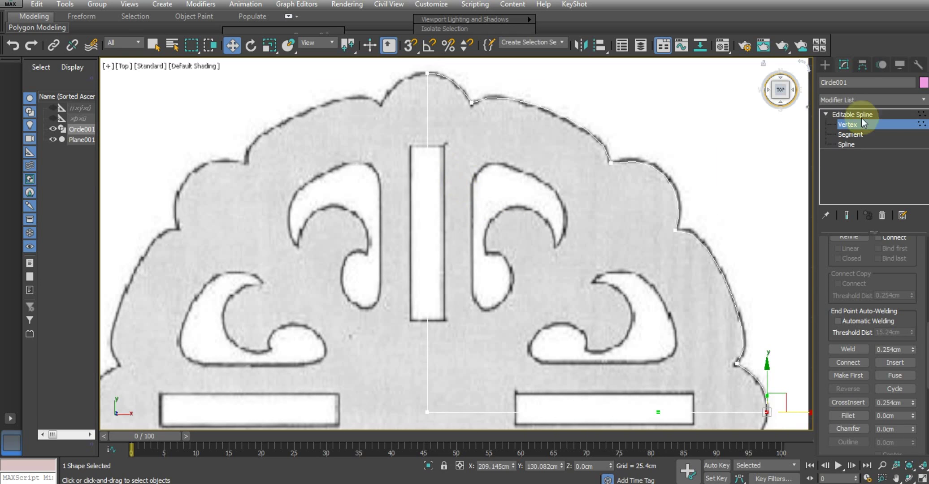
pyautogui.click(851, 114)
pyautogui.scroll(-2, 435, 190)
pyautogui.moveTo(435, 191); pyautogui.dragTo(432, 171, button='middle')
pyautogui.scroll(2, 434, 164)
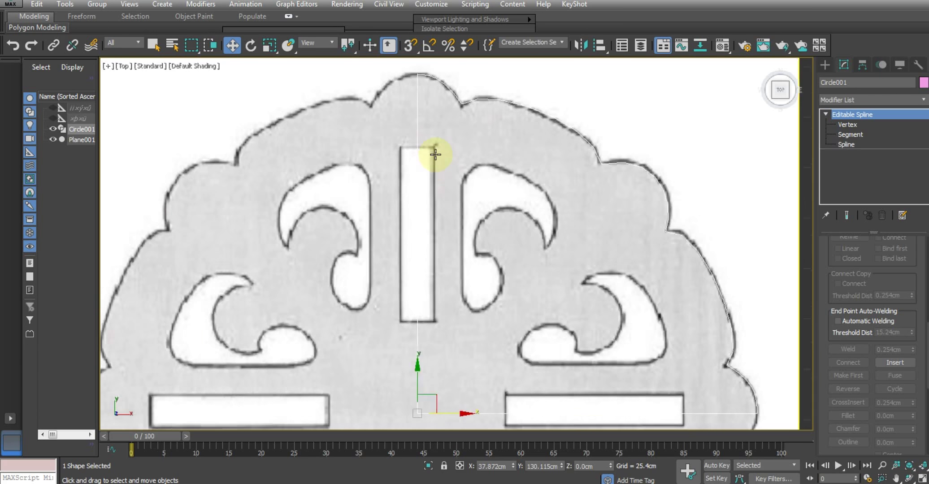
pyautogui.scroll(2, 544, 165)
pyautogui.scroll(-1, 544, 166)
pyautogui.moveTo(554, 312); pyautogui.dragTo(550, 240, button='middle')
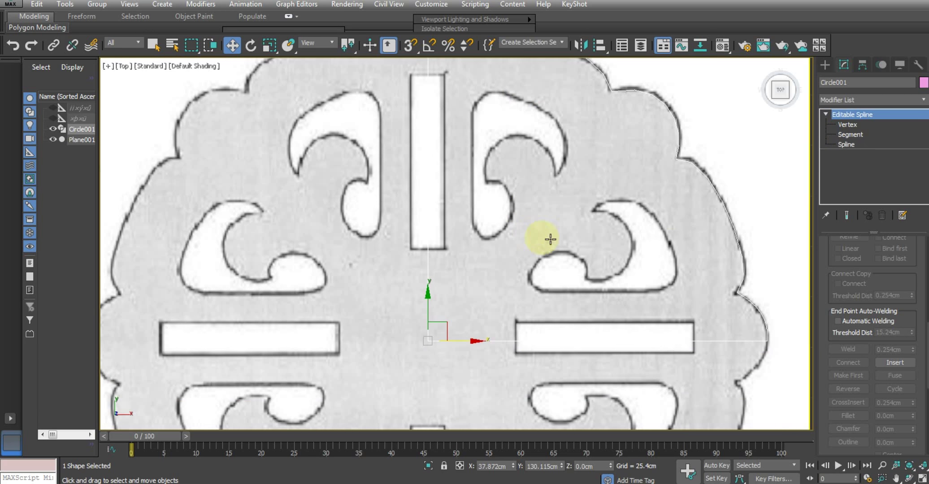
pyautogui.click(847, 125)
# Step: Use Refine to add a vertex on the top slot's bottom edge
pyautogui.scroll(-2, 429, 200)
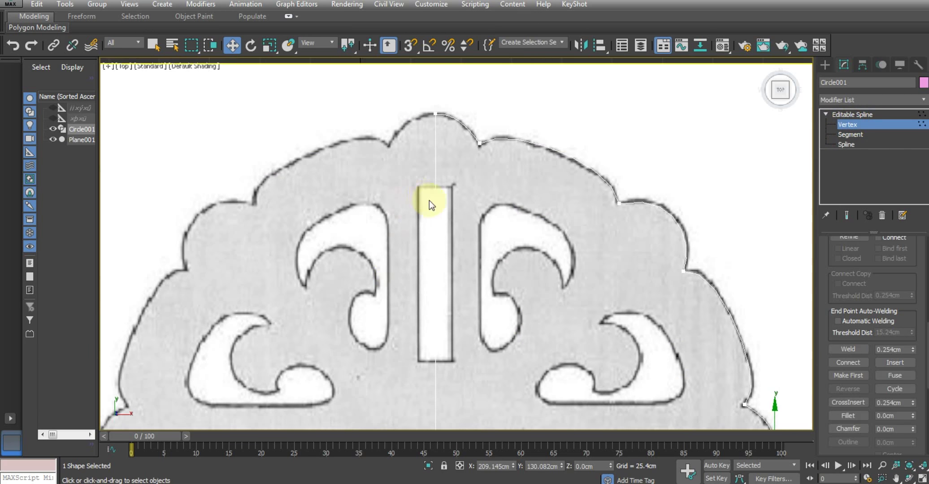
pyautogui.scroll(3, 461, 192)
pyautogui.rightClick(462, 192)
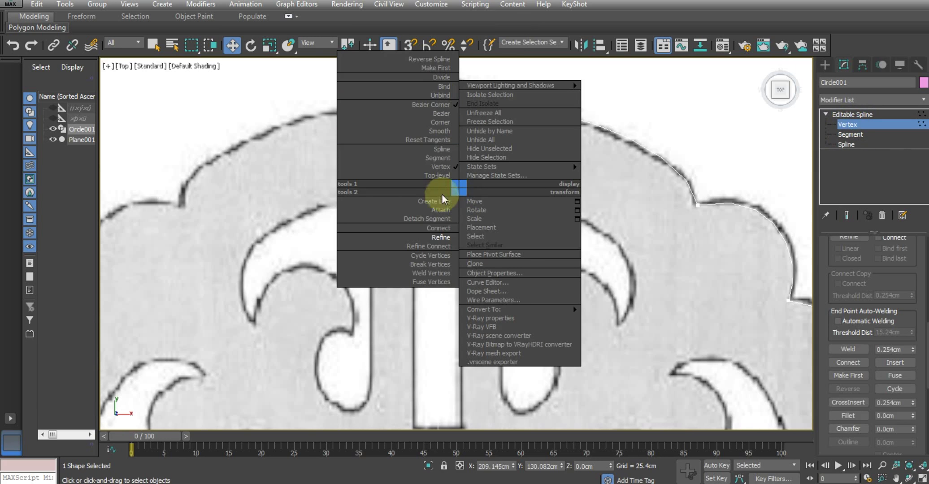
pyautogui.click(440, 238)
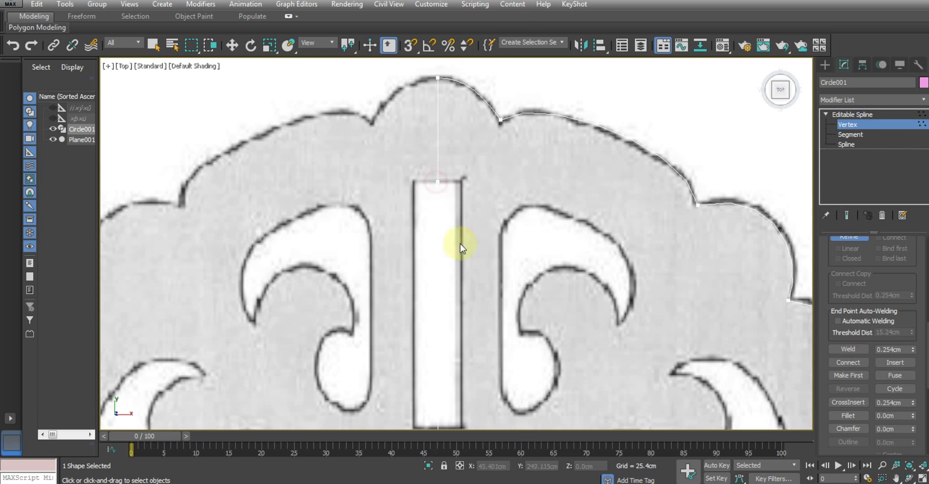
pyautogui.moveTo(460, 244); pyautogui.dragTo(436, 130, button='middle')
pyautogui.scroll(-1, 435, 130)
pyautogui.scroll(-1, 435, 130)
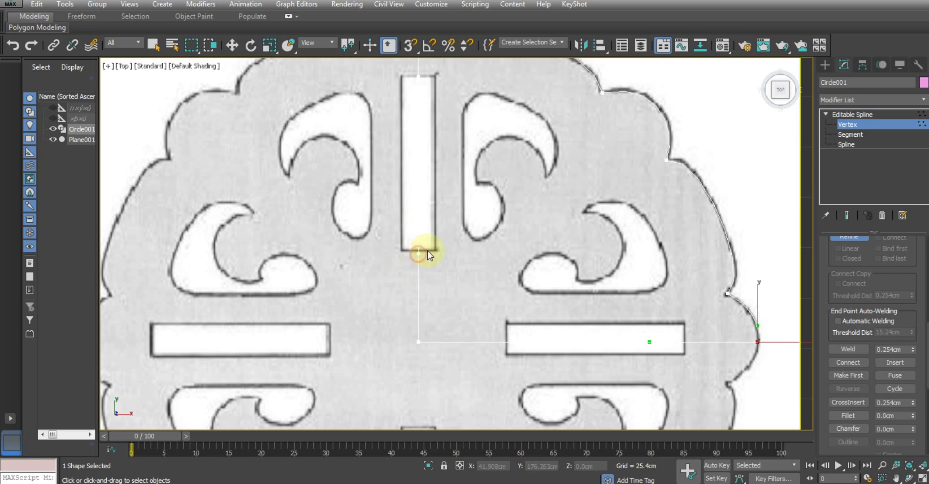
pyautogui.scroll(3, 427, 250)
pyautogui.click(396, 265)
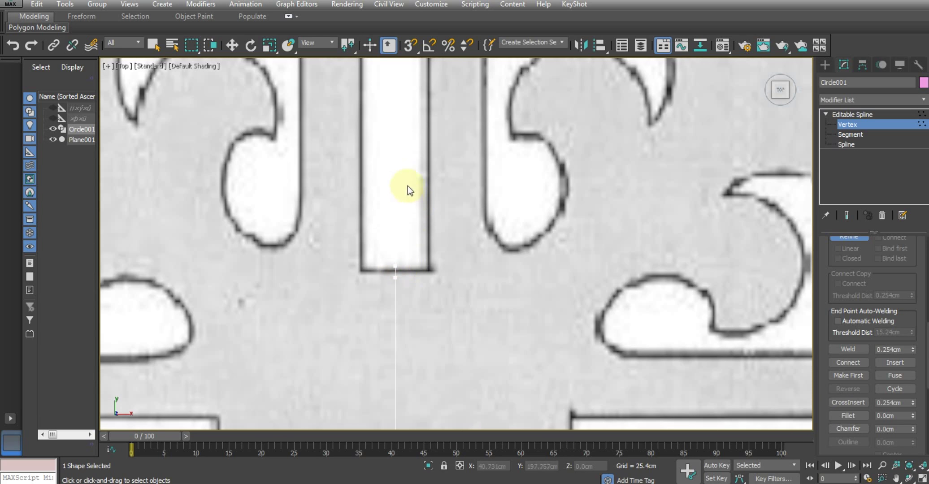
# Step: Stop refining and return the outline spline to object level
pyautogui.moveTo(408, 188); pyautogui.dragTo(421, 201, button='middle')
pyautogui.scroll(-4, 405, 232)
pyautogui.scroll(4, 402, 212)
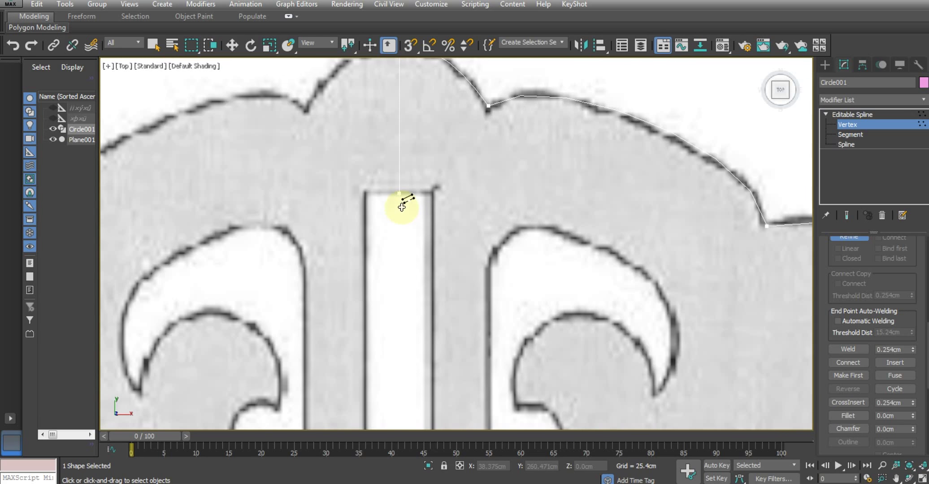
pyautogui.scroll(-3, 412, 258)
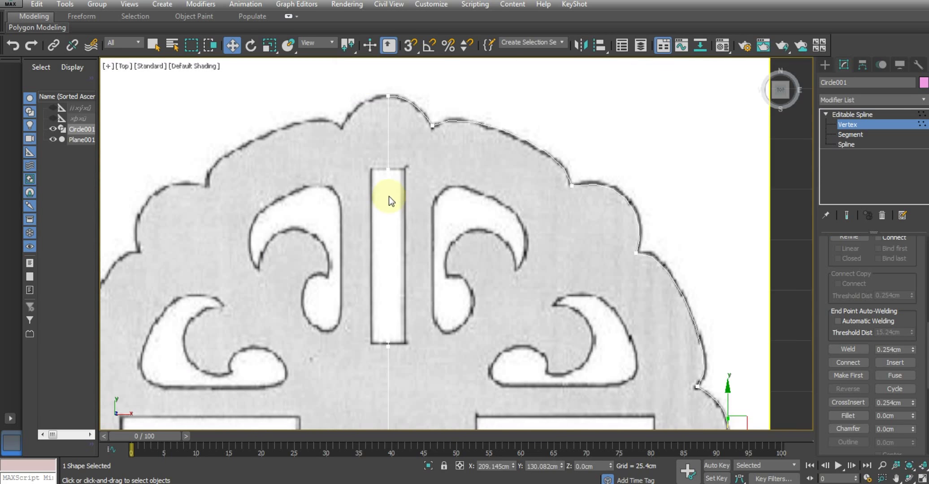
pyautogui.rightClick(413, 224)
pyautogui.scroll(-3, 413, 223)
pyautogui.scroll(2, 444, 266)
pyautogui.scroll(1, 442, 196)
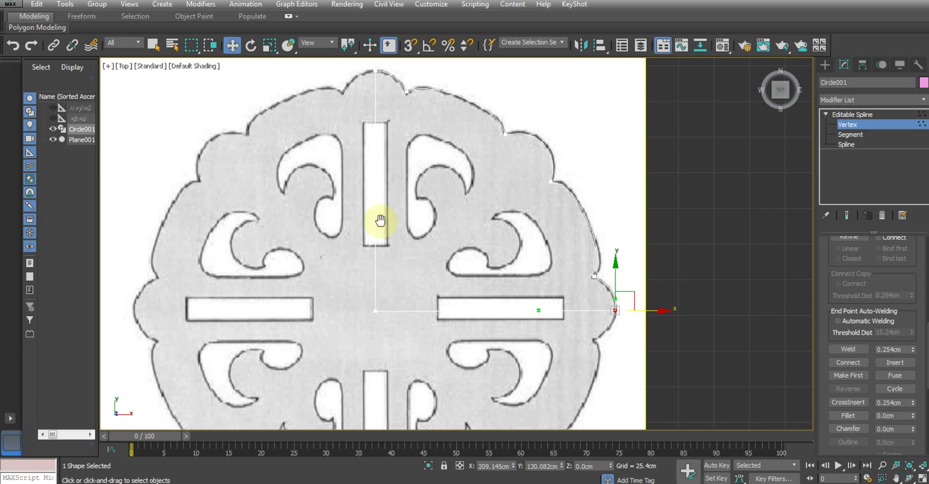
pyautogui.scroll(-3, 379, 219)
pyautogui.click(845, 136)
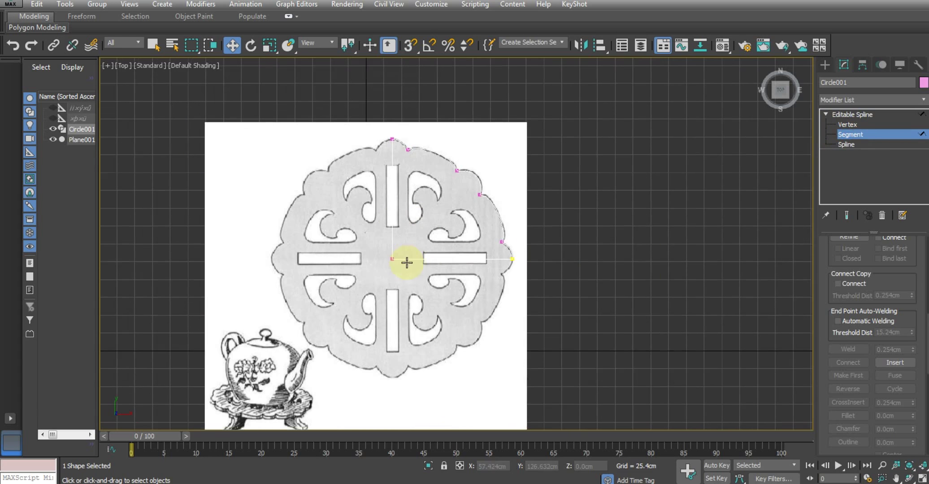
pyautogui.scroll(3, 412, 257)
pyautogui.click(860, 114)
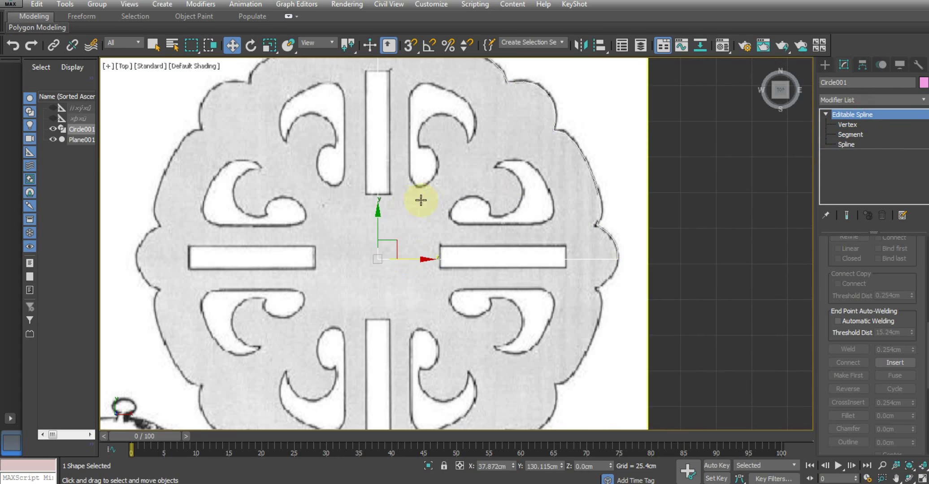
pyautogui.scroll(-2, 421, 197)
pyautogui.scroll(-1, 428, 193)
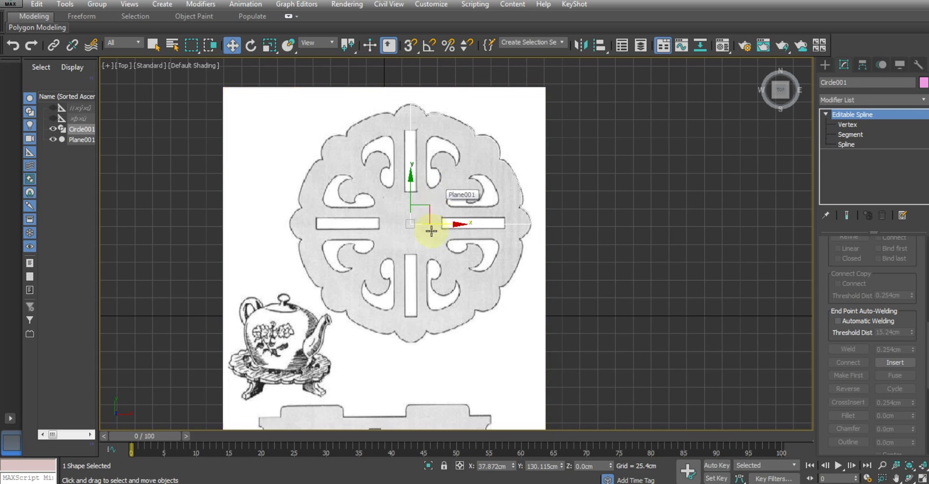
pyautogui.scroll(3, 441, 213)
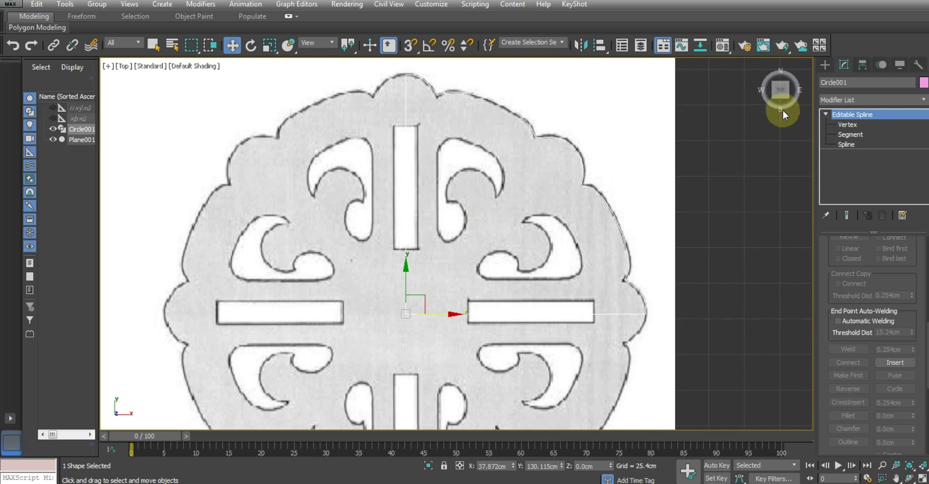
# Step: Draw Rectangle001 over the top vertical slot
pyautogui.click(824, 64)
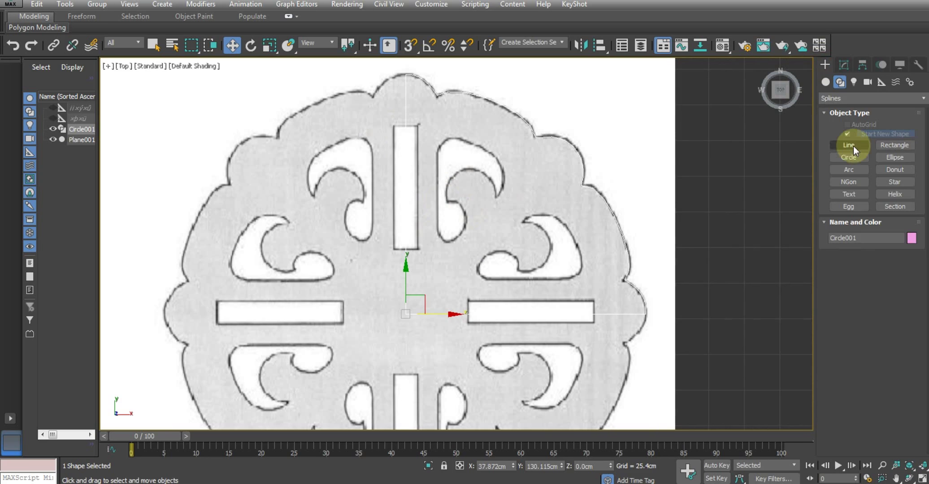
pyautogui.click(894, 145)
pyautogui.scroll(2, 417, 177)
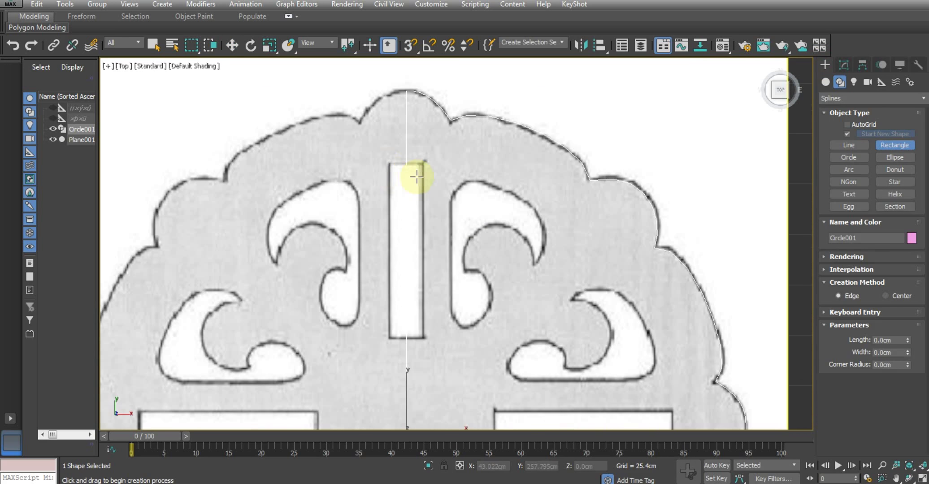
pyautogui.moveTo(389, 161); pyautogui.dragTo(423, 337)
# Step: Draw Rectangle002 around the scroll cutout right of the slot
pyautogui.scroll(-2, 423, 337)
pyautogui.scroll(-2, 393, 192)
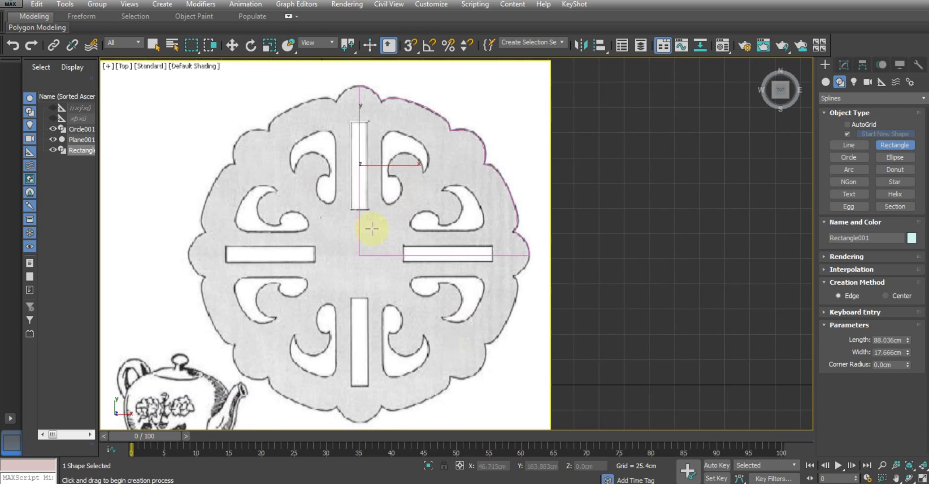
pyautogui.scroll(1, 380, 259)
pyautogui.scroll(1, 410, 267)
pyautogui.scroll(1, 421, 201)
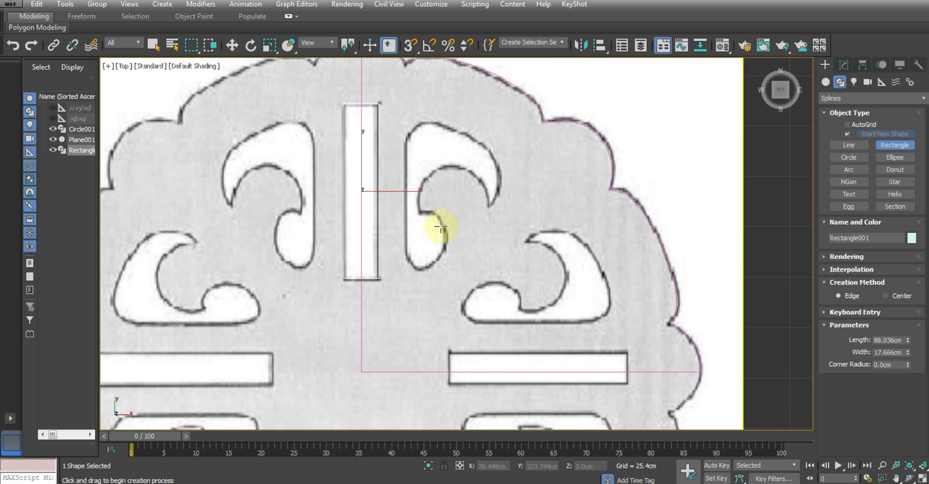
pyautogui.moveTo(441, 227); pyautogui.dragTo(417, 275, button='middle')
pyautogui.moveTo(381, 171); pyautogui.dragTo(478, 321)
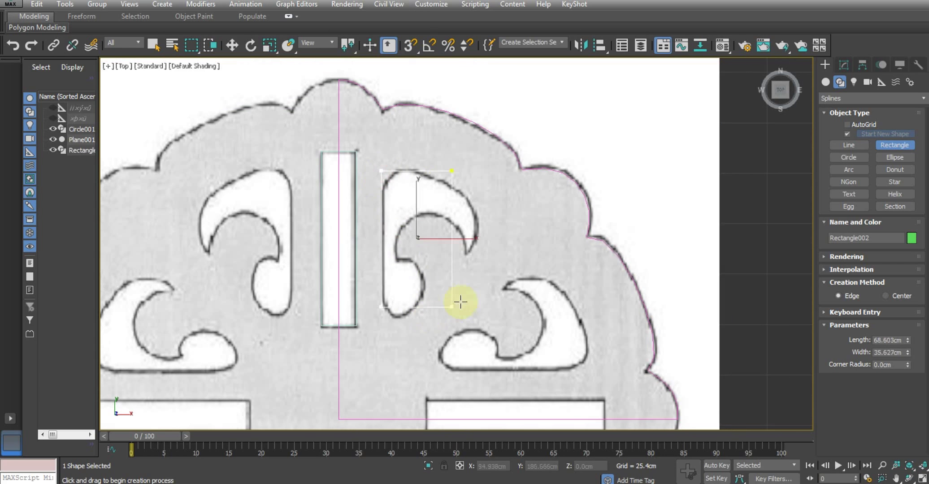
pyautogui.rightClick(452, 263)
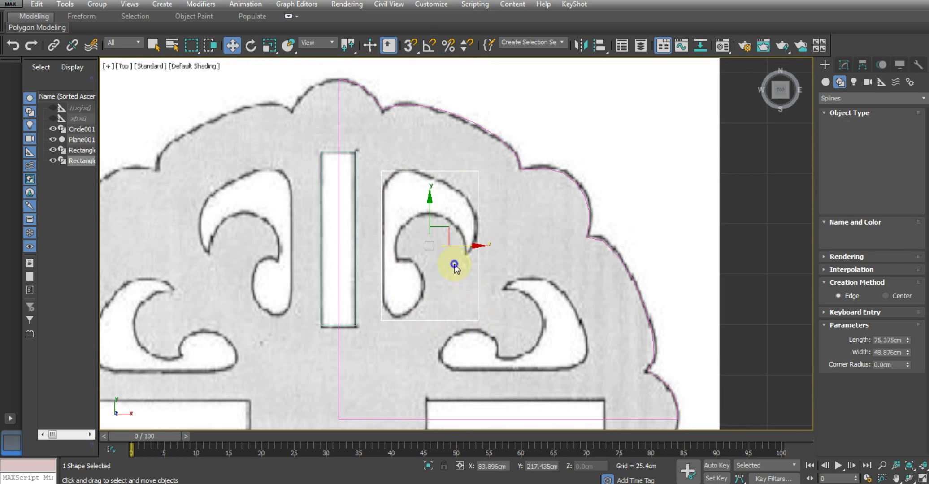
pyautogui.click(843, 65)
# Step: Convert Rectangle002 to an editable spline and select its top-left vertex
pyautogui.rightClick(831, 114)
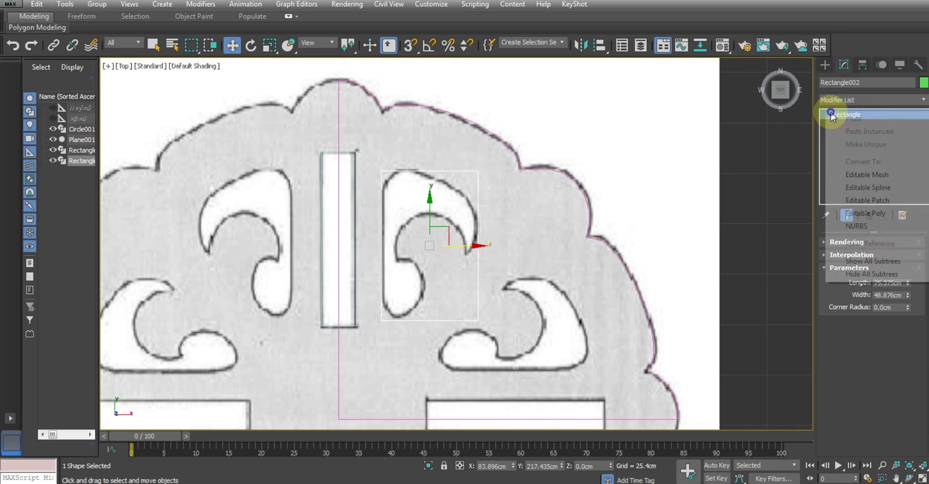
pyautogui.click(879, 189)
pyautogui.press('1')
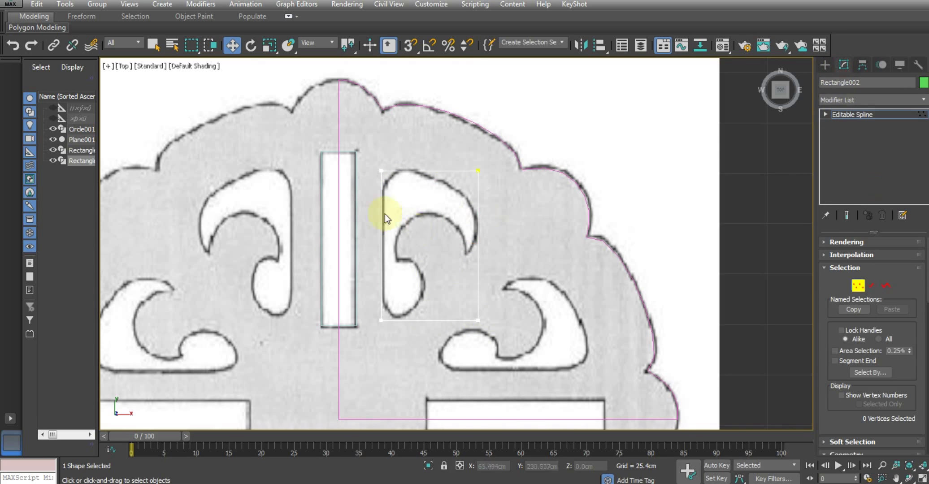
pyautogui.scroll(2, 392, 193)
pyautogui.click(393, 167)
pyautogui.moveTo(413, 199); pyautogui.dragTo(404, 195, button='middle')
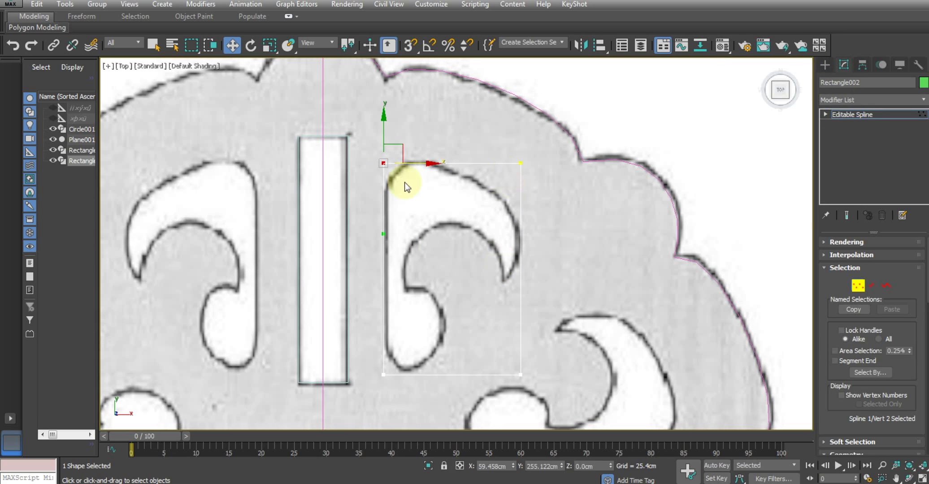
# Step: Fillet the rectangle's left corners, including the bottom-left, into rounded curves
pyautogui.scroll(-2, 831, 384)
pyautogui.scroll(-2, 813, 373)
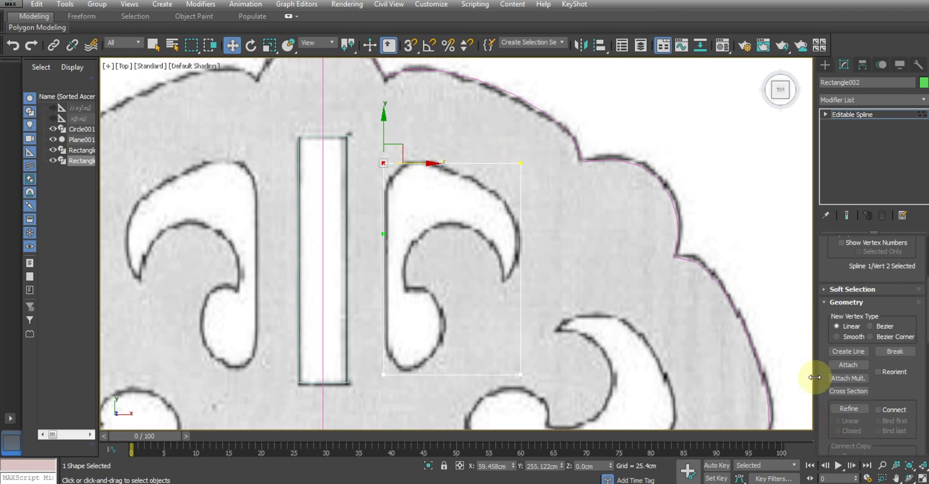
pyautogui.scroll(-3, 882, 355)
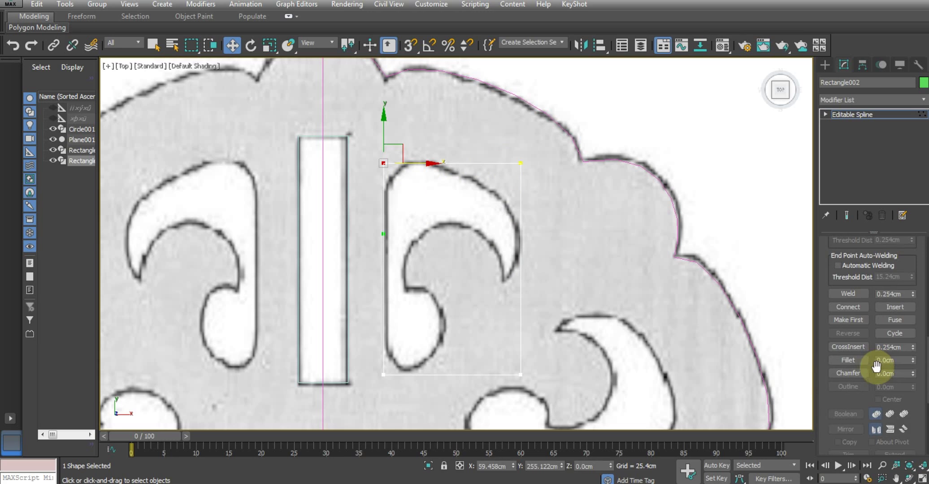
pyautogui.click(859, 362)
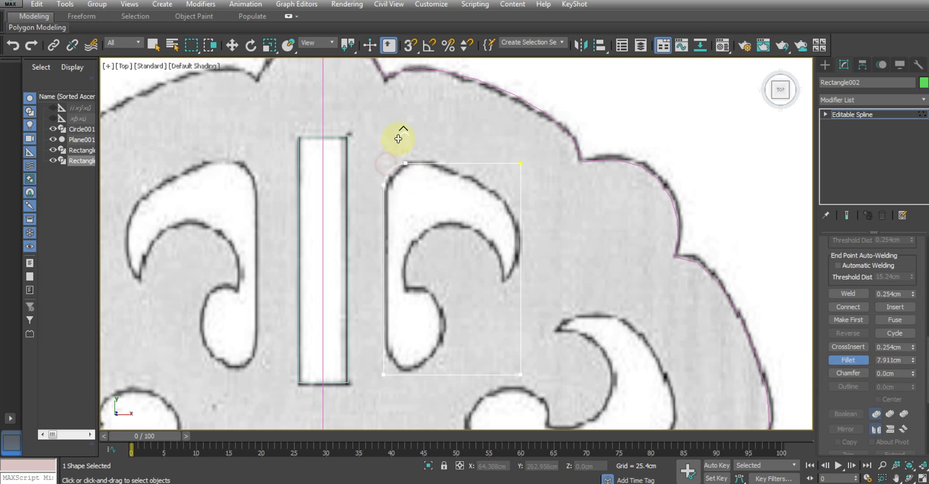
pyautogui.moveTo(370, 358); pyautogui.dragTo(347, 274, button='middle')
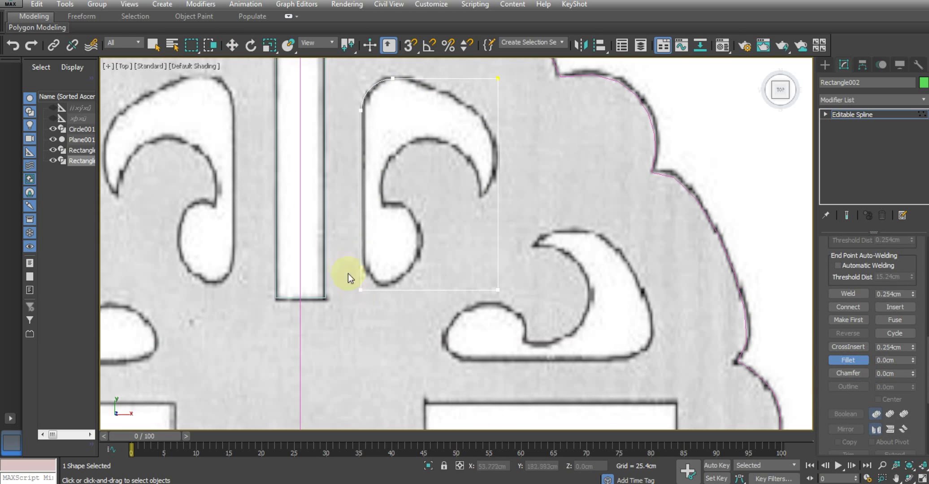
pyautogui.moveTo(362, 291); pyautogui.dragTo(364, 241)
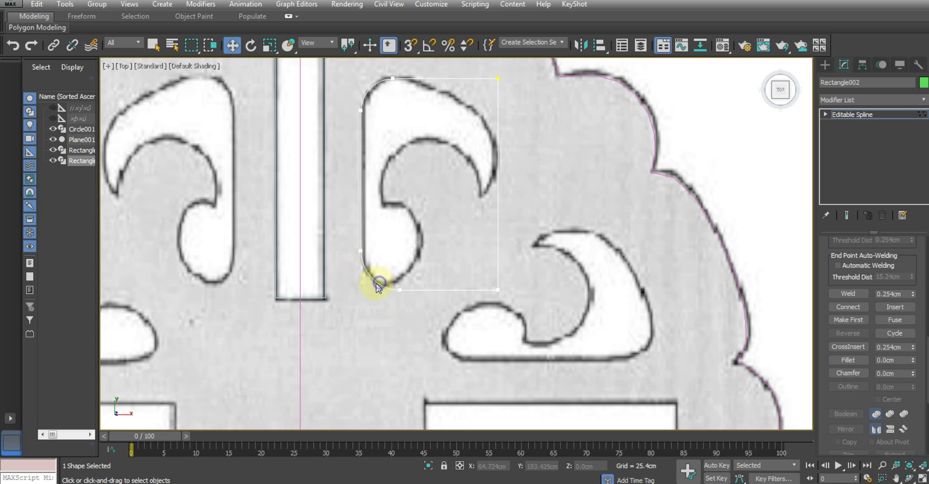
pyautogui.scroll(4, 381, 287)
# Step: Exit Fillet and move the bottom-edge vertex up onto the scroll's outline
pyautogui.rightClick(437, 296)
pyautogui.moveTo(425, 279); pyautogui.dragTo(392, 247)
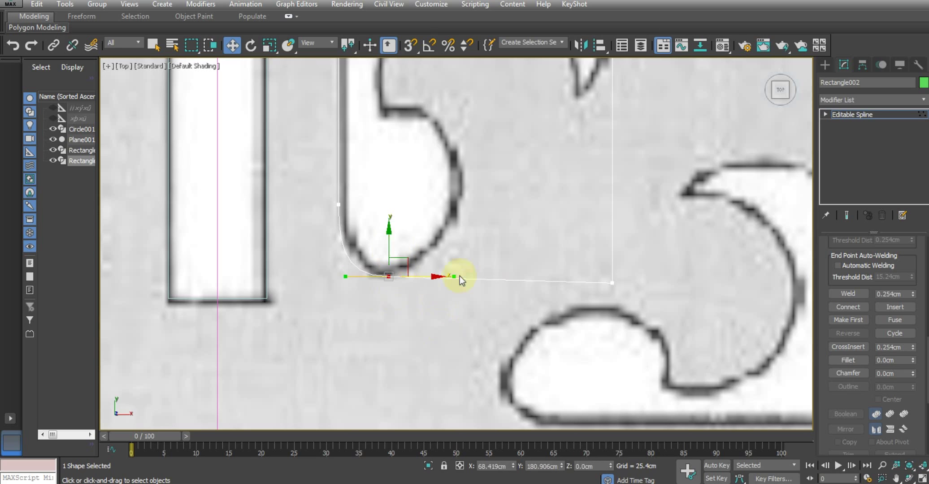
pyautogui.moveTo(624, 307); pyautogui.dragTo(623, 307)
pyautogui.moveTo(578, 279); pyautogui.dragTo(574, 321, button='middle')
pyautogui.moveTo(633, 326)
pyautogui.mouseDown()
pyautogui.moveTo(454, 282)
pyautogui.moveTo(441, 197)
pyautogui.mouseUp()
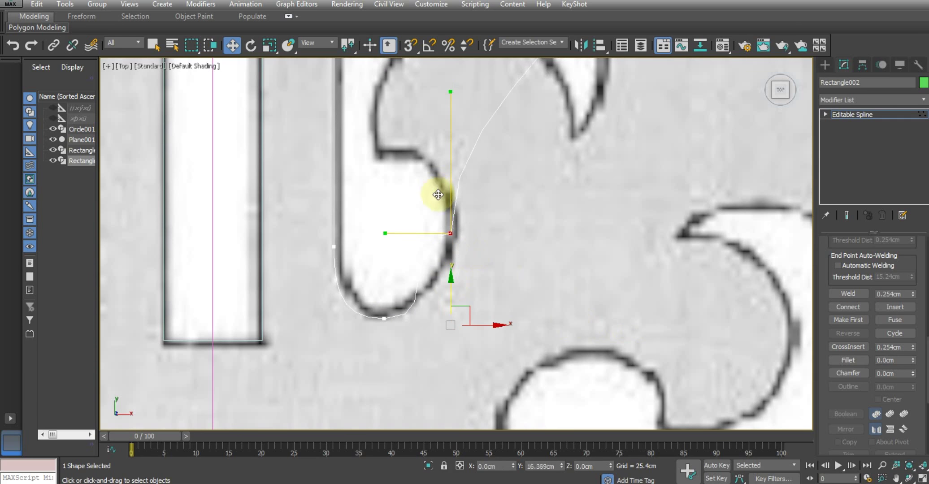
pyautogui.moveTo(385, 238)
pyautogui.mouseDown()
pyautogui.moveTo(429, 281)
pyautogui.moveTo(454, 274)
pyautogui.mouseUp()
# Step: Raise another vertex along the scroll edge and bend the curve to follow it
pyautogui.moveTo(443, 247)
pyautogui.mouseDown(button='middle')
pyautogui.moveTo(487, 328)
pyautogui.moveTo(460, 322)
pyautogui.mouseUp(button='middle')
pyautogui.moveTo(460, 321); pyautogui.dragTo(448, 257)
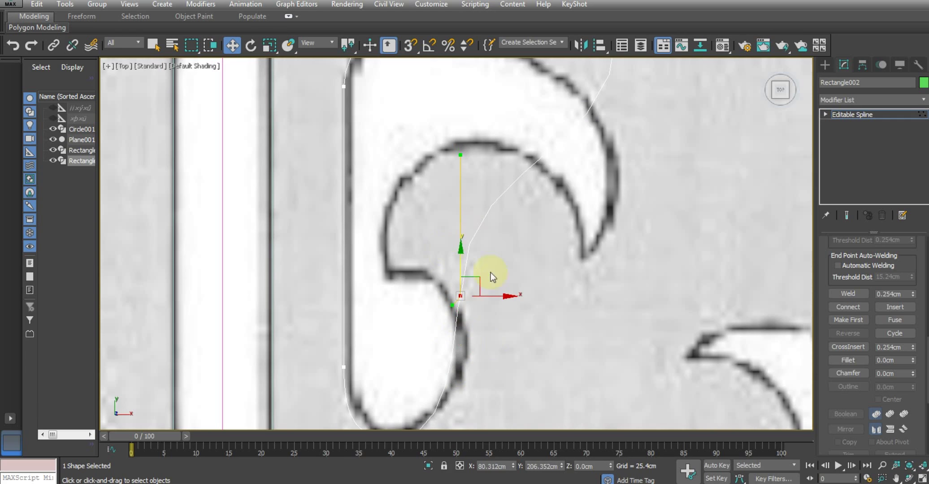
pyautogui.moveTo(454, 162)
pyautogui.mouseDown()
pyautogui.moveTo(373, 234)
pyautogui.moveTo(337, 203)
pyautogui.moveTo(307, 210)
pyautogui.mouseUp()
pyautogui.moveTo(442, 208)
pyautogui.mouseDown(button='middle')
pyautogui.moveTo(431, 306)
pyautogui.moveTo(435, 283)
pyautogui.mouseUp(button='middle')
# Step: Bring the top-right vertex down to the hook tip and swing its tangent to shape the hook
pyautogui.click(564, 125)
pyautogui.moveTo(560, 107); pyautogui.dragTo(560, 264)
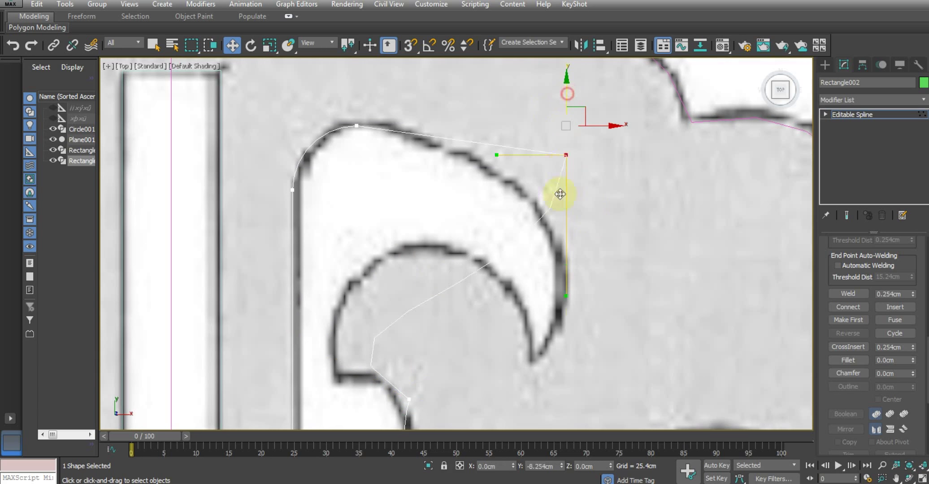
pyautogui.moveTo(501, 283)
pyautogui.mouseDown()
pyautogui.moveTo(507, 200)
pyautogui.moveTo(533, 176)
pyautogui.moveTo(553, 174)
pyautogui.mouseUp()
pyautogui.moveTo(515, 280); pyautogui.dragTo(523, 306, button='middle')
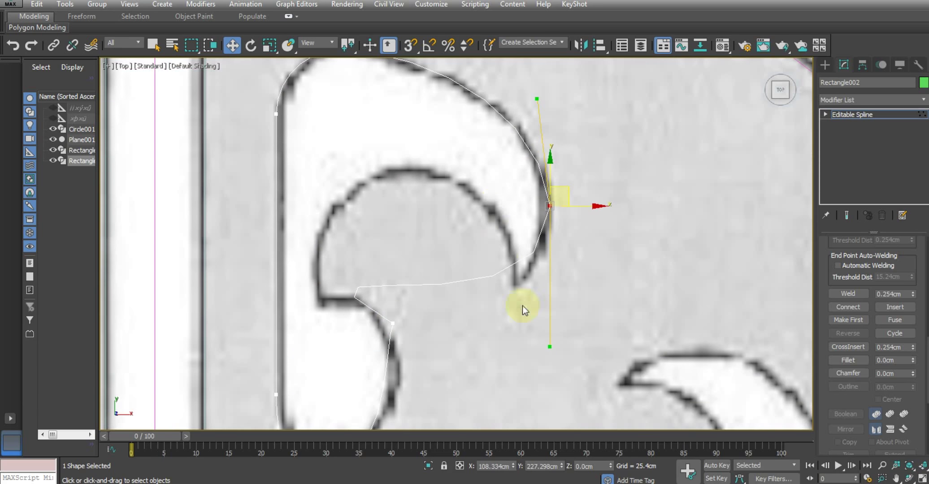
pyautogui.moveTo(549, 351)
pyautogui.mouseDown()
pyautogui.moveTo(445, 255)
pyautogui.moveTo(447, 150)
pyautogui.mouseUp()
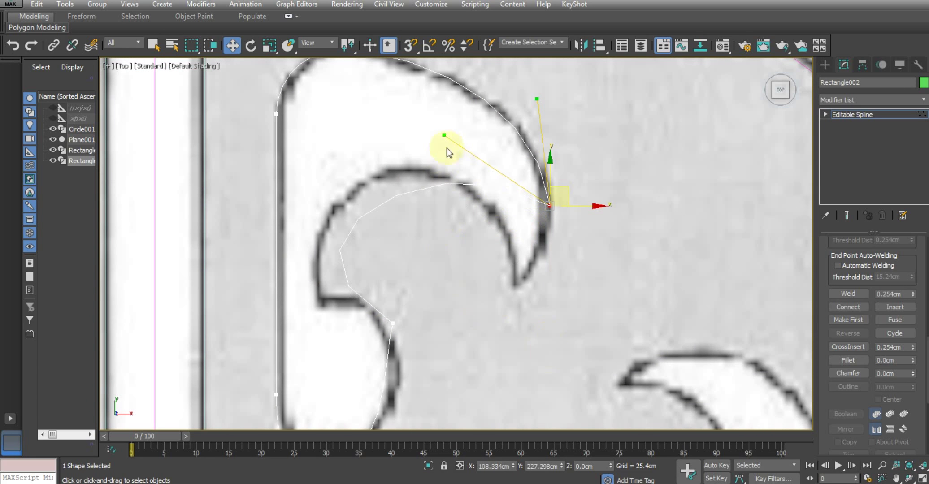
pyautogui.moveTo(553, 166); pyautogui.dragTo(553, 240)
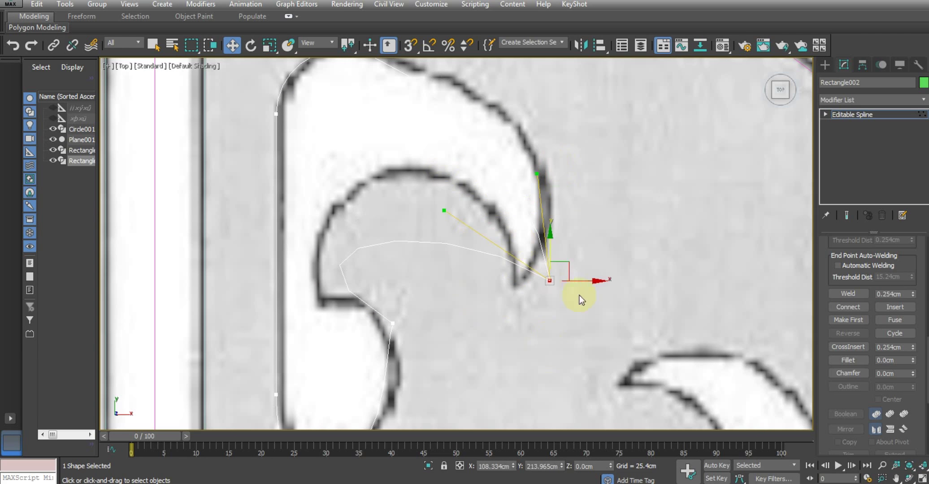
pyautogui.moveTo(578, 282); pyautogui.dragTo(551, 281)
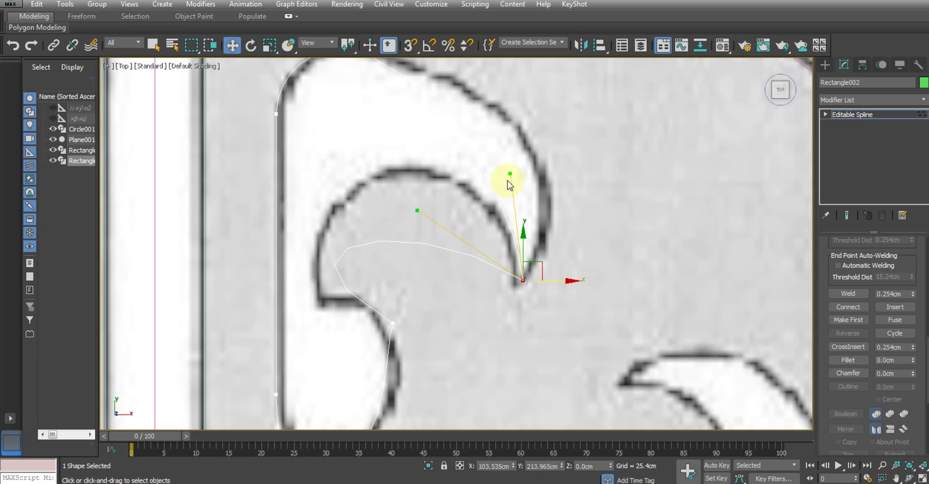
pyautogui.moveTo(509, 175)
pyautogui.mouseDown()
pyautogui.moveTo(565, 154)
pyautogui.moveTo(607, 118)
pyautogui.mouseUp()
# Step: Enable Adaptive interpolation on the curl spline for smoother curves
pyautogui.scroll(-2, 607, 118)
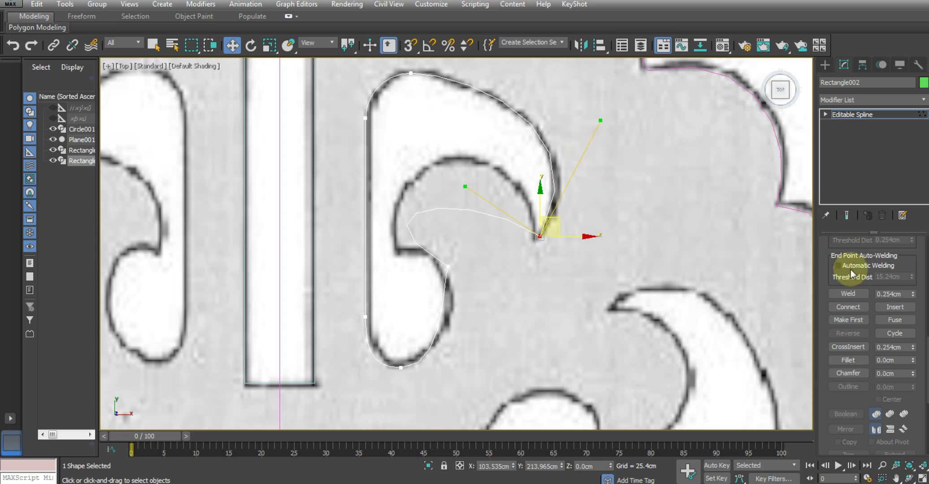
pyautogui.scroll(5, 839, 314)
pyautogui.scroll(3, 842, 370)
pyautogui.scroll(2, 878, 314)
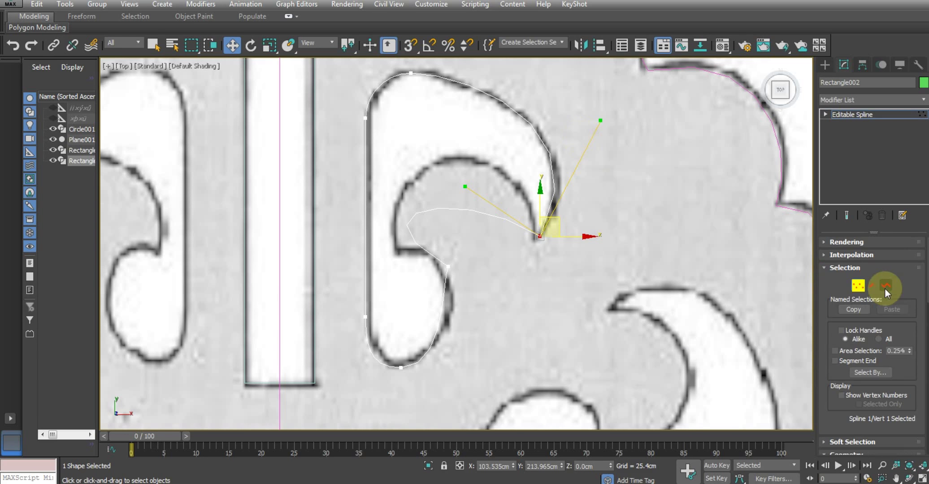
pyautogui.click(886, 255)
pyautogui.click(875, 290)
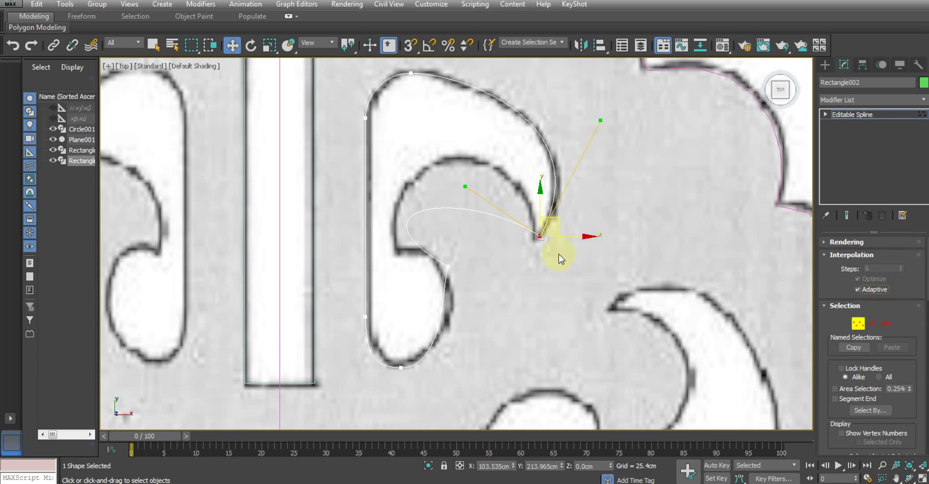
# Step: Move the inner-curl vertex and stretch its tangents so the curve follows the outer and inner curl
pyautogui.moveTo(434, 251); pyautogui.dragTo(435, 269, button='middle')
pyautogui.moveTo(471, 199); pyautogui.dragTo(483, 89)
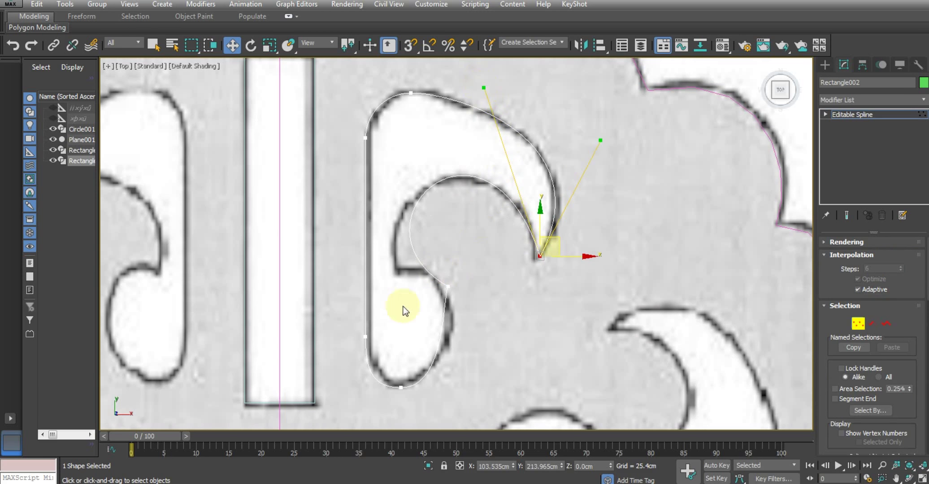
pyautogui.scroll(4, 447, 289)
pyautogui.click(468, 286)
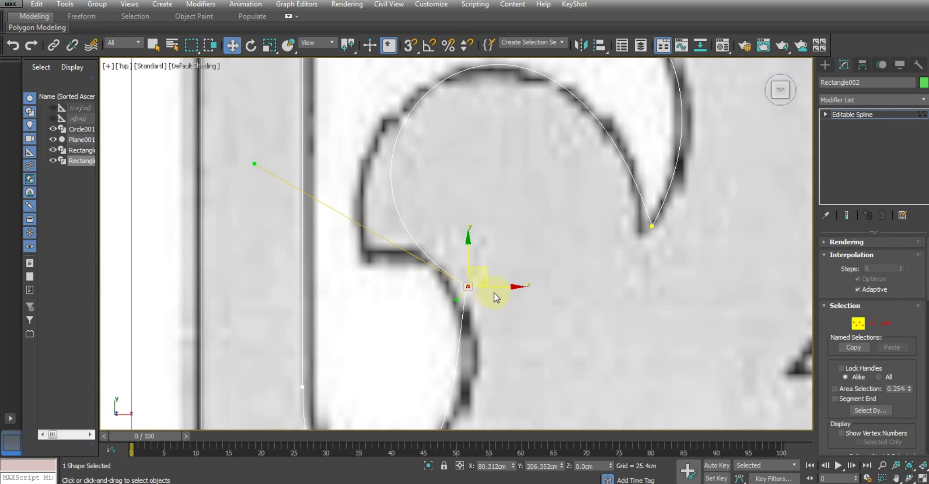
pyautogui.moveTo(496, 298); pyautogui.dragTo(369, 228)
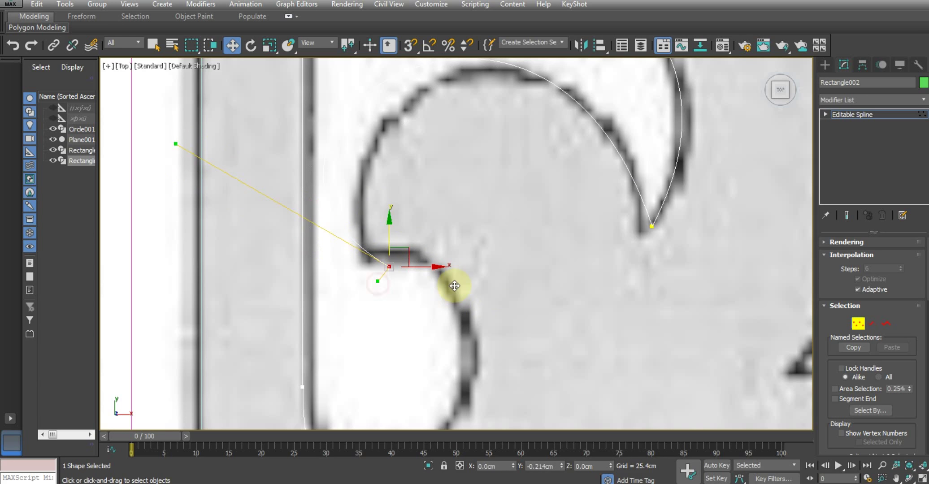
pyautogui.moveTo(454, 286)
pyautogui.mouseDown()
pyautogui.moveTo(464, 289)
pyautogui.moveTo(419, 267)
pyautogui.mouseUp()
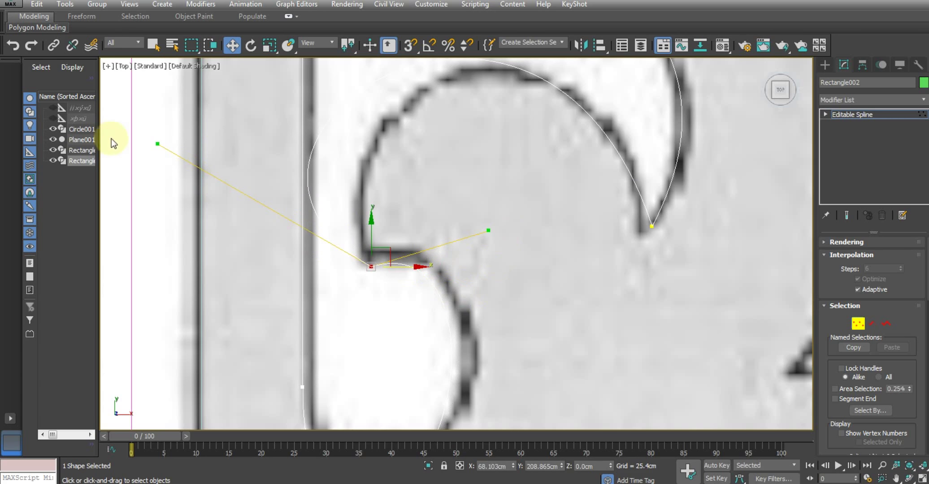
pyautogui.moveTo(112, 142); pyautogui.dragTo(300, 134)
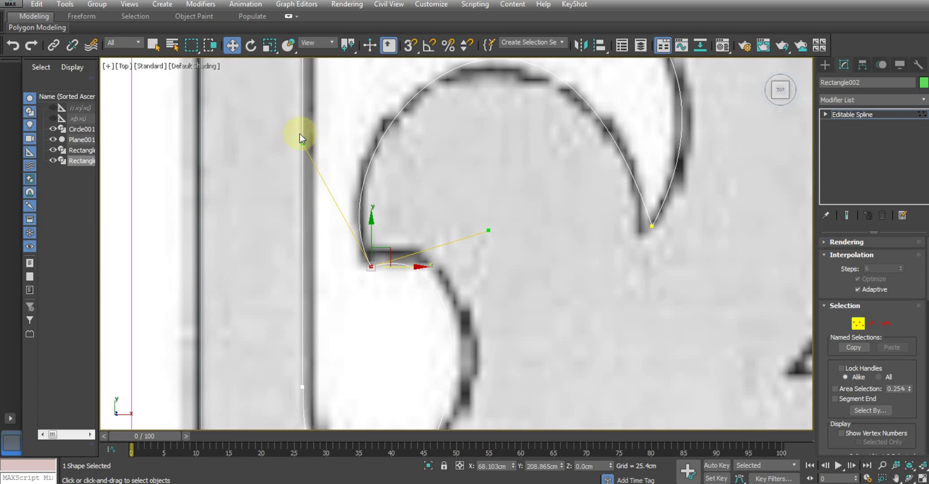
# Step: Adjust the bottom and upper inner vertices so the outline wraps the curl's rounded bottom
pyautogui.scroll(-4, 314, 188)
pyautogui.moveTo(352, 244); pyautogui.dragTo(384, 241, button='middle')
pyautogui.scroll(2, 377, 247)
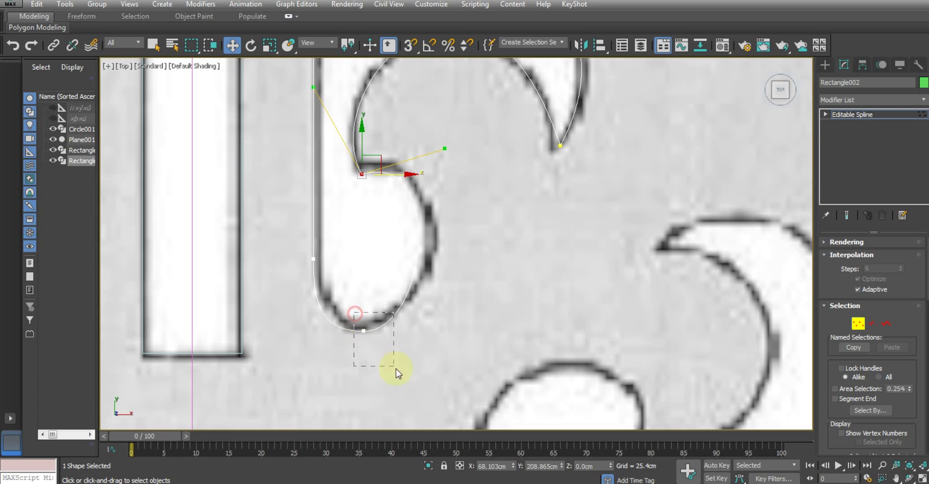
pyautogui.moveTo(396, 369); pyautogui.dragTo(396, 368)
pyautogui.moveTo(394, 330); pyautogui.dragTo(403, 332)
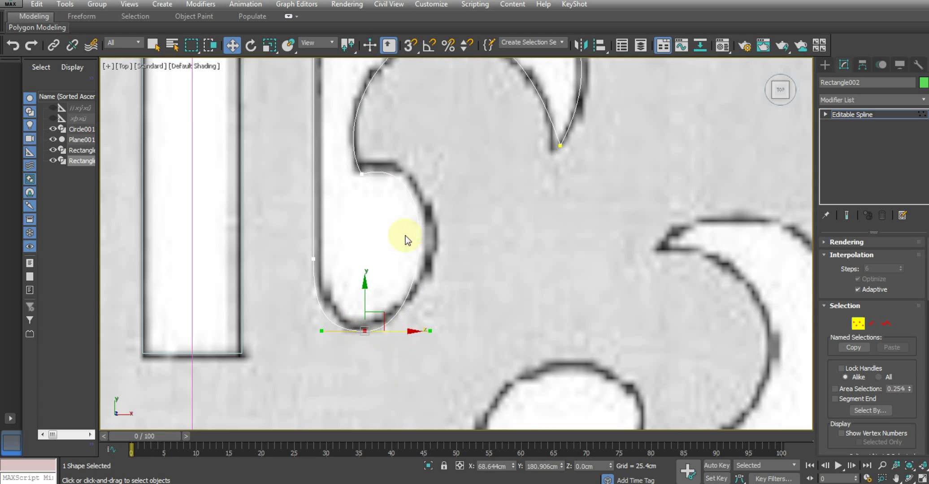
pyautogui.moveTo(404, 239); pyautogui.dragTo(412, 258, button='middle')
pyautogui.moveTo(357, 188); pyautogui.dragTo(386, 212)
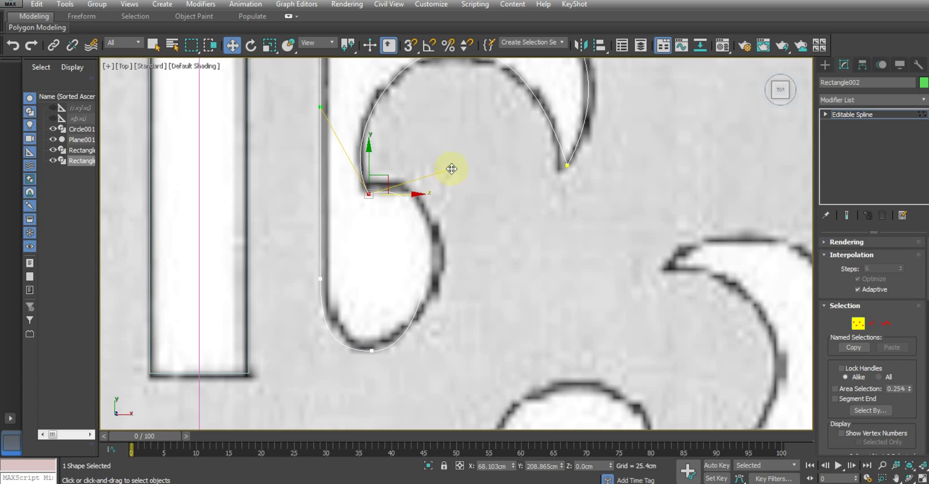
pyautogui.moveTo(451, 169); pyautogui.dragTo(476, 163)
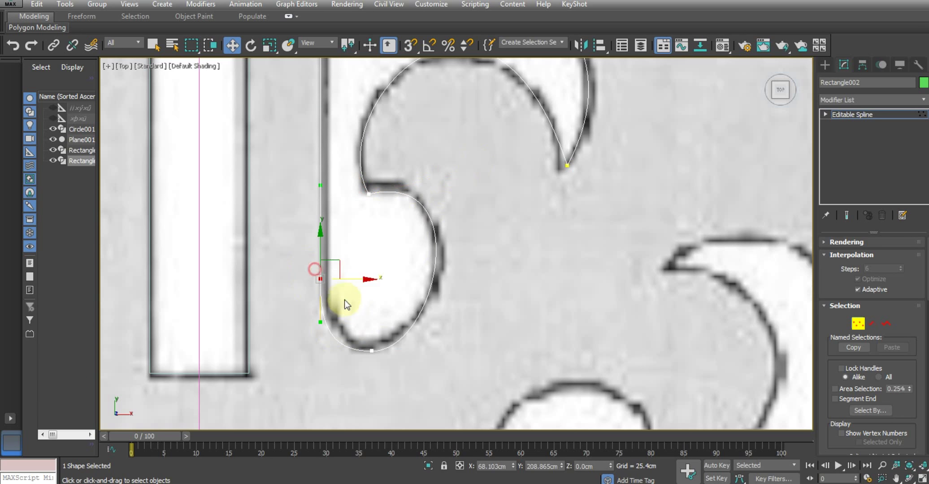
pyautogui.moveTo(356, 349)
pyautogui.mouseDown()
pyautogui.moveTo(379, 363)
pyautogui.moveTo(325, 354)
pyautogui.moveTo(339, 351)
pyautogui.mouseUp()
pyautogui.moveTo(413, 351); pyautogui.dragTo(421, 354)
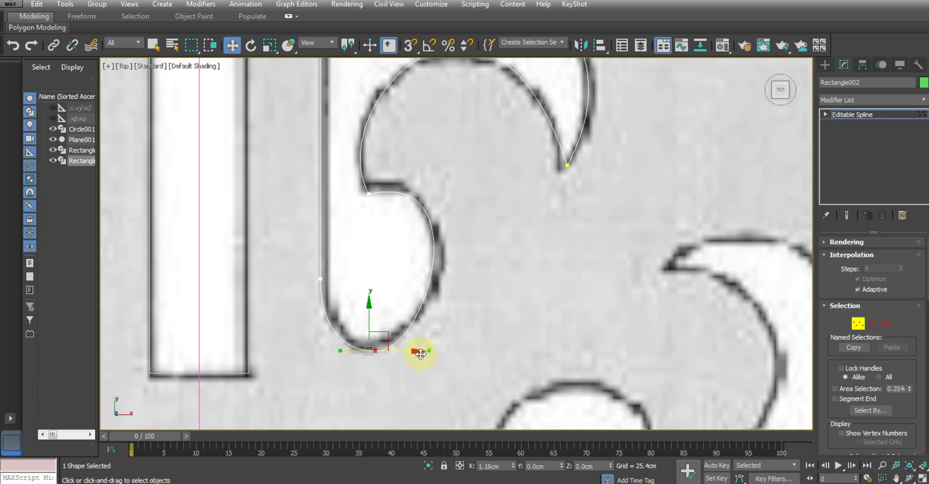
pyautogui.scroll(-3, 419, 351)
pyautogui.scroll(-2, 421, 252)
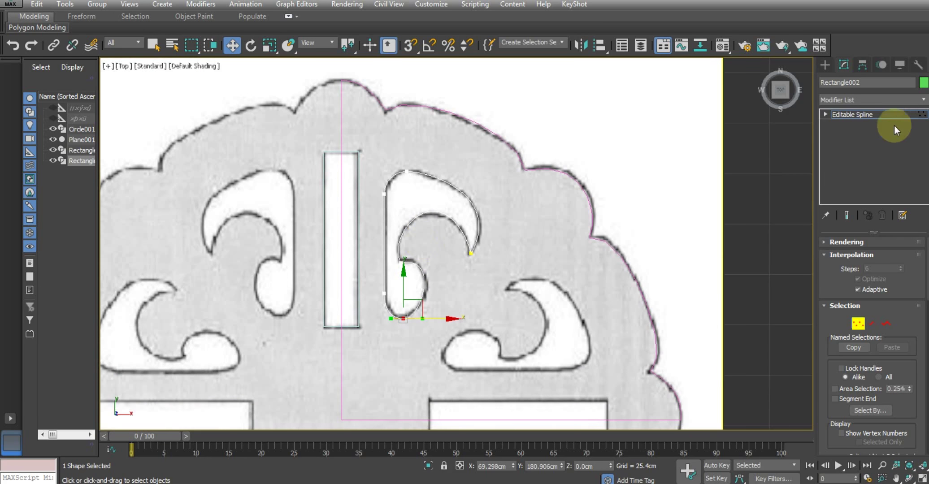
# Step: Clone the curl outline as a Copy and mirror it on X
pyautogui.click(846, 114)
pyautogui.scroll(-2, 535, 183)
pyautogui.scroll(-2, 474, 197)
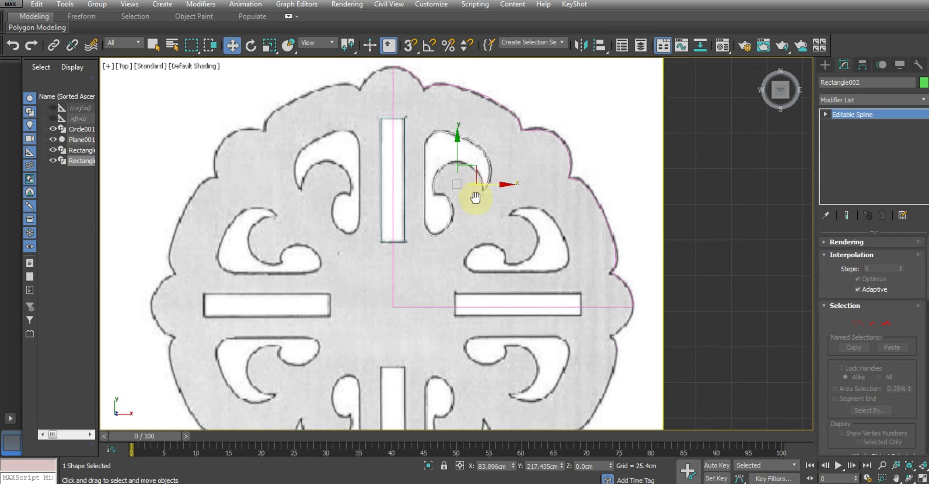
pyautogui.scroll(5, 480, 198)
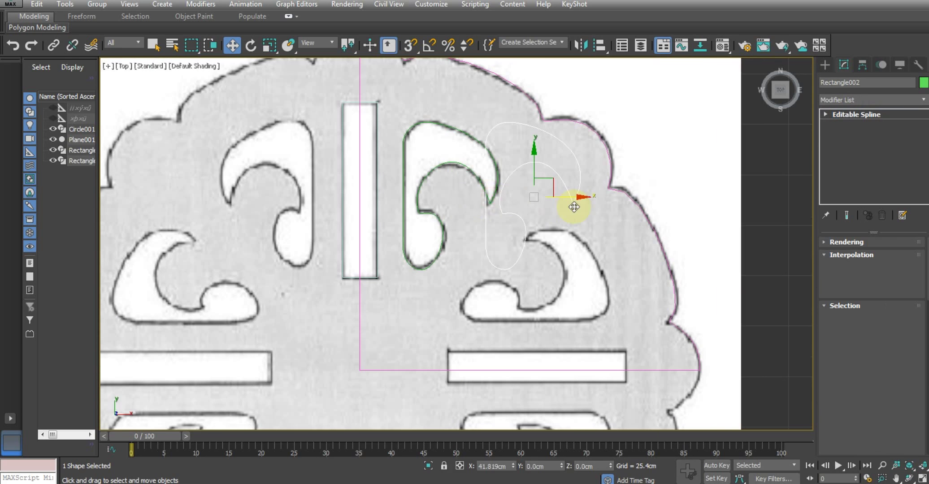
pyautogui.keyDown('shift'); pyautogui.moveTo(491, 198); pyautogui.dragTo(574, 197); pyautogui.keyUp('shift')
pyautogui.click(468, 290)
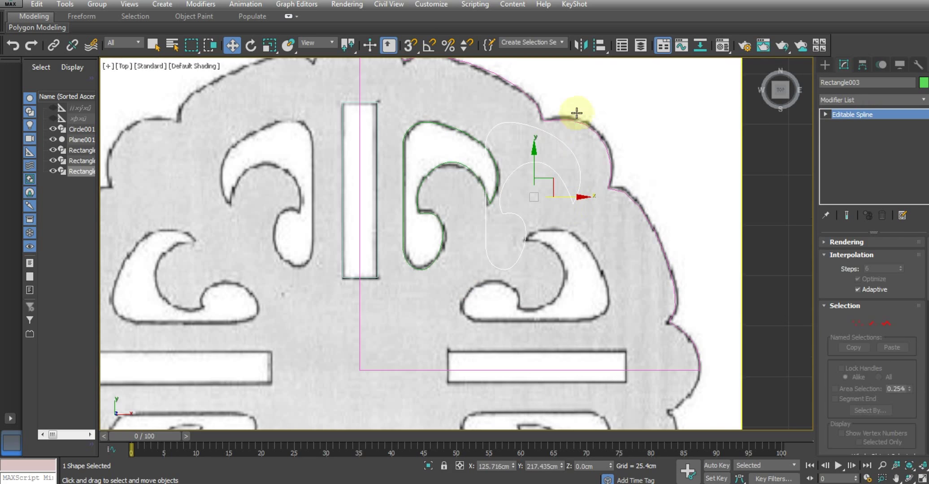
pyautogui.click(581, 45)
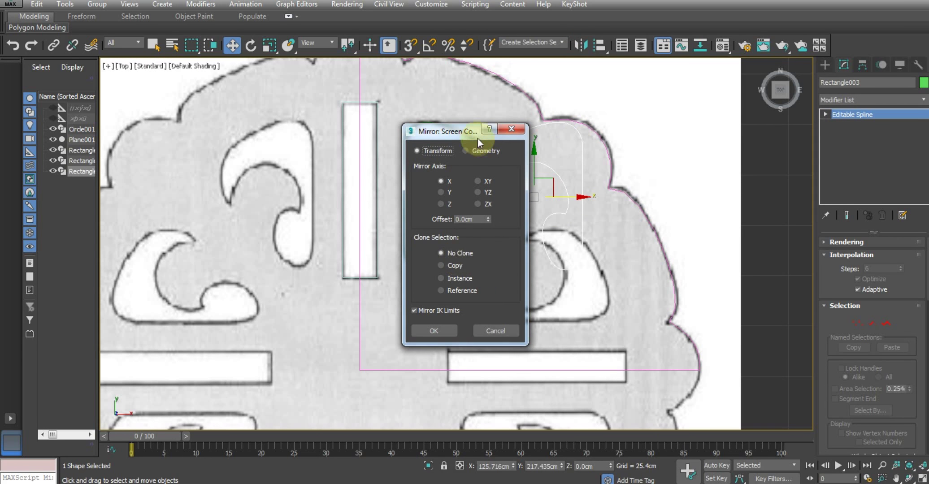
pyautogui.click(437, 332)
# Step: Rotate the mirrored copy -95° with Angle Snap enabled
pyautogui.moveTo(556, 274); pyautogui.dragTo(493, 264, button='middle')
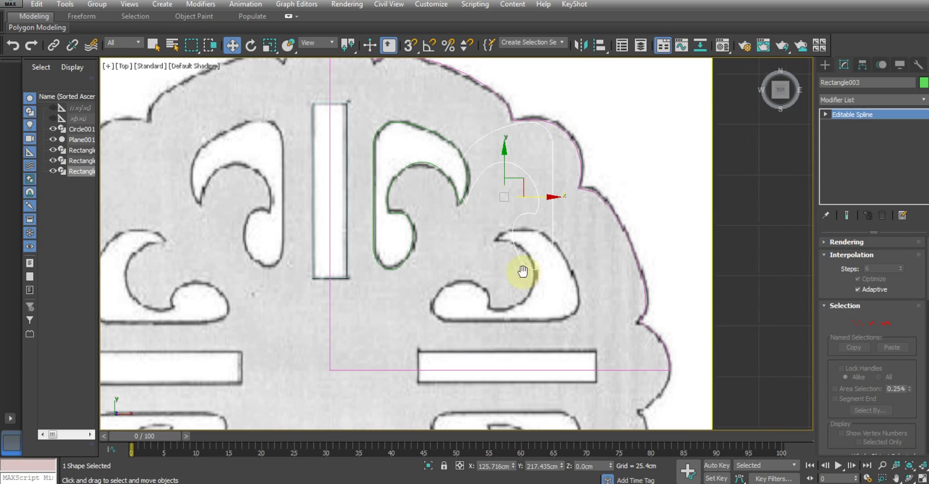
pyautogui.press('e')
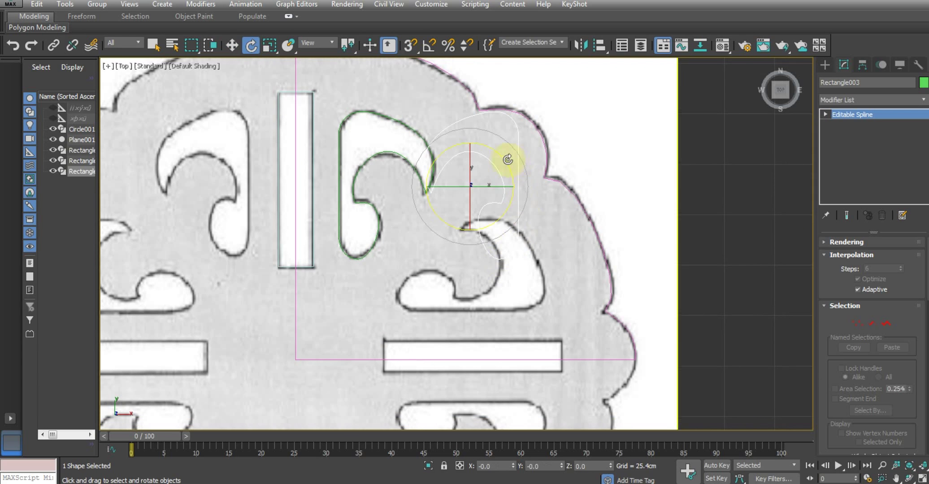
pyautogui.moveTo(504, 155); pyautogui.dragTo(512, 297)
pyautogui.rightClick(512, 297)
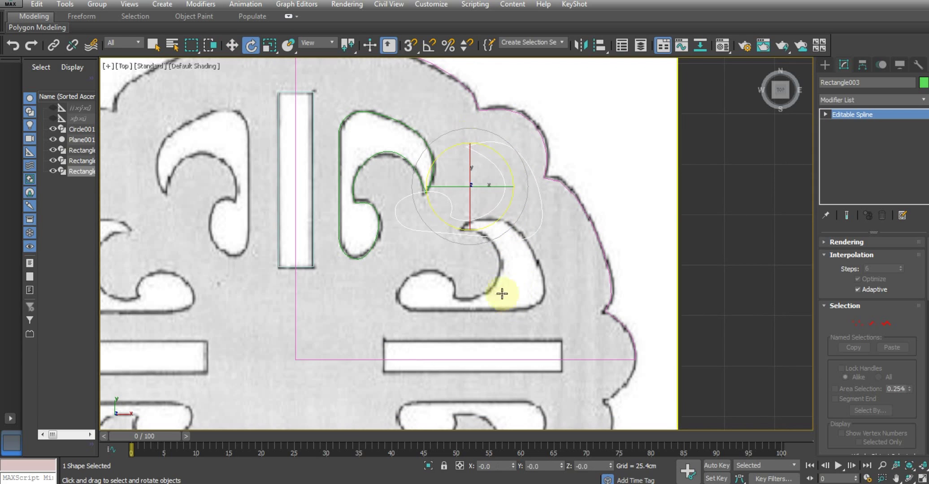
pyautogui.click(429, 45)
pyautogui.moveTo(497, 153); pyautogui.dragTo(514, 253)
# Step: Move the copy down onto the lower-right scroll cut-out
pyautogui.press('w')
pyautogui.moveTo(470, 159)
pyautogui.mouseDown()
pyautogui.moveTo(469, 249)
pyautogui.moveTo(470, 228)
pyautogui.mouseUp()
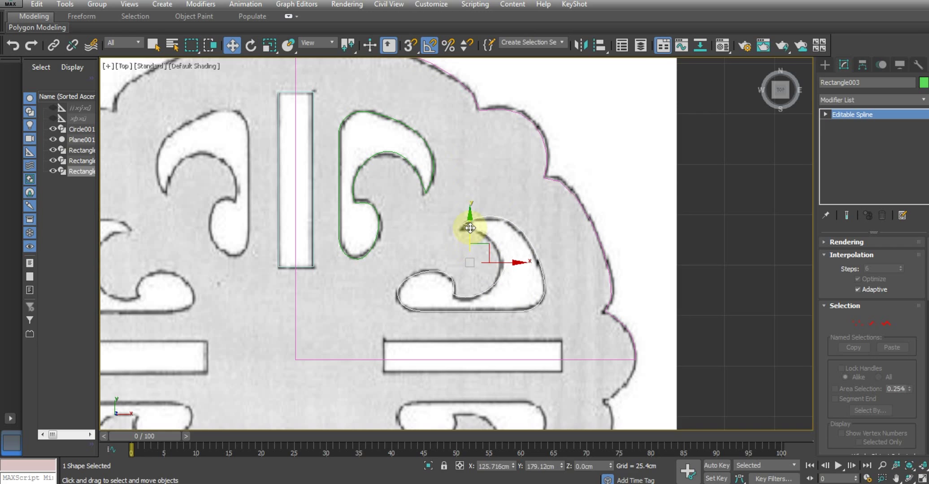
pyautogui.scroll(-4, 469, 229)
pyautogui.moveTo(461, 227); pyautogui.dragTo(504, 234, button='middle')
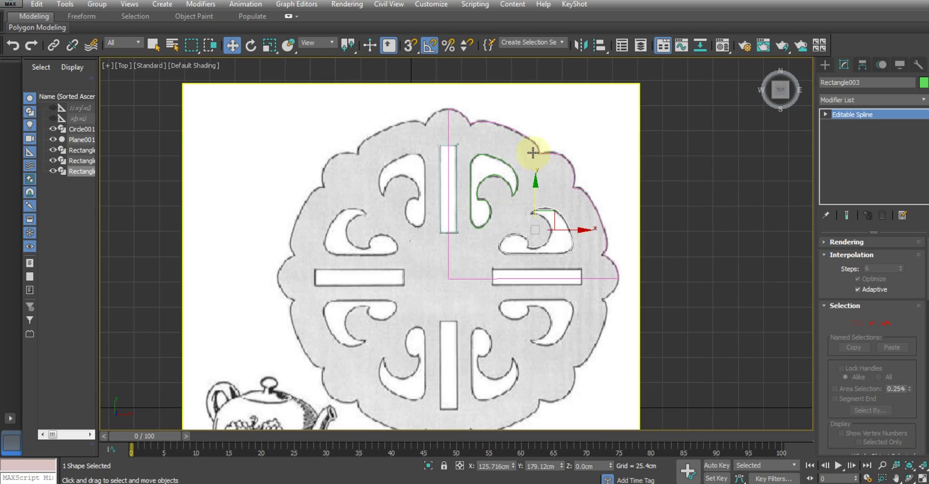
pyautogui.click(535, 143)
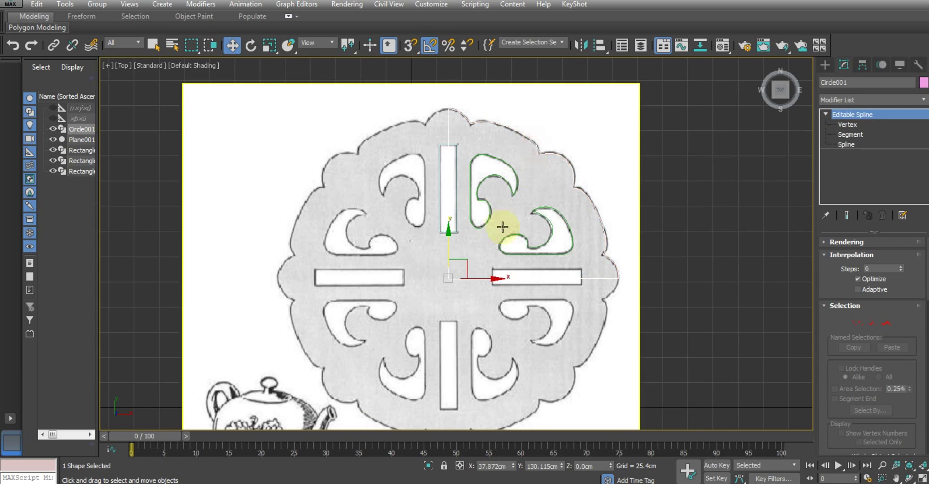
pyautogui.scroll(1, 502, 227)
pyautogui.scroll(2, 489, 238)
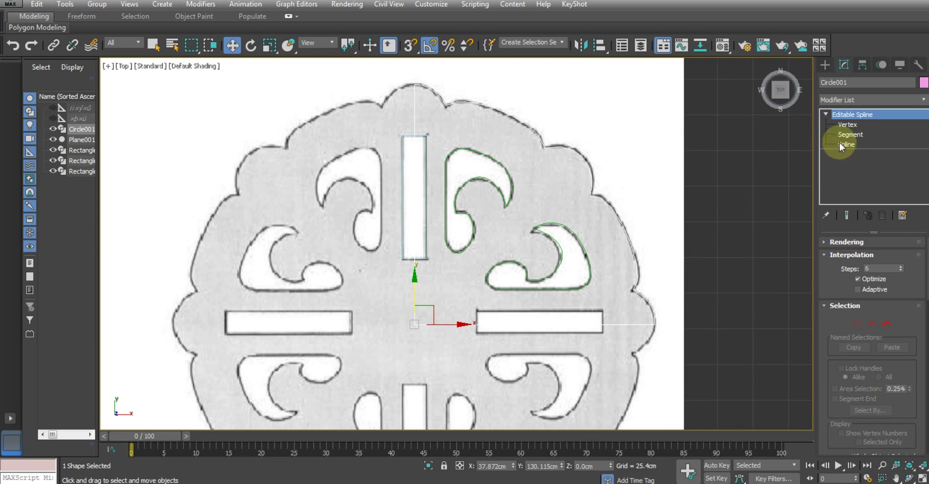
pyautogui.click(854, 126)
pyautogui.scroll(-5, 829, 282)
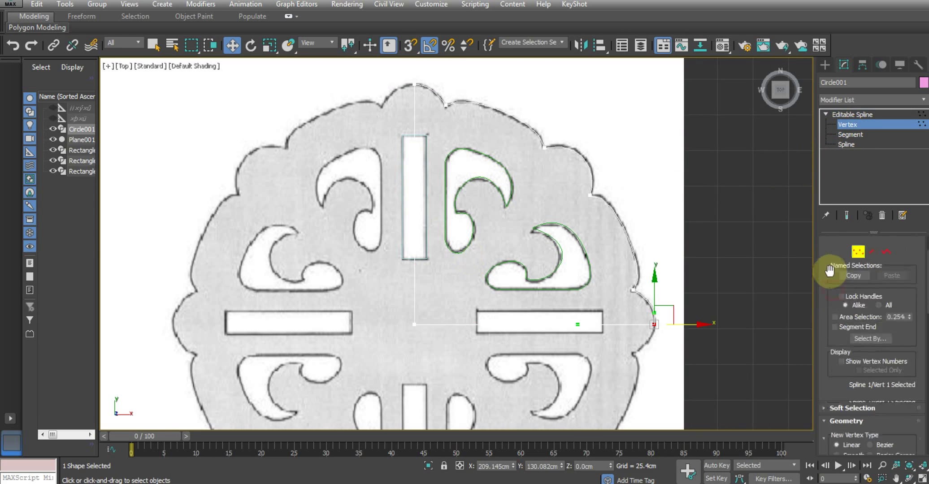
pyautogui.click(848, 343)
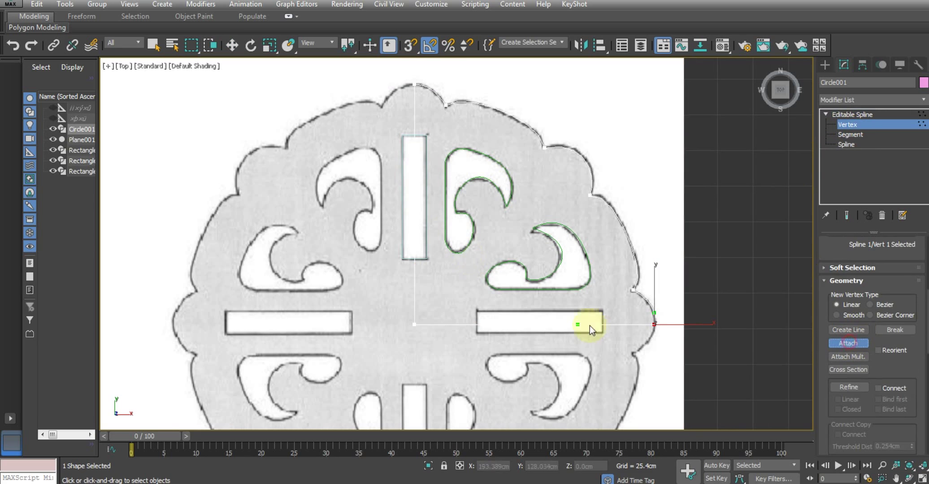
pyautogui.click(539, 282)
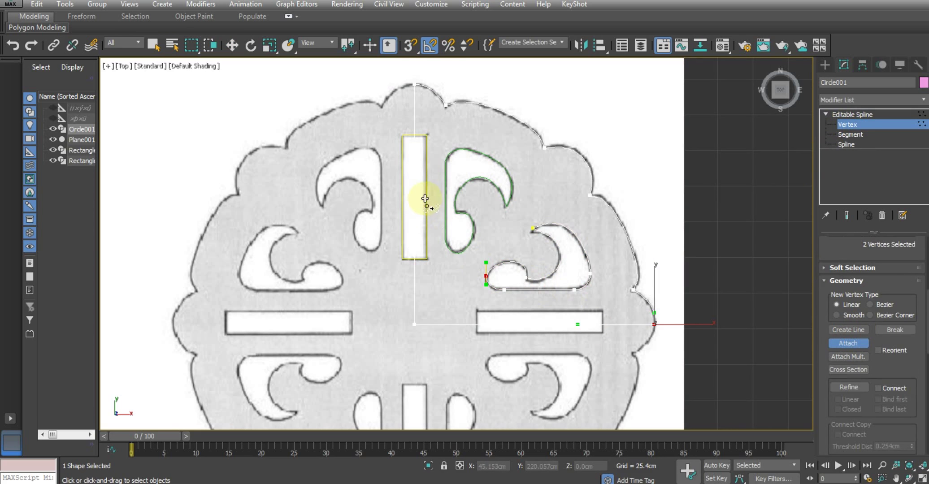
pyautogui.press('w')
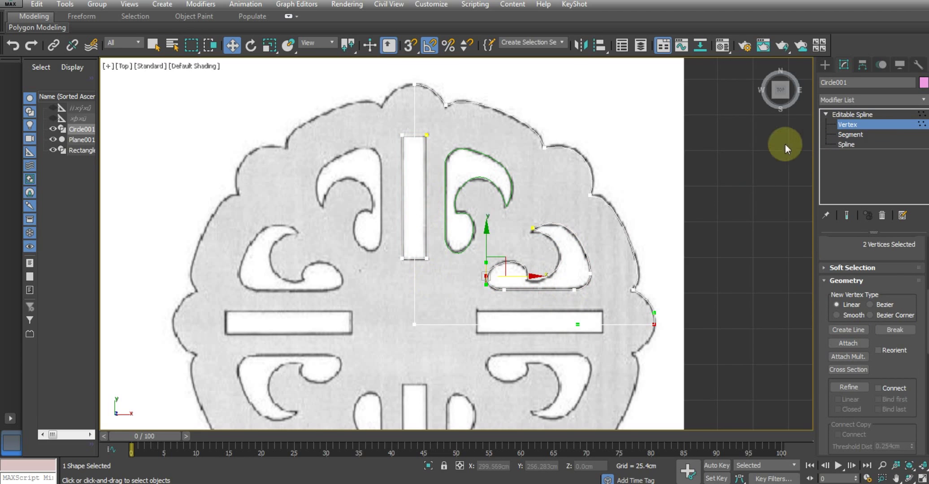
pyautogui.click(849, 143)
pyautogui.click(852, 114)
pyautogui.moveTo(507, 288); pyautogui.dragTo(493, 244, button='middle')
pyautogui.scroll(-3, 493, 243)
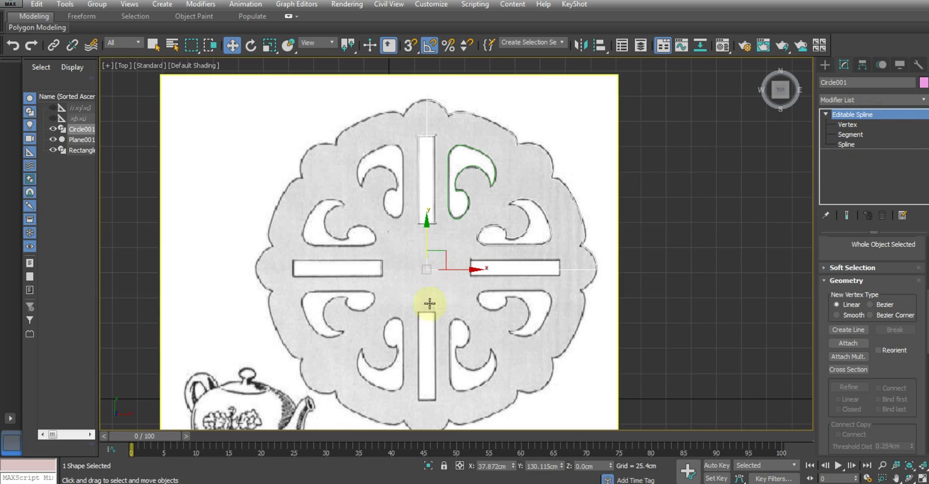
pyautogui.click(847, 145)
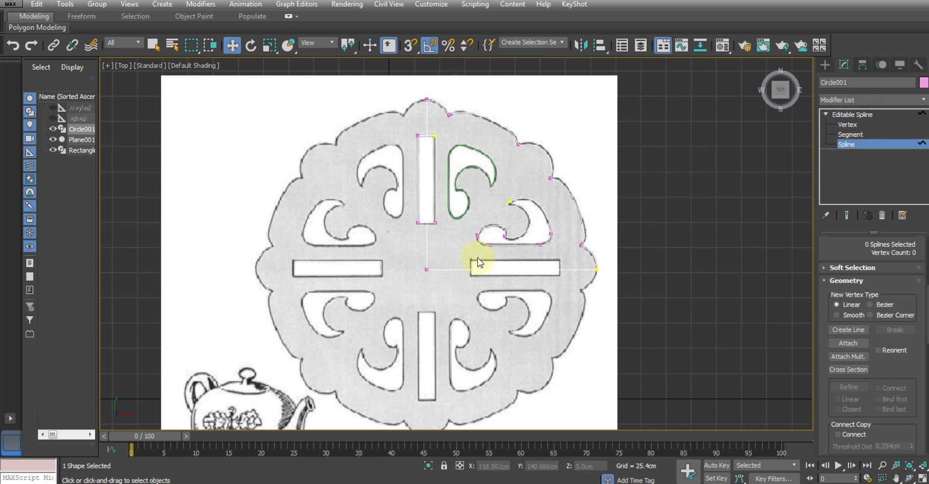
pyautogui.click(449, 270)
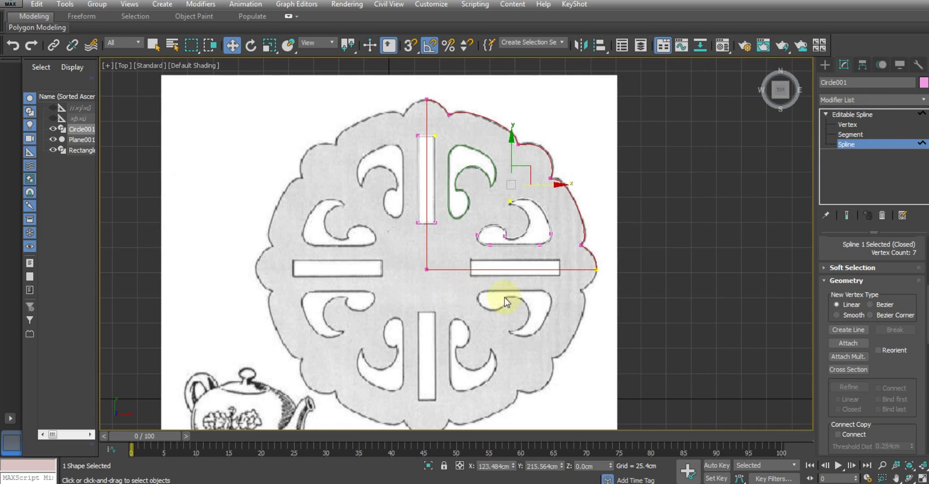
pyautogui.click(858, 134)
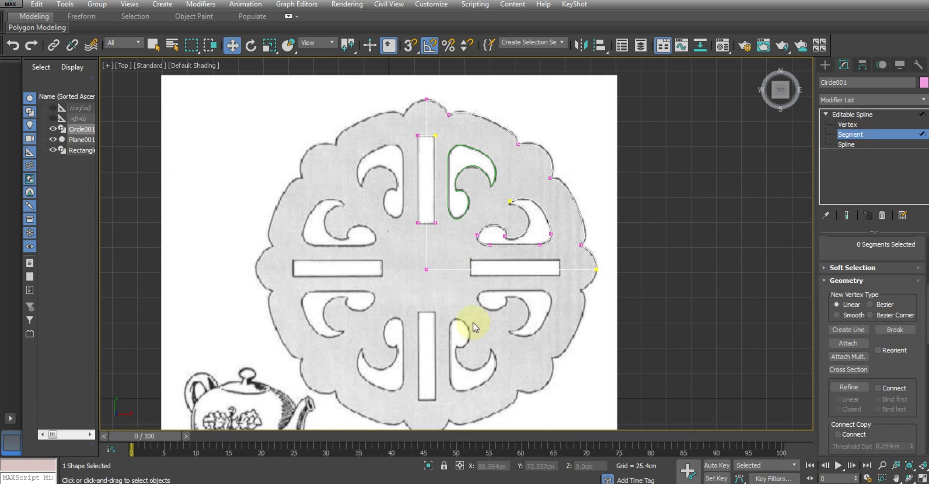
pyautogui.click(507, 310)
pyautogui.click(870, 113)
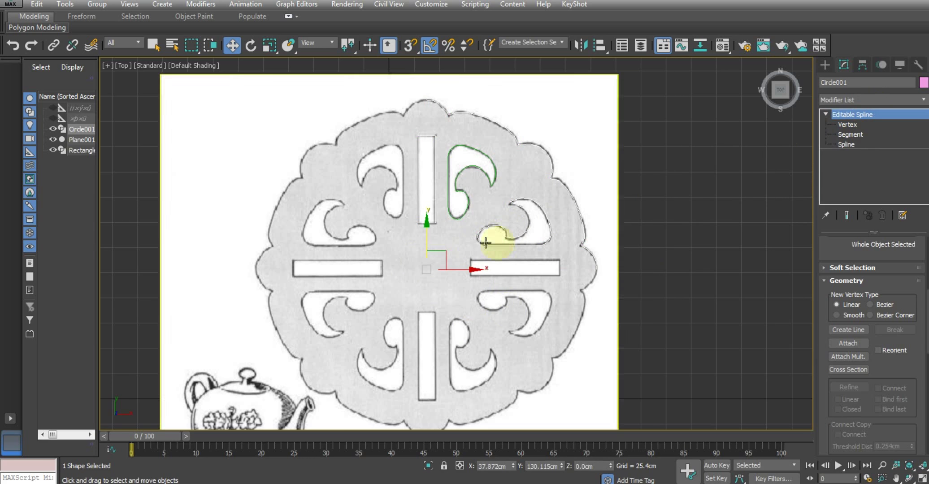
# Step: Clone the quarter outline at -90° and 90° around the centre, then view it in wireframe
pyautogui.press('e')
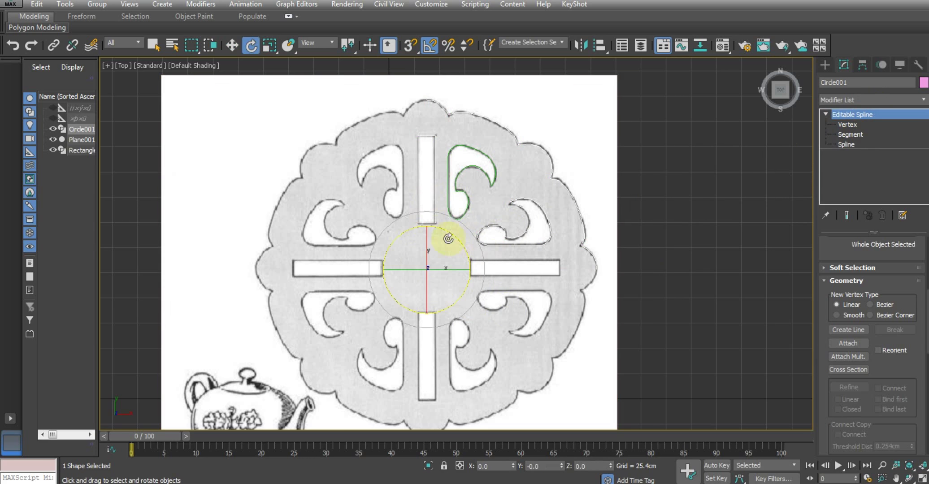
pyautogui.moveTo(448, 235)
pyautogui.mouseDown()
pyautogui.moveTo(460, 254)
pyautogui.moveTo(464, 348)
pyautogui.moveTo(462, 321)
pyautogui.mouseUp()
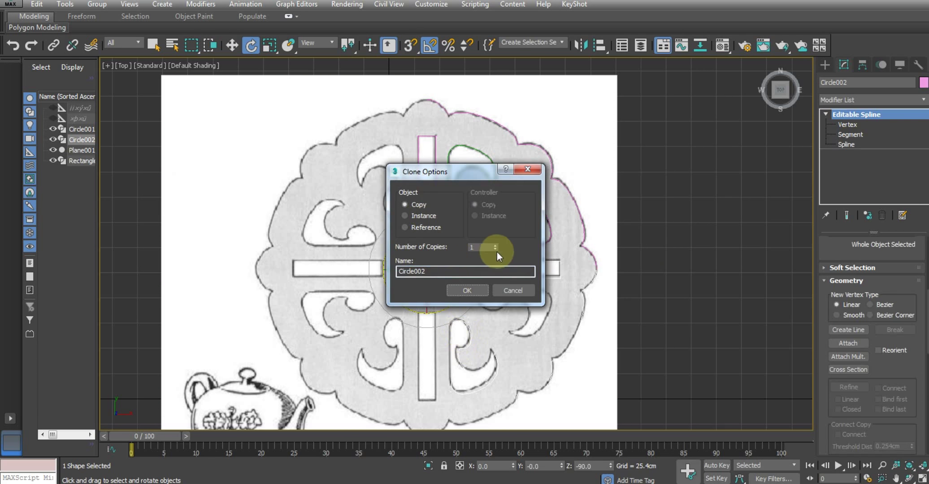
pyautogui.click(468, 290)
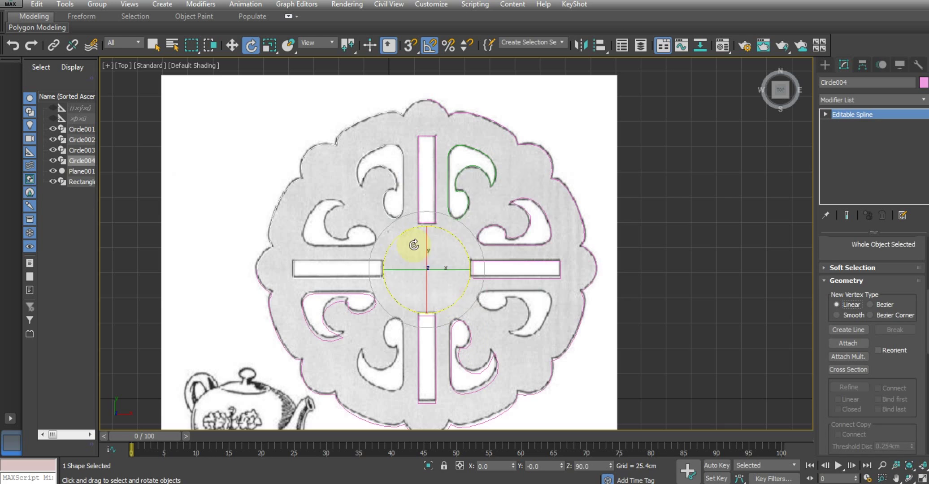
pyautogui.moveTo(427, 240); pyautogui.dragTo(455, 248, button='middle')
pyautogui.scroll(-3, 455, 248)
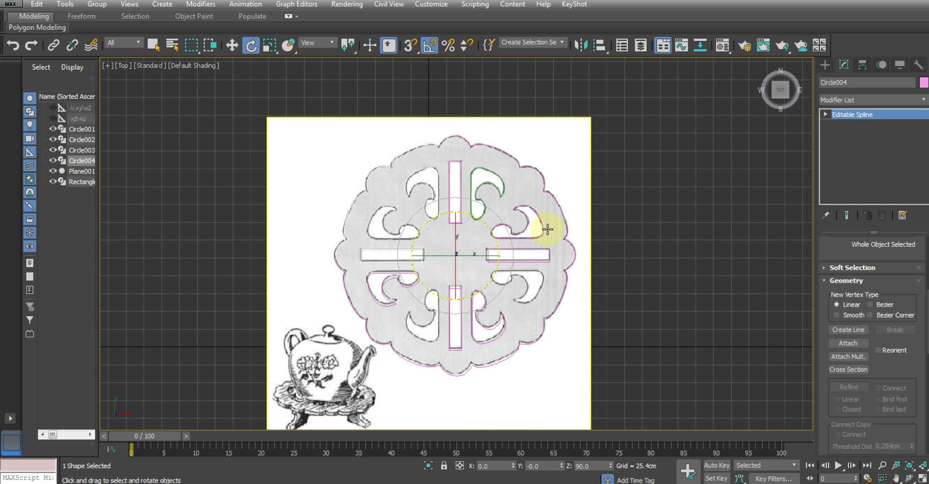
pyautogui.press('F3')
pyautogui.scroll(1, 441, 186)
pyautogui.scroll(3, 445, 183)
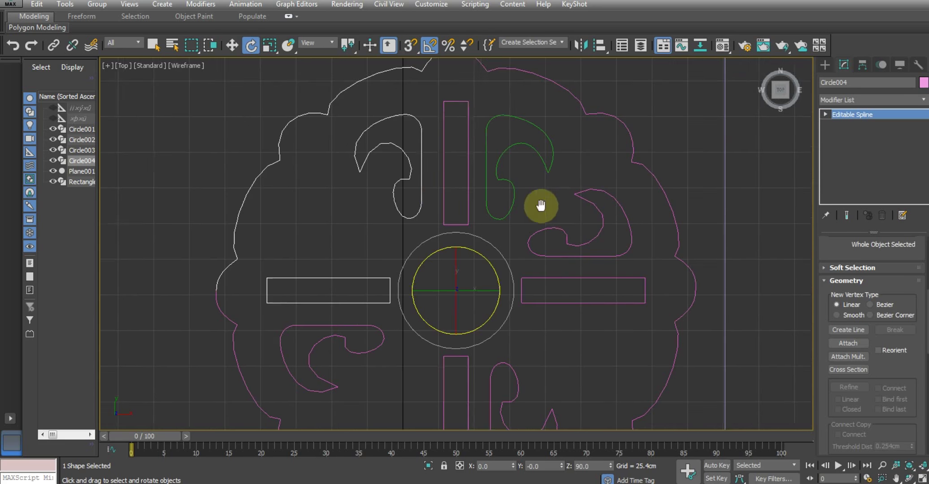
# Step: Check the top seam vertex at Vertex level, then return to the whole shape with the Move tool
pyautogui.scroll(-2, 466, 190)
pyautogui.click(826, 114)
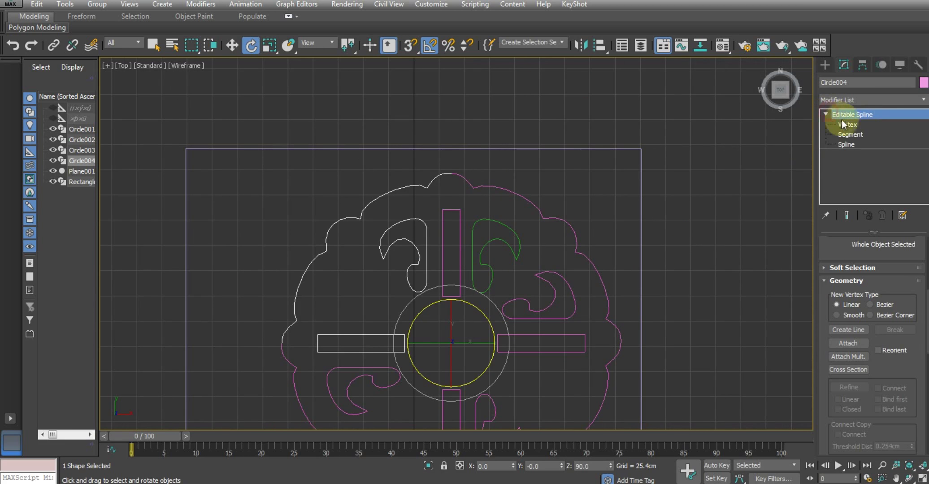
pyautogui.click(847, 124)
pyautogui.scroll(1, 492, 181)
pyautogui.scroll(2, 540, 217)
pyautogui.click(598, 162)
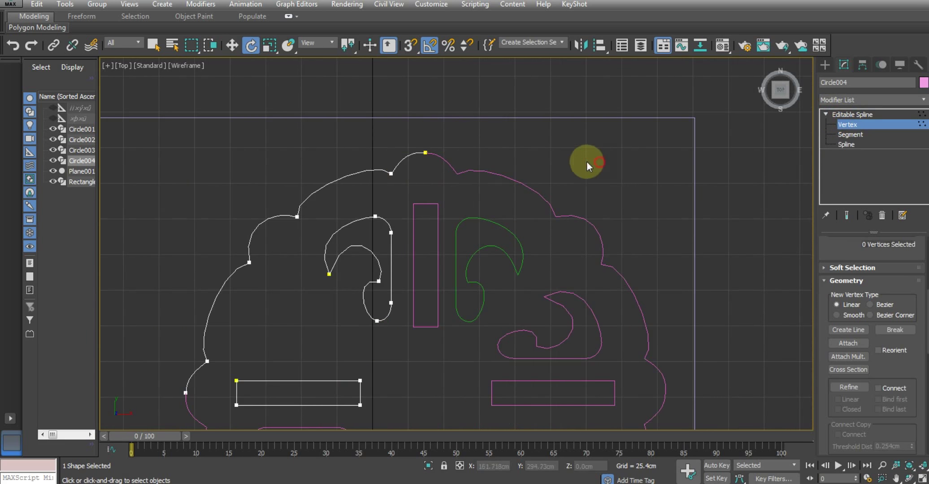
pyautogui.moveTo(412, 138); pyautogui.dragTo(440, 182)
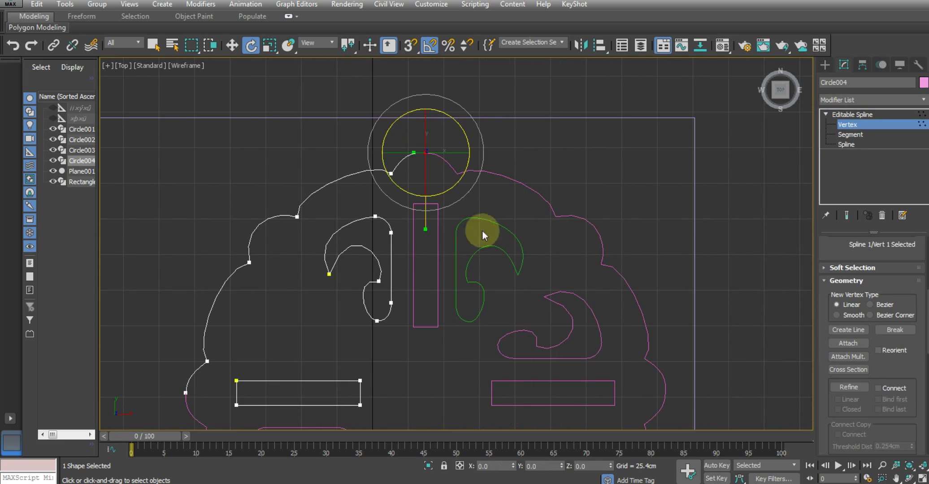
pyautogui.click(852, 115)
pyautogui.scroll(-1, 545, 255)
pyautogui.scroll(-3, 498, 166)
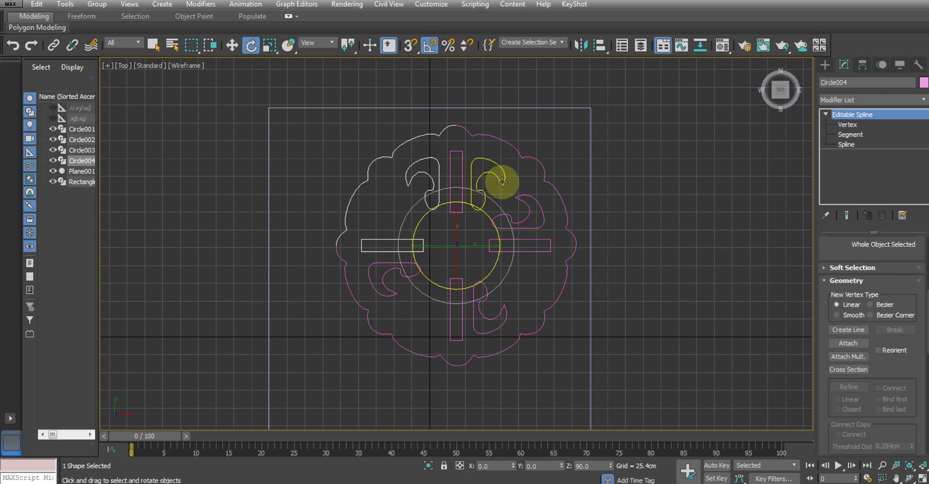
pyautogui.press('w')
# Step: Attach the other three quarter pieces to Circle004
pyautogui.click(855, 344)
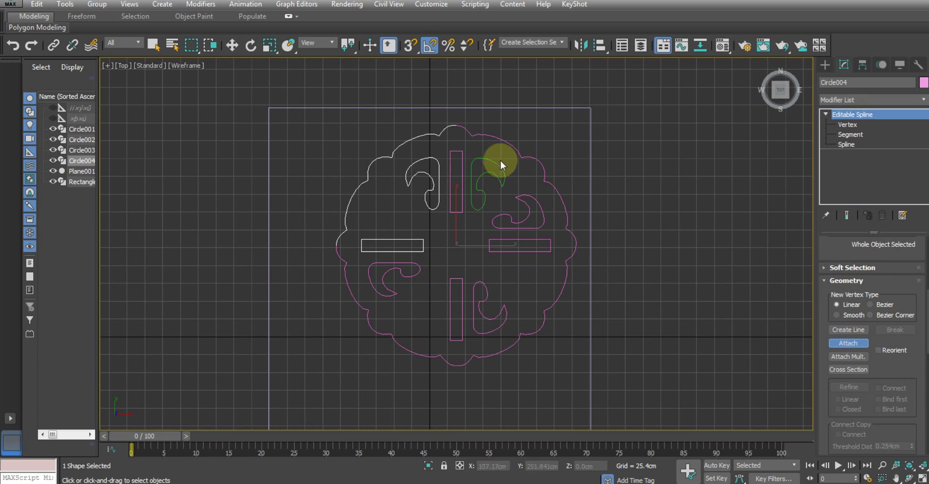
pyautogui.click(462, 170)
pyautogui.click(522, 251)
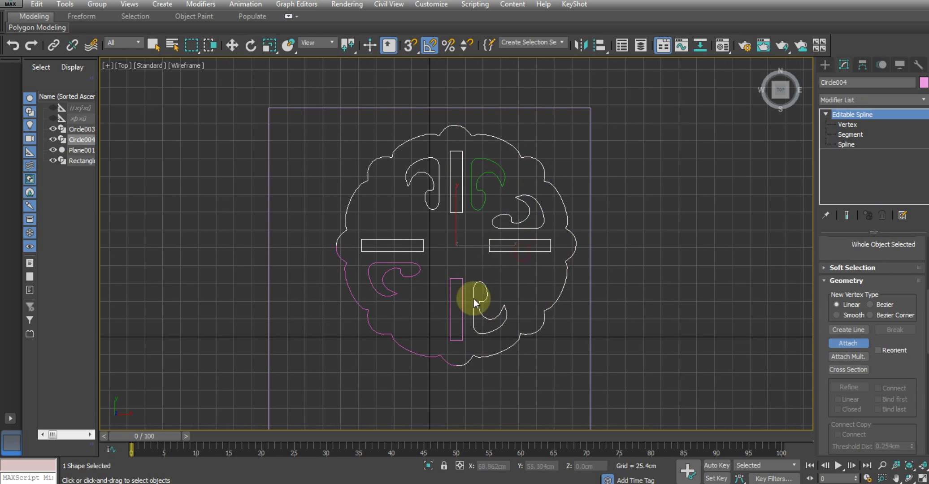
pyautogui.click(450, 287)
pyautogui.rightClick(444, 318)
# Step: Weld the overlapping vertices at the top seam
pyautogui.press('1')
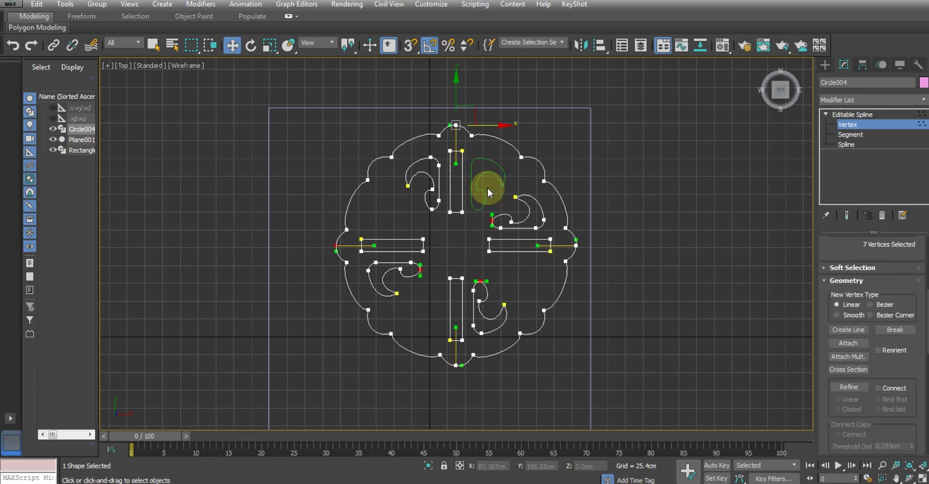
pyautogui.scroll(2, 460, 199)
pyautogui.scroll(3, 459, 199)
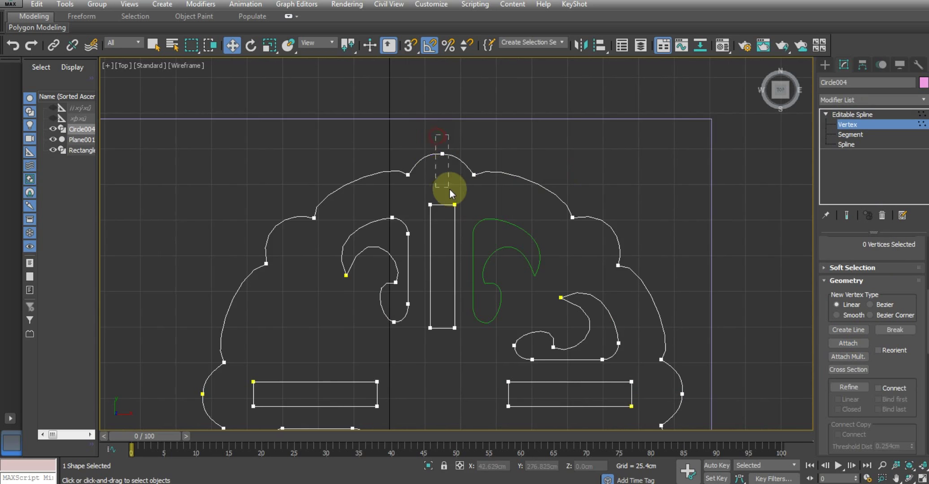
pyautogui.moveTo(449, 187); pyautogui.dragTo(448, 188)
pyautogui.rightClick(450, 168)
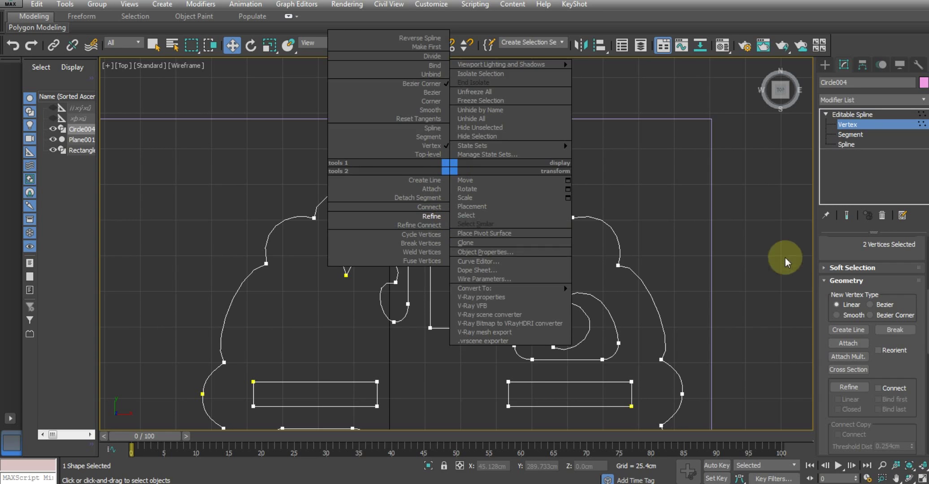
pyautogui.scroll(-3, 894, 336)
pyautogui.scroll(-3, 887, 336)
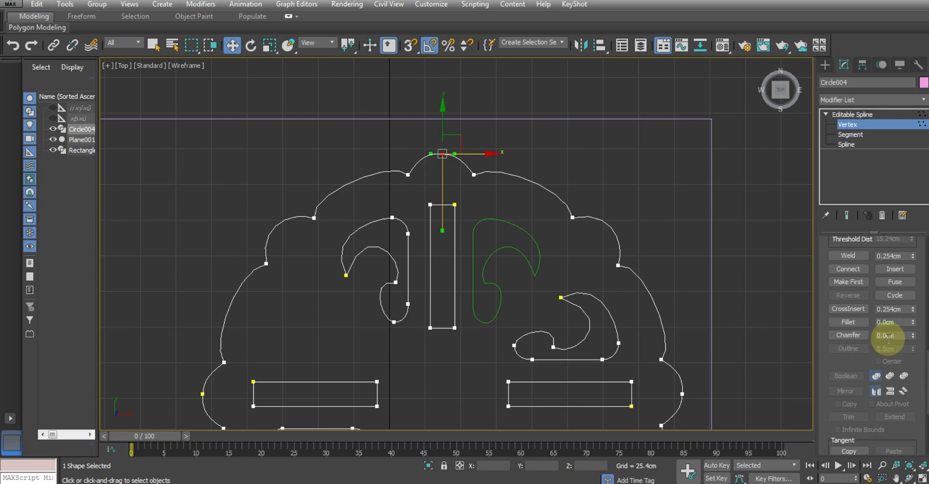
pyautogui.scroll(1, 888, 339)
pyautogui.scroll(1, 888, 338)
pyautogui.click(847, 291)
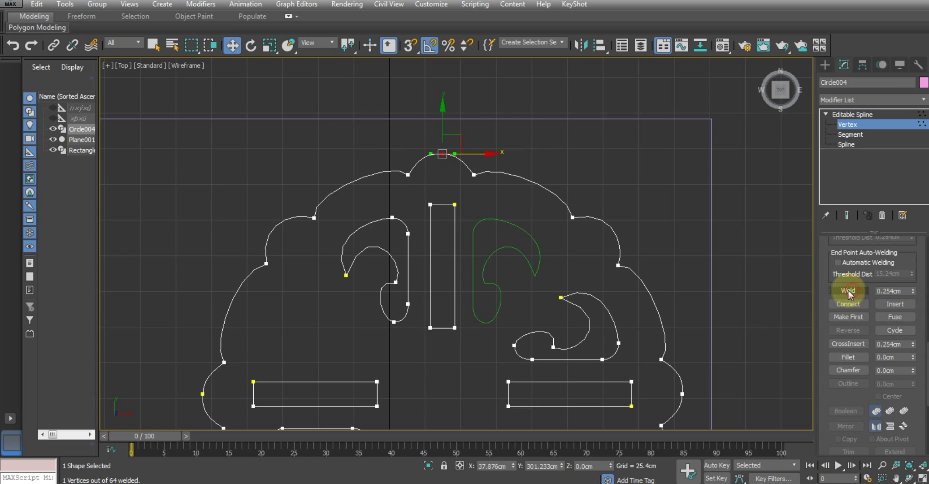
pyautogui.click(772, 282)
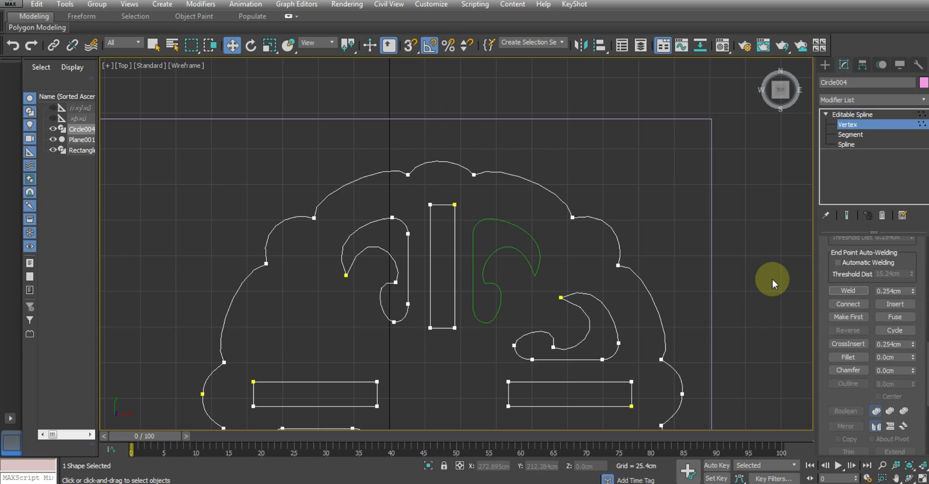
pyautogui.hotkey('ctrl', 'z')
# Step: Weld the vertex pairs at the right and left seams
pyautogui.moveTo(580, 266); pyautogui.dragTo(528, 149, button='middle')
pyautogui.scroll(-2, 528, 149)
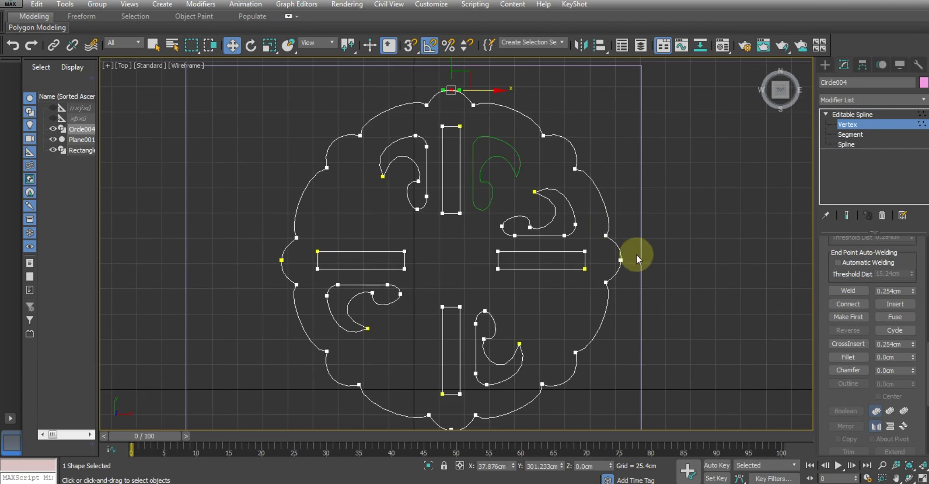
pyautogui.scroll(1, 637, 254)
pyautogui.scroll(2, 605, 235)
pyautogui.click(606, 251)
pyautogui.click(881, 318)
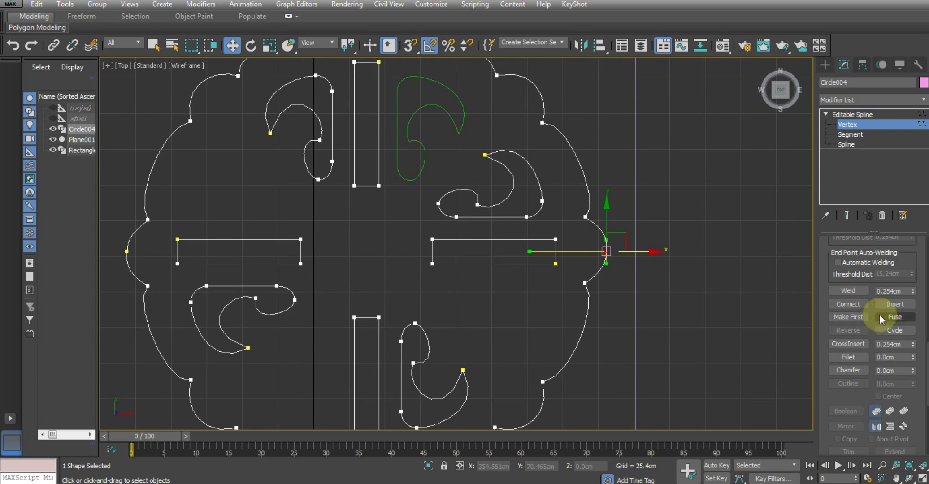
pyautogui.click(848, 290)
pyautogui.moveTo(182, 249); pyautogui.dragTo(279, 247, button='middle')
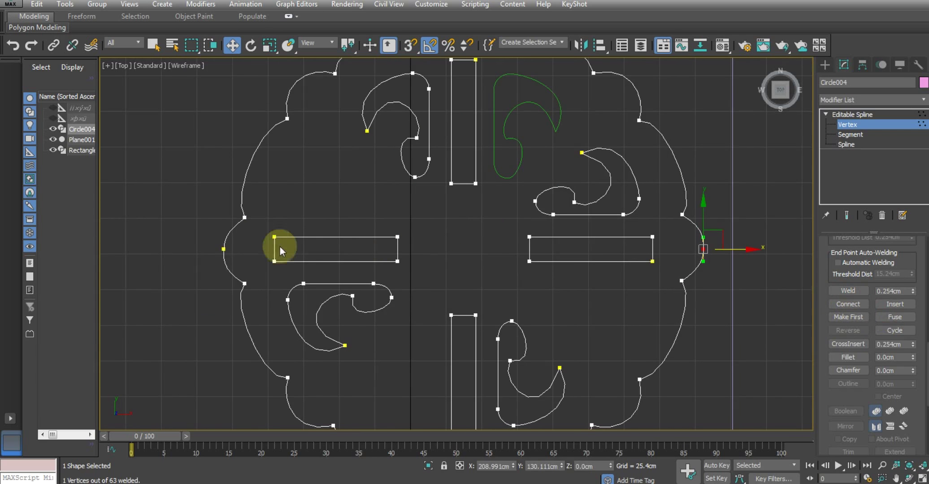
pyautogui.click(224, 251)
pyautogui.click(848, 291)
# Step: Weld the bottom seam vertices and return to the shaded view
pyautogui.moveTo(490, 312); pyautogui.dragTo(473, 180, button='middle')
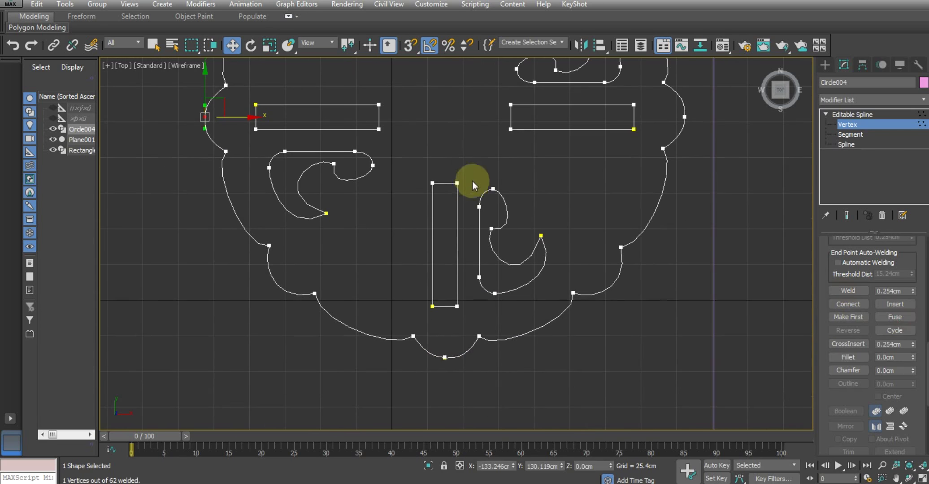
pyautogui.moveTo(434, 350); pyautogui.dragTo(462, 378)
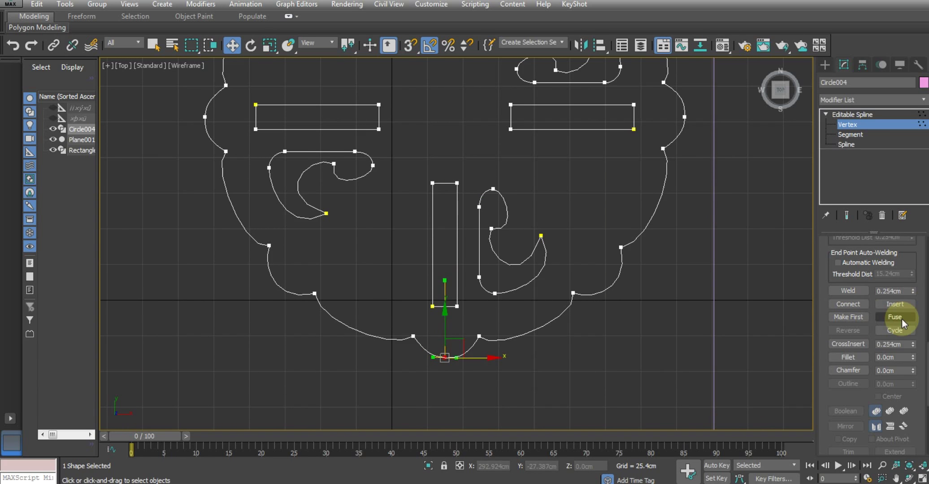
pyautogui.click(852, 293)
pyautogui.moveTo(514, 266); pyautogui.dragTo(504, 288, button='middle')
pyautogui.scroll(-5, 546, 259)
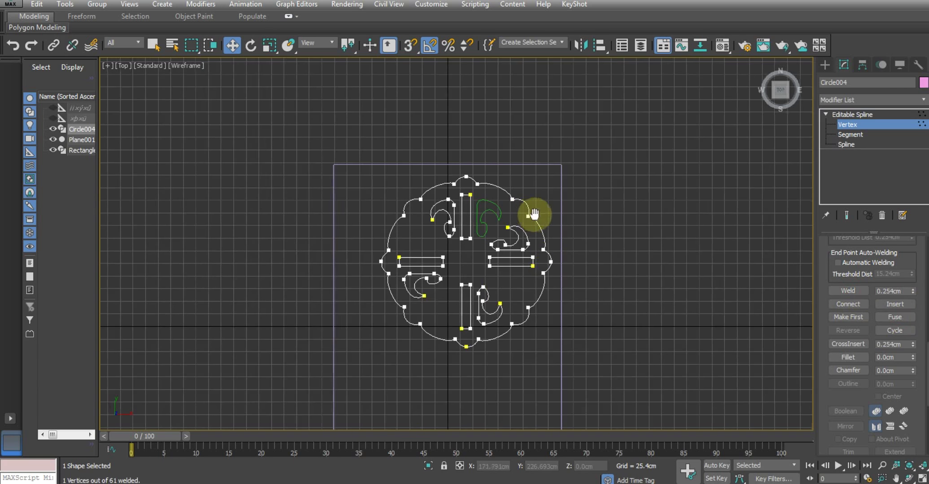
pyautogui.press('F3')
pyautogui.moveTo(534, 216); pyautogui.dragTo(508, 119, button='middle')
# Step: Leave vertex level and frame the crossbar leg pieces in the Top view
pyautogui.click(852, 114)
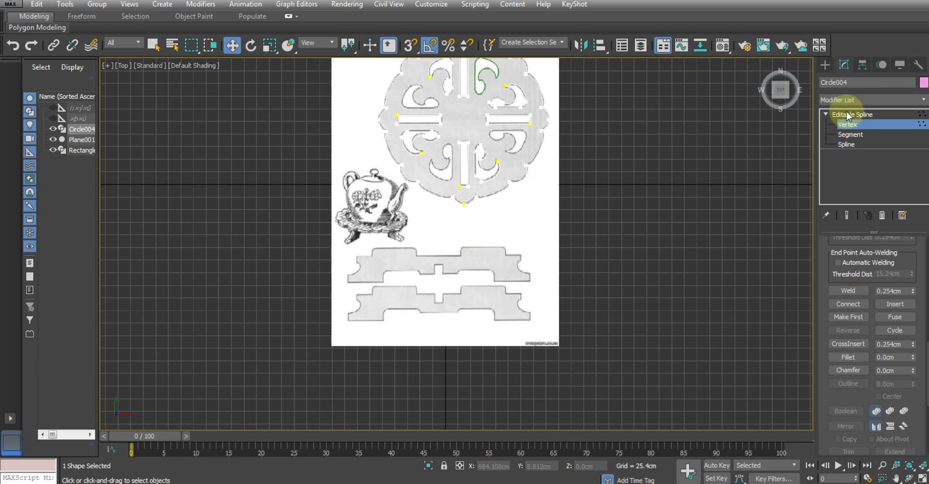
pyautogui.moveTo(458, 201); pyautogui.dragTo(384, 201, button='middle')
pyautogui.scroll(3, 483, 233)
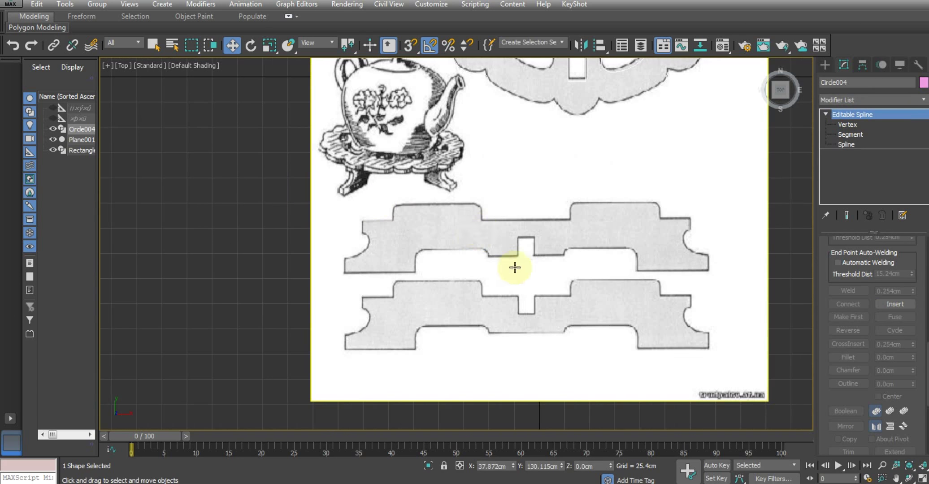
pyautogui.moveTo(512, 265); pyautogui.dragTo(508, 233, button='middle')
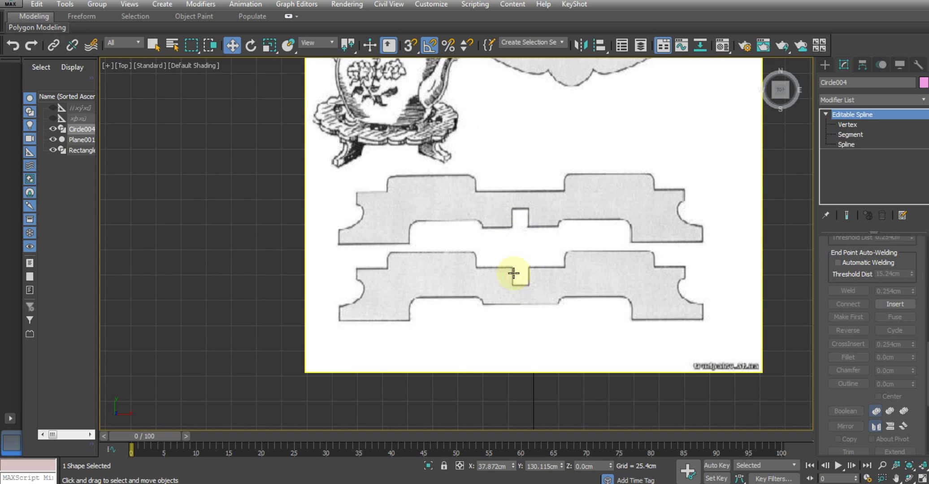
pyautogui.moveTo(489, 245); pyautogui.dragTo(478, 245, button='middle')
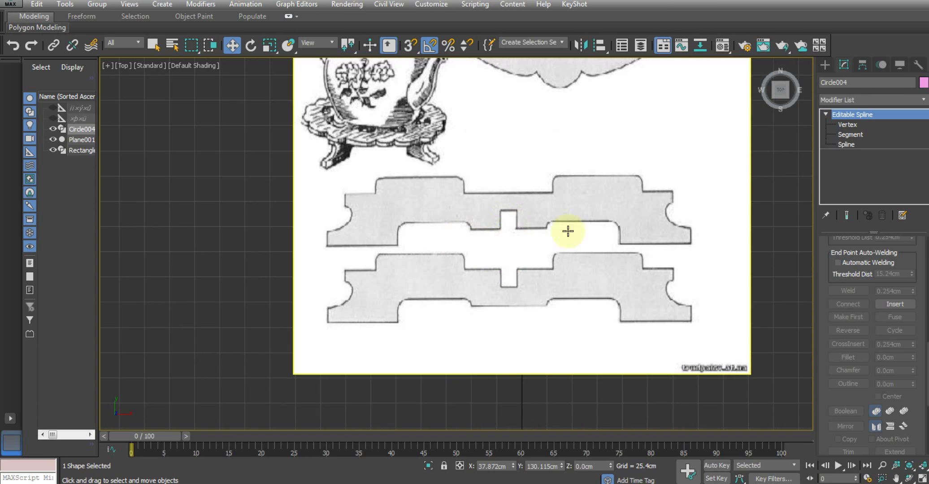
# Step: Draw a 73.02 × 368.632 cm rectangle over the upper crossbar piece
pyautogui.click(824, 65)
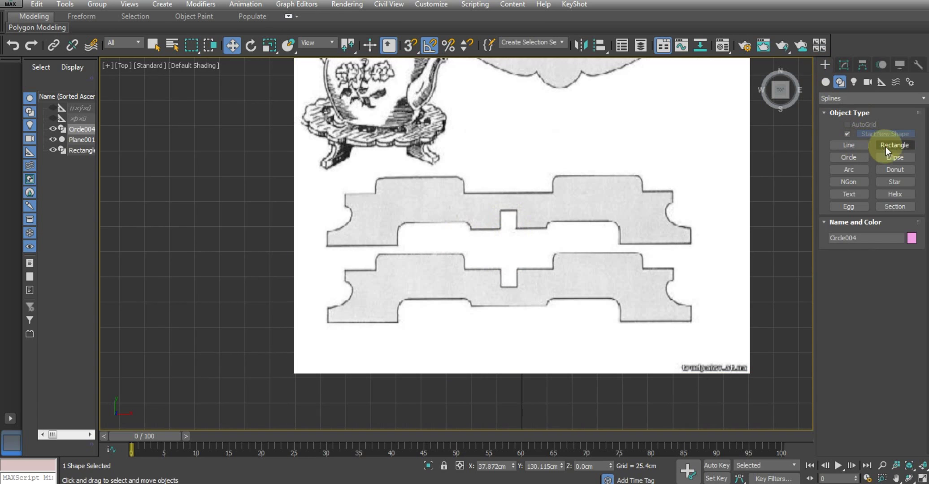
pyautogui.click(885, 146)
pyautogui.moveTo(326, 246); pyautogui.dragTo(691, 167)
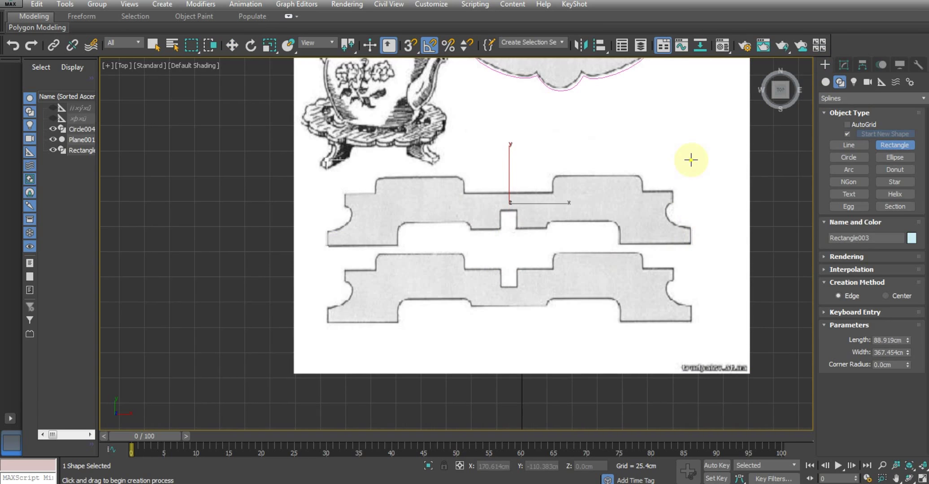
pyautogui.moveTo(691, 175); pyautogui.dragTo(691, 176)
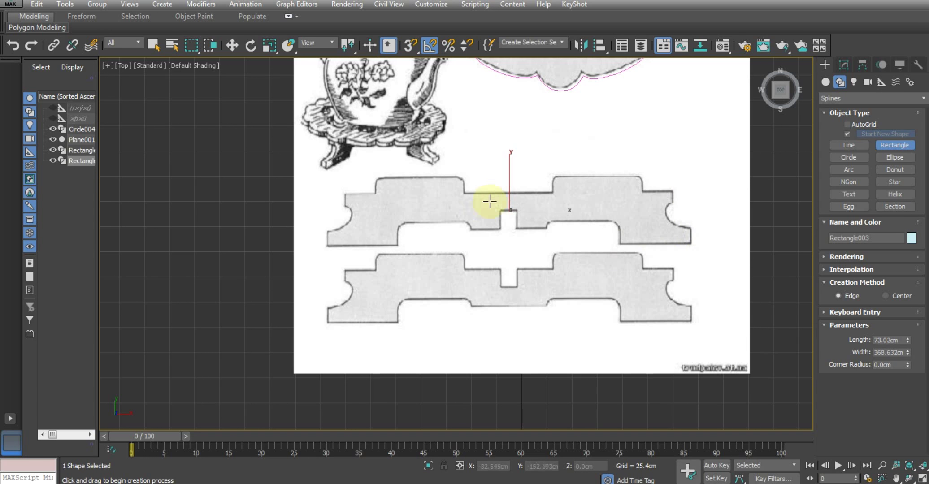
pyautogui.press('w')
pyautogui.moveTo(414, 197); pyautogui.dragTo(395, 215, button='middle')
pyautogui.scroll(3, 394, 215)
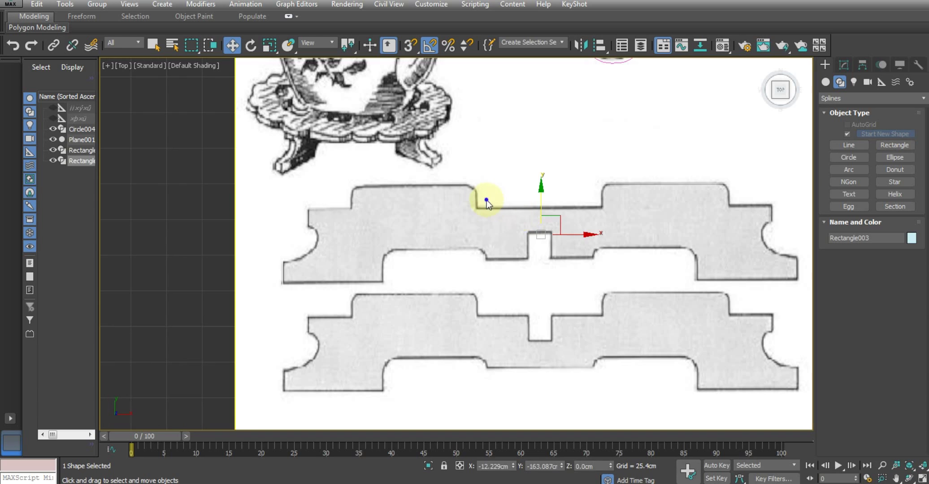
pyautogui.rightClick(486, 200)
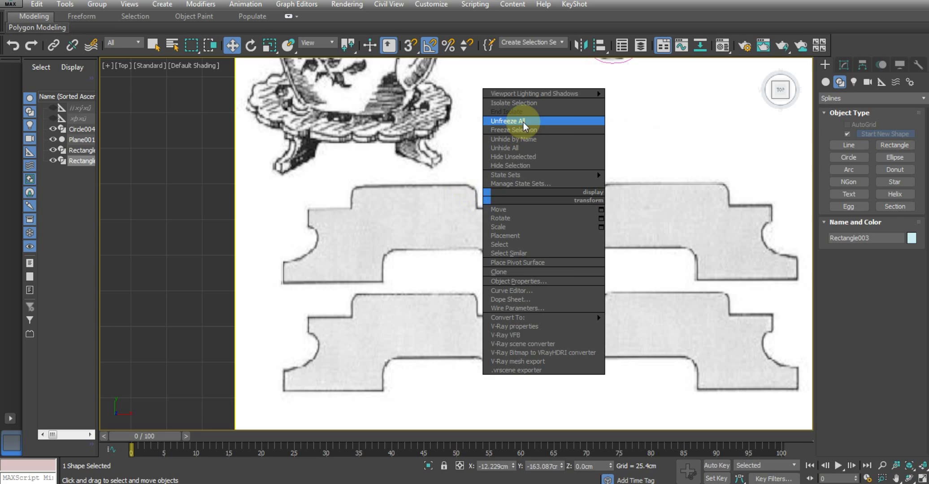
pyautogui.moveTo(508, 175)
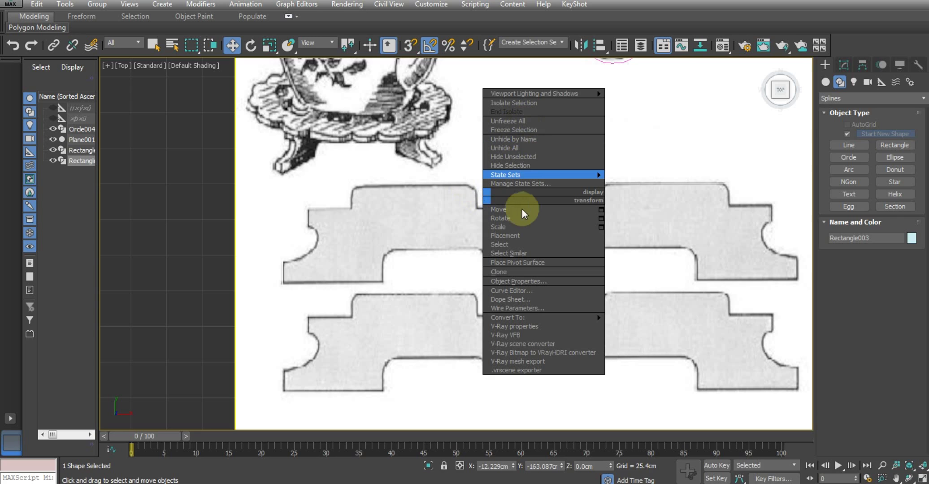
pyautogui.click(844, 67)
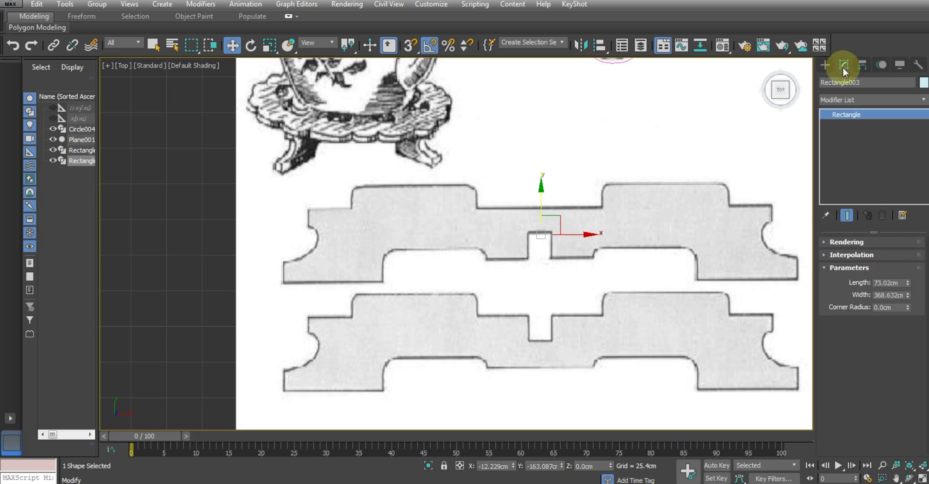
# Step: Convert the rectangle to an editable spline and refine extra vertices into its top edge
pyautogui.rightClick(830, 116)
pyautogui.click(874, 192)
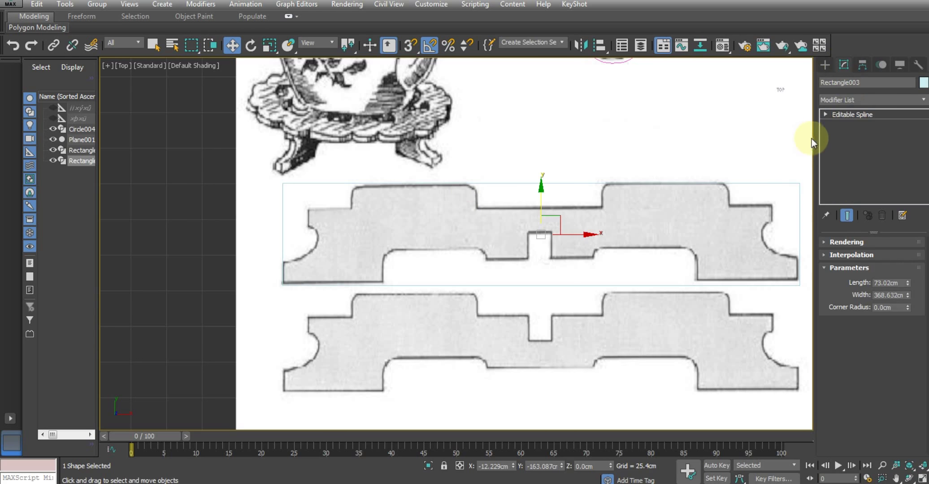
pyautogui.rightClick(529, 200)
pyautogui.click(453, 236)
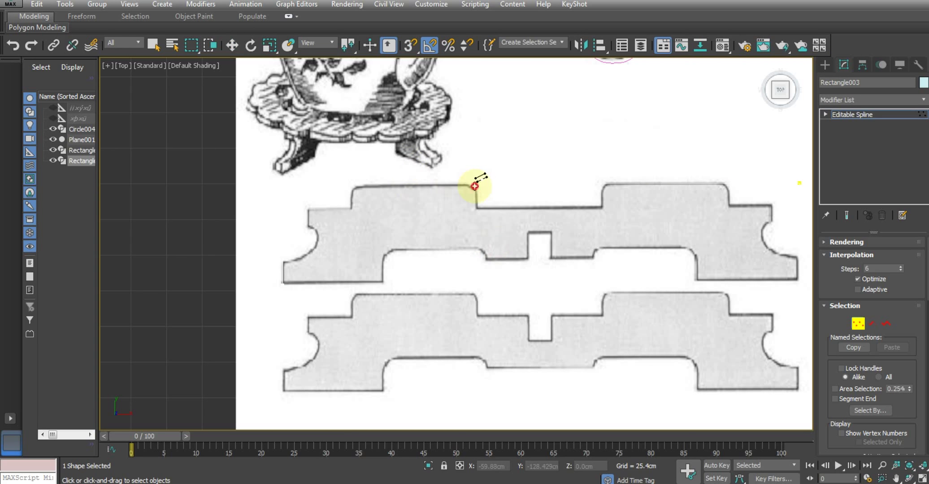
pyautogui.rightClick(601, 184)
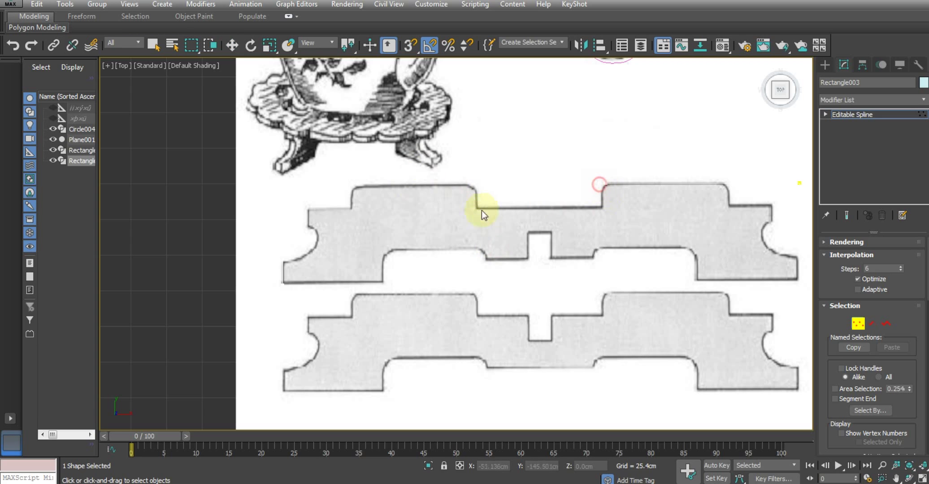
pyautogui.press('w')
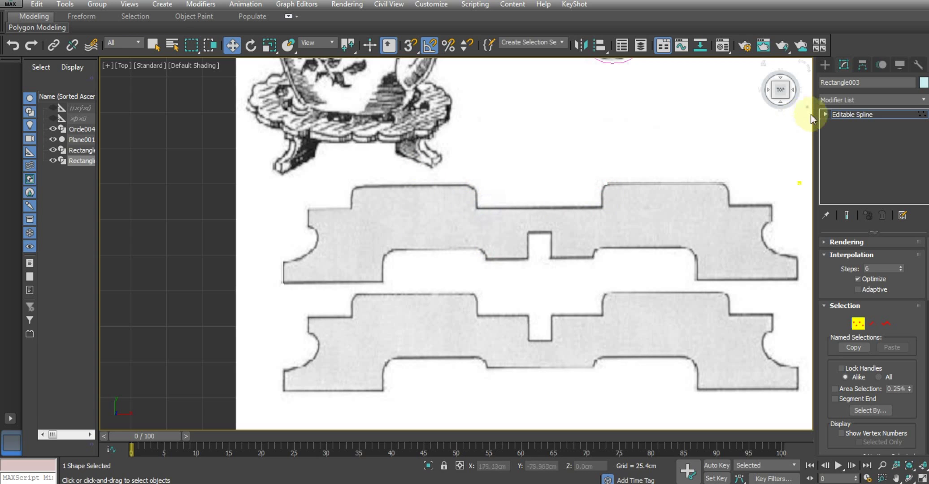
# Step: Lower the left and right top-edge vertices to form the recess
pyautogui.click(824, 116)
pyautogui.click(847, 125)
pyautogui.press('F3')
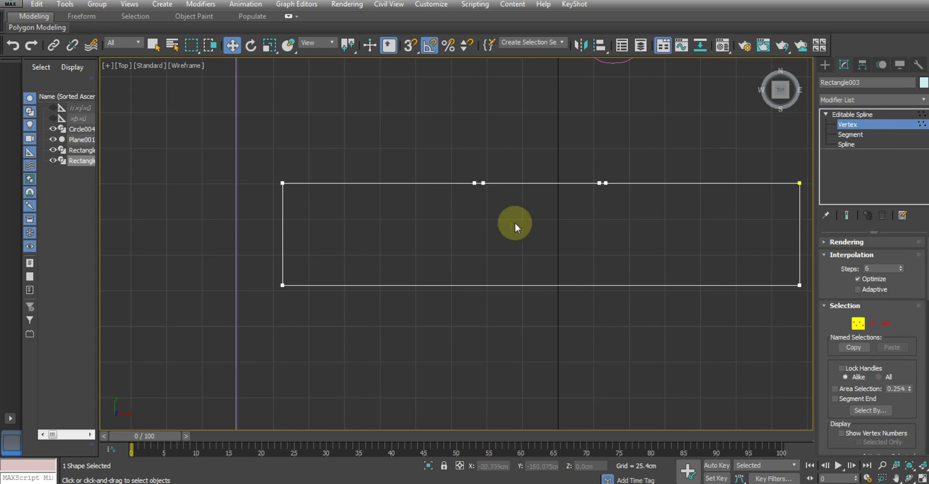
pyautogui.click(484, 182)
pyautogui.click(599, 184)
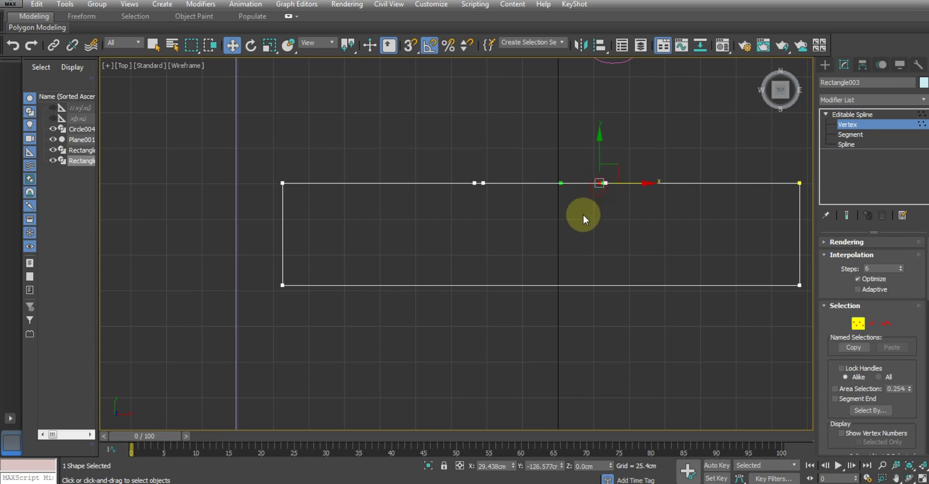
pyautogui.moveTo(598, 150); pyautogui.dragTo(592, 187)
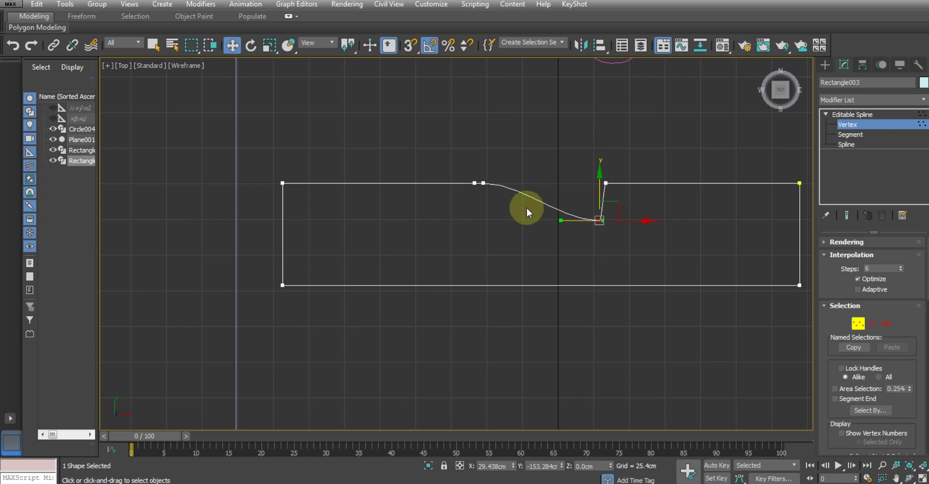
pyautogui.click(483, 183)
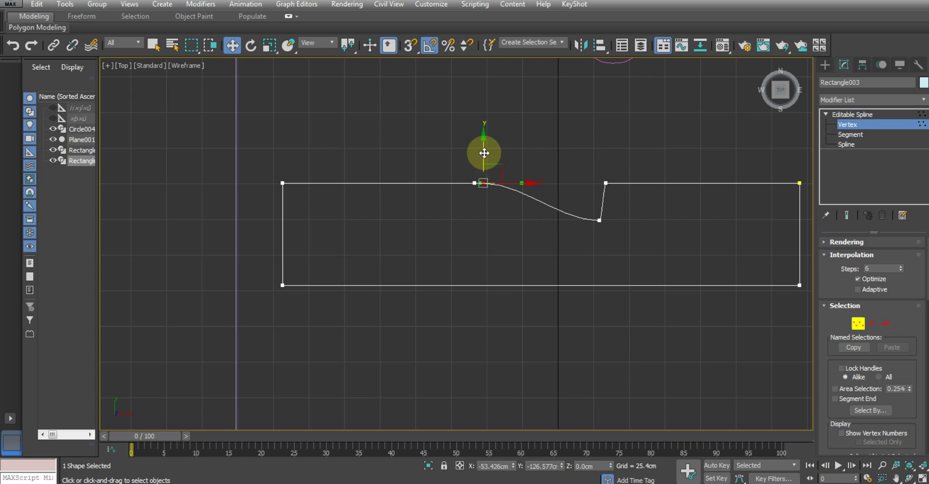
pyautogui.moveTo(484, 151)
pyautogui.mouseDown()
pyautogui.moveTo(483, 184)
pyautogui.moveTo(494, 185)
pyautogui.mouseUp()
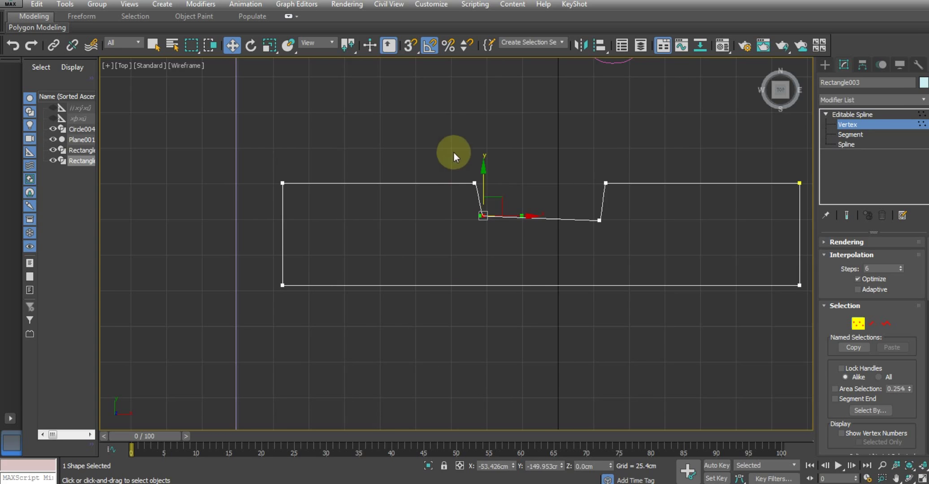
# Step: Set the recess vertices to Corner type
pyautogui.moveTo(453, 152); pyautogui.dragTo(621, 271)
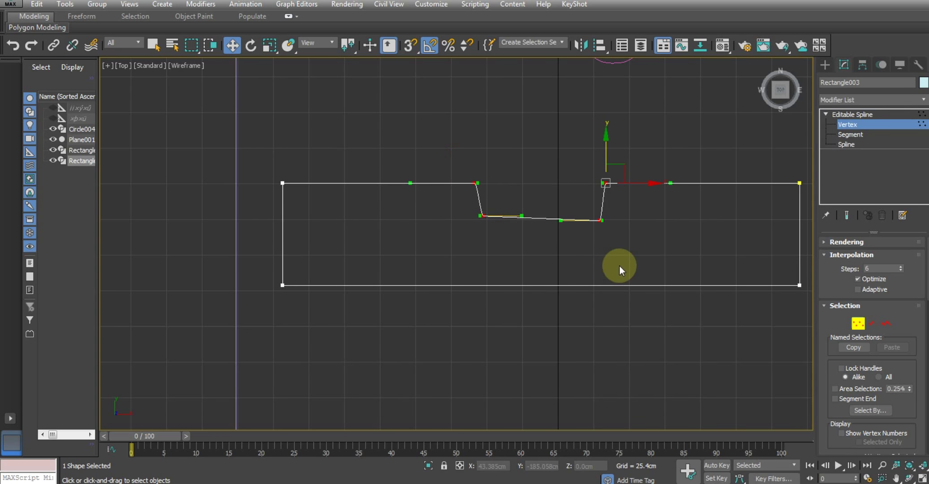
pyautogui.click(619, 265)
pyautogui.rightClick(558, 214)
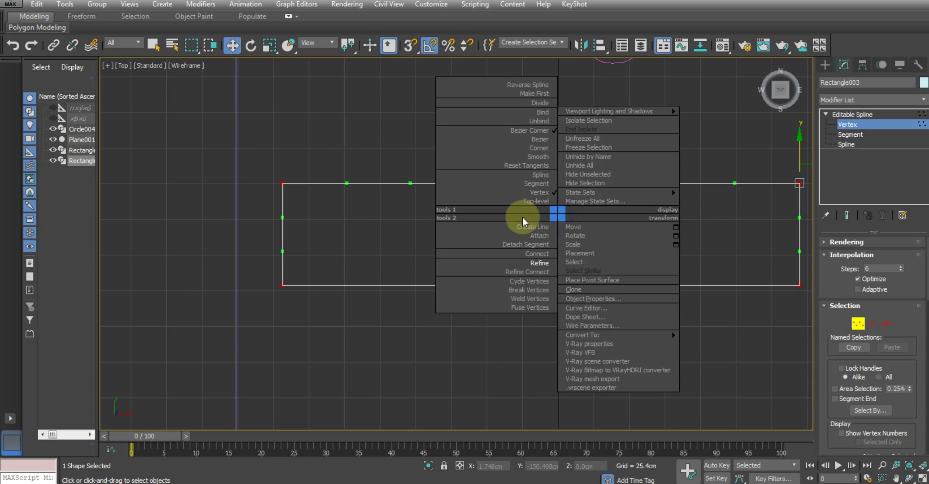
pyautogui.click(514, 147)
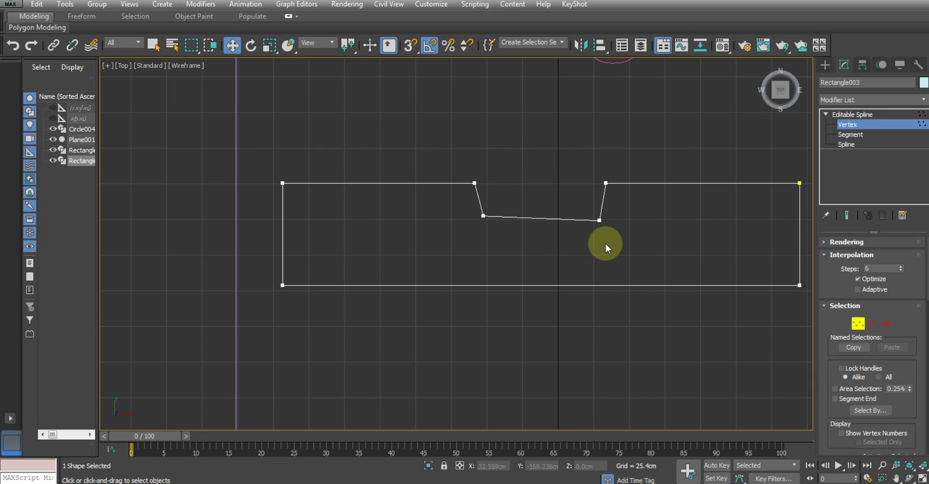
# Step: Shift the recess vertices sideways so the left side drops vertically
pyautogui.moveTo(599, 220)
pyautogui.mouseDown()
pyautogui.moveTo(598, 185)
pyautogui.moveTo(639, 222)
pyautogui.mouseUp()
pyautogui.scroll(2, 595, 203)
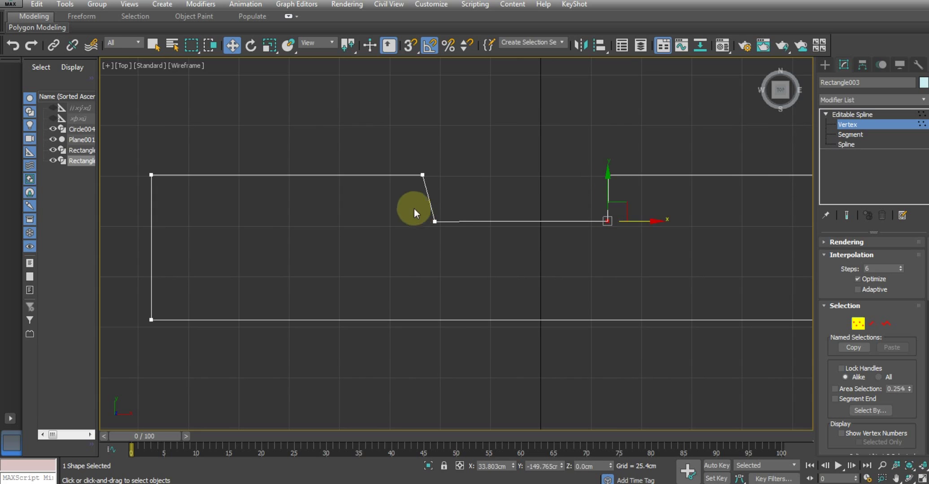
pyautogui.click(434, 221)
pyautogui.moveTo(483, 223); pyautogui.dragTo(466, 221)
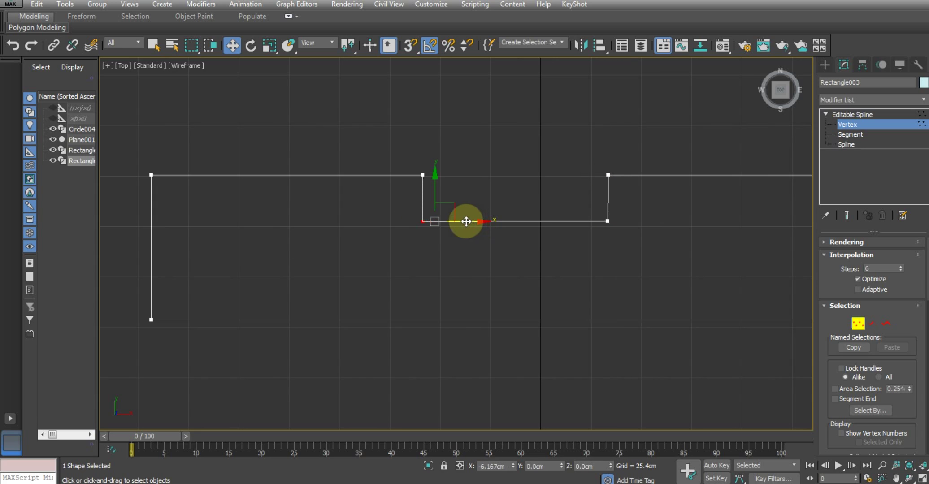
pyautogui.scroll(-2, 466, 221)
pyautogui.press('F3')
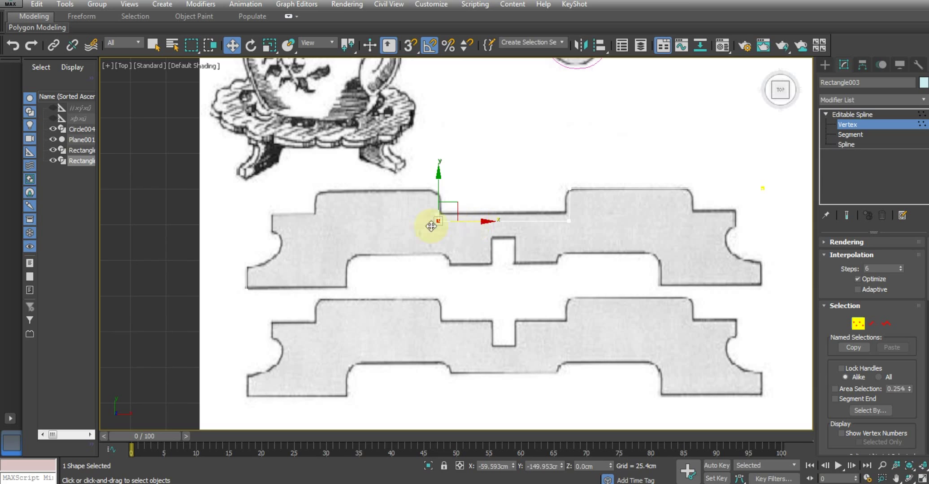
# Step: Raise the recess floor to match the reference and change the vertex corner type
pyautogui.click(568, 220)
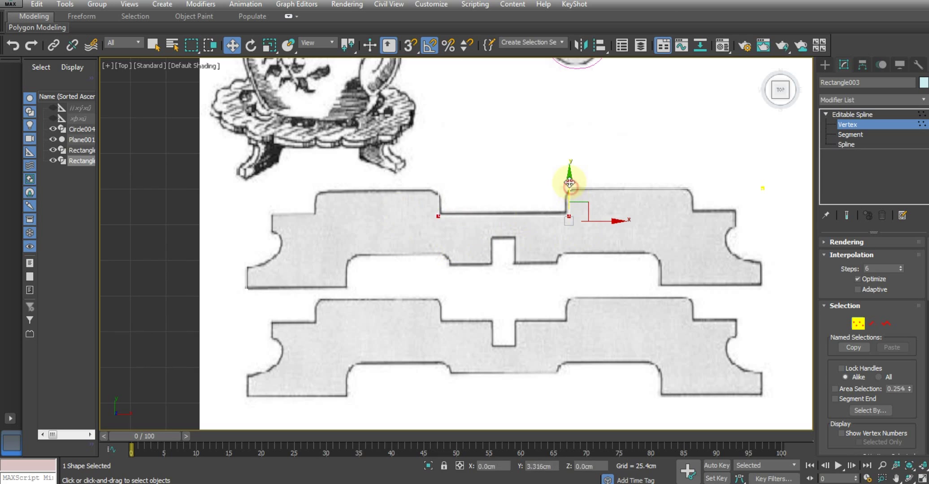
pyautogui.moveTo(572, 190); pyautogui.dragTo(571, 182)
pyautogui.click(368, 215)
pyautogui.moveTo(368, 214); pyautogui.dragTo(367, 206, button='middle')
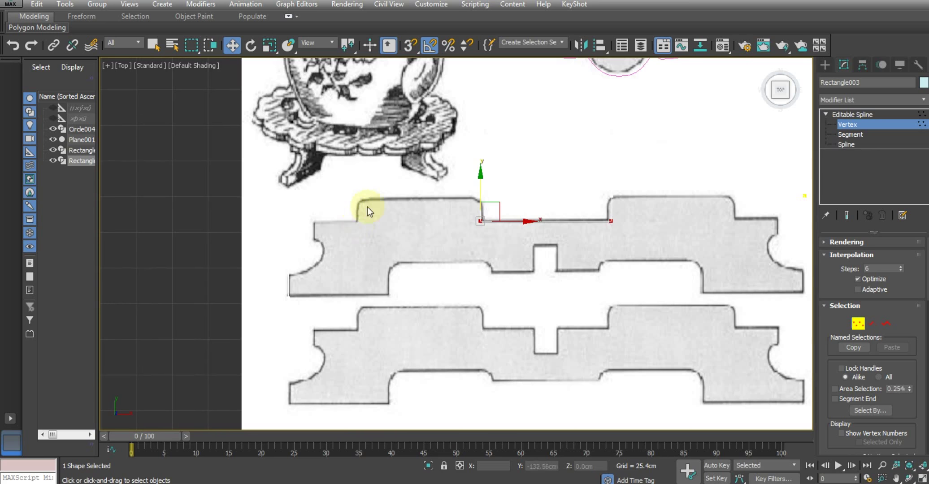
pyautogui.rightClick(367, 207)
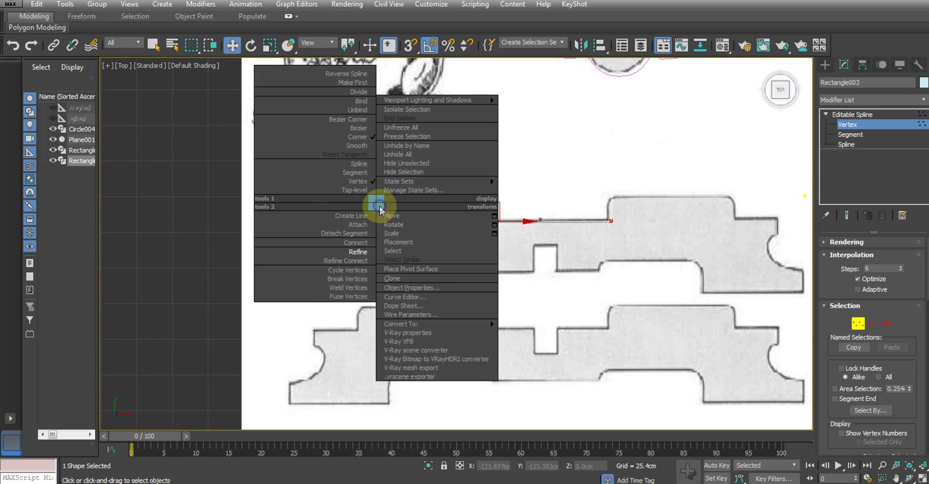
pyautogui.click(365, 245)
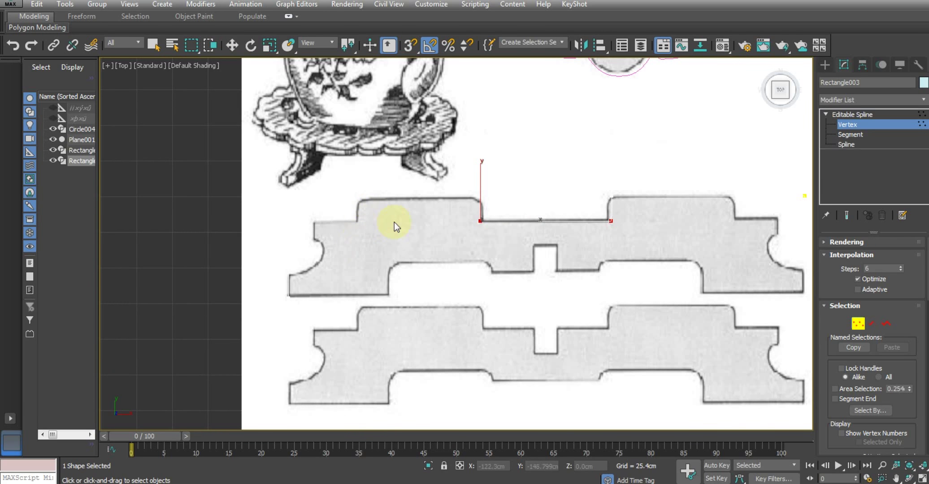
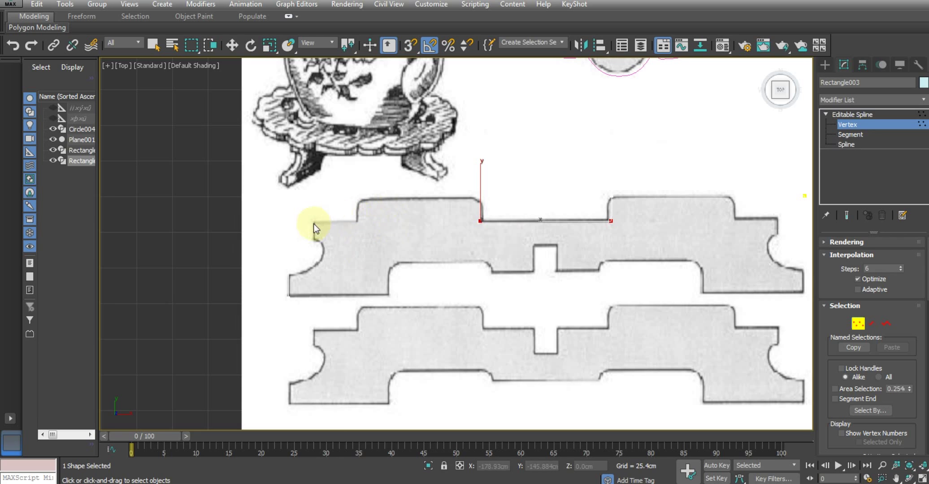
# Step: Shift Rectangle003's top-left vertex right along the reference's top edge
pyautogui.press('F3')
pyautogui.press('F3')
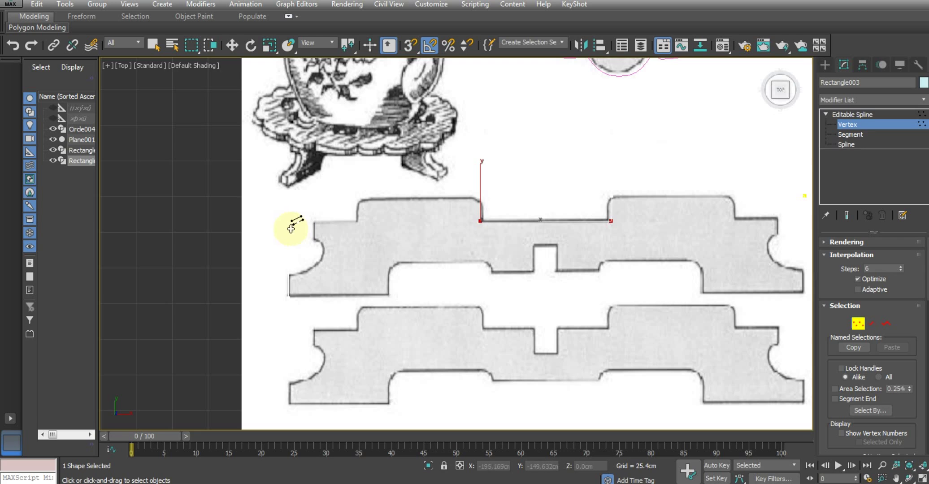
pyautogui.press('w')
pyautogui.click(346, 221)
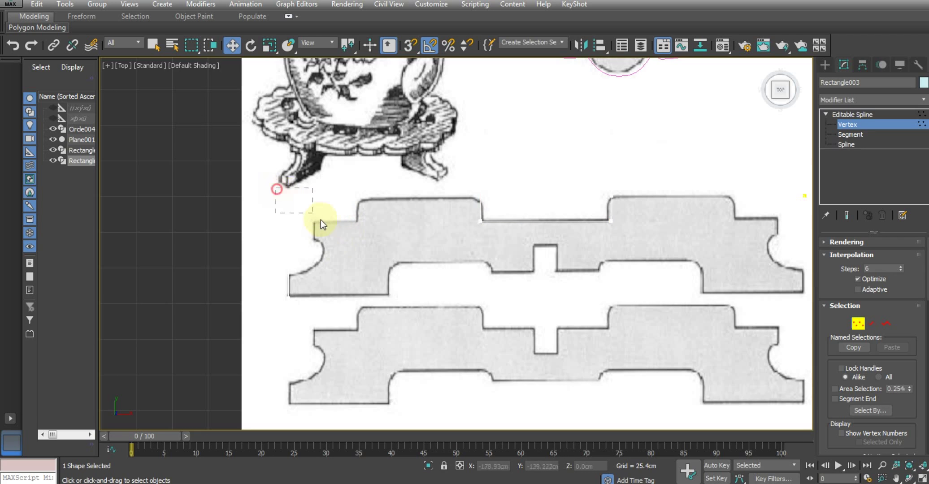
pyautogui.moveTo(320, 220)
pyautogui.mouseDown()
pyautogui.moveTo(322, 201)
pyautogui.moveTo(342, 197)
pyautogui.moveTo(410, 266)
pyautogui.mouseUp()
pyautogui.press('F3')
pyautogui.scroll(3, 351, 179)
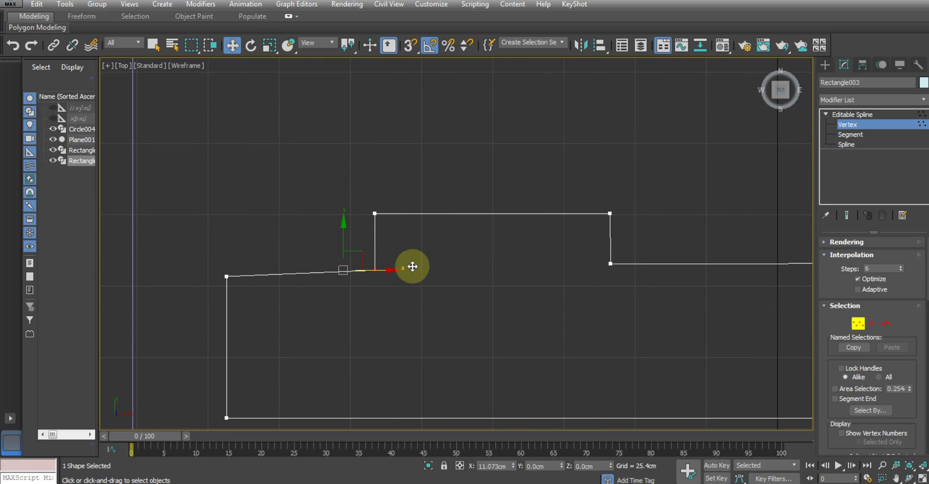
pyautogui.moveTo(411, 267); pyautogui.dragTo(377, 237)
pyautogui.press('F3')
# Step: Nudge the step's corner vertices and raise the leftmost vertex to level the top edge
pyautogui.moveTo(338, 201); pyautogui.dragTo(400, 267)
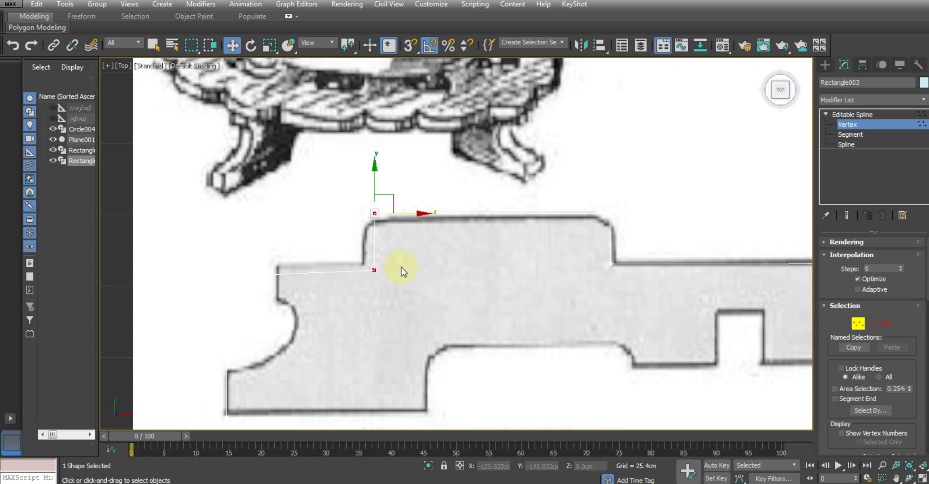
pyautogui.moveTo(412, 215); pyautogui.dragTo(390, 216)
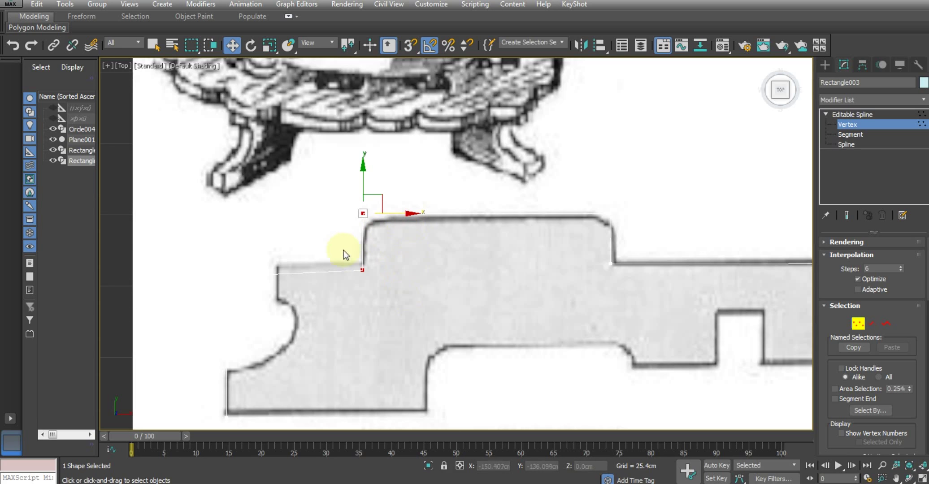
pyautogui.moveTo(400, 294); pyautogui.dragTo(400, 294)
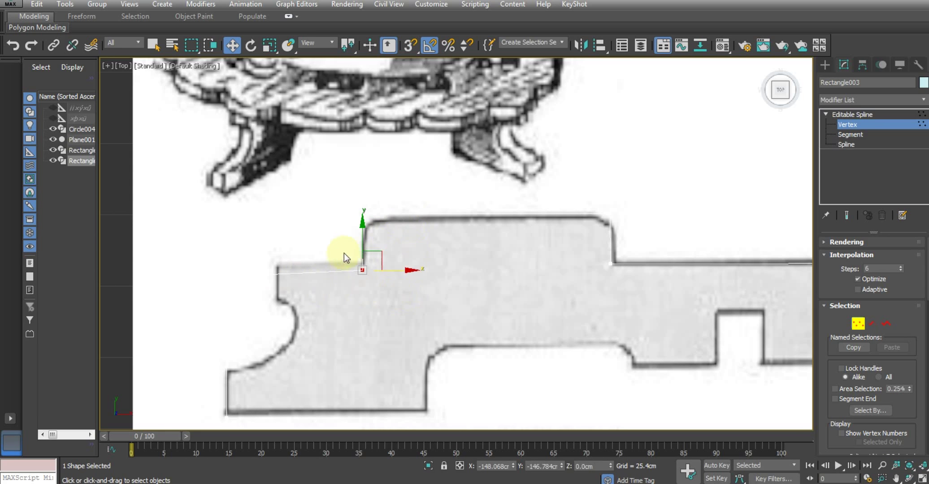
pyautogui.moveTo(362, 240); pyautogui.dragTo(362, 233)
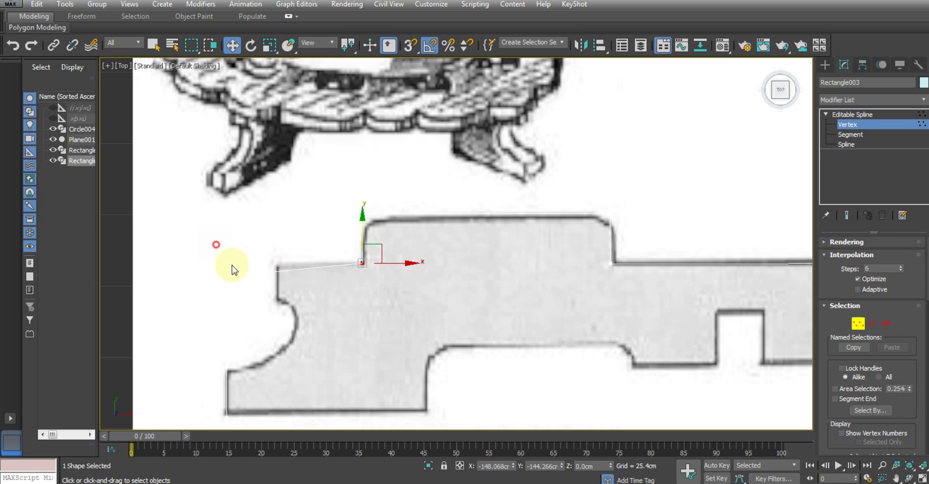
pyautogui.moveTo(231, 265); pyautogui.dragTo(242, 282)
pyautogui.moveTo(226, 244); pyautogui.dragTo(226, 229)
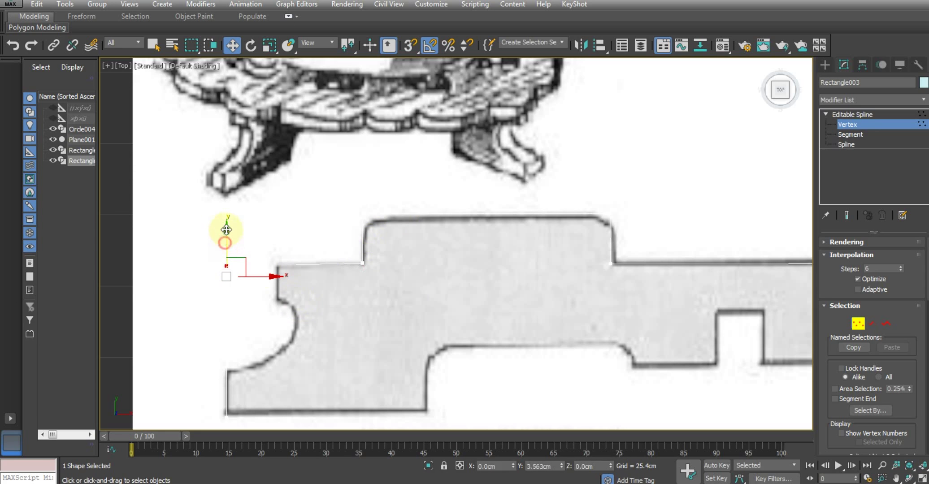
pyautogui.press('F3')
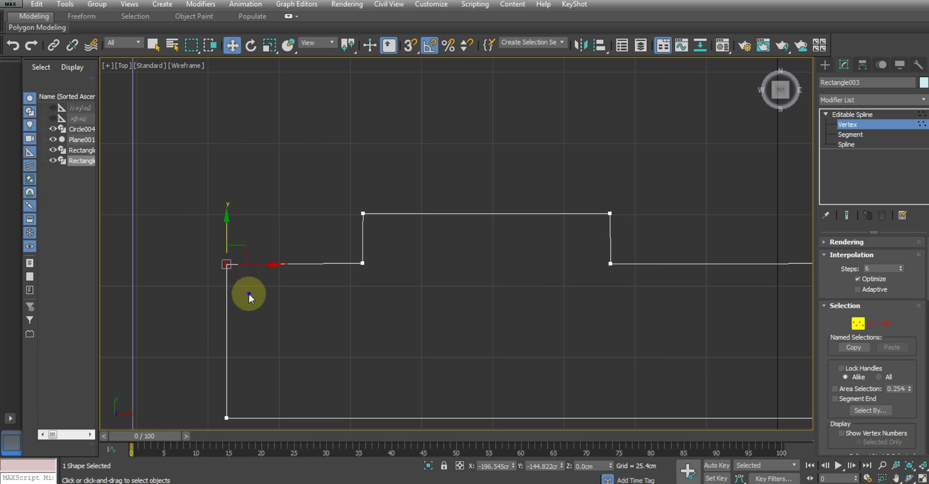
# Step: Refine a new vertex into the left edge and move it onto the part's left edge
pyautogui.rightClick(249, 297)
pyautogui.click(215, 321)
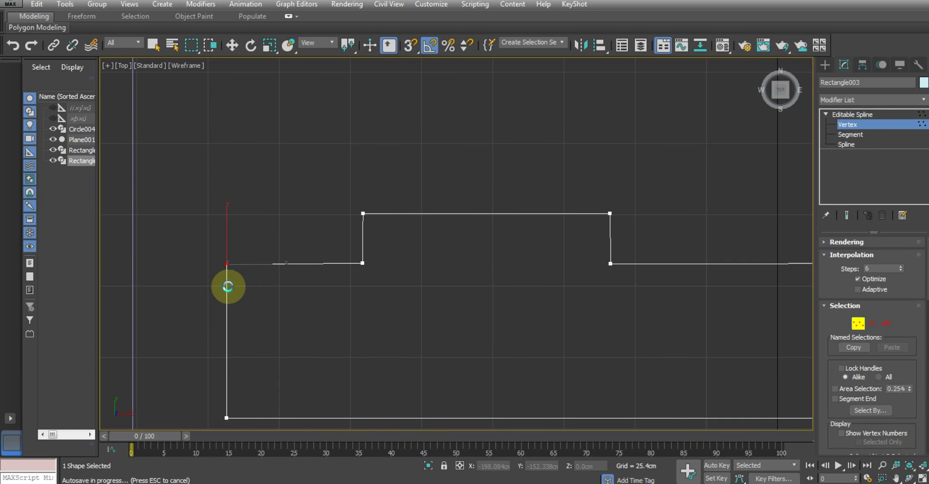
pyautogui.click(226, 291)
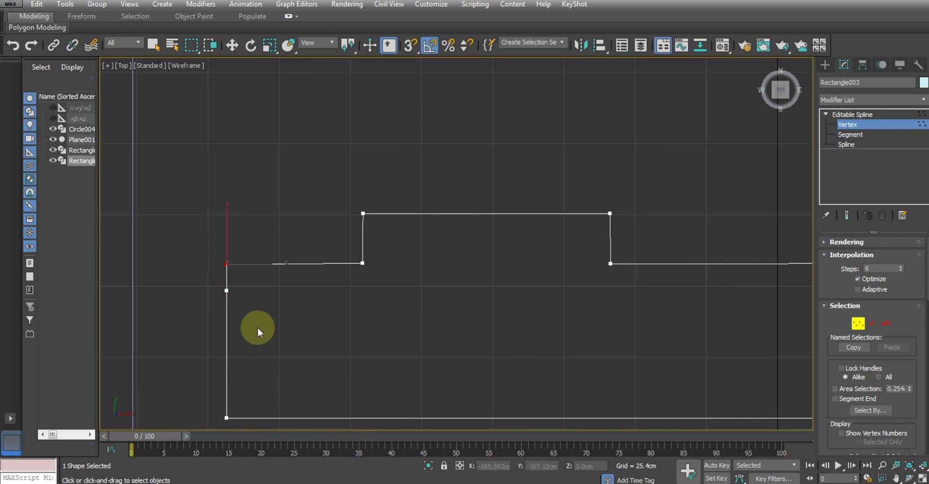
pyautogui.press('F3')
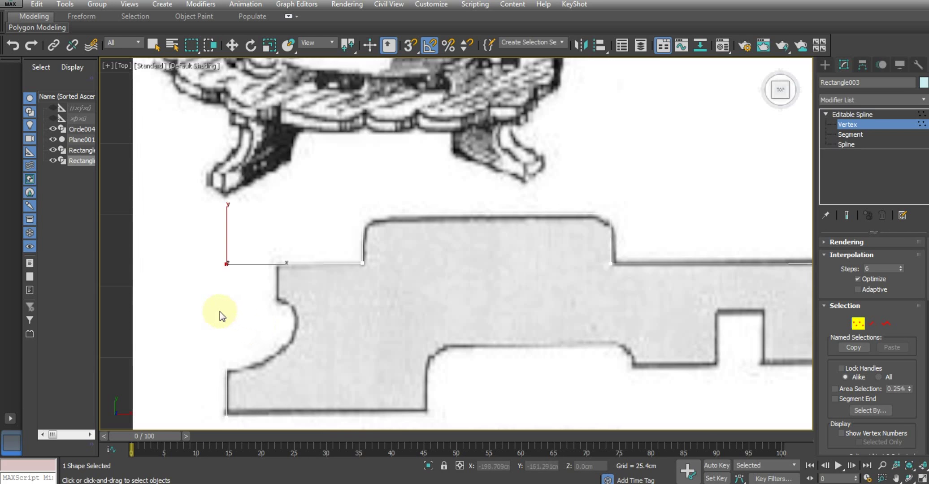
pyautogui.moveTo(226, 370); pyautogui.dragTo(226, 372)
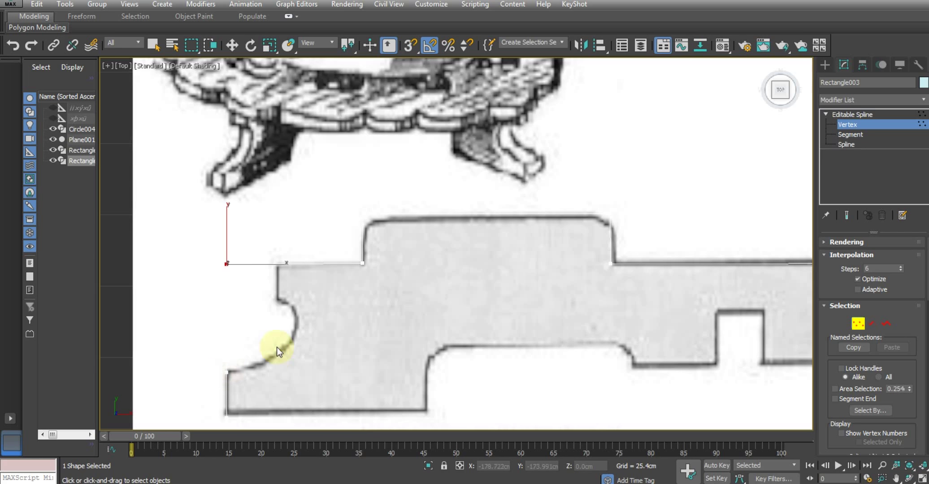
pyautogui.press('w')
pyautogui.moveTo(264, 265); pyautogui.dragTo(314, 265)
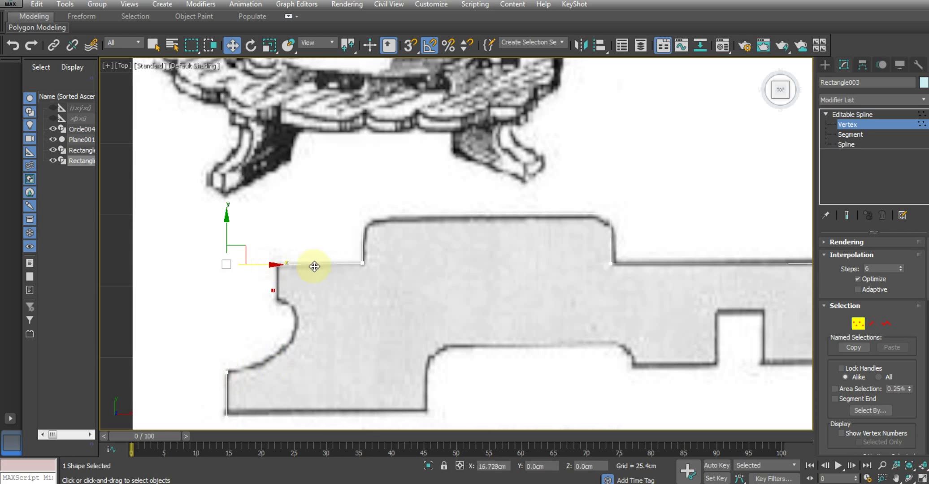
pyautogui.moveTo(282, 322); pyautogui.dragTo(295, 253, button='middle')
# Step: Select the notch's top vertex and the lower-left vertex of the diagonal
pyautogui.scroll(3, 283, 228)
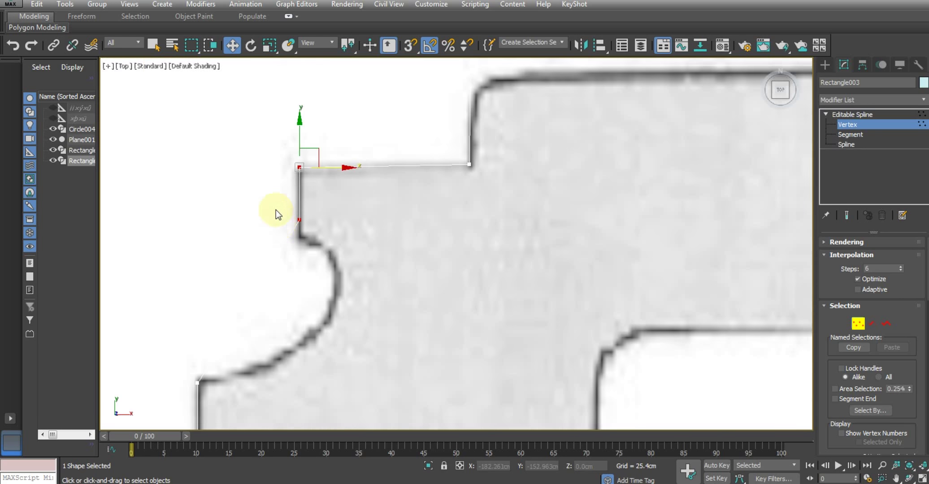
pyautogui.click(298, 217)
pyautogui.press('F3')
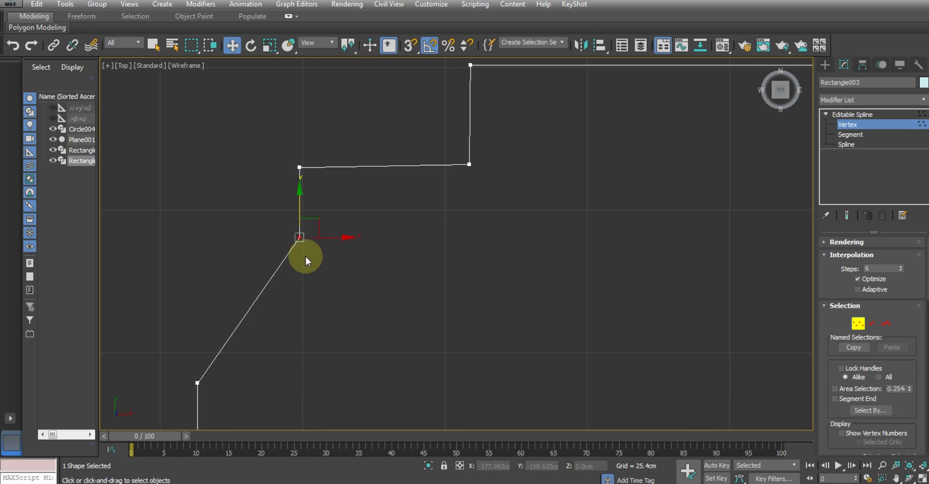
pyautogui.moveTo(305, 259); pyautogui.dragTo(338, 197, button='middle')
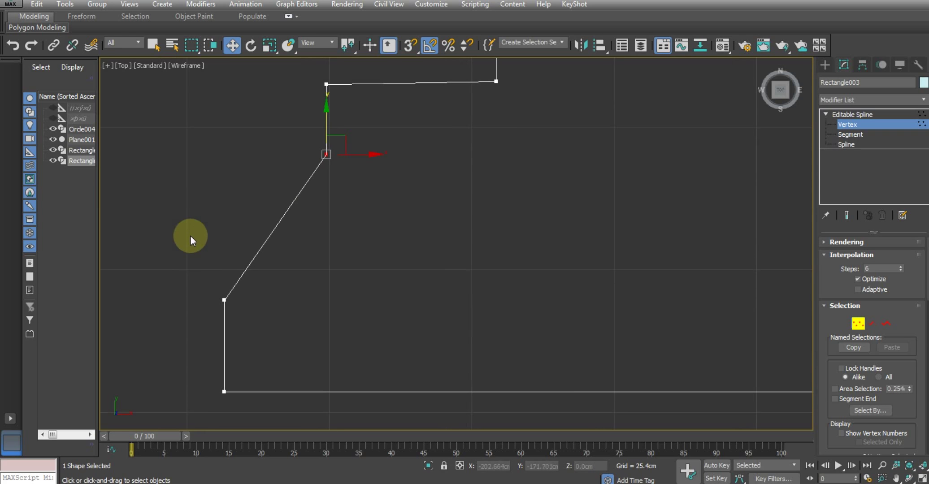
pyautogui.moveTo(192, 228); pyautogui.dragTo(267, 312)
# Step: Make the lower-left vertex a Corner and the upper vertex a Bezier Corner, adjusting its handle
pyautogui.rightClick(305, 224)
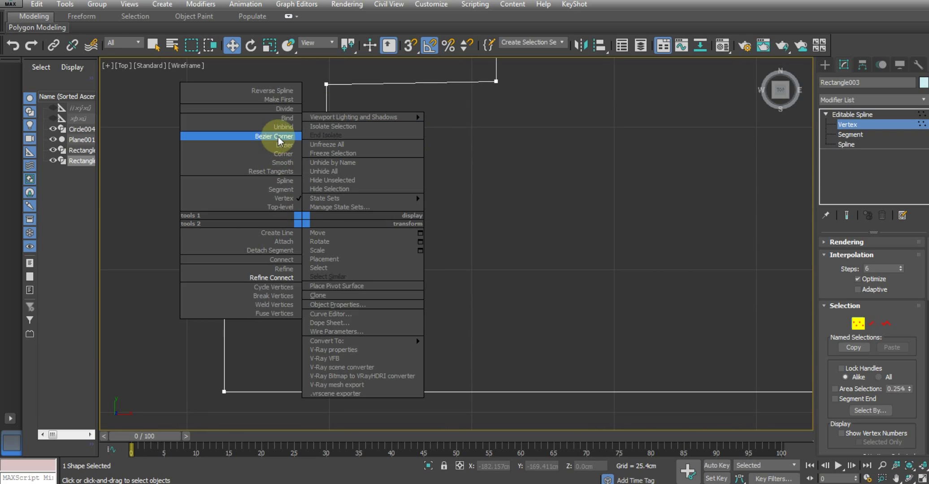
pyautogui.click(278, 154)
pyautogui.moveTo(305, 132); pyautogui.dragTo(357, 191)
pyautogui.rightClick(341, 158)
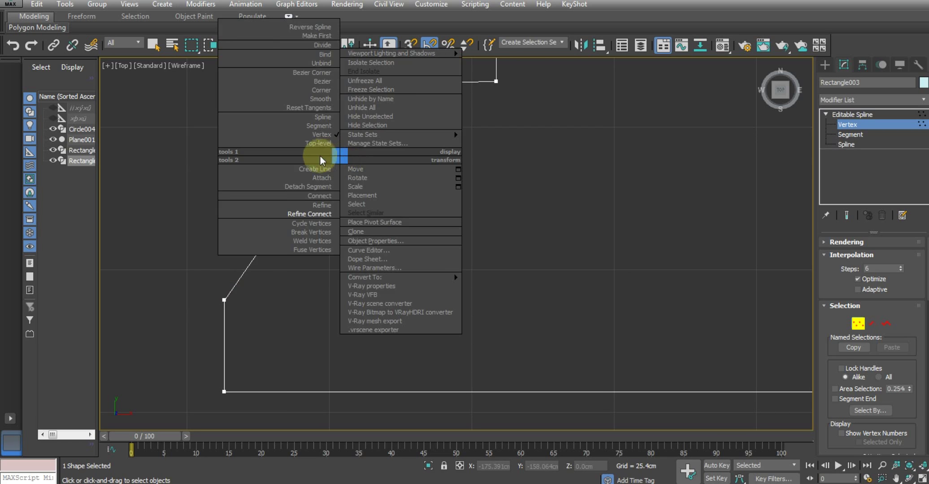
pyautogui.click(310, 71)
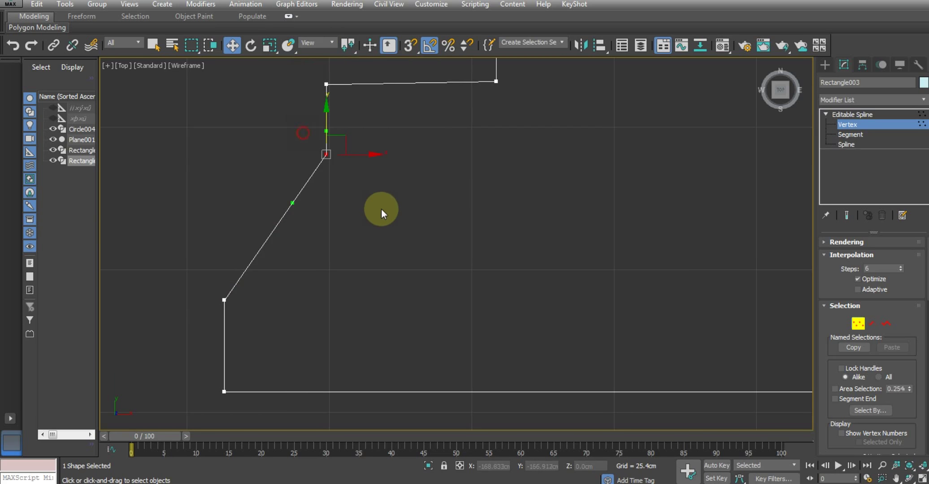
pyautogui.press('F3')
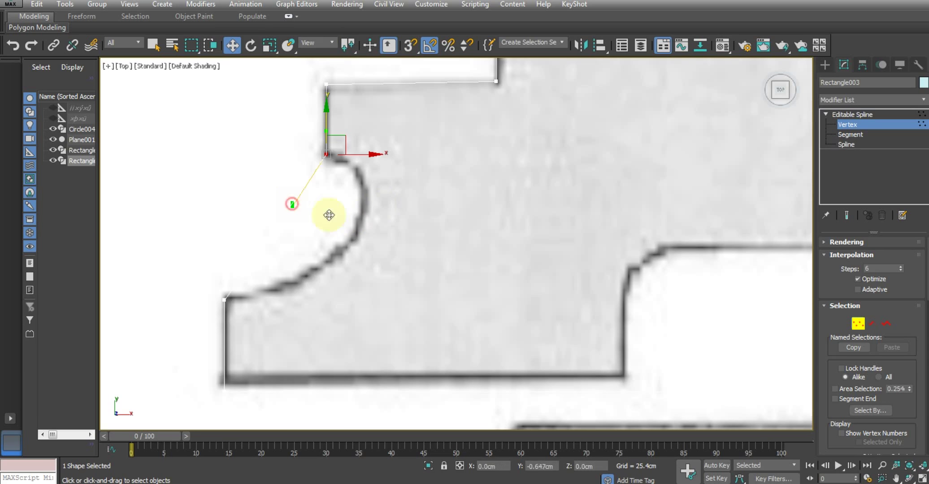
pyautogui.moveTo(292, 203)
pyautogui.mouseDown()
pyautogui.moveTo(368, 211)
pyautogui.moveTo(388, 192)
pyautogui.moveTo(426, 190)
pyautogui.mouseUp()
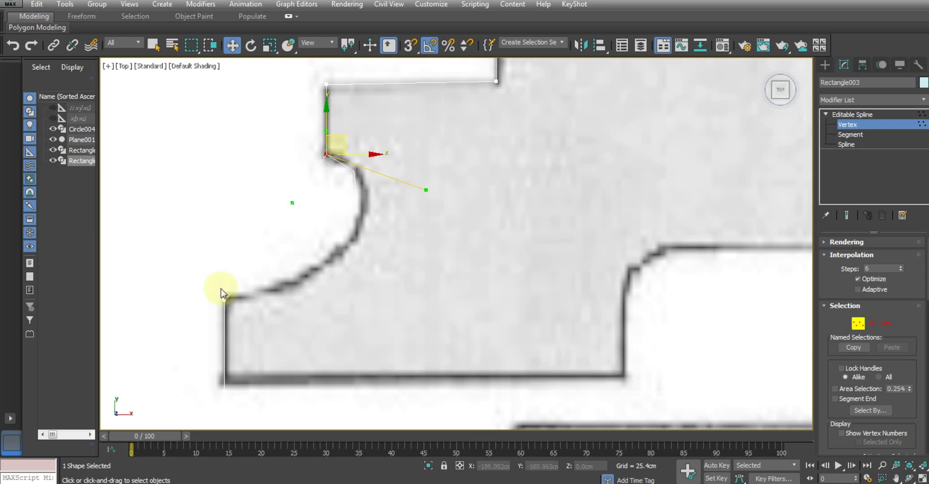
# Step: Bend the notch segment from its lower corner vertex to follow the reference arc
pyautogui.moveTo(254, 330); pyautogui.dragTo(254, 330)
pyautogui.moveTo(255, 252); pyautogui.dragTo(311, 298)
pyautogui.scroll(-1, 398, 231)
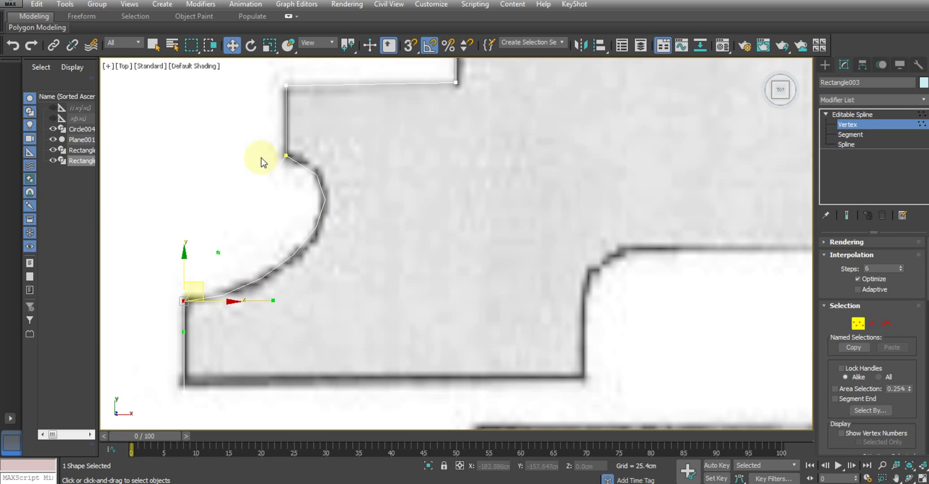
pyautogui.scroll(5, 283, 160)
pyautogui.moveTo(338, 189); pyautogui.dragTo(334, 191)
pyautogui.scroll(-1, 334, 191)
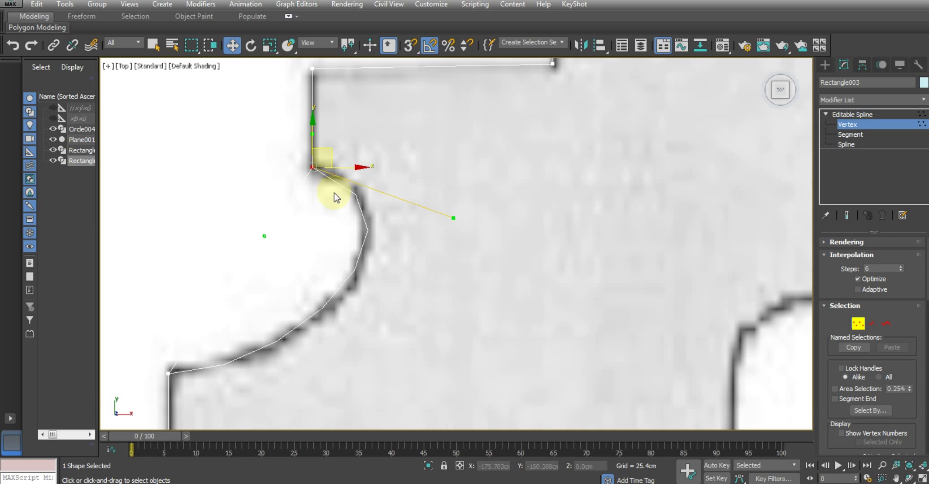
pyautogui.press('F3')
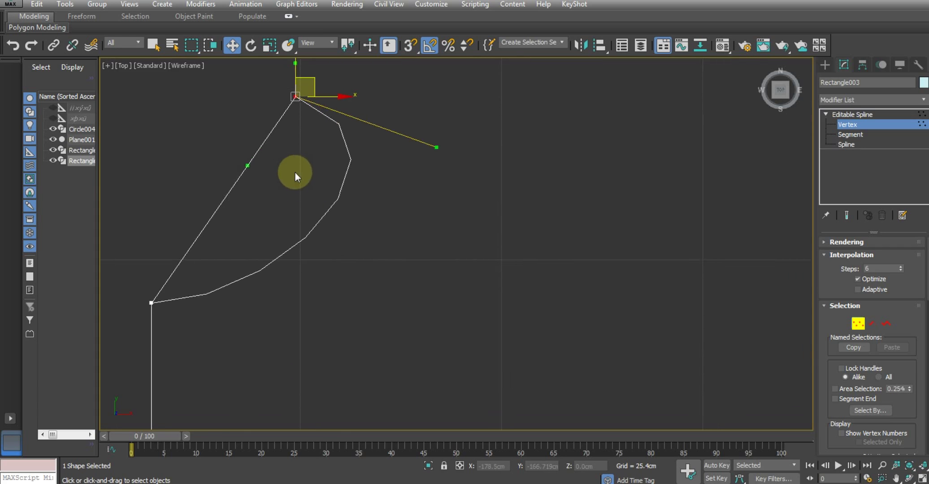
pyautogui.scroll(-2, 294, 172)
pyautogui.moveTo(283, 186); pyautogui.dragTo(302, 214, button='middle')
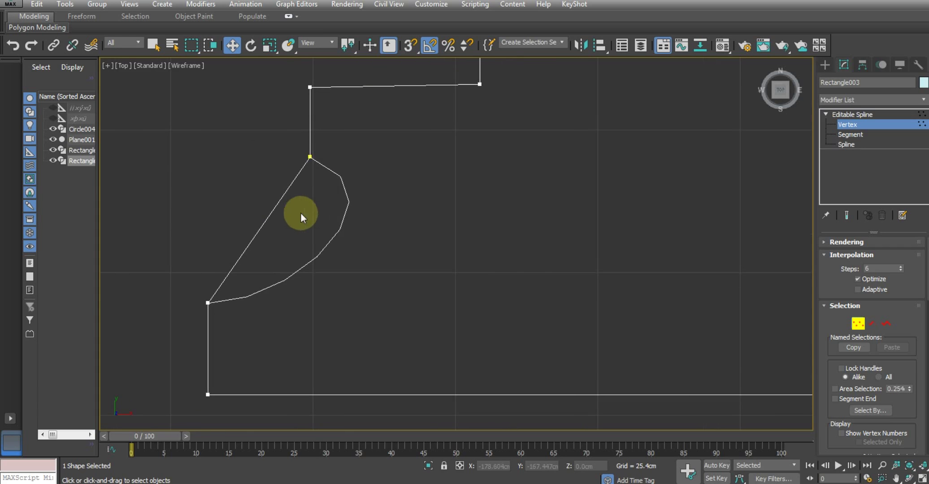
pyautogui.click(846, 144)
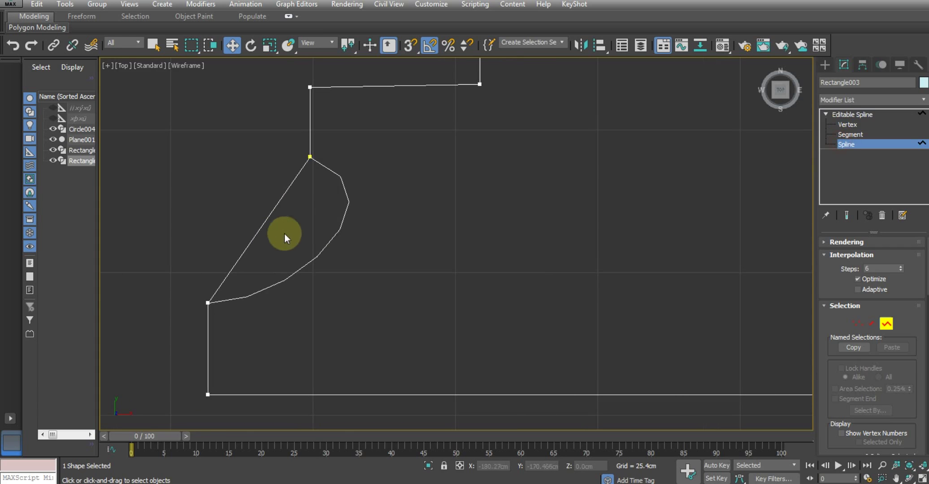
# Step: Delete the extra curved spline and reshape the top arc corner's handle toward the notch
pyautogui.click(257, 233)
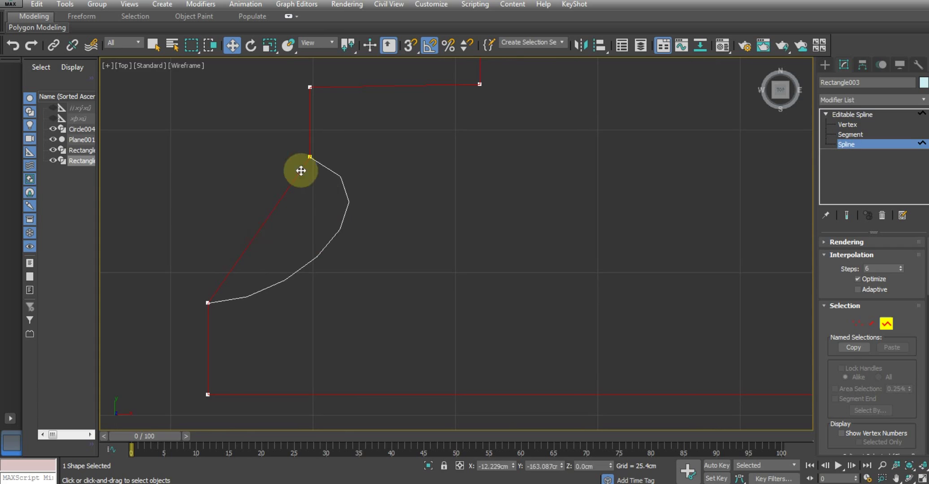
pyautogui.click(319, 158)
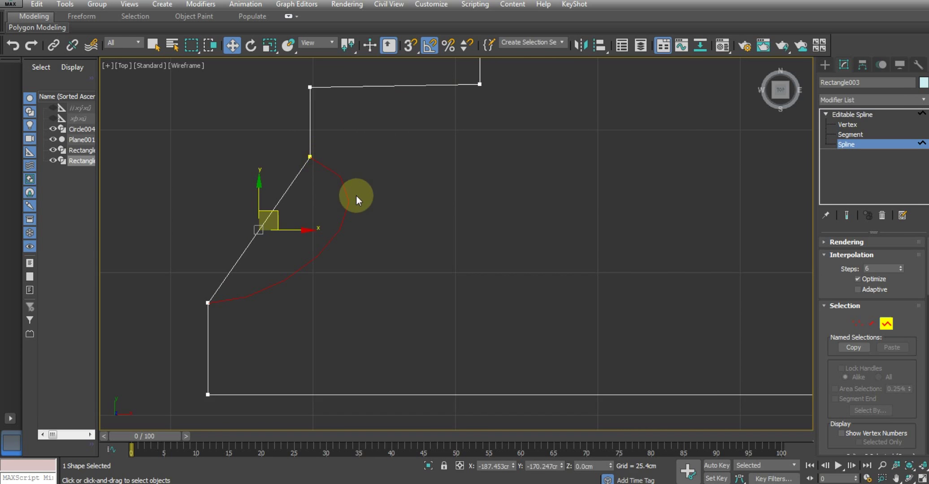
pyautogui.press('Delete')
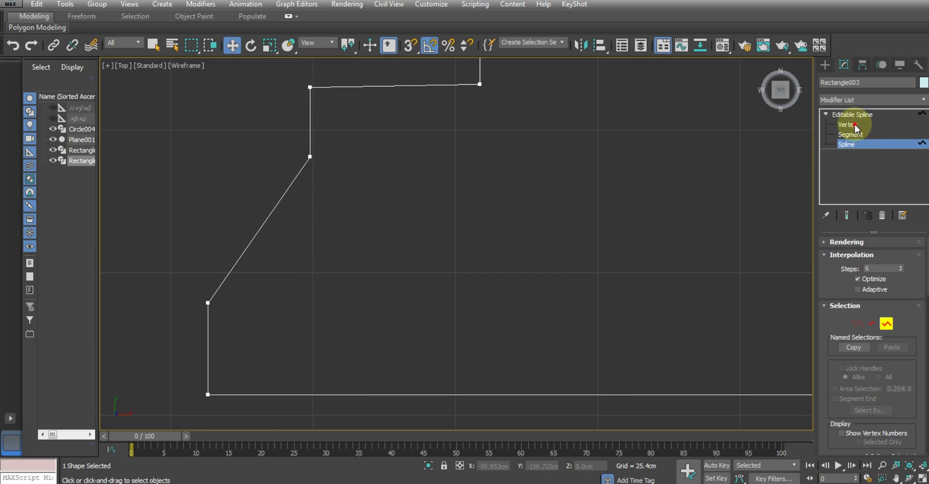
pyautogui.click(847, 124)
pyautogui.click(310, 157)
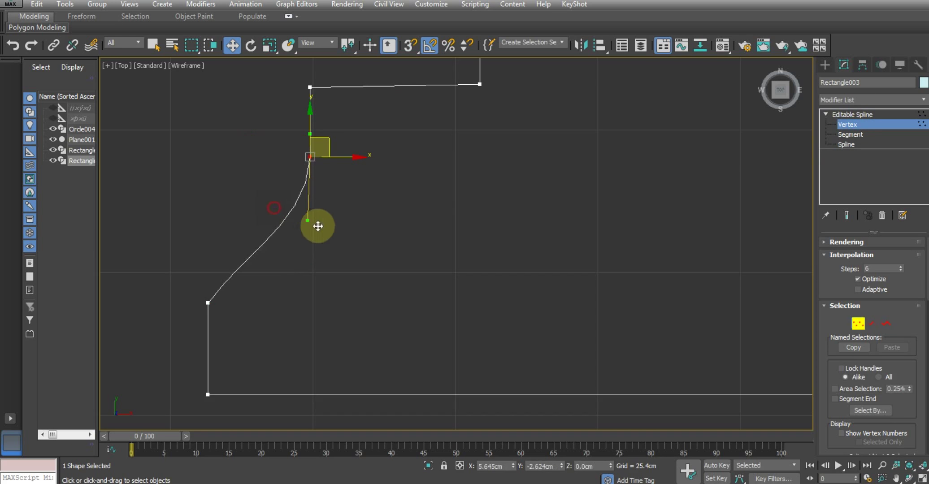
pyautogui.moveTo(317, 225); pyautogui.dragTo(348, 233)
pyautogui.press('F3')
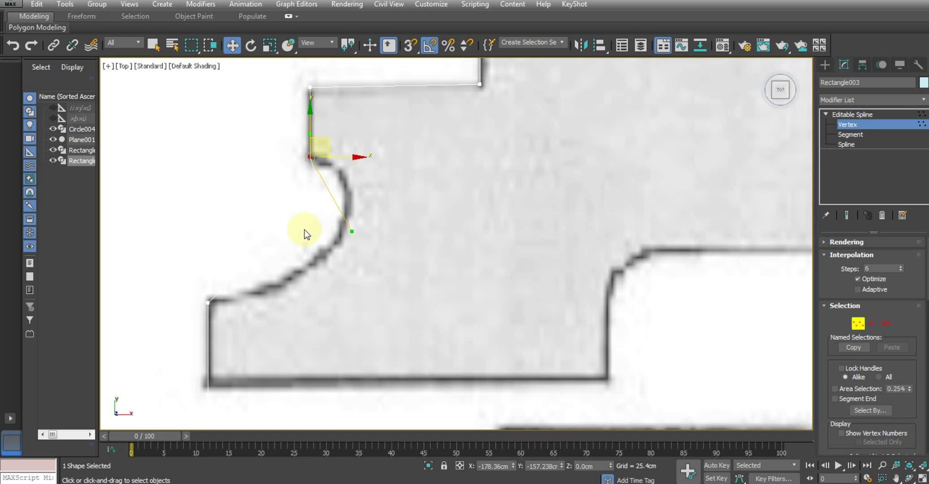
pyautogui.moveTo(349, 233); pyautogui.dragTo(434, 186)
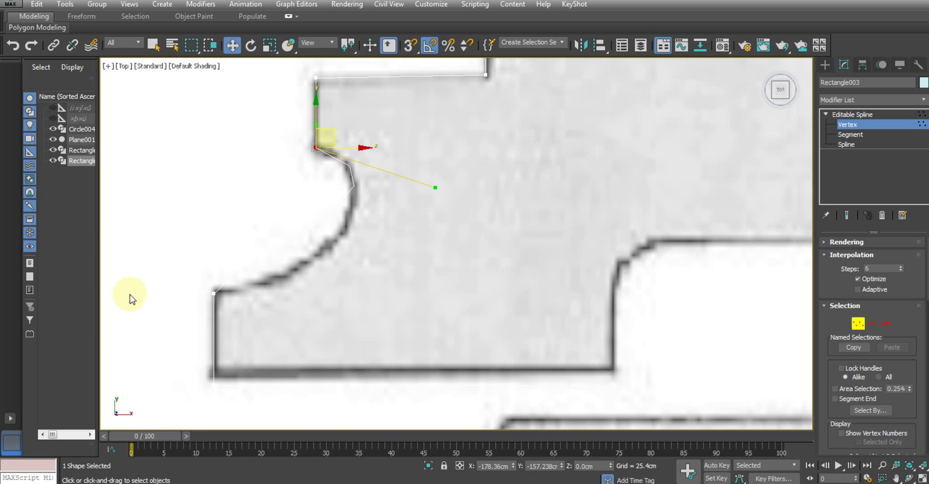
# Step: Fit the arc's lower-left and upper handles to the cutout and enable Adaptive interpolation
pyautogui.moveTo(188, 269); pyautogui.dragTo(226, 308)
pyautogui.moveTo(246, 244); pyautogui.dragTo(278, 302)
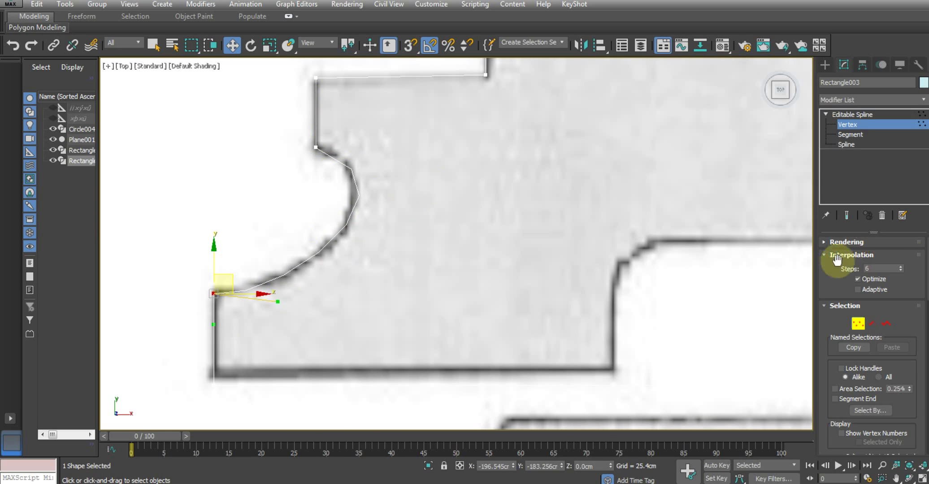
pyautogui.click(870, 290)
pyautogui.moveTo(372, 252); pyautogui.dragTo(362, 256, button='middle')
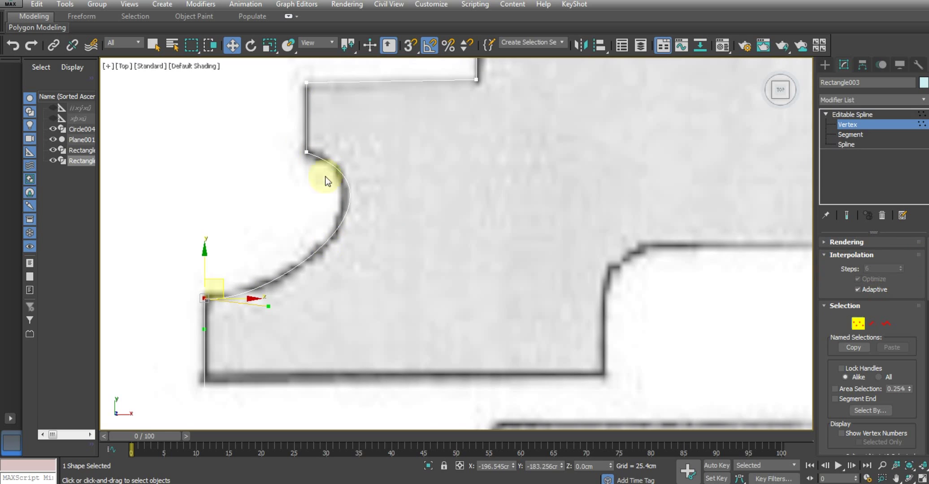
pyautogui.moveTo(271, 139); pyautogui.dragTo(332, 188)
pyautogui.moveTo(424, 195); pyautogui.dragTo(397, 204)
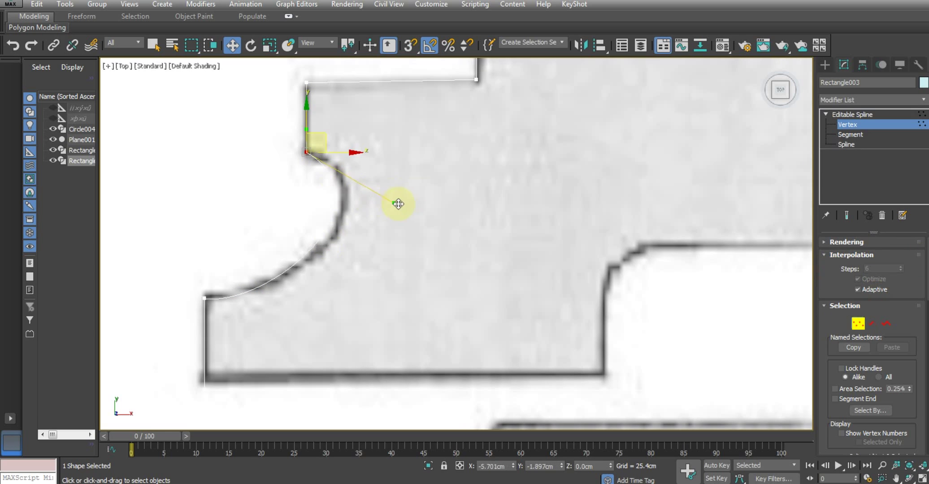
pyautogui.scroll(-2, 403, 202)
pyautogui.scroll(-2, 393, 204)
pyautogui.scroll(2, 386, 244)
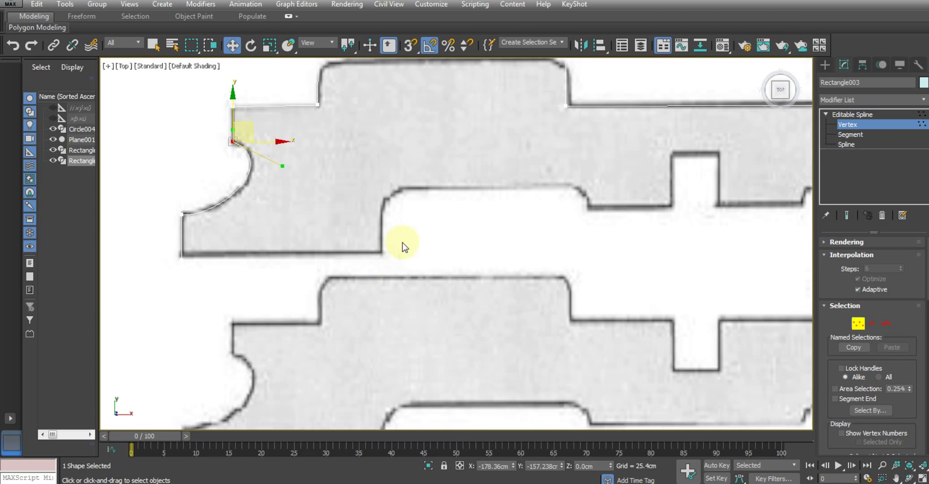
pyautogui.moveTo(399, 262); pyautogui.dragTo(344, 269, button='middle')
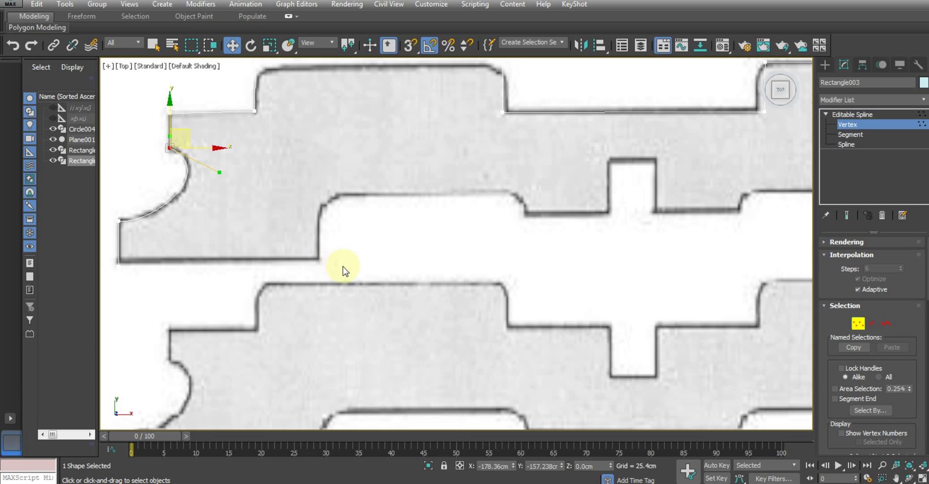
# Step: Refine a vertex onto the bottom edge and pan along the outline
pyautogui.rightClick(344, 264)
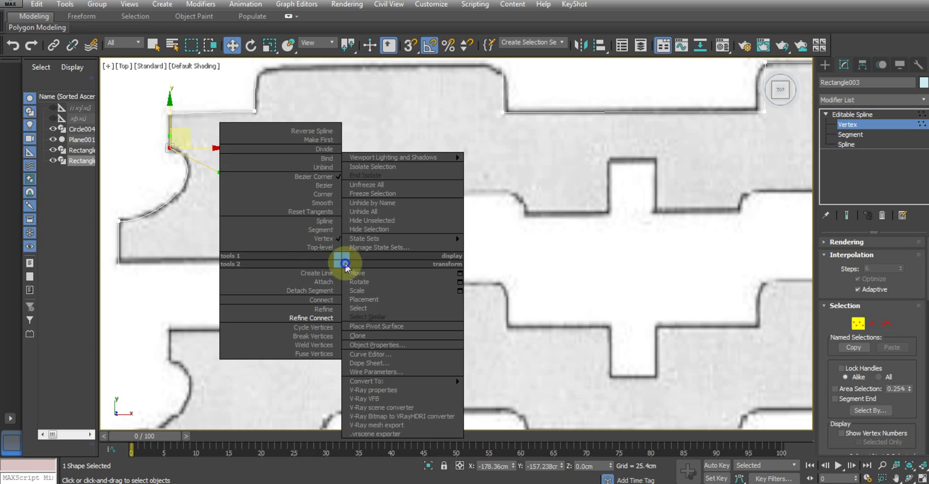
pyautogui.click(318, 310)
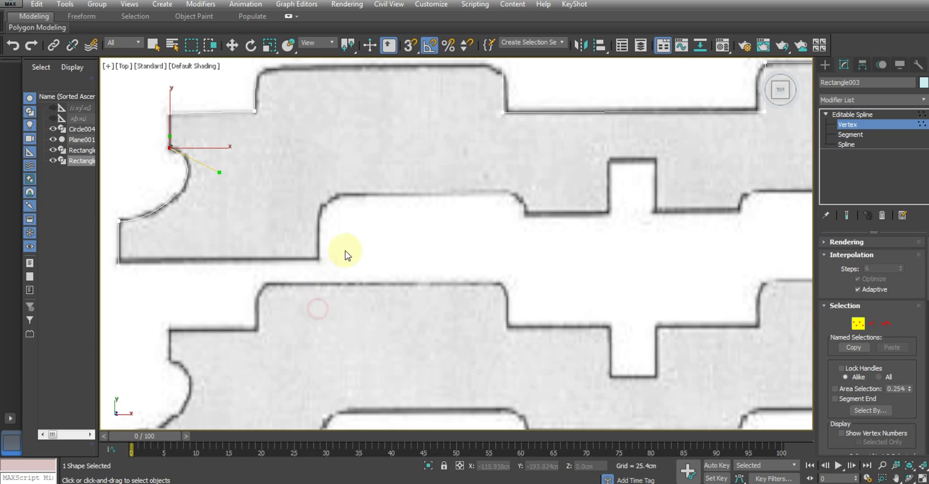
pyautogui.click(320, 262)
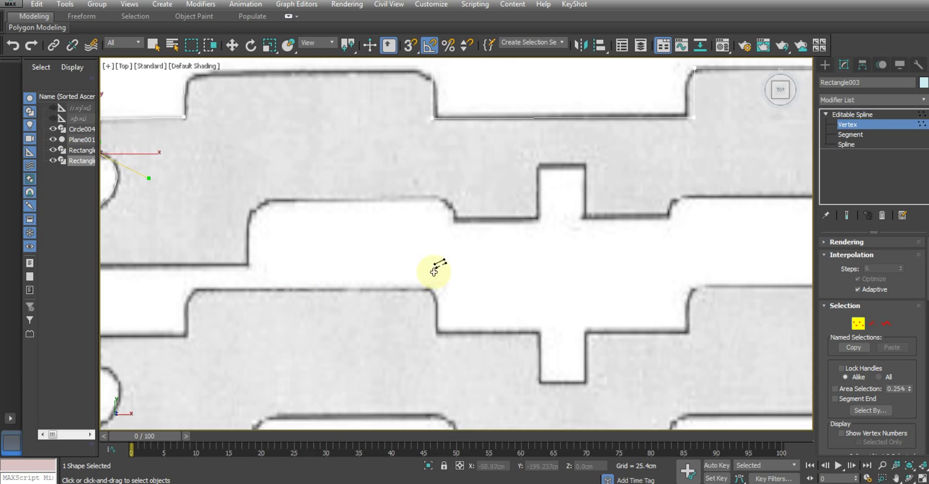
pyautogui.moveTo(372, 260)
pyautogui.mouseDown(button='middle')
pyautogui.moveTo(475, 269)
pyautogui.moveTo(489, 286)
pyautogui.mouseUp(button='middle')
pyautogui.scroll(-5, 463, 271)
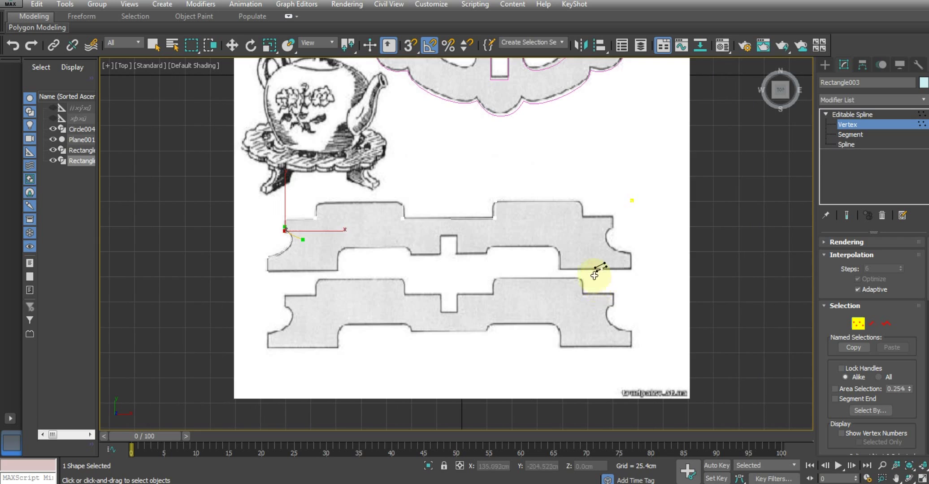
pyautogui.scroll(3, 559, 271)
pyautogui.moveTo(571, 265); pyautogui.dragTo(570, 276, button='middle')
pyautogui.scroll(-3, 570, 276)
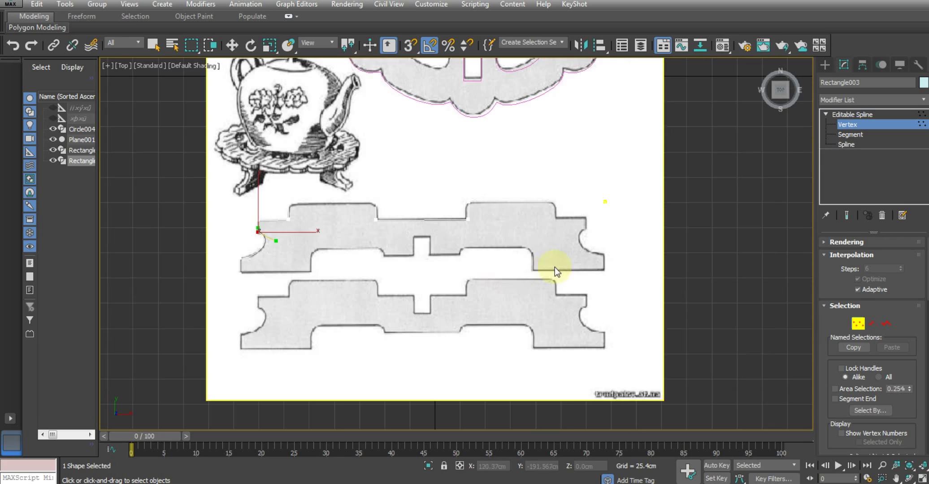
pyautogui.moveTo(472, 268); pyautogui.dragTo(445, 269, button='middle')
pyautogui.scroll(2, 414, 271)
pyautogui.moveTo(387, 280); pyautogui.dragTo(451, 284, button='middle')
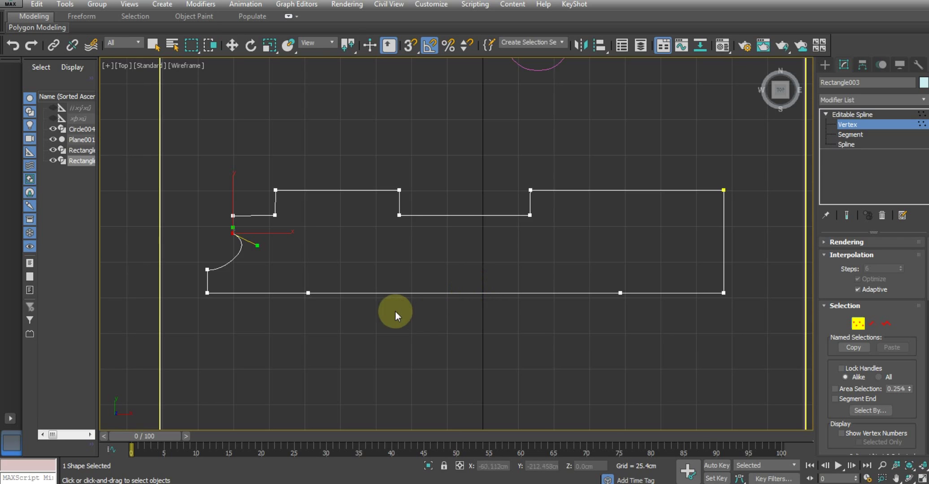
# Step: Remove the two extra bottom-edge vertices and divide the bottom and middle segments at their midpoints
pyautogui.press('w')
pyautogui.moveTo(289, 271); pyautogui.dragTo(628, 346)
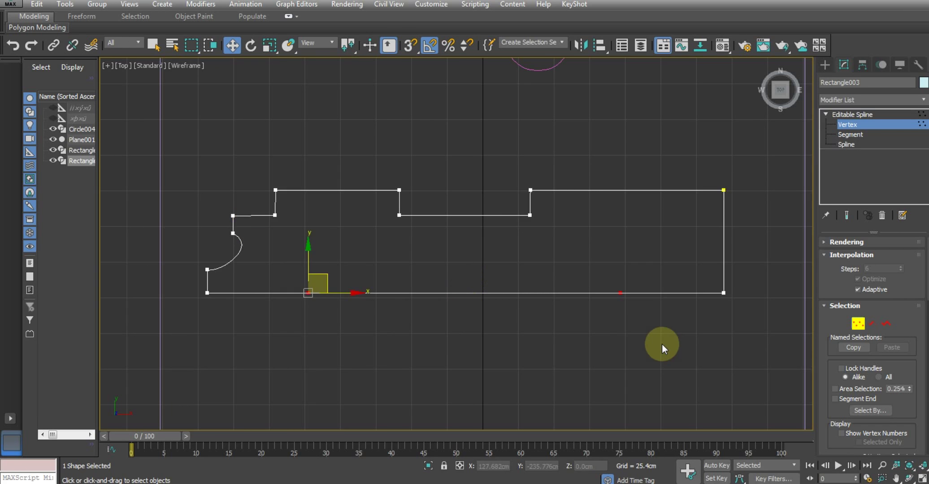
pyautogui.press('Delete')
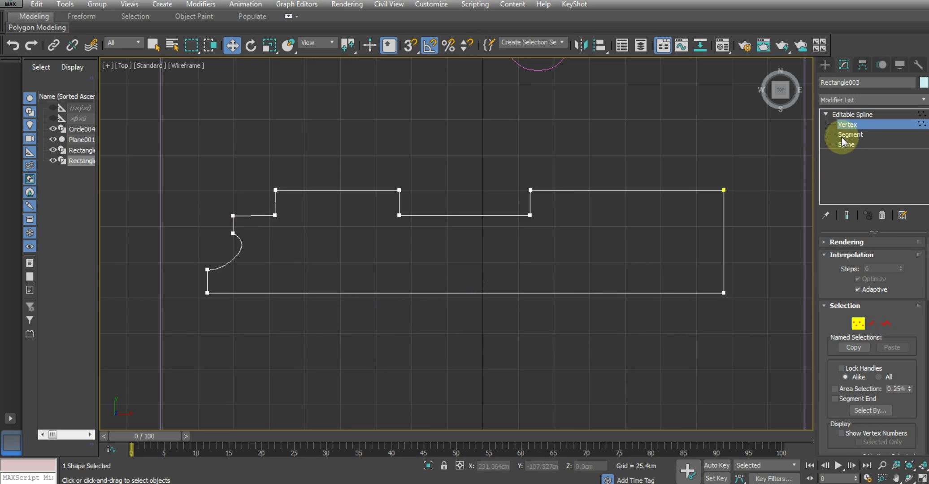
pyautogui.click(843, 136)
pyautogui.moveTo(500, 315); pyautogui.dragTo(475, 278)
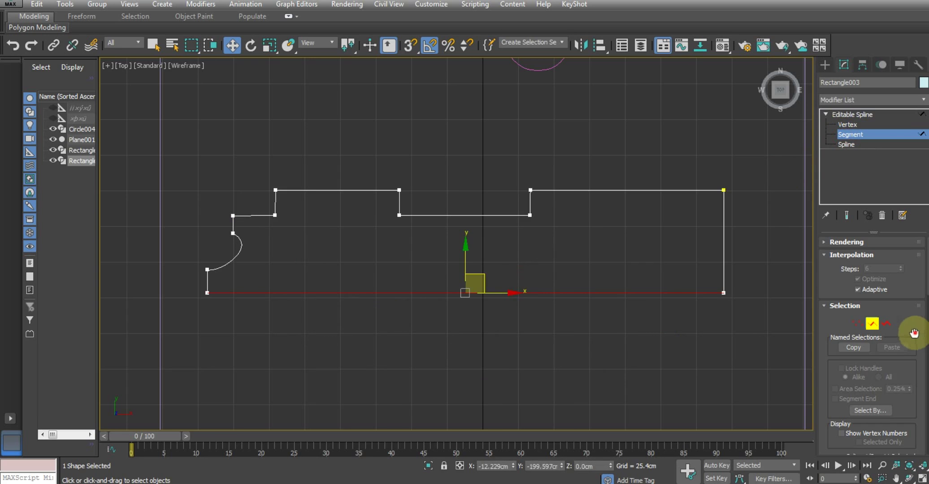
pyautogui.scroll(-3, 913, 333)
pyautogui.scroll(-3, 906, 325)
pyautogui.scroll(-3, 895, 332)
pyautogui.scroll(-3, 888, 341)
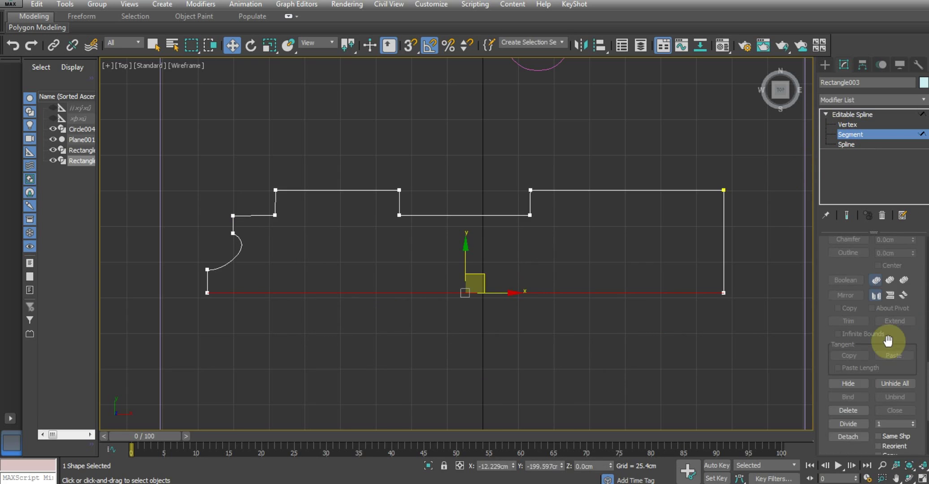
pyautogui.scroll(-3, 888, 341)
pyautogui.click(848, 318)
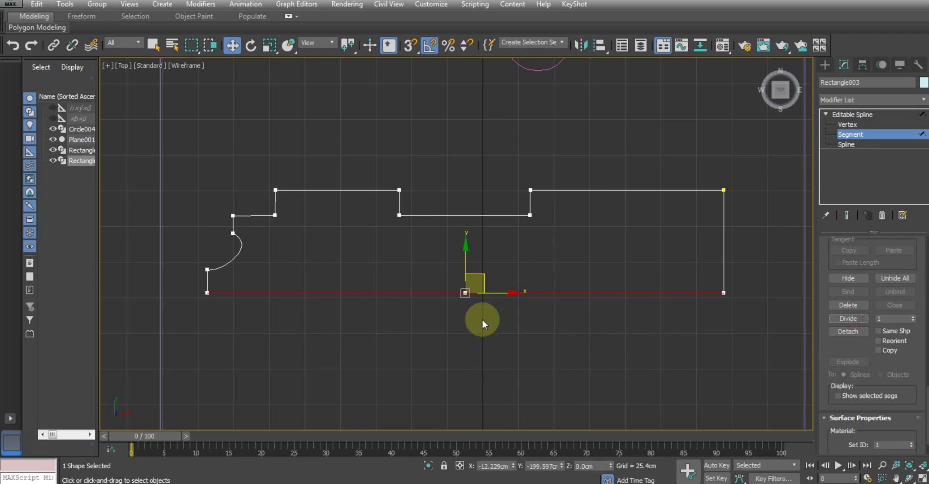
pyautogui.click(471, 215)
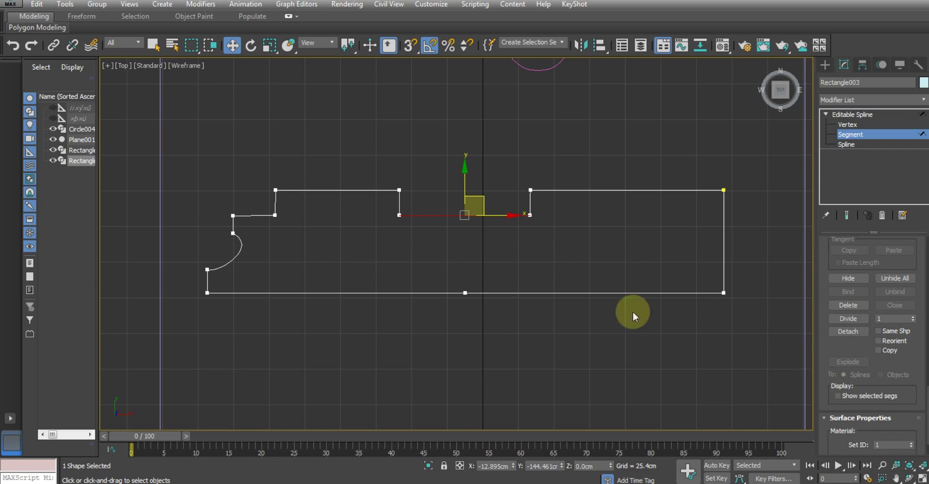
pyautogui.click(865, 320)
# Step: Delete the right-half segments of the outline
pyautogui.moveTo(332, 236); pyautogui.dragTo(333, 240, button='middle')
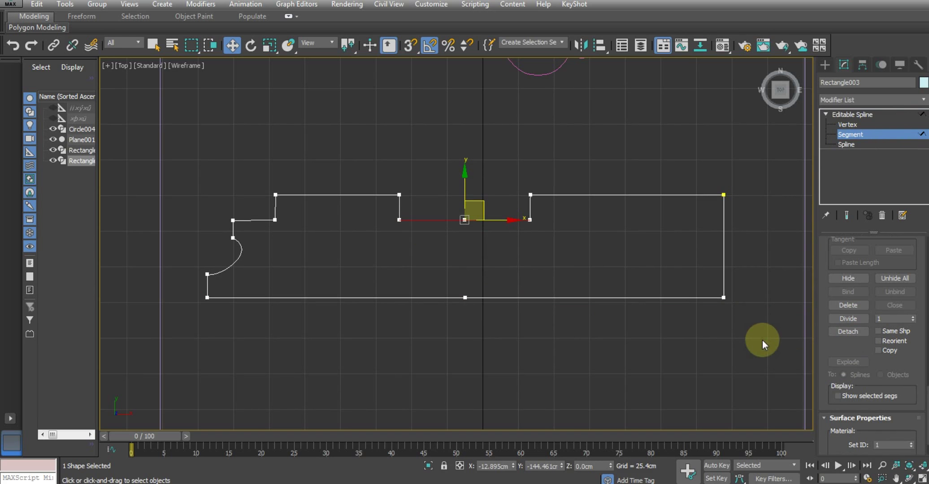
pyautogui.moveTo(513, 146); pyautogui.dragTo(512, 144)
pyautogui.press('Delete')
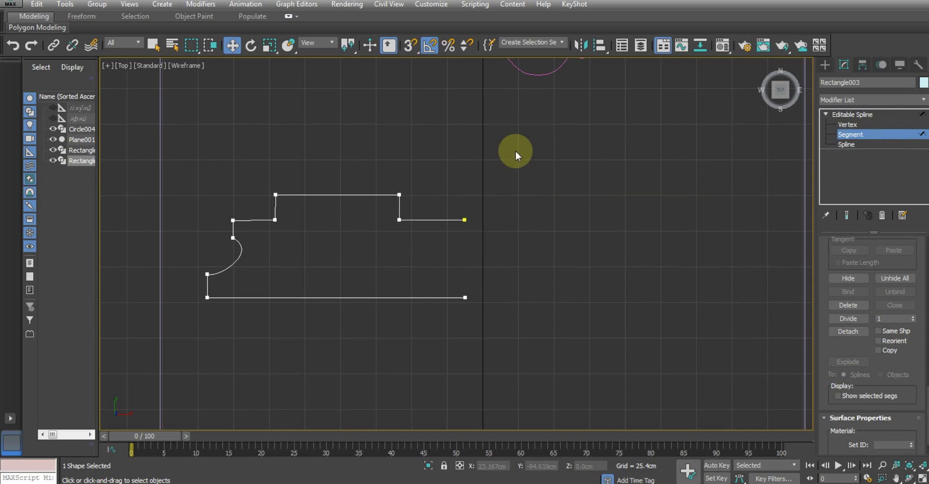
pyautogui.click(847, 125)
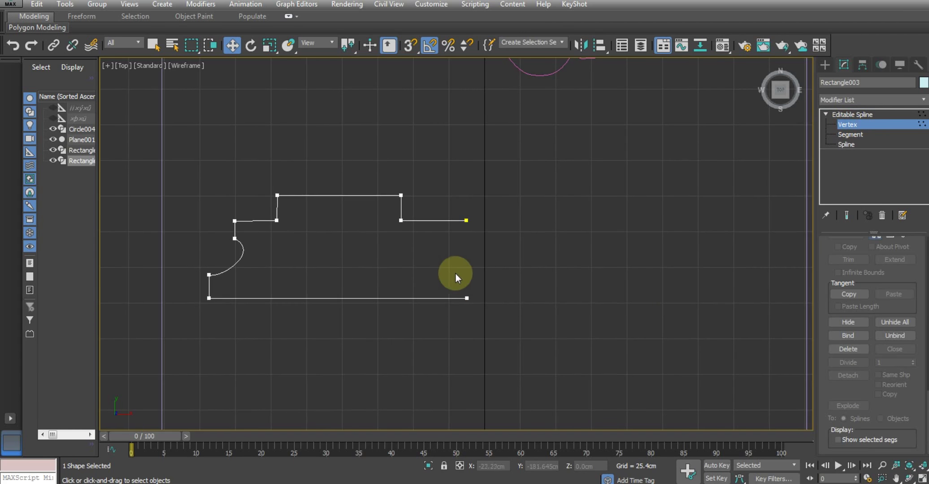
# Step: Raise the three bottom-edge vertices onto the traced bottom line
pyautogui.press('F3')
pyautogui.scroll(2, 432, 314)
pyautogui.scroll(3, 423, 315)
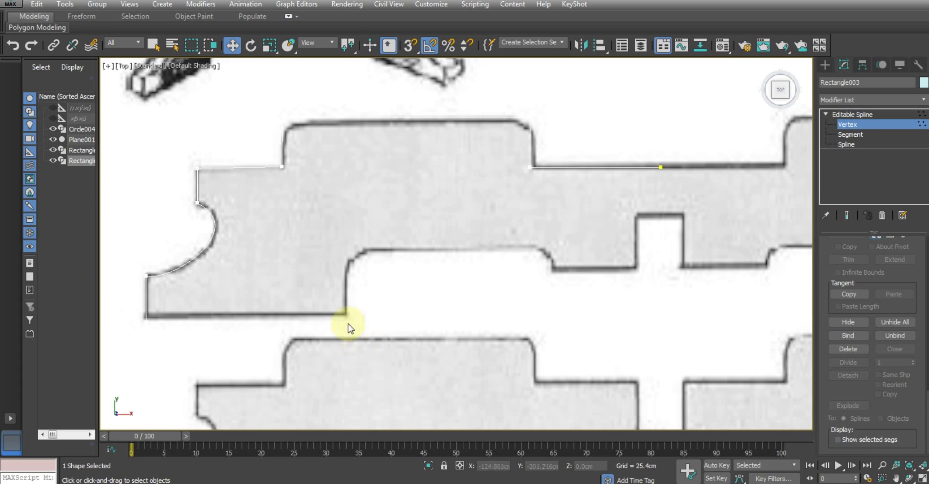
pyautogui.rightClick(350, 316)
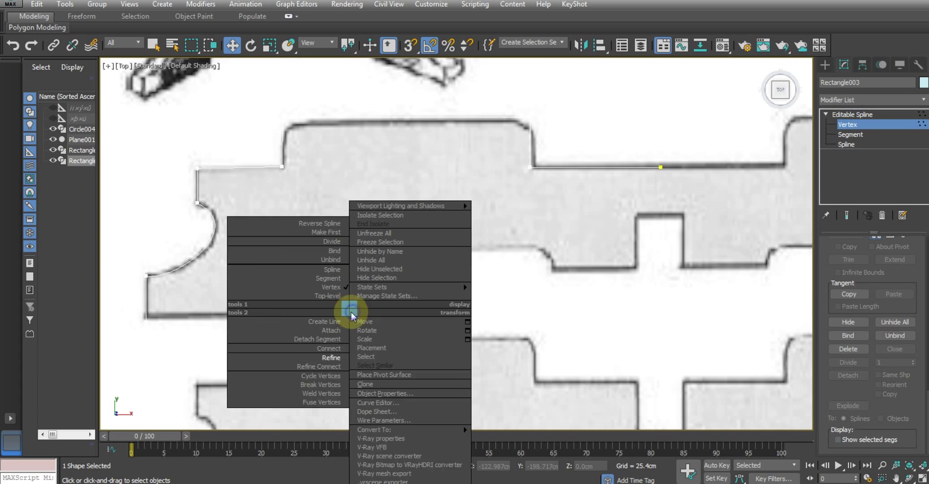
pyautogui.click(332, 364)
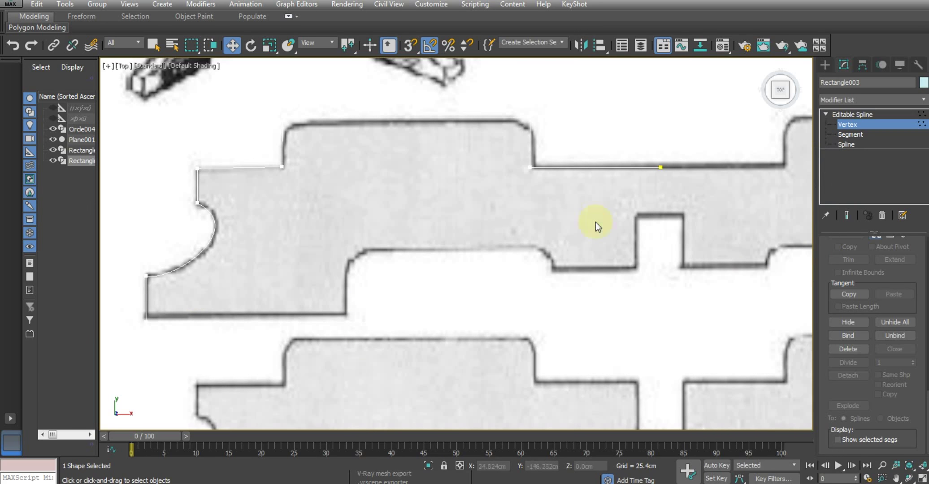
pyautogui.moveTo(114, 306); pyautogui.dragTo(774, 357)
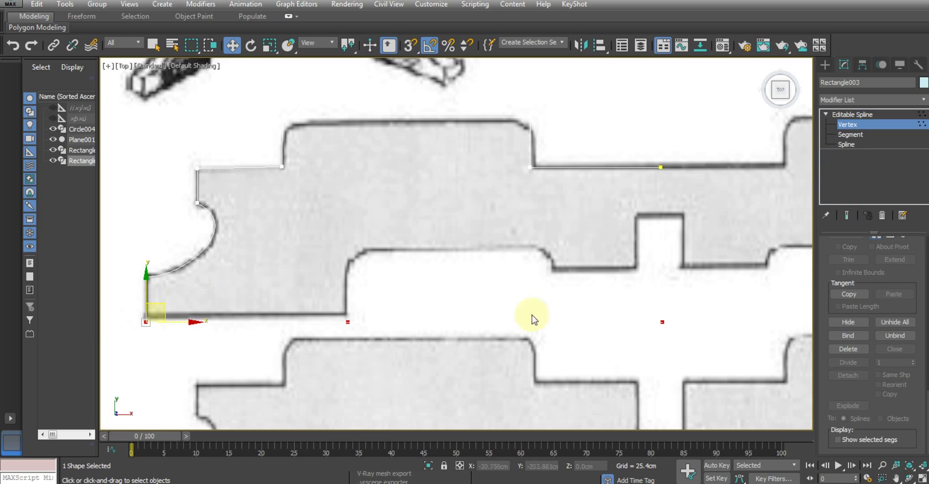
pyautogui.moveTo(147, 285); pyautogui.dragTo(148, 278)
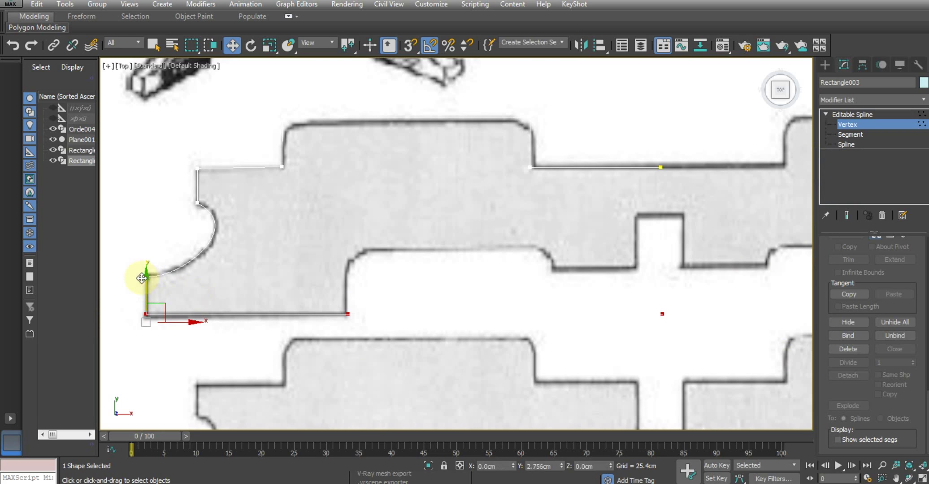
# Step: Refine a vertex near the notch and raise the two vertices below it onto the notch edge
pyautogui.rightClick(553, 312)
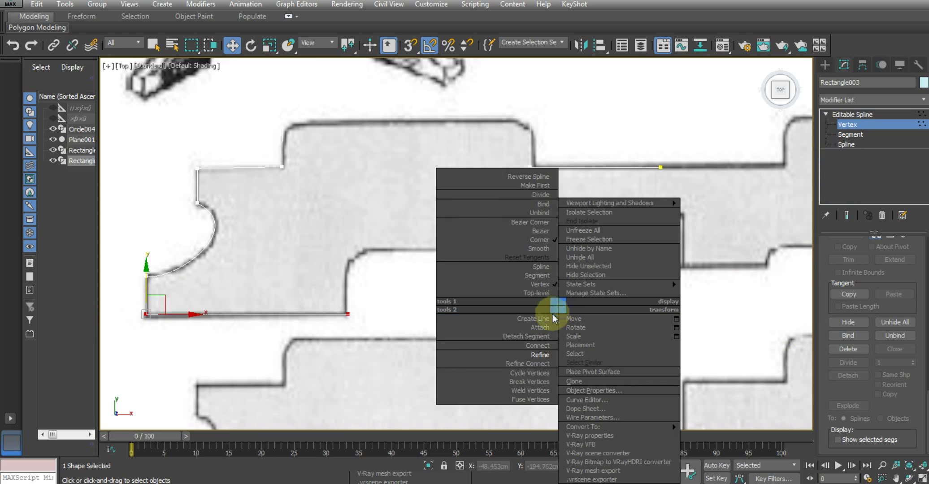
pyautogui.click(541, 357)
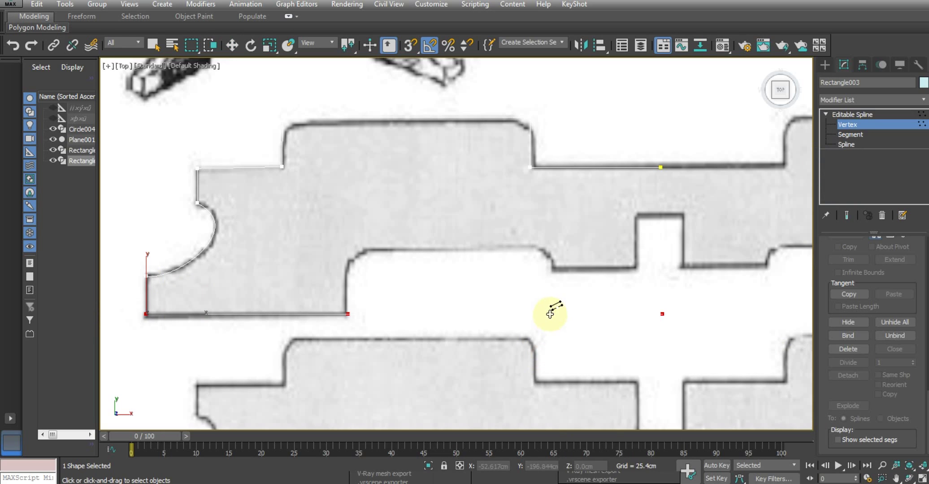
pyautogui.click(546, 321)
pyautogui.rightClick(553, 316)
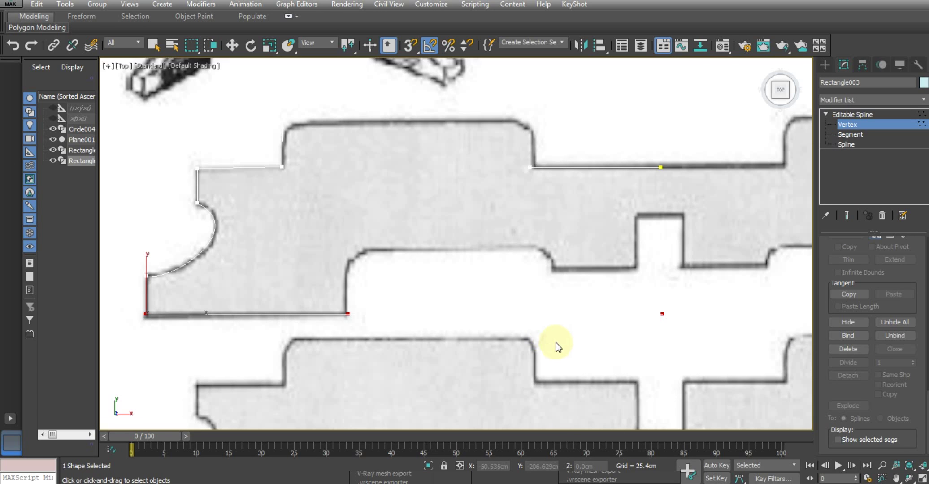
pyautogui.moveTo(646, 355); pyautogui.dragTo(691, 365)
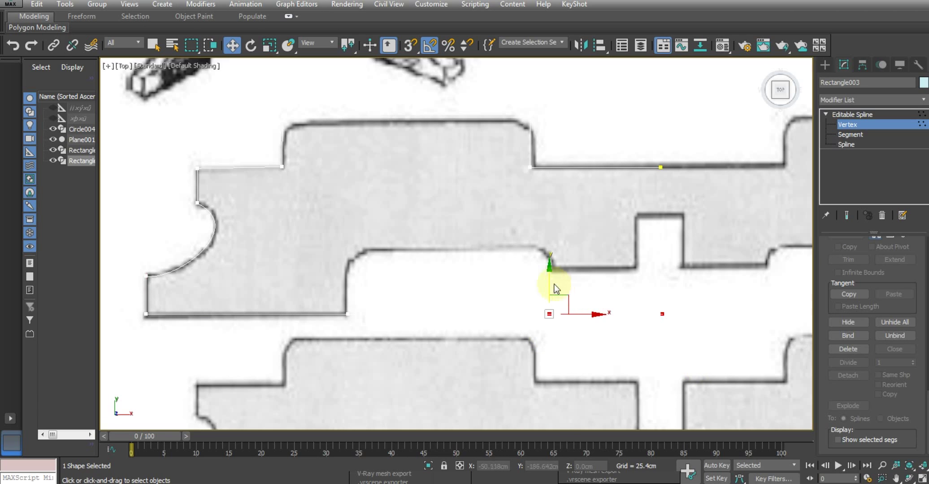
pyautogui.moveTo(555, 285); pyautogui.dragTo(546, 221)
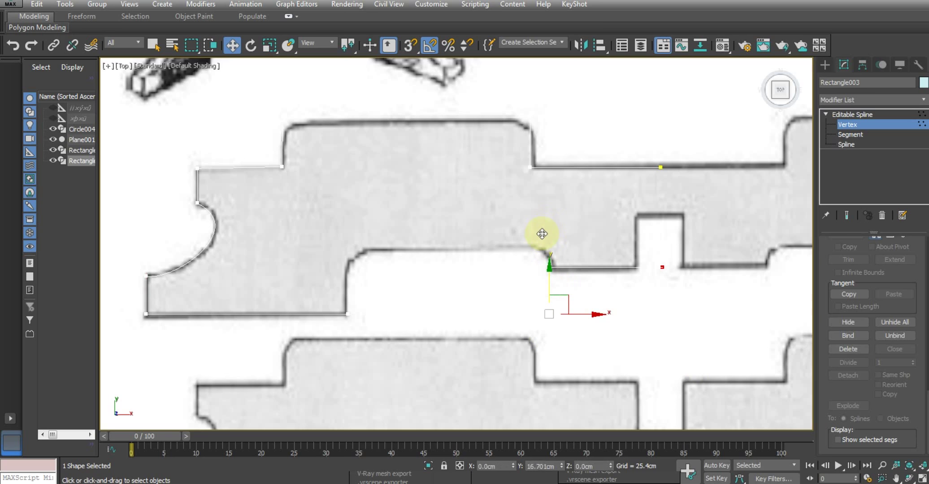
# Step: Refine two new points at the notch and raise them about 16.56cm
pyautogui.click(662, 267)
pyautogui.scroll(4, 667, 265)
pyautogui.rightClick(652, 284)
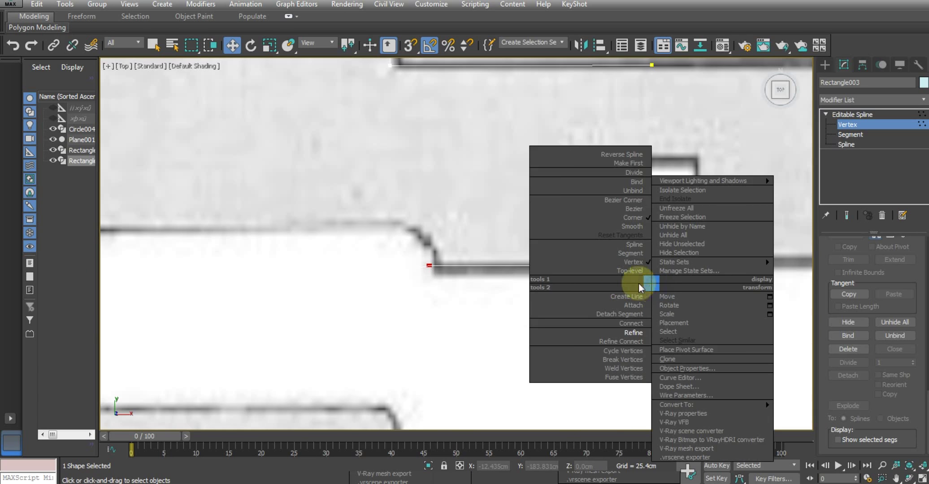
pyautogui.click(619, 332)
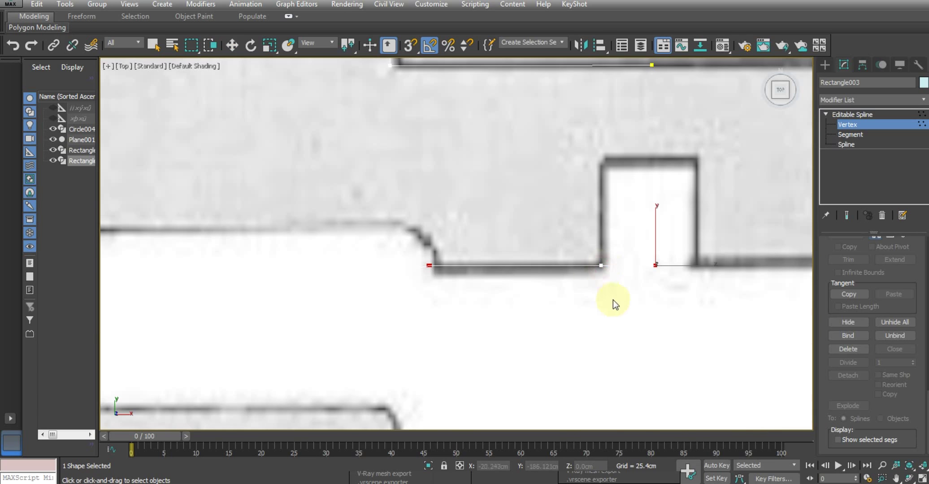
pyautogui.press('w')
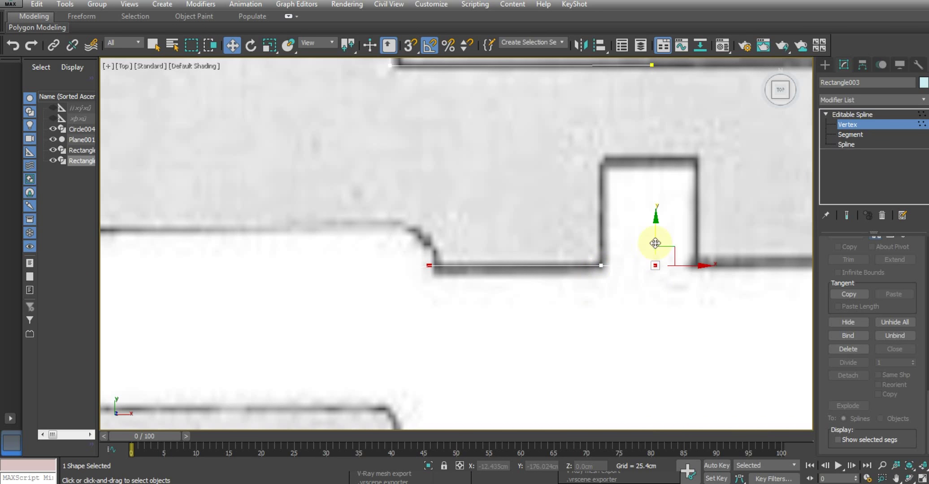
pyautogui.moveTo(655, 243); pyautogui.dragTo(661, 150)
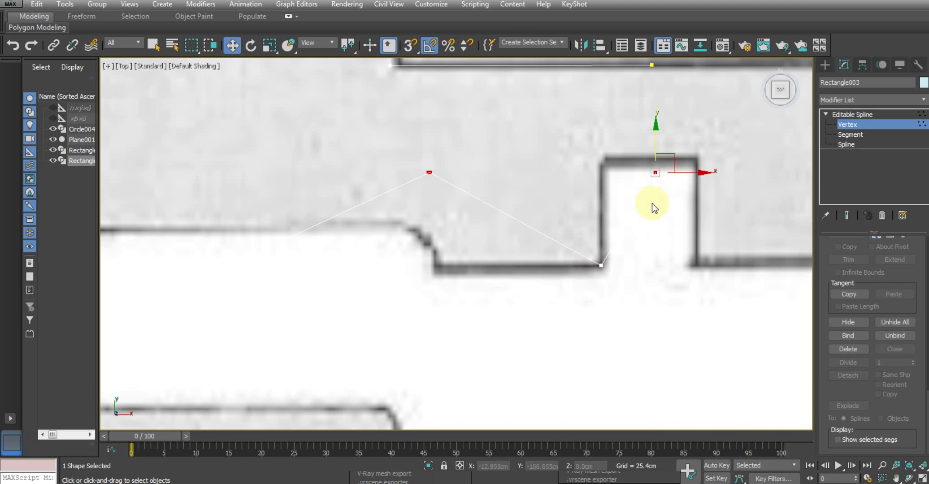
pyautogui.click(494, 252)
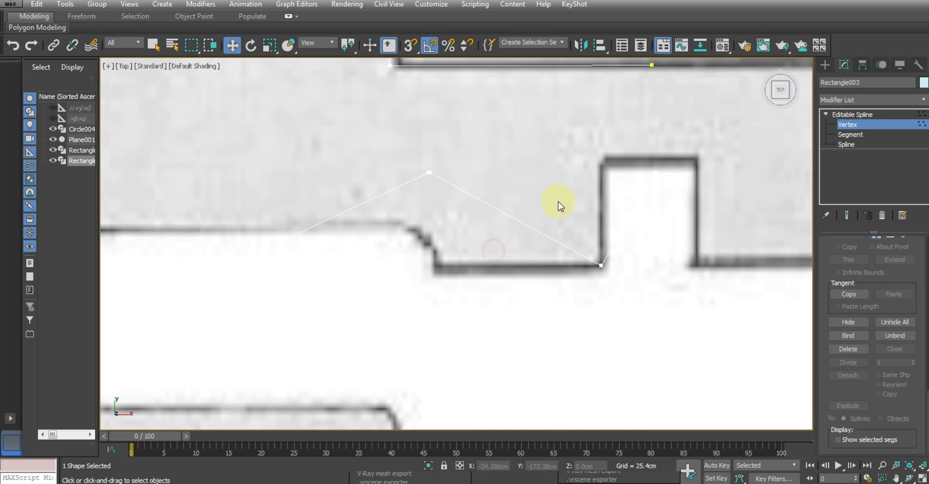
# Step: Add a point on the notch's top edge and align it with the notch corner
pyautogui.rightClick(646, 210)
pyautogui.click(621, 258)
pyautogui.click(635, 207)
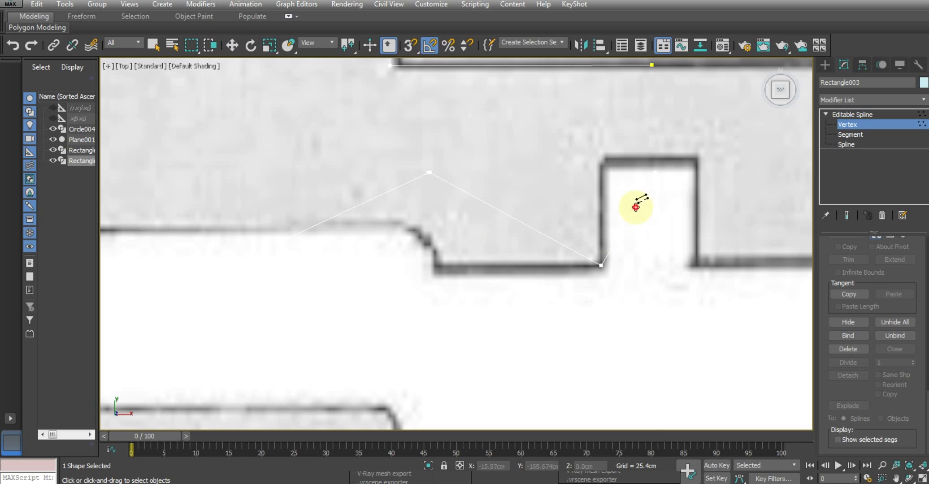
pyautogui.rightClick(638, 224)
pyautogui.moveTo(656, 209)
pyautogui.mouseDown()
pyautogui.moveTo(620, 189)
pyautogui.moveTo(599, 135)
pyautogui.mouseUp()
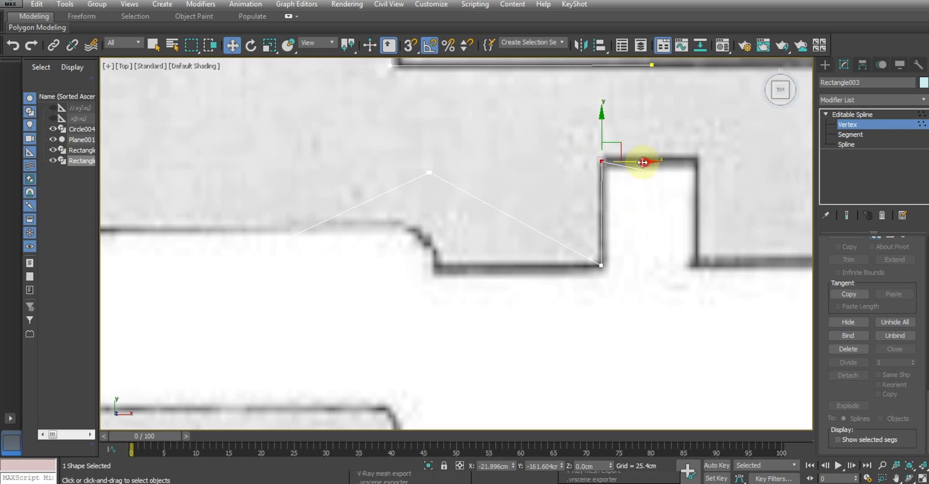
pyautogui.moveTo(643, 160); pyautogui.dragTo(644, 161)
pyautogui.moveTo(670, 191); pyautogui.dragTo(652, 135)
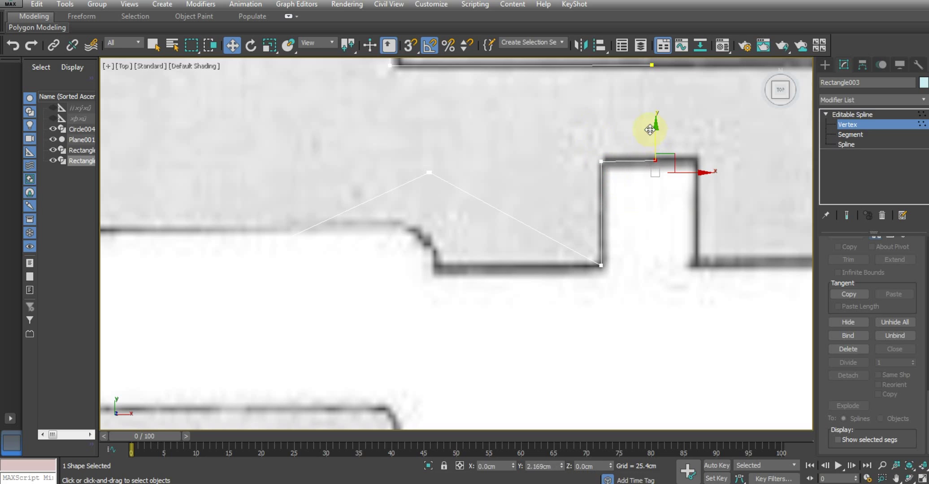
# Step: Lower the outline point beside the notch onto the notch's bottom edge
pyautogui.scroll(-3, 461, 200)
pyautogui.scroll(1, 529, 197)
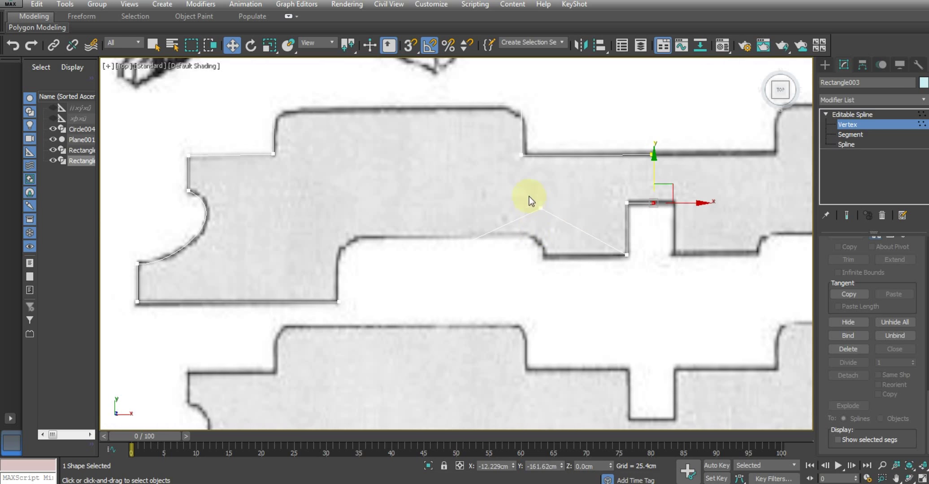
pyautogui.click(541, 206)
pyautogui.moveTo(547, 196); pyautogui.dragTo(541, 223)
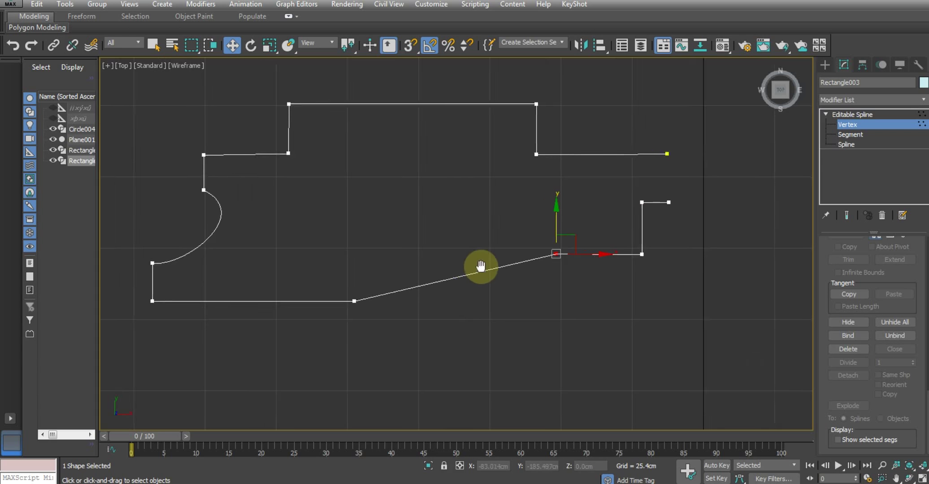
pyautogui.scroll(2, 377, 286)
pyautogui.scroll(2, 390, 285)
# Step: Refine the outline and raise the step's lower corner vertex to the top edge
pyautogui.rightClick(436, 267)
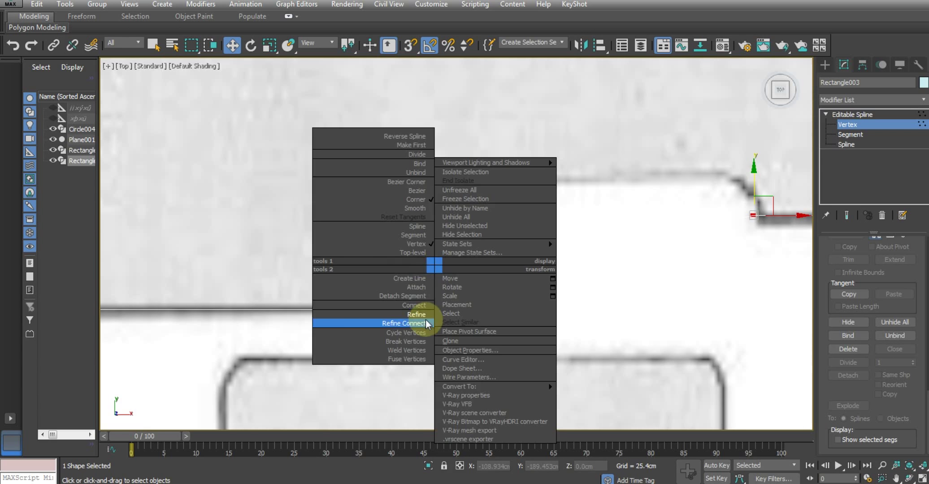
pyautogui.click(425, 320)
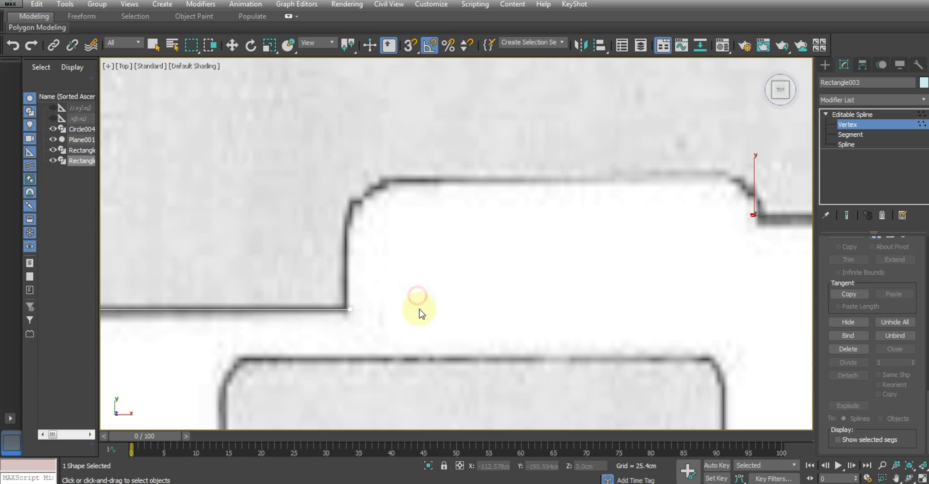
pyautogui.press('w')
pyautogui.click(416, 294)
pyautogui.moveTo(414, 255)
pyautogui.mouseDown()
pyautogui.moveTo(447, 217)
pyautogui.moveTo(400, 201)
pyautogui.mouseUp()
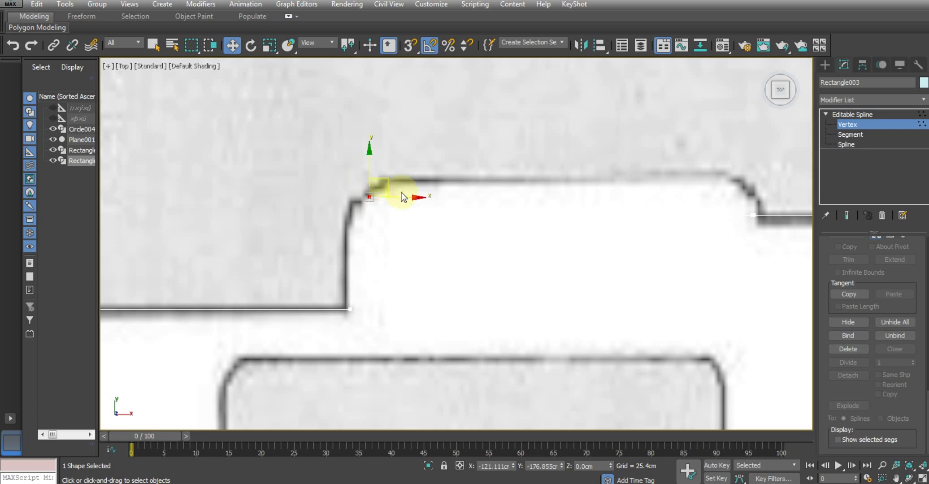
# Step: Zoom in and add a new vertex on the step's top edge line
pyautogui.moveTo(677, 227); pyautogui.dragTo(515, 245, button='middle')
pyautogui.scroll(3, 579, 228)
pyautogui.scroll(4, 572, 228)
pyautogui.rightClick(568, 217)
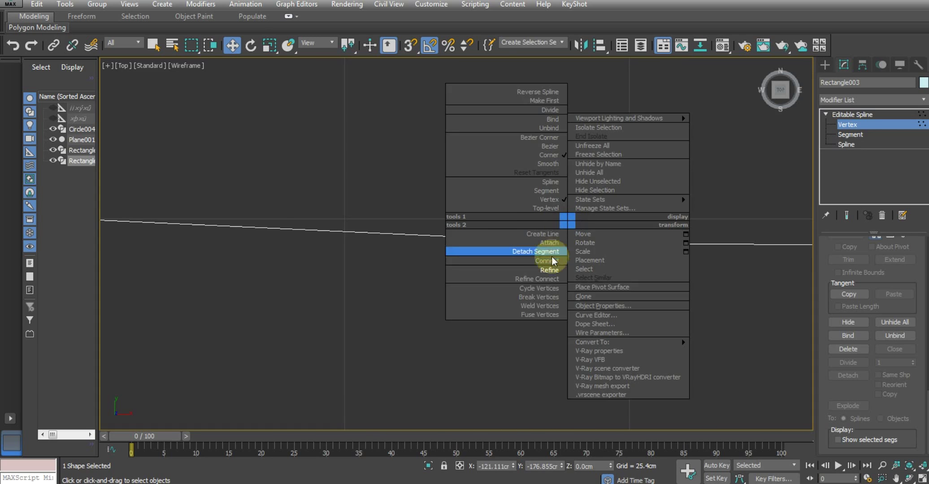
pyautogui.click(549, 264)
pyautogui.click(549, 241)
# Step: Move the new vertex onto the reference drawing's top edge
pyautogui.press('w')
pyautogui.moveTo(529, 218); pyautogui.dragTo(569, 277)
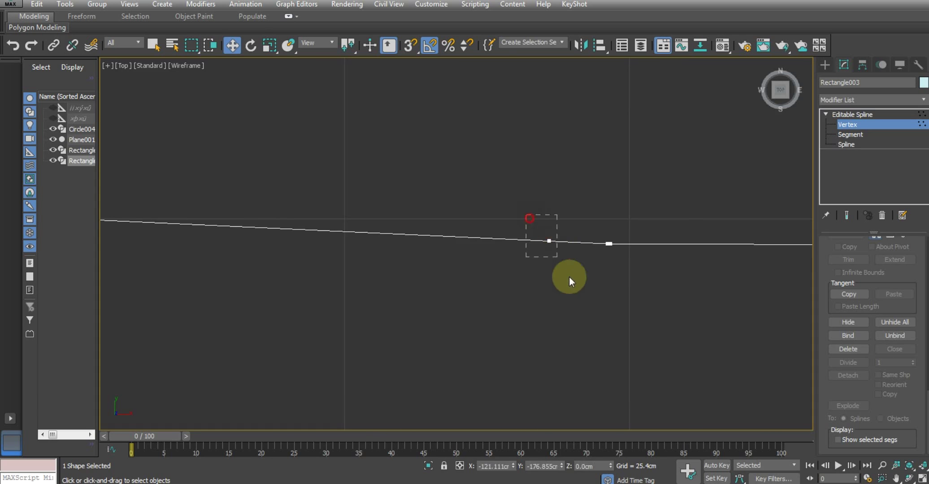
pyautogui.moveTo(545, 209); pyautogui.dragTo(551, 152)
pyautogui.press('F3')
pyautogui.scroll(-3, 579, 184)
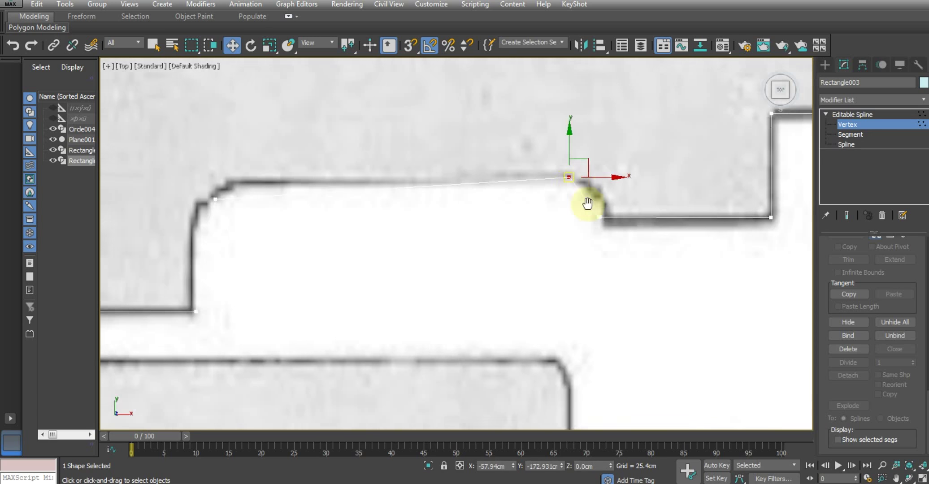
pyautogui.moveTo(590, 207); pyautogui.dragTo(689, 239, button='middle')
# Step: Slide the step's left corner vertex left along the top edge
pyautogui.click(314, 229)
pyautogui.moveTo(345, 246); pyautogui.dragTo(389, 259, button='middle')
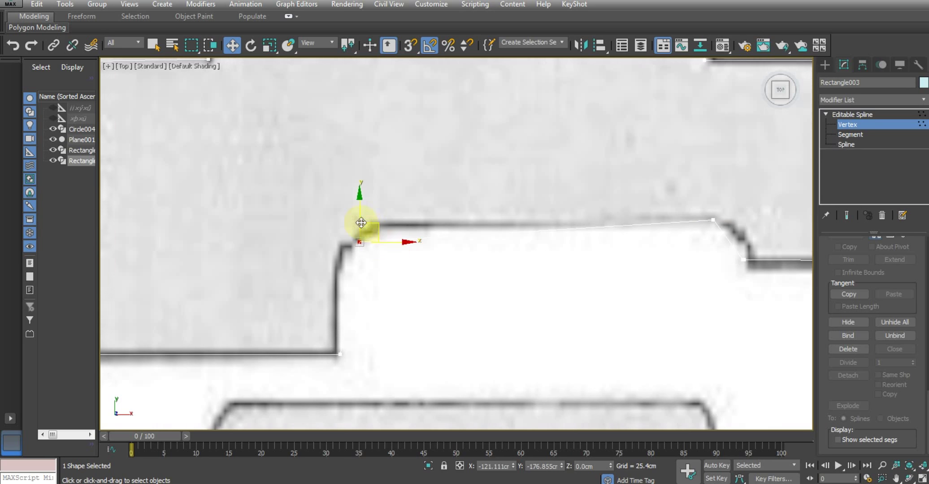
pyautogui.moveTo(359, 220); pyautogui.dragTo(357, 195)
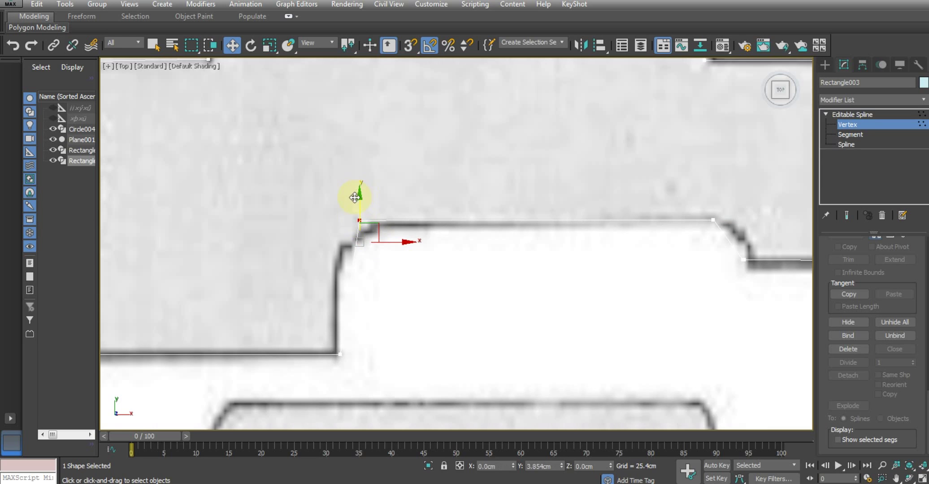
pyautogui.rightClick(355, 199)
pyautogui.moveTo(404, 220)
pyautogui.mouseDown()
pyautogui.moveTo(385, 218)
pyautogui.moveTo(357, 242)
pyautogui.mouseUp()
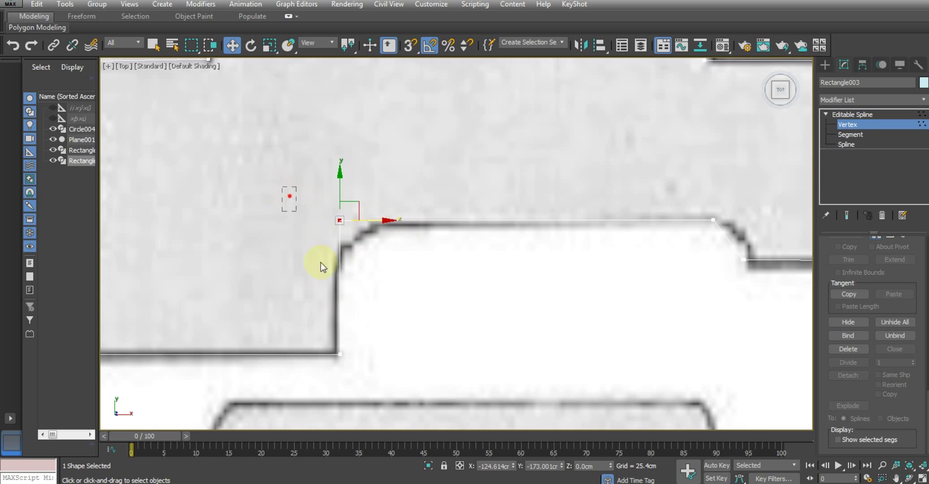
# Step: Nudge the bottom-left and top-left corner vertices slightly along X
pyautogui.click(340, 354)
pyautogui.moveTo(375, 355); pyautogui.dragTo(371, 357)
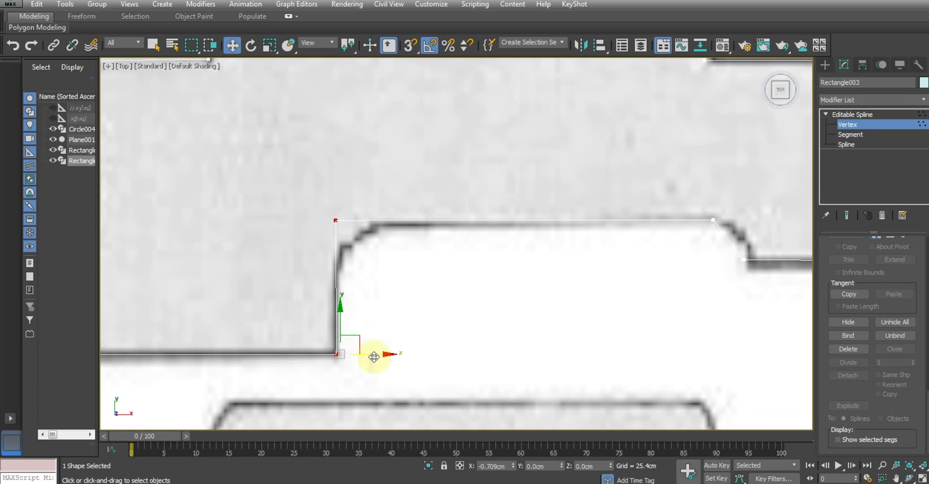
pyautogui.click(389, 299)
pyautogui.click(335, 220)
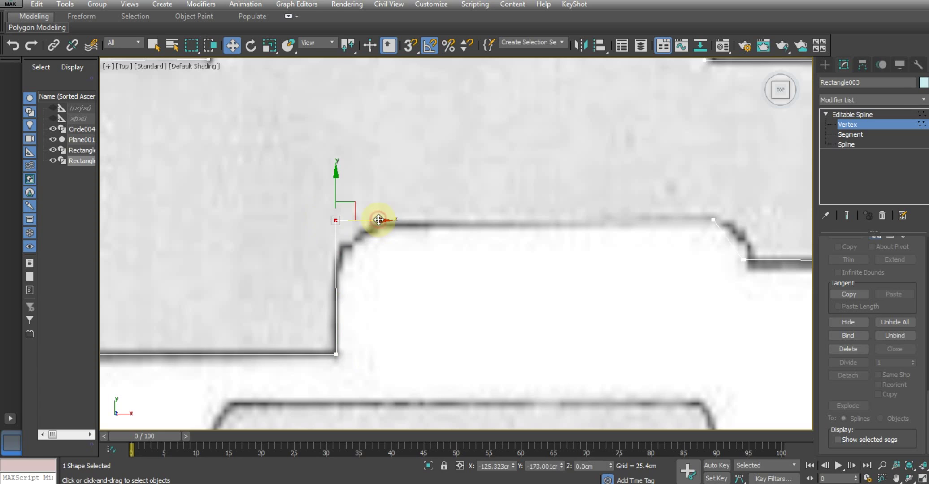
pyautogui.moveTo(380, 220); pyautogui.dragTo(379, 219)
# Step: Select the upper and lower corner vertices at the step's right end
pyautogui.moveTo(730, 262); pyautogui.dragTo(553, 265, button='middle')
pyautogui.moveTo(504, 202); pyautogui.dragTo(595, 226)
pyautogui.moveTo(615, 295); pyautogui.dragTo(616, 296)
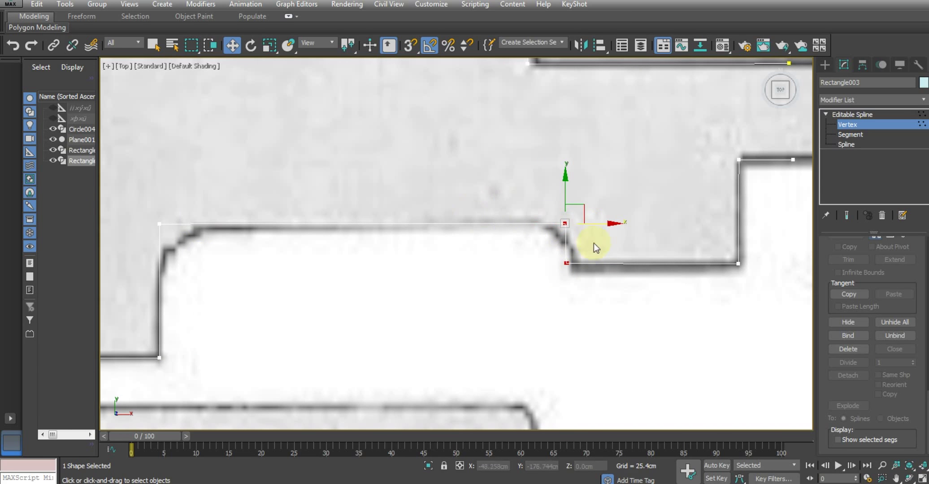
pyautogui.scroll(-3, 587, 231)
pyautogui.scroll(-3, 538, 233)
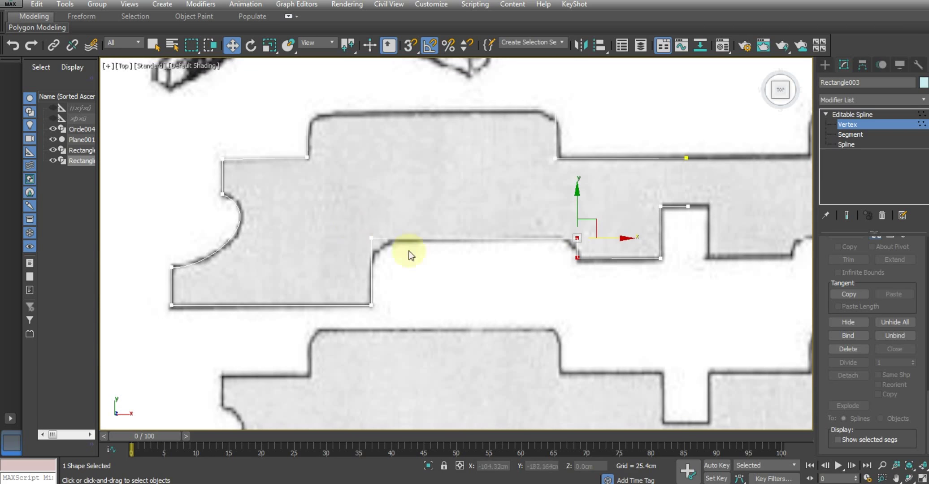
pyautogui.moveTo(604, 248); pyautogui.dragTo(605, 248)
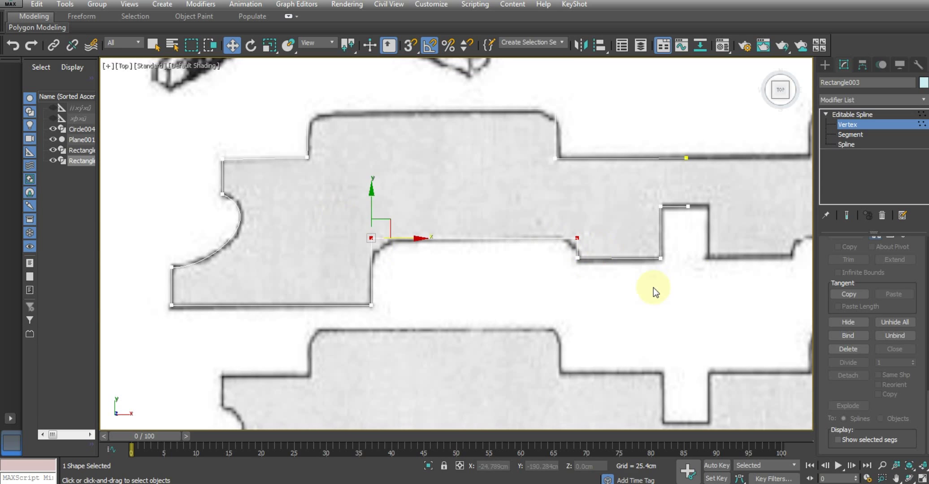
pyautogui.moveTo(585, 259); pyautogui.dragTo(559, 239, button='middle')
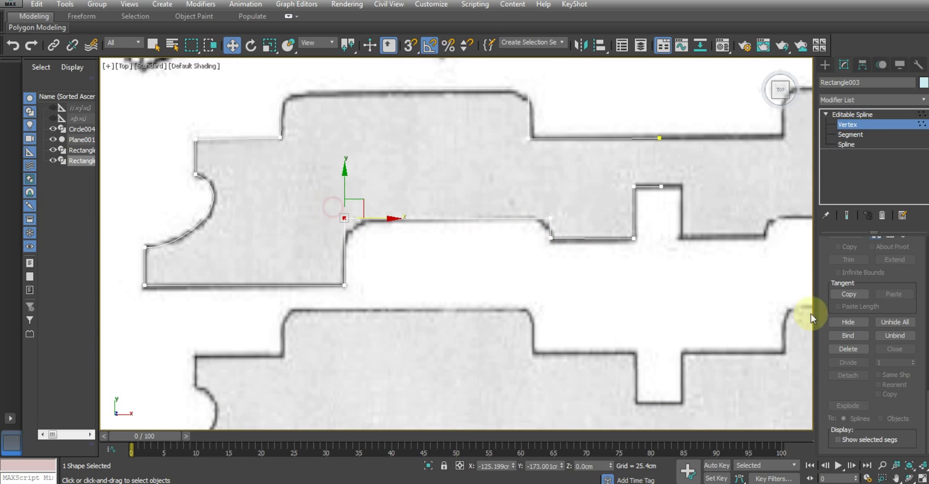
# Step: Fillet the step's left corner and slightly round its right corner
pyautogui.scroll(3, 845, 401)
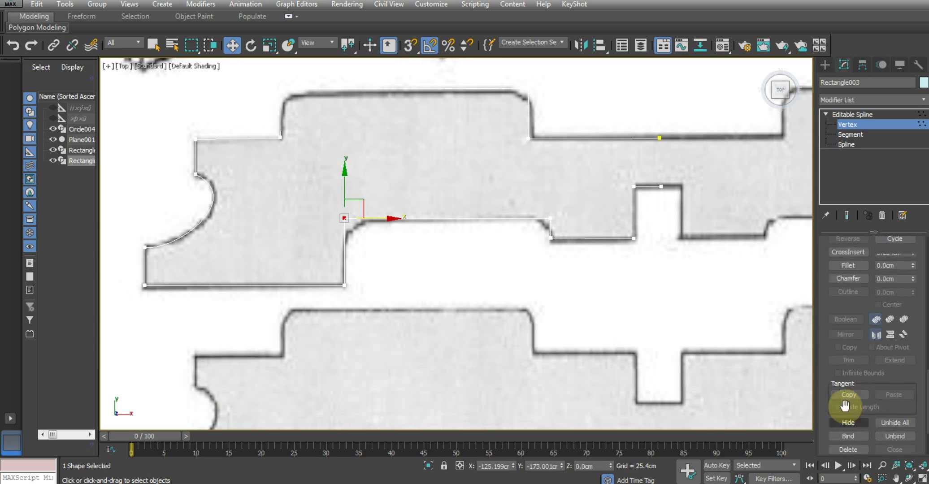
pyautogui.scroll(3, 845, 406)
pyautogui.click(856, 388)
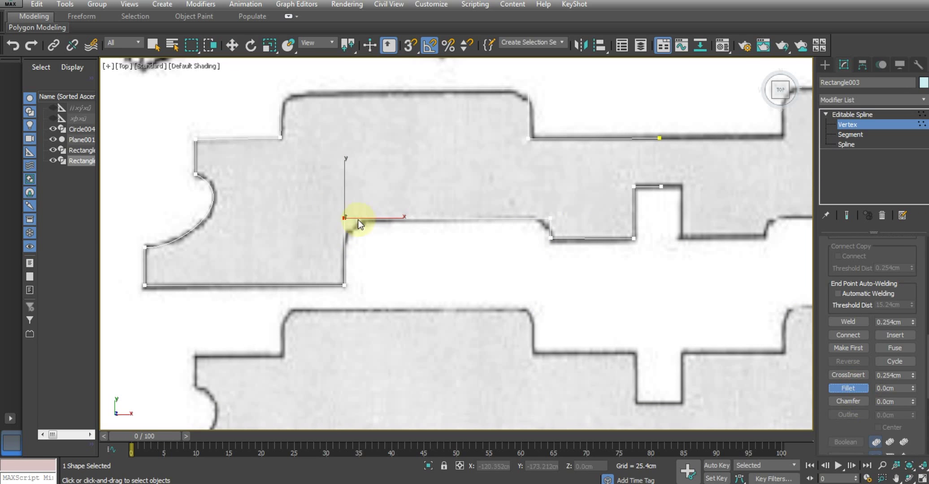
pyautogui.moveTo(348, 219); pyautogui.dragTo(346, 191)
pyautogui.scroll(5, 566, 212)
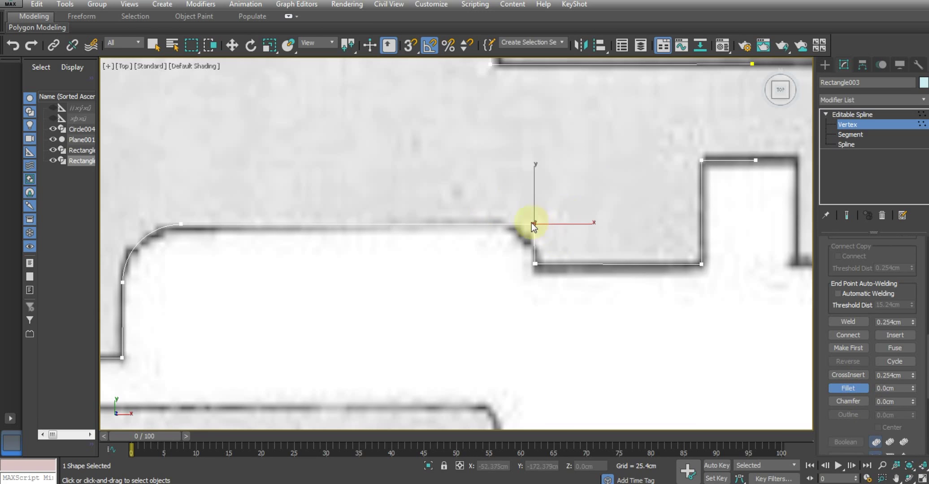
pyautogui.moveTo(533, 224); pyautogui.dragTo(520, 210)
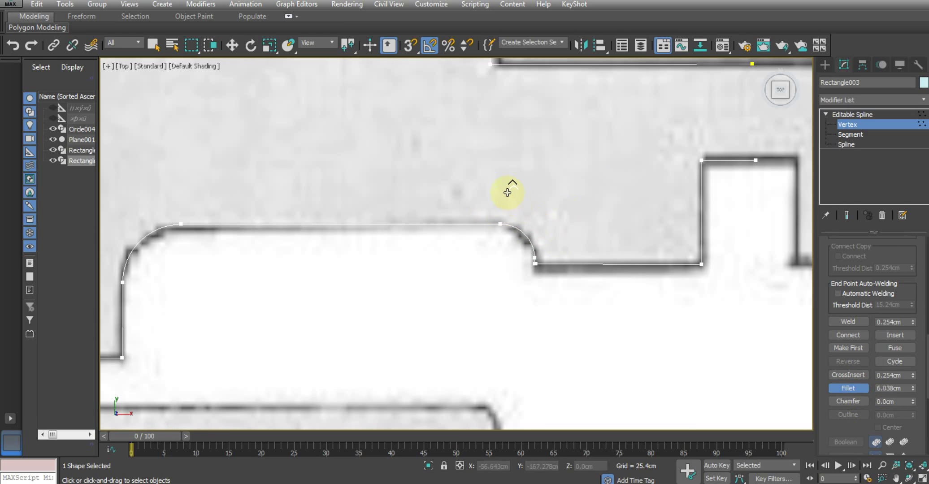
pyautogui.scroll(10, 541, 275)
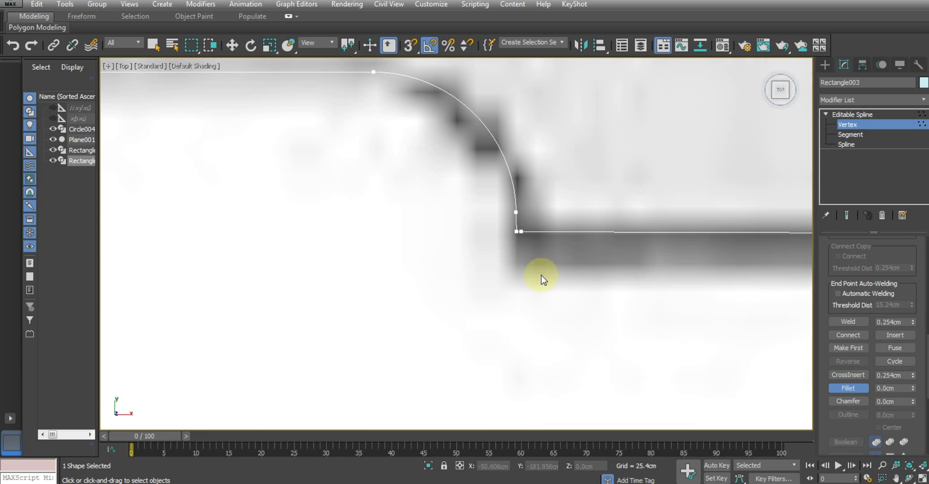
# Step: Convert the rounded corner vertex to Bezier and pull its tangent upward
pyautogui.press('w')
pyautogui.click(528, 229)
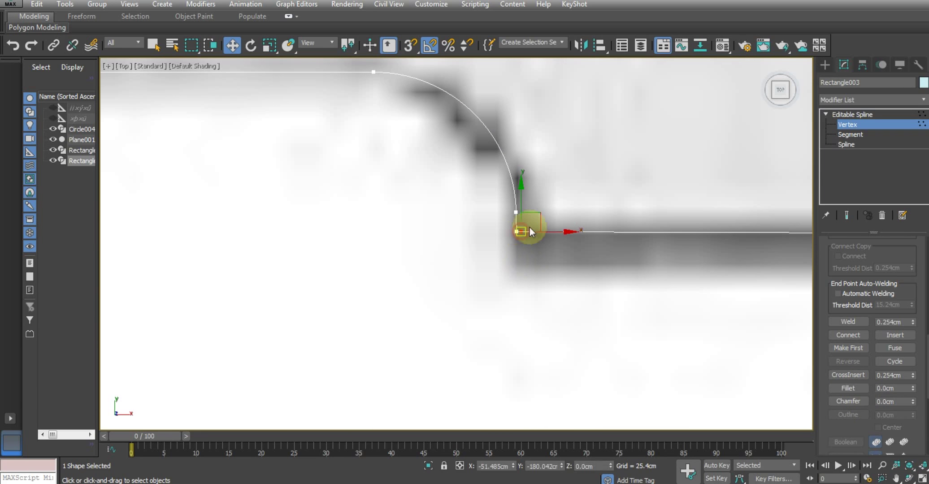
pyautogui.click(520, 218)
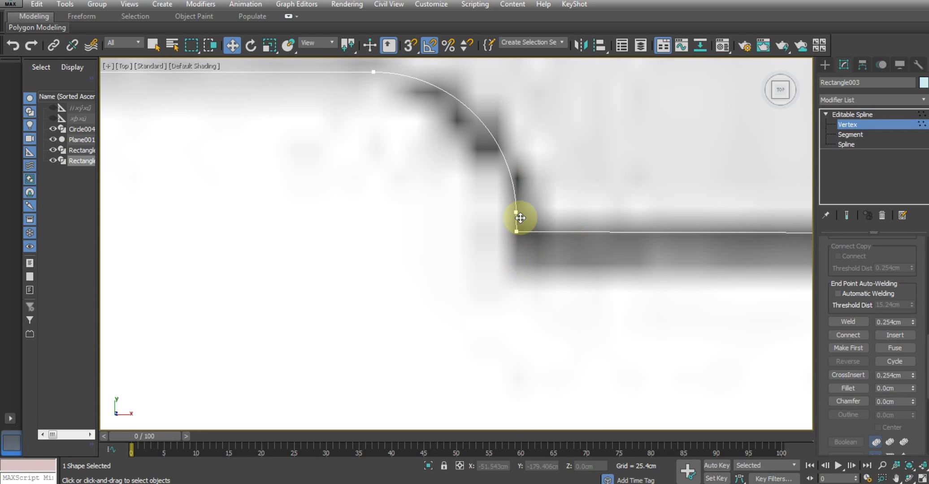
pyautogui.hotkey('ctrl', 'z')
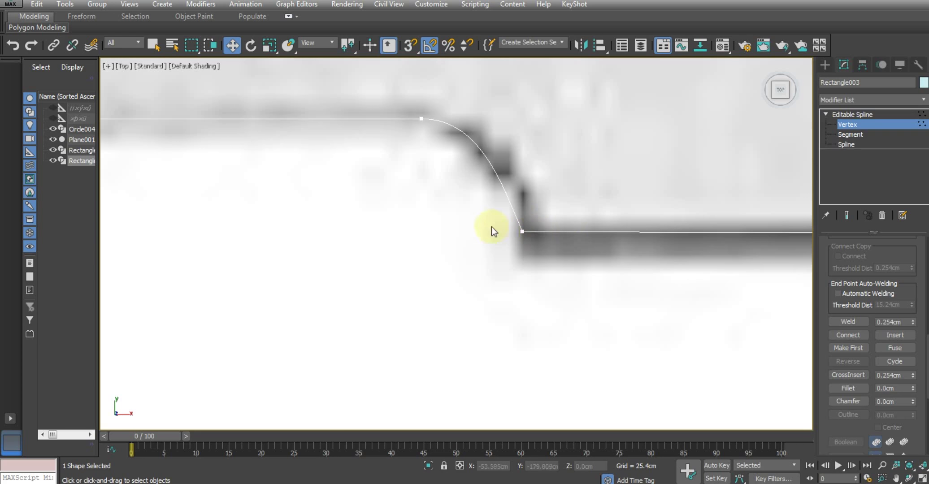
pyautogui.click(522, 228)
pyautogui.rightClick(511, 217)
pyautogui.click(462, 137)
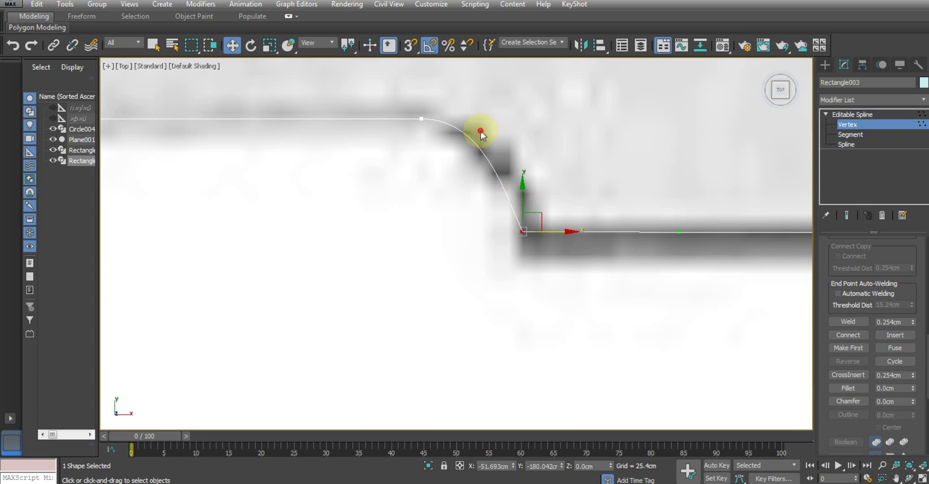
pyautogui.moveTo(502, 175); pyautogui.dragTo(523, 152)
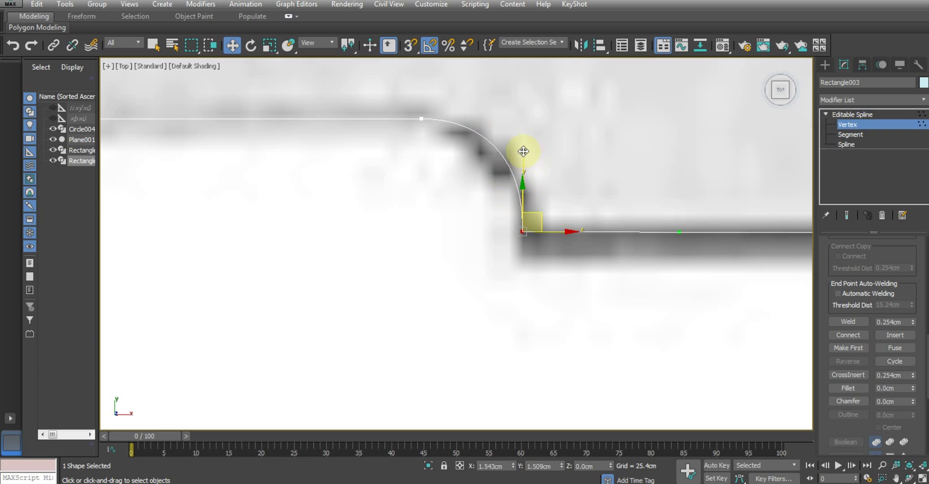
# Step: Fillet the top-right corner of the raised section
pyautogui.scroll(-5, 516, 162)
pyautogui.scroll(2, 493, 275)
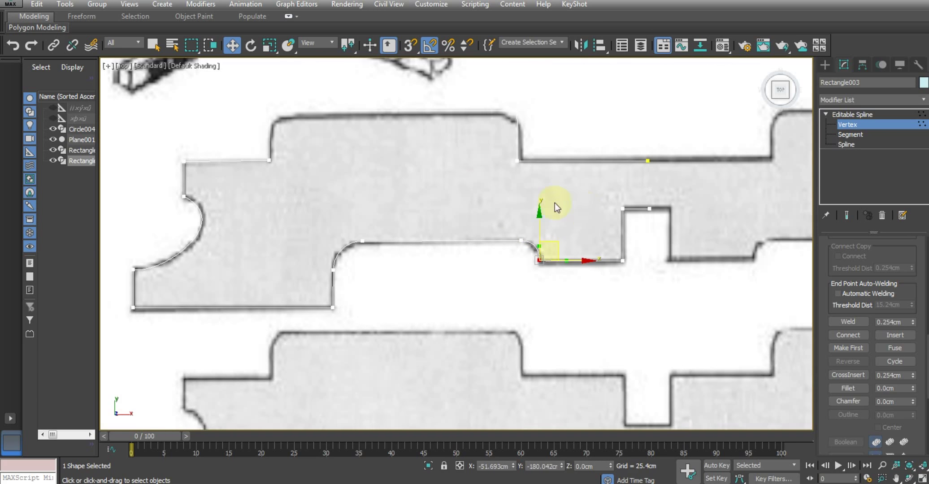
pyautogui.scroll(2, 547, 211)
pyautogui.scroll(2, 540, 220)
pyautogui.click(538, 159)
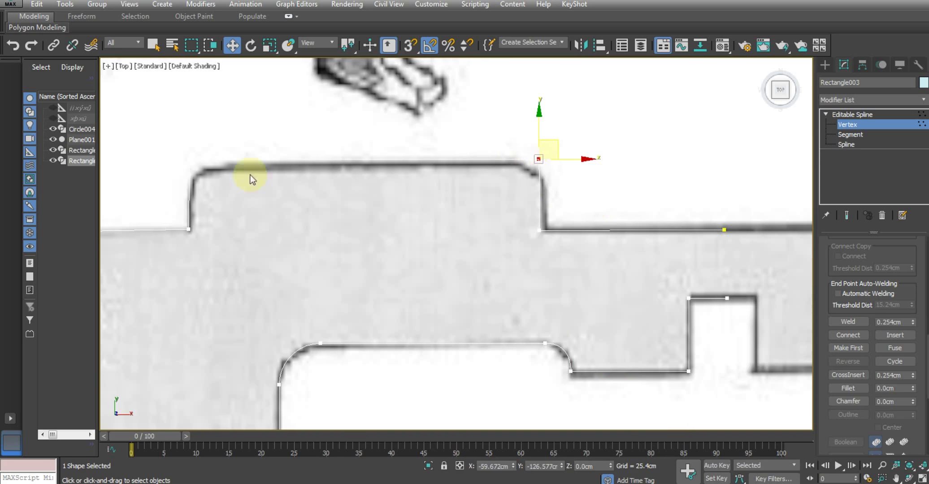
pyautogui.click(209, 177)
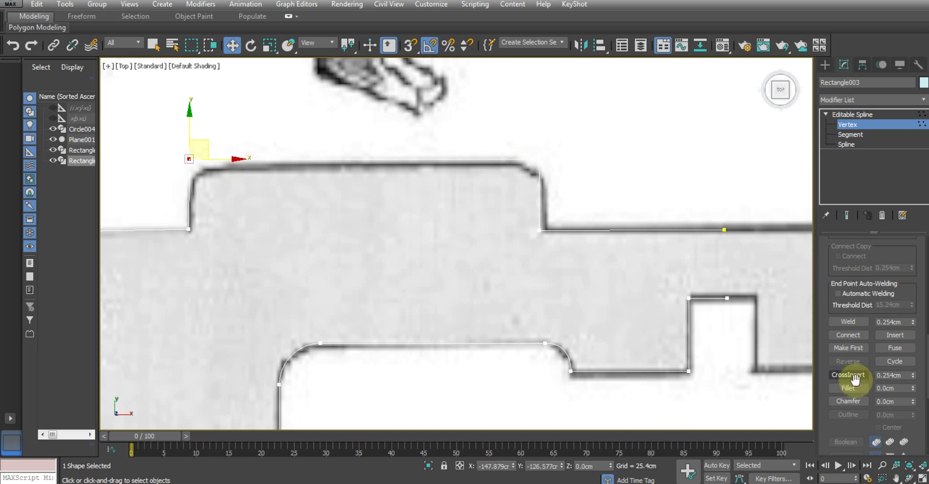
pyautogui.click(848, 388)
pyautogui.moveTo(539, 159)
pyautogui.mouseDown()
pyautogui.moveTo(523, 117)
pyautogui.moveTo(533, 129)
pyautogui.mouseUp()
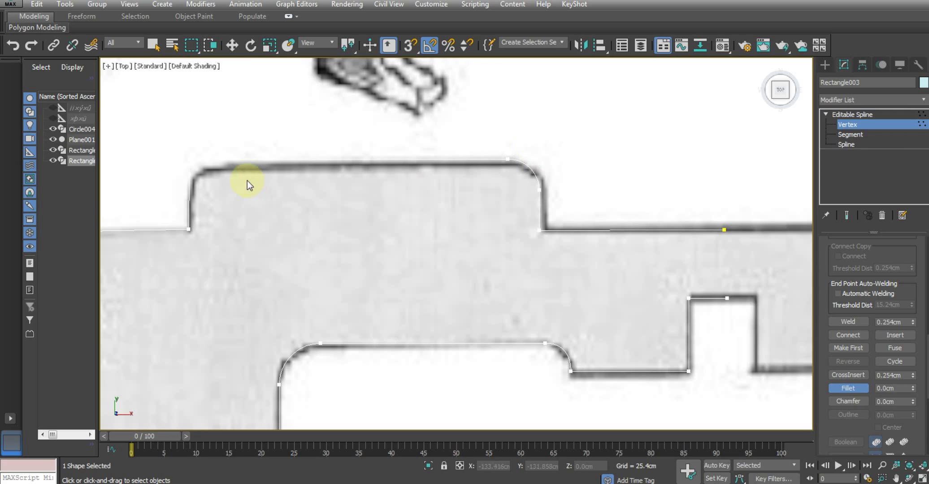
pyautogui.press('w')
# Step: Fillet the top-left corner of the raised section
pyautogui.moveTo(151, 125); pyautogui.dragTo(193, 166)
pyautogui.moveTo(219, 183); pyautogui.dragTo(345, 200, button='middle')
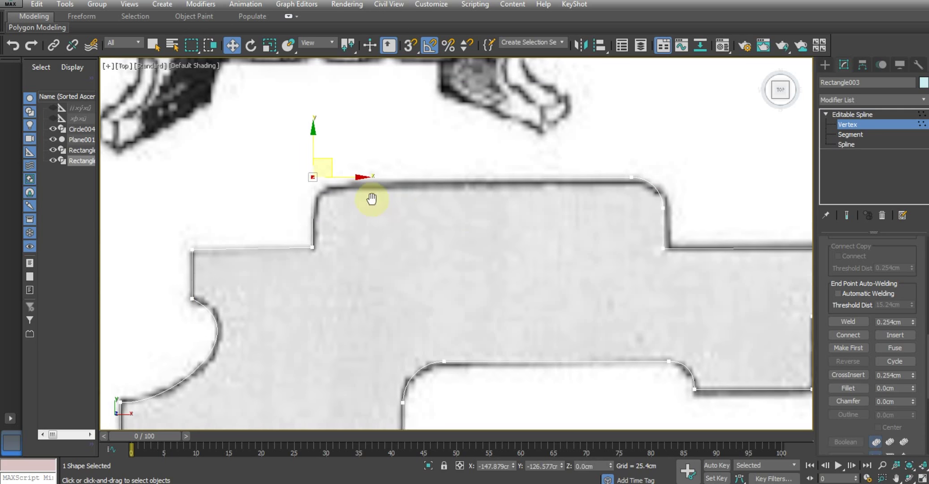
pyautogui.click(847, 387)
pyautogui.moveTo(314, 180); pyautogui.dragTo(316, 137)
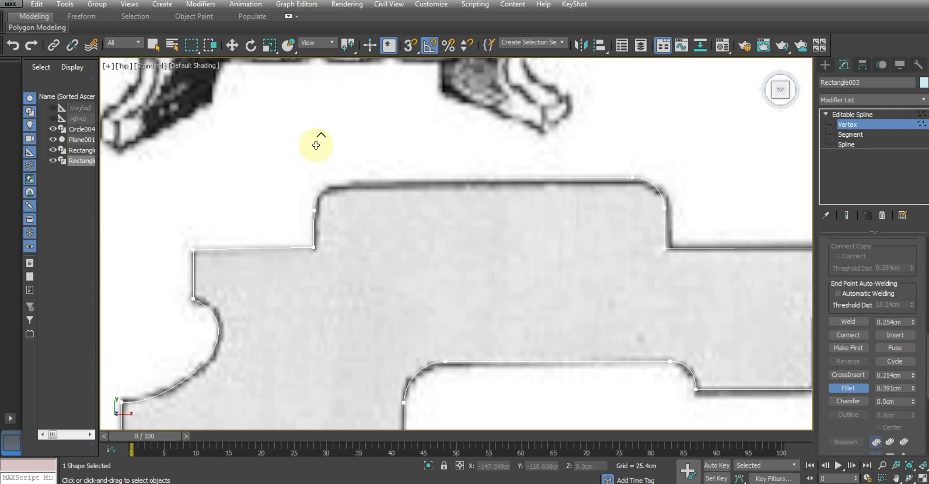
pyautogui.scroll(-5, 326, 149)
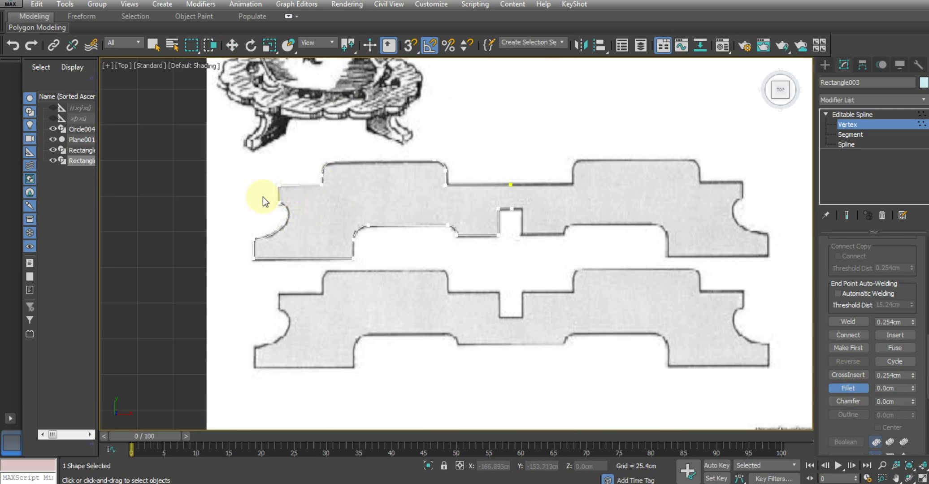
pyautogui.scroll(5, 332, 191)
pyautogui.scroll(-2, 380, 313)
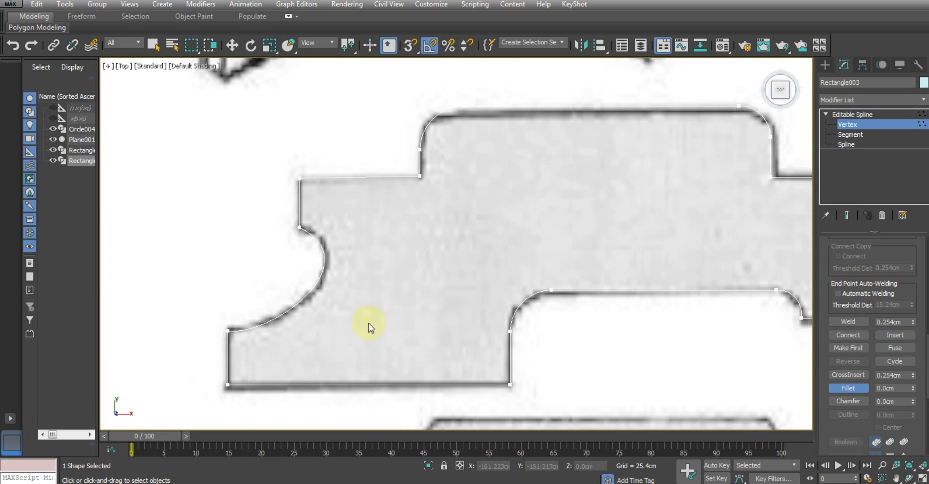
pyautogui.scroll(2, 440, 207)
pyautogui.scroll(-2, 503, 265)
pyautogui.moveTo(503, 265); pyautogui.dragTo(426, 271, button='middle')
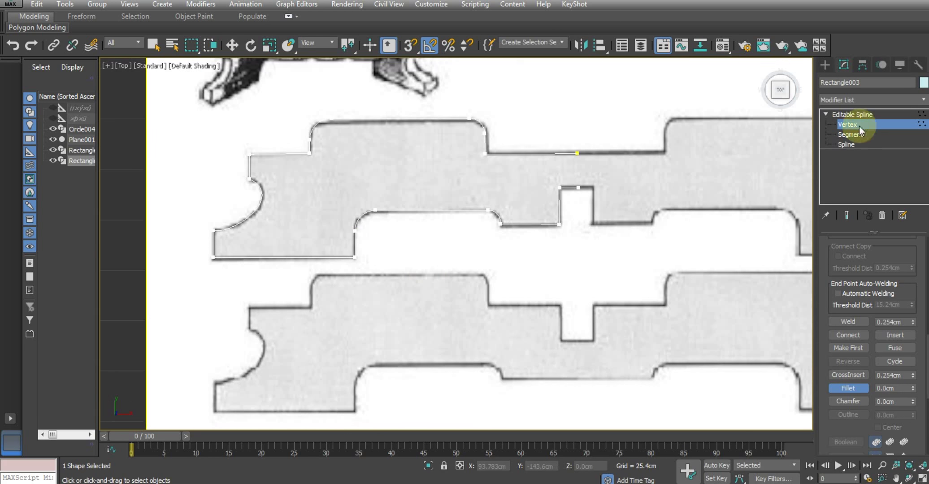
# Step: Select the upper half outline at Spline sub-object level
pyautogui.click(854, 142)
pyautogui.click(560, 154)
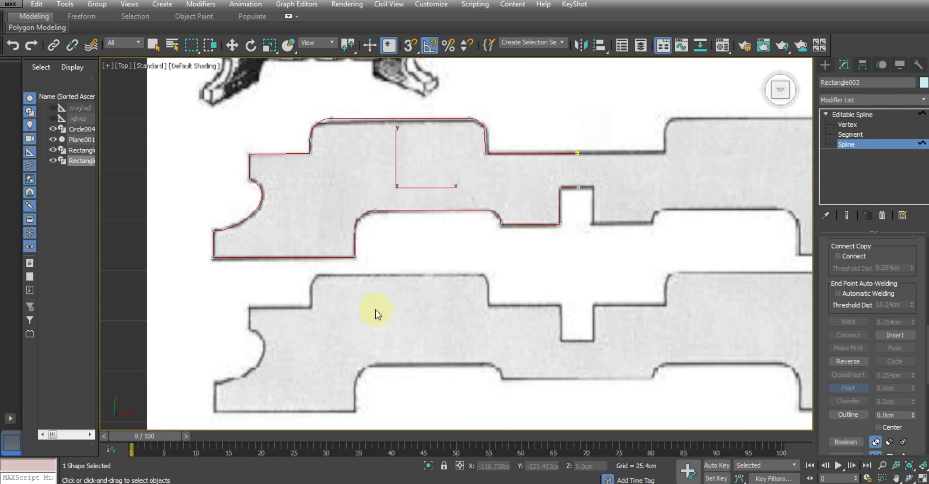
pyautogui.scroll(-2, 468, 255)
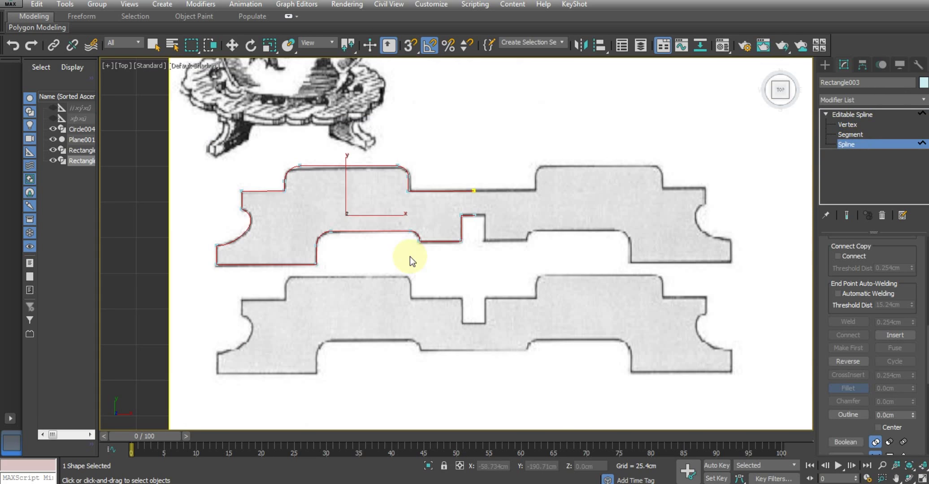
pyautogui.click(581, 45)
pyautogui.click(495, 331)
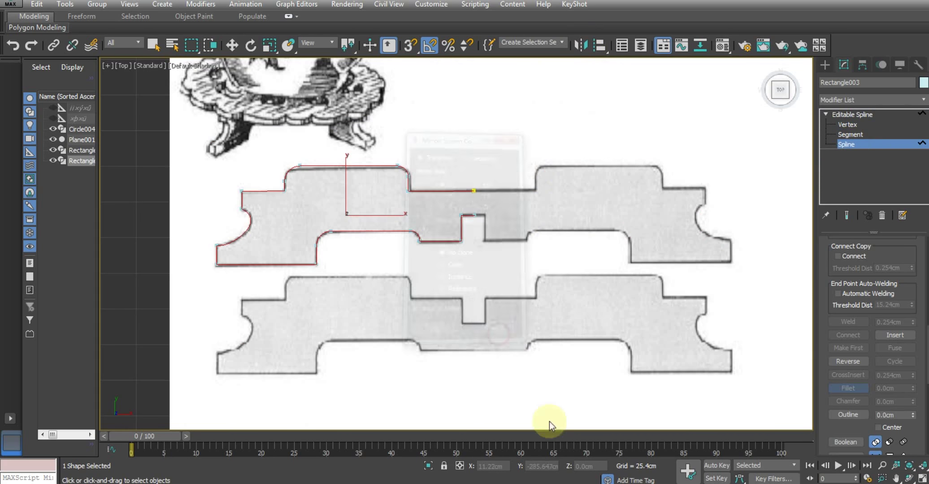
# Step: Mirror a copy of the half outline and move it over the reference's right half
pyautogui.scroll(-1, 881, 327)
pyautogui.scroll(-4, 820, 298)
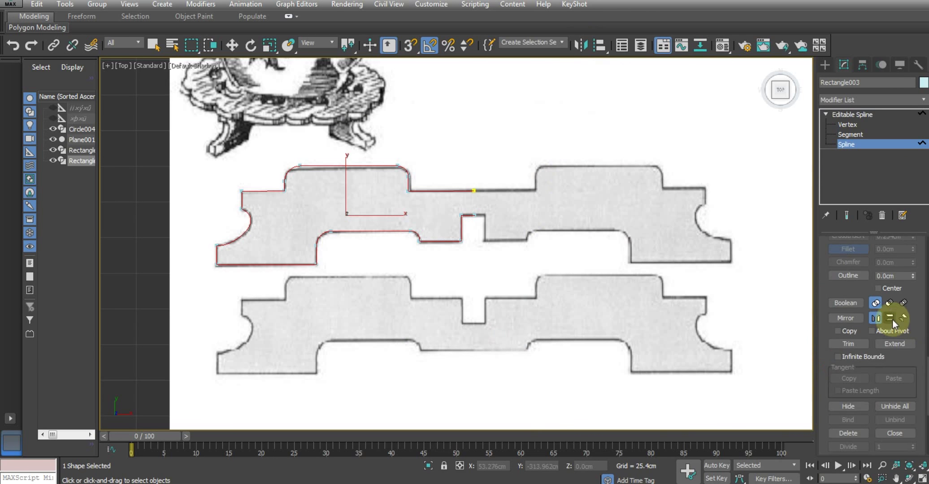
pyautogui.click(848, 332)
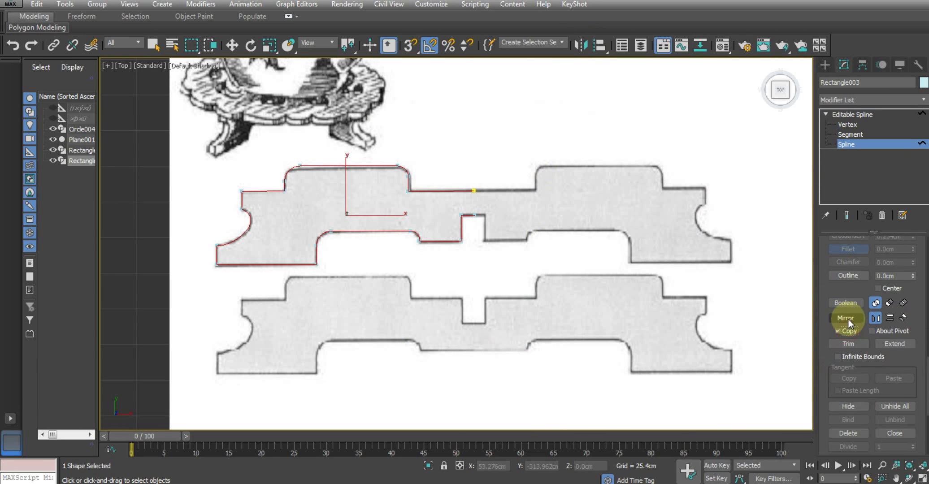
pyautogui.click(845, 317)
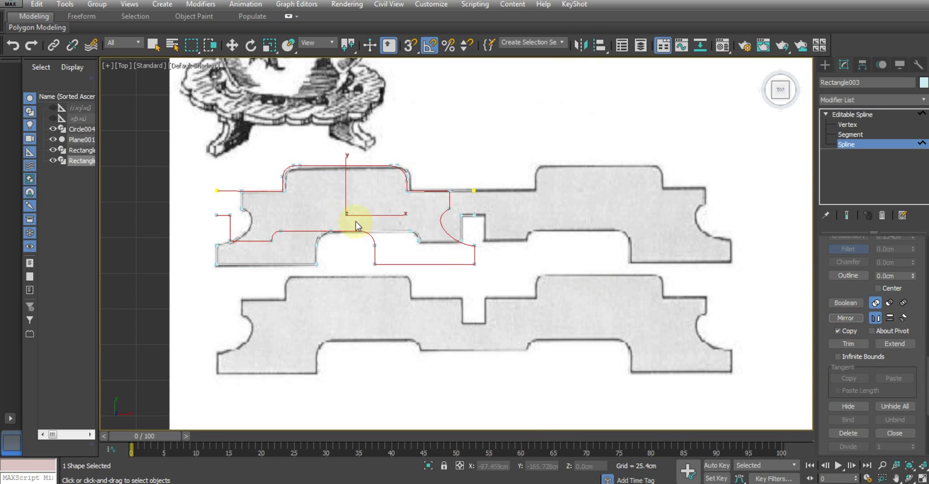
pyautogui.press('w')
pyautogui.moveTo(375, 221)
pyautogui.mouseDown()
pyautogui.moveTo(655, 213)
pyautogui.moveTo(637, 216)
pyautogui.mouseUp()
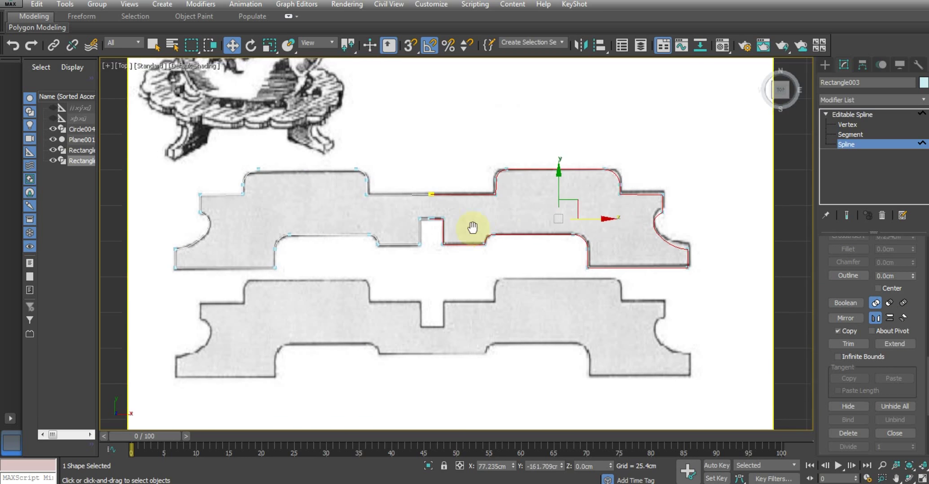
pyautogui.moveTo(622, 212); pyautogui.dragTo(580, 215, button='middle')
pyautogui.scroll(3, 641, 228)
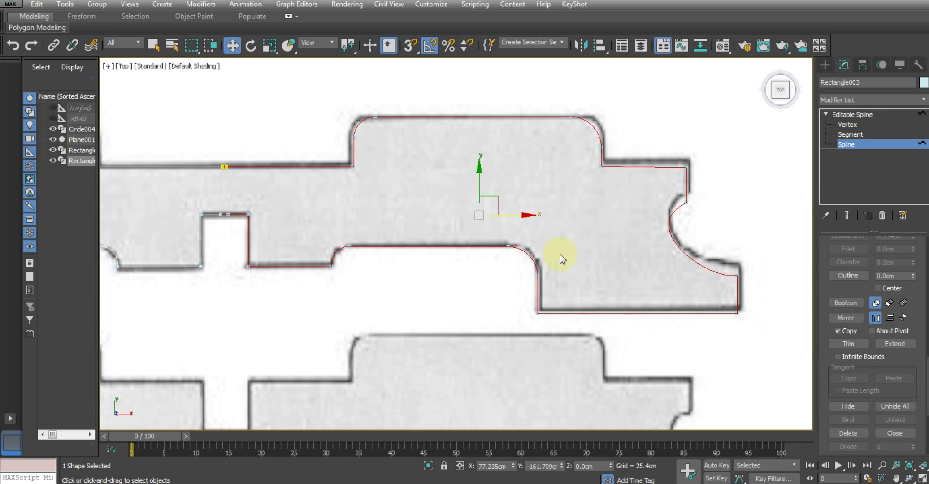
# Step: Zoom and pan to the middle notch where the two halves meet
pyautogui.scroll(-2, 567, 210)
pyautogui.scroll(-1, 487, 209)
pyautogui.scroll(-1, 452, 213)
pyautogui.scroll(-1, 452, 213)
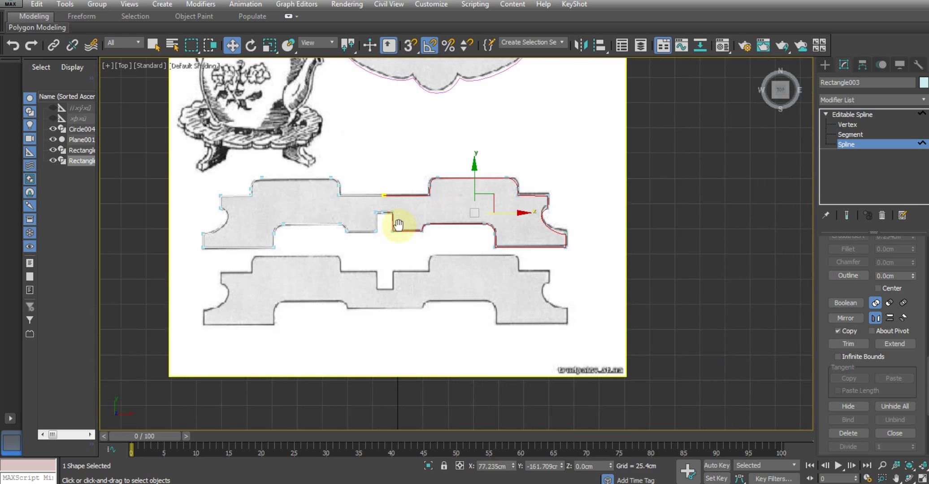
pyautogui.scroll(6, 231, 231)
pyautogui.scroll(-3, 230, 230)
pyautogui.scroll(-2, 231, 231)
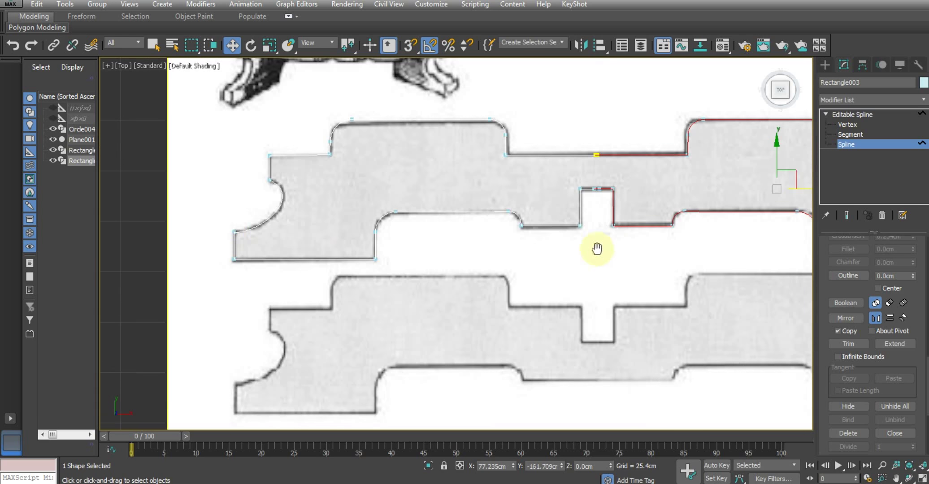
pyautogui.moveTo(597, 248); pyautogui.dragTo(332, 232, button='middle')
pyautogui.scroll(2, 491, 238)
pyautogui.scroll(1, 501, 235)
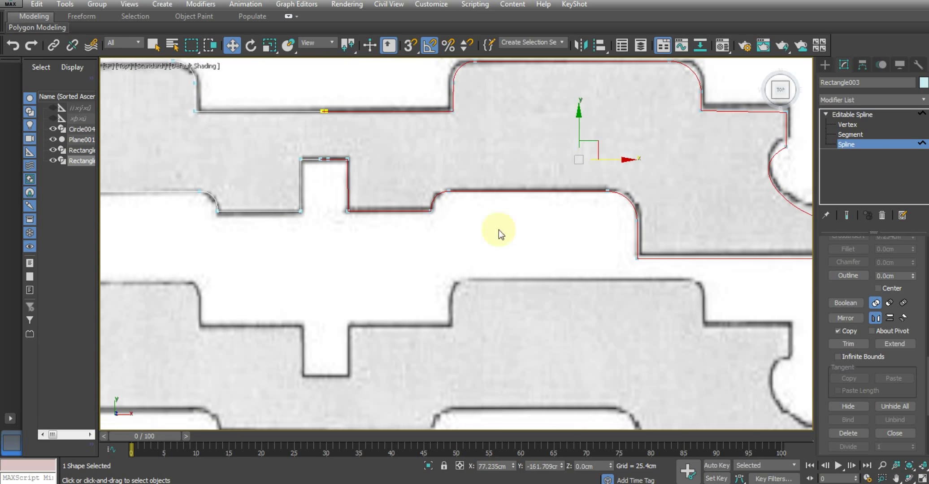
pyautogui.scroll(2, 345, 174)
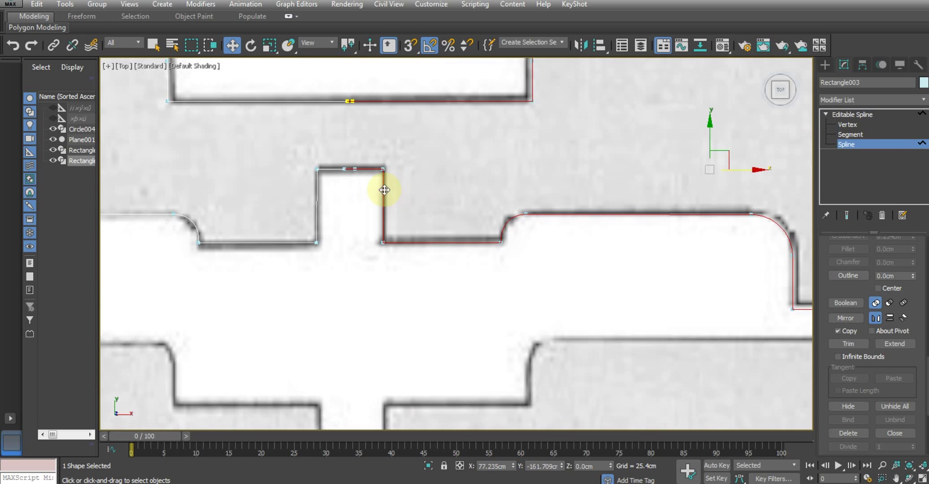
# Step: At Vertex level, weld the halves' joint on the top edge
pyautogui.click(845, 125)
pyautogui.moveTo(374, 119); pyautogui.dragTo(433, 208, button='middle')
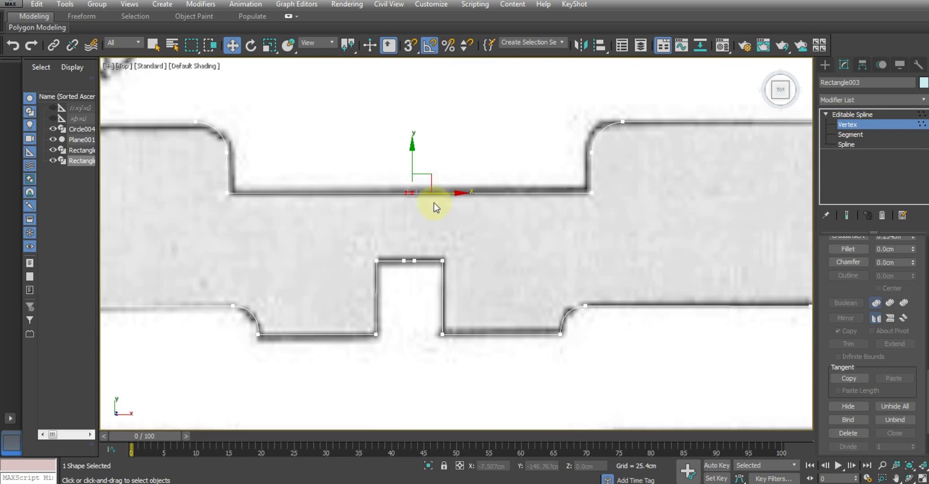
pyautogui.rightClick(417, 206)
pyautogui.click(852, 280)
pyautogui.moveTo(852, 280); pyautogui.dragTo(846, 348)
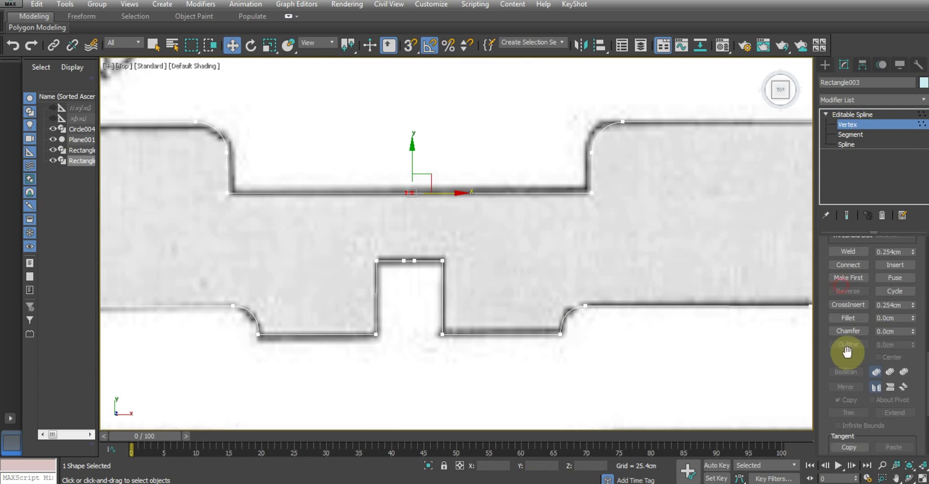
pyautogui.click(849, 339)
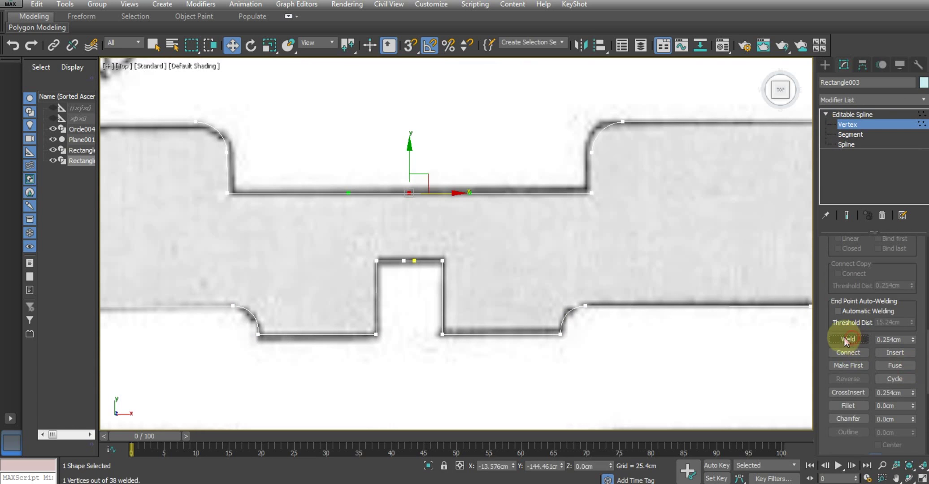
# Step: Fuse and weld the two endpoints above the notch
pyautogui.moveTo(414, 280); pyautogui.dragTo(395, 251)
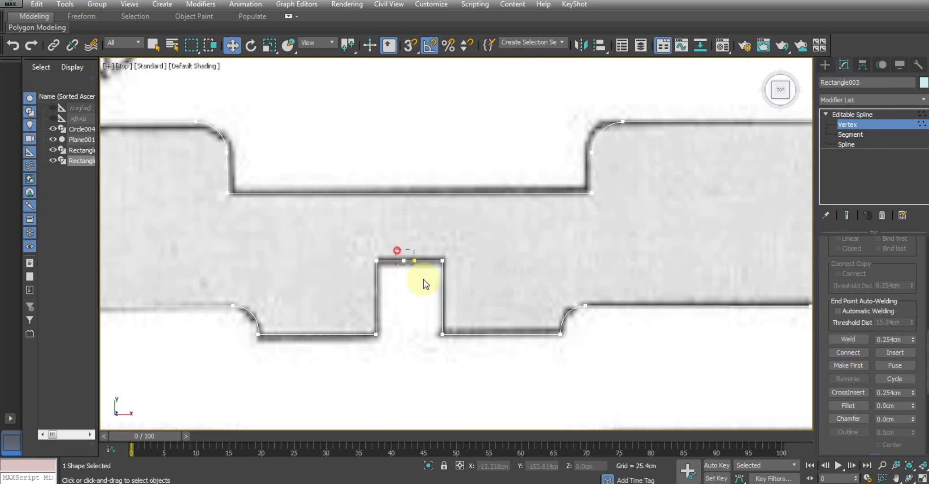
pyautogui.click(895, 366)
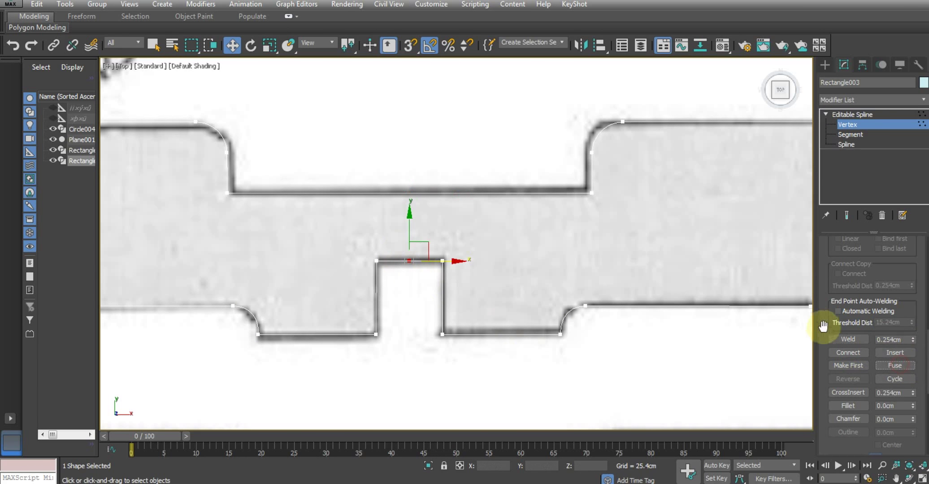
pyautogui.click(848, 339)
pyautogui.scroll(-5, 456, 211)
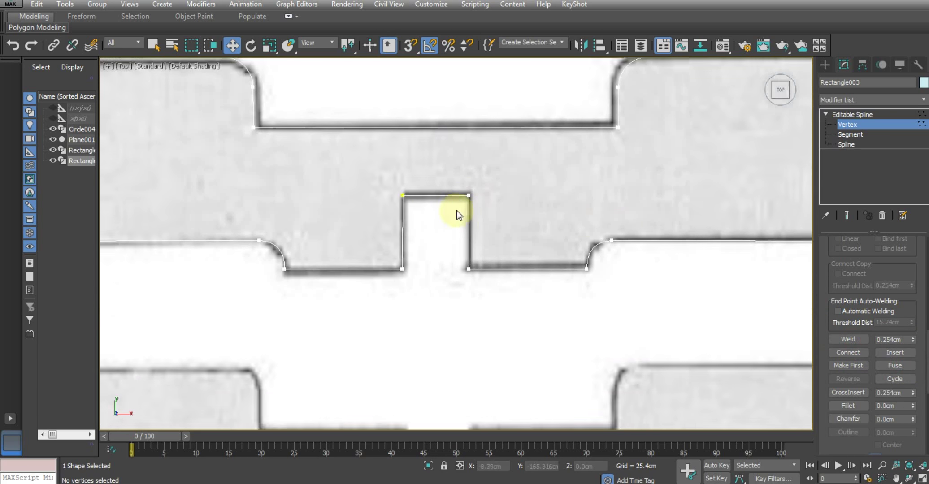
pyautogui.scroll(-3, 477, 209)
# Step: Select the joined upper outline and copy it down onto the lower piece
pyautogui.click(847, 145)
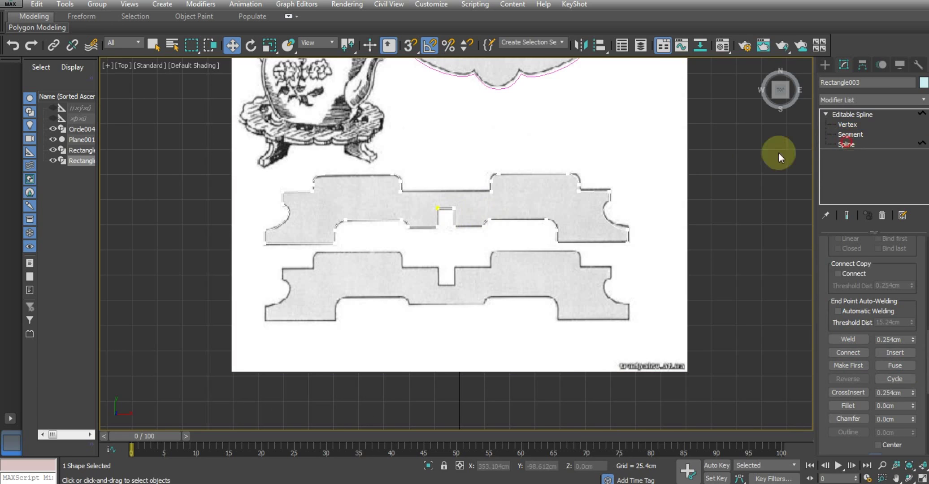
pyautogui.moveTo(534, 181); pyautogui.dragTo(417, 262)
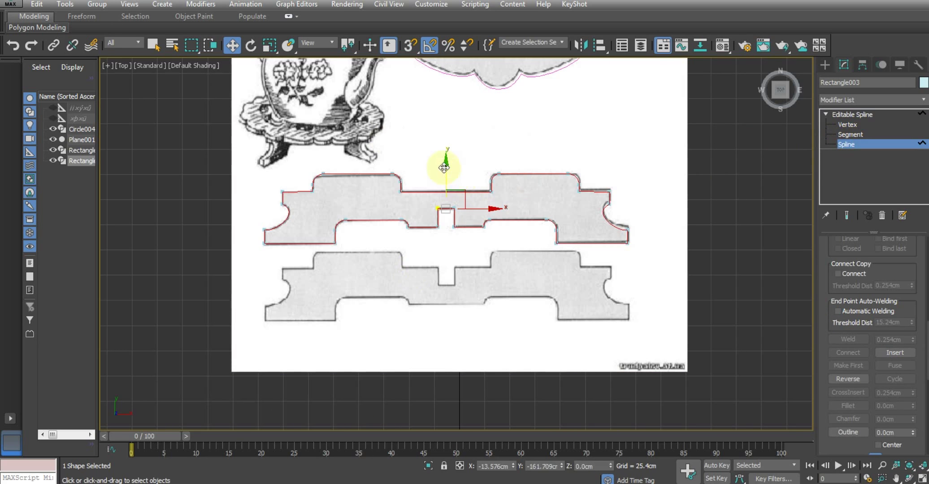
pyautogui.keyDown('shift'); pyautogui.moveTo(444, 160); pyautogui.dragTo(450, 243); pyautogui.keyUp('shift')
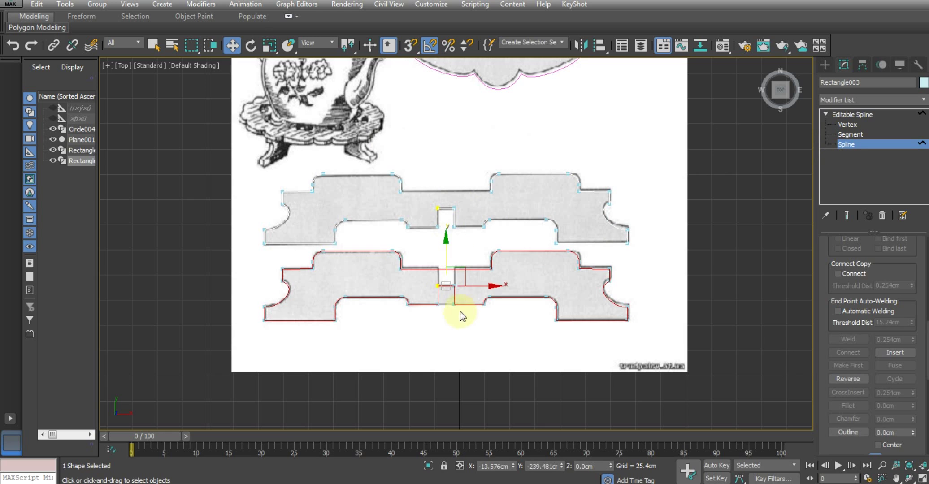
pyautogui.scroll(5, 462, 303)
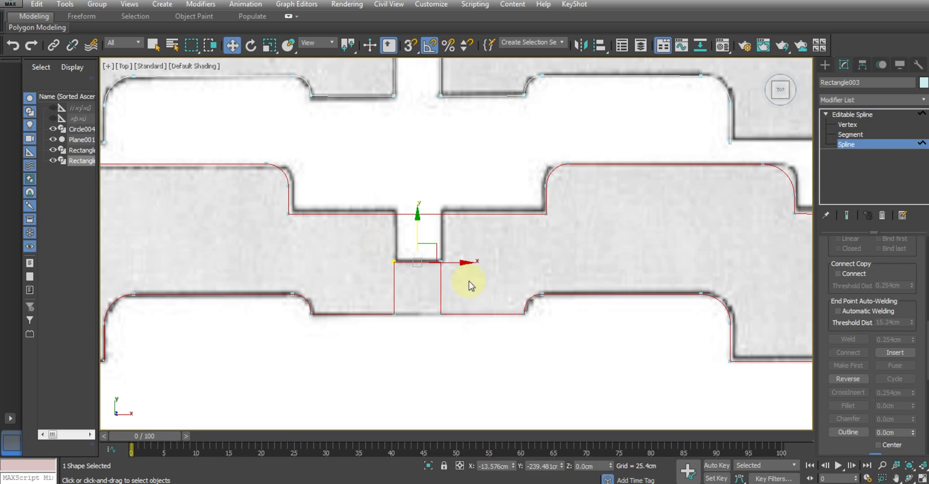
# Step: Delete the four vertices of the stray rectangle
pyautogui.press('1')
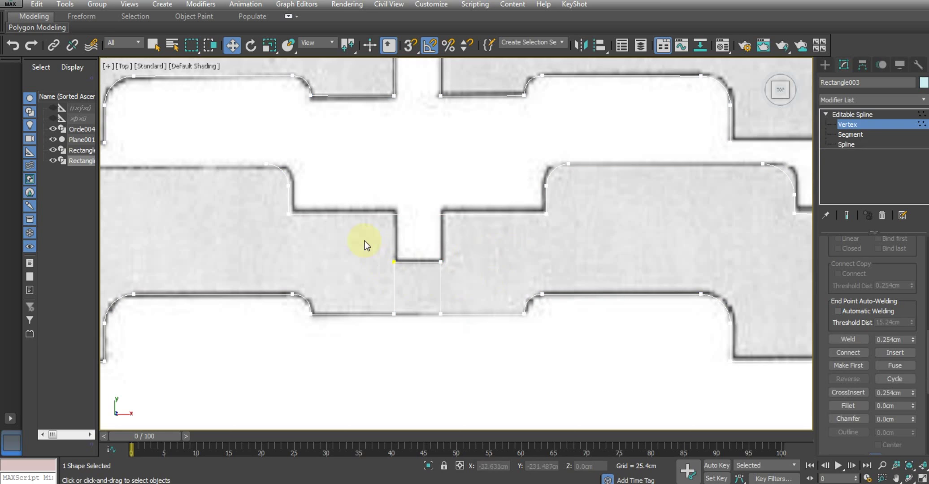
pyautogui.moveTo(453, 329); pyautogui.dragTo(455, 334)
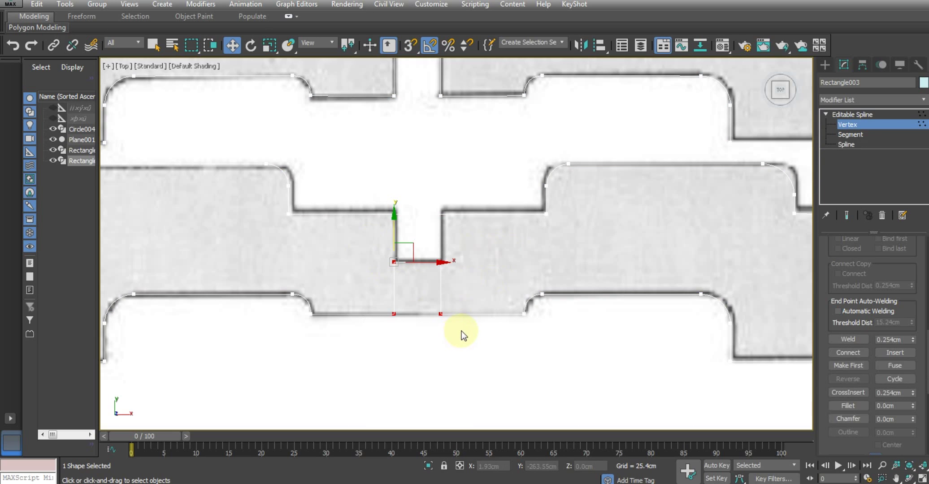
pyautogui.press('Delete')
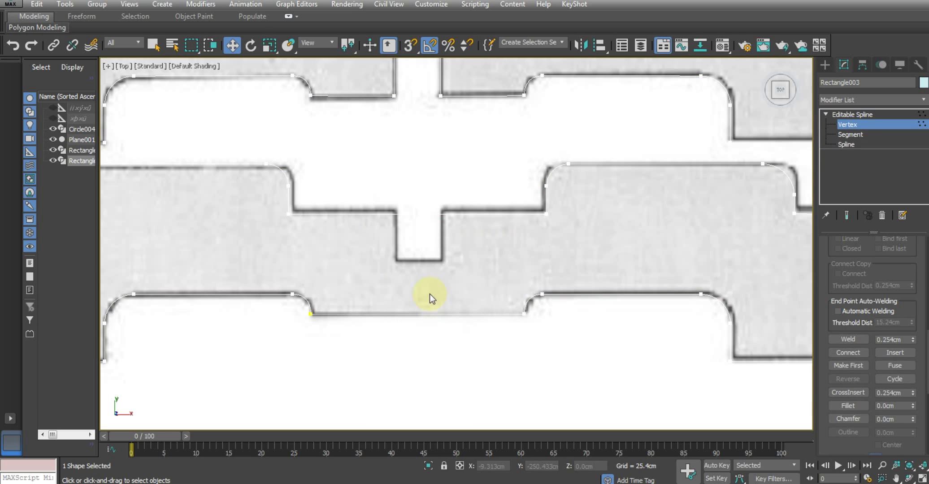
pyautogui.moveTo(420, 279); pyautogui.dragTo(432, 325, button='middle')
pyautogui.scroll(3, 441, 290)
# Step: Move the notch's top vertices downward
pyautogui.rightClick(429, 270)
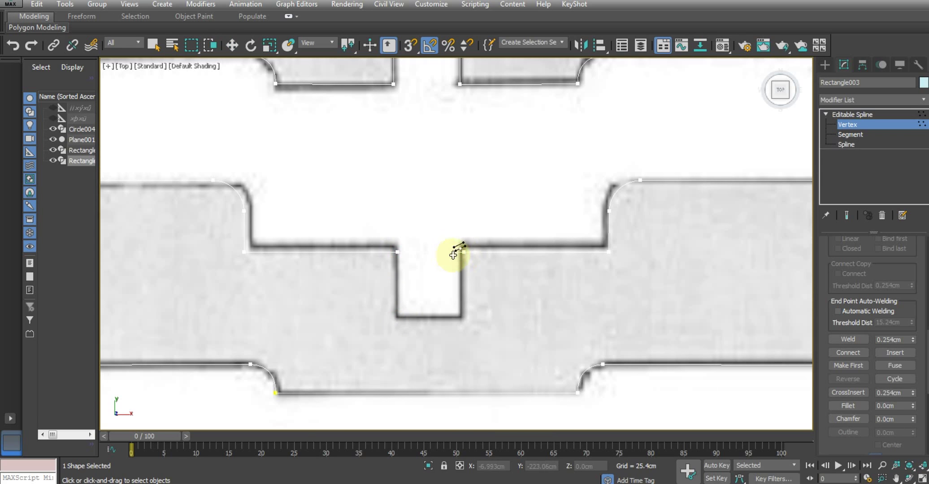
pyautogui.press('w')
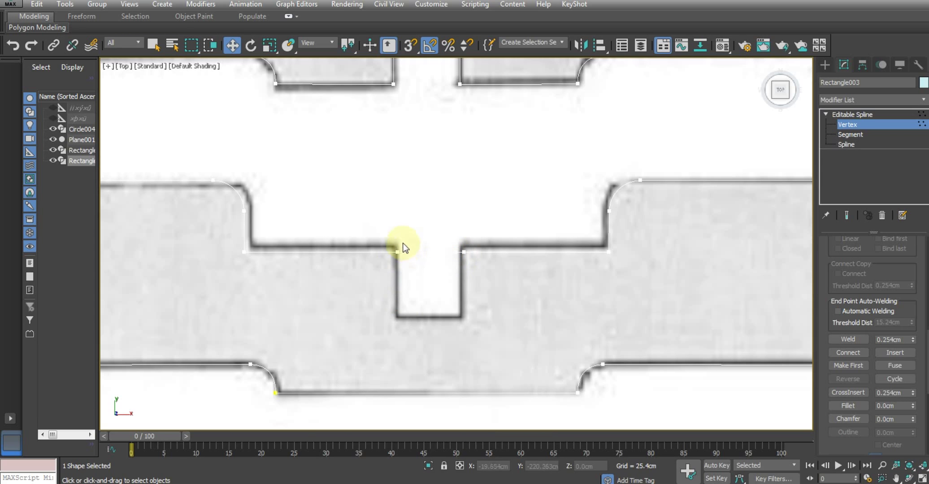
pyautogui.moveTo(403, 243); pyautogui.dragTo(462, 292)
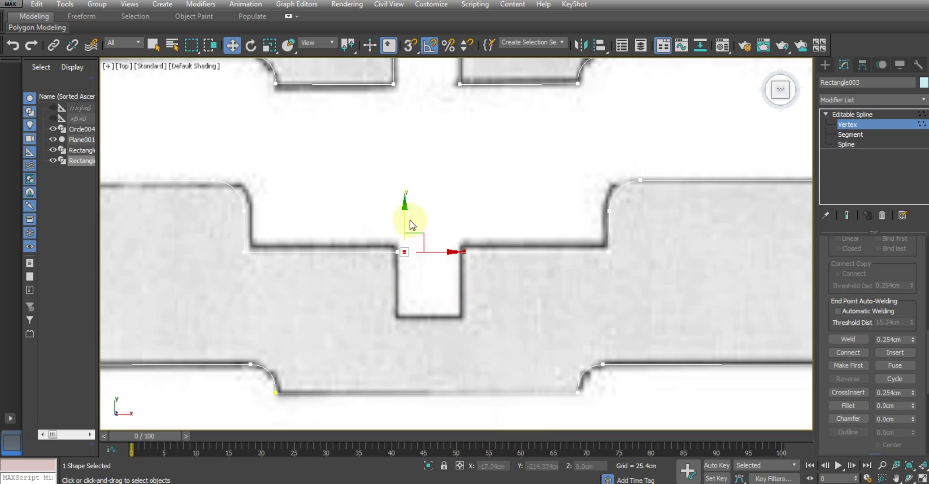
pyautogui.moveTo(405, 218); pyautogui.dragTo(407, 263)
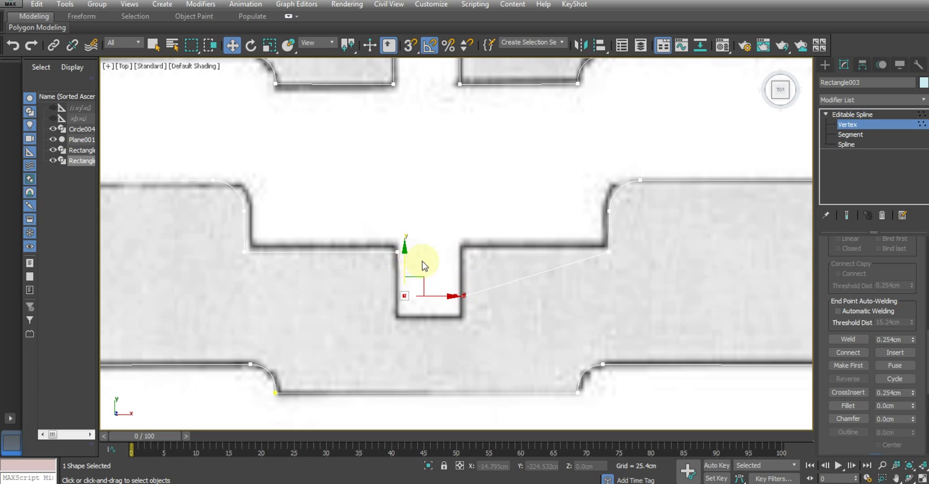
pyautogui.click(399, 237)
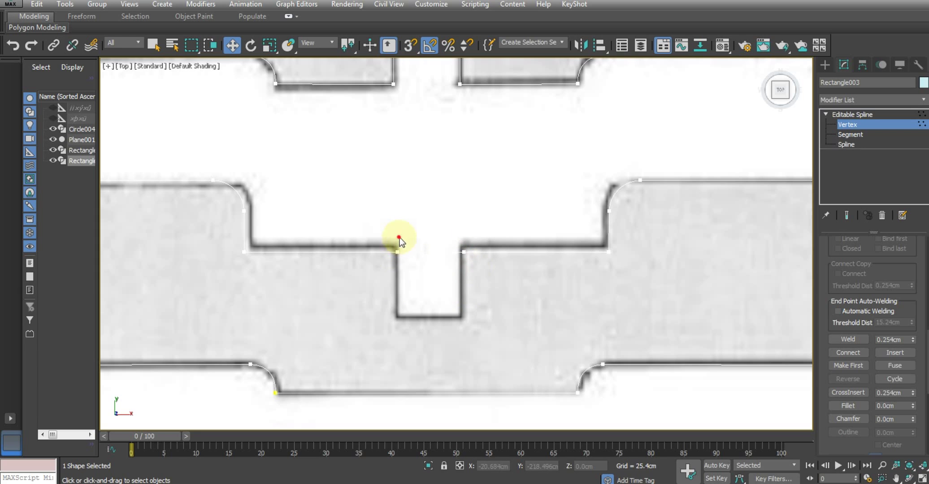
# Step: Move the notch's left top corner vertex down to the slot's bottom
pyautogui.moveTo(456, 280); pyautogui.dragTo(456, 280)
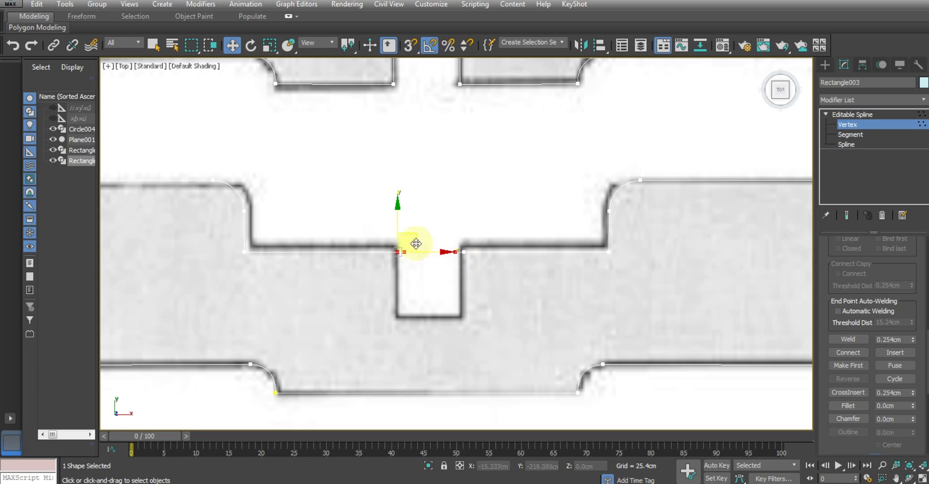
pyautogui.moveTo(399, 270); pyautogui.dragTo(402, 271)
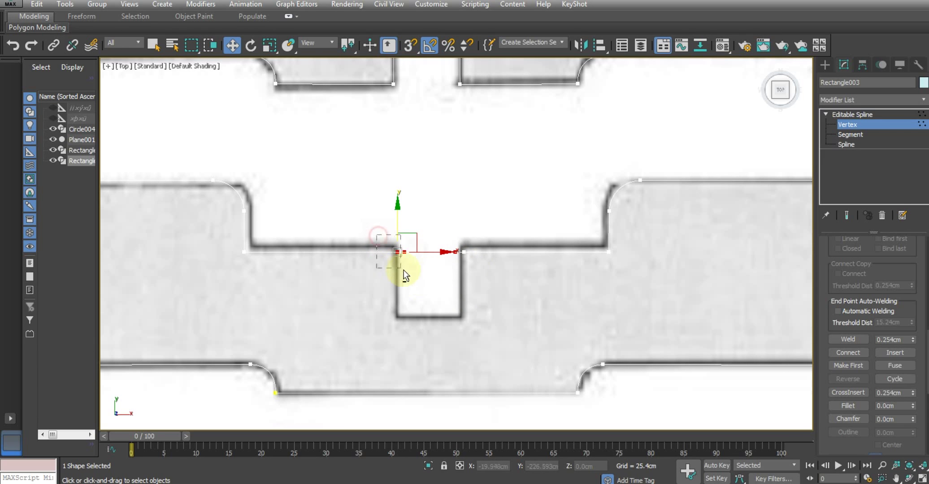
pyautogui.moveTo(400, 272); pyautogui.dragTo(401, 272)
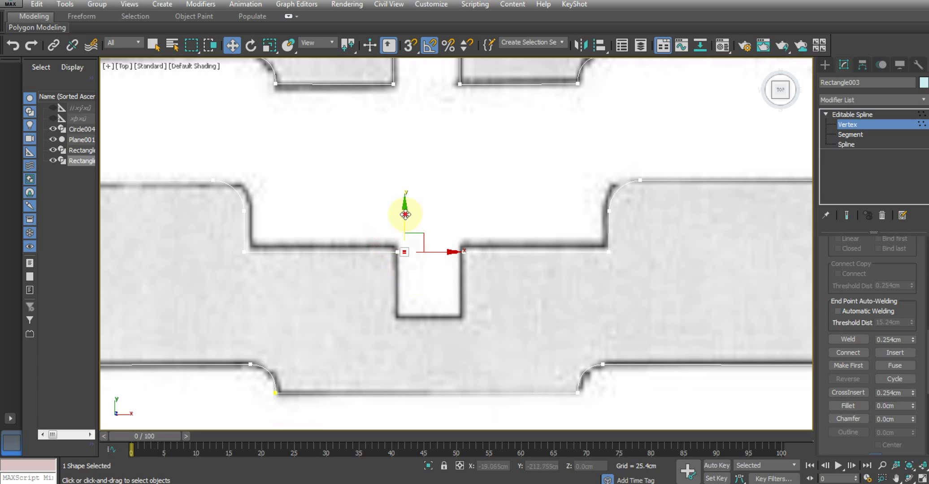
pyautogui.moveTo(383, 333); pyautogui.dragTo(384, 295)
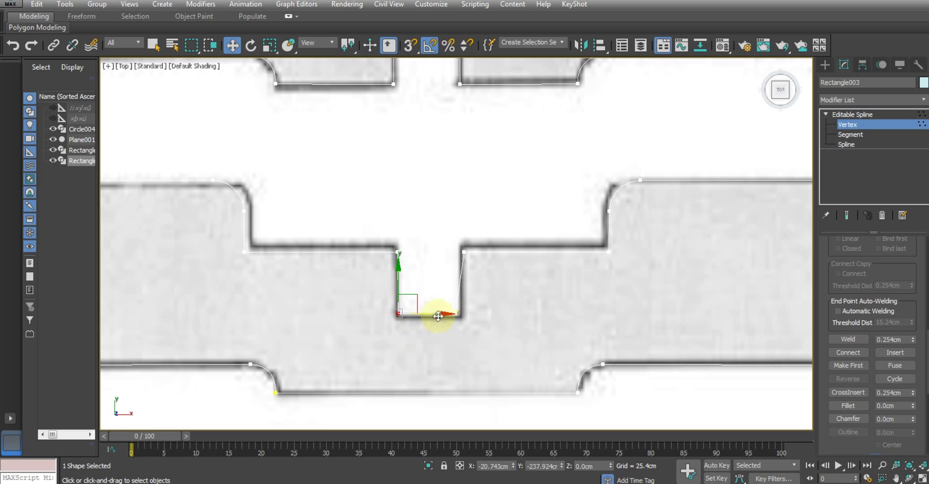
pyautogui.click(473, 307)
pyautogui.moveTo(442, 332); pyautogui.dragTo(443, 332)
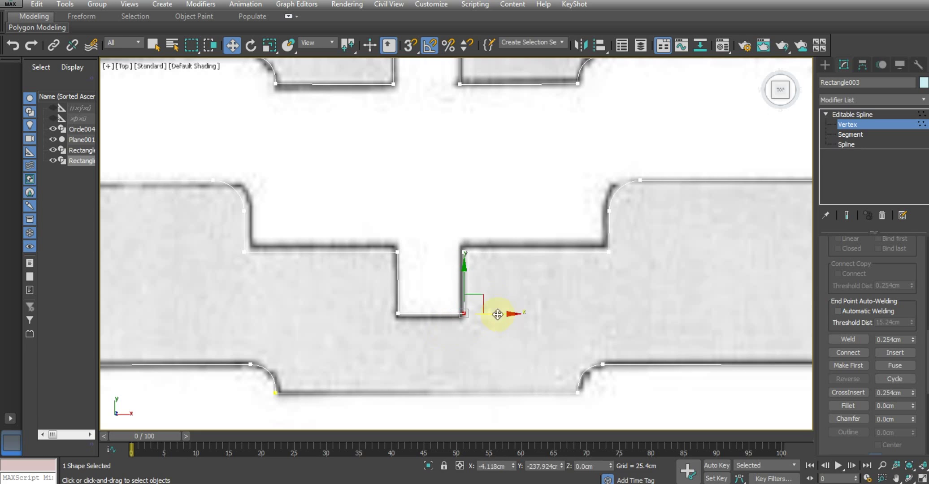
# Step: Shift the rounded corner's vertices slightly right to match the reference
pyautogui.scroll(-4, 453, 296)
pyautogui.scroll(2, 404, 270)
pyautogui.moveTo(340, 250); pyautogui.dragTo(357, 250, button='middle')
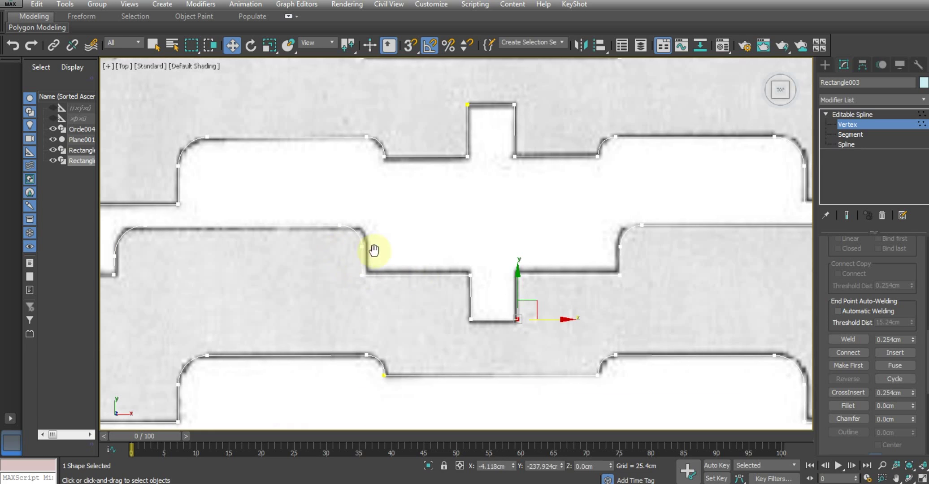
pyautogui.moveTo(321, 207); pyautogui.dragTo(370, 280)
pyautogui.moveTo(382, 227); pyautogui.dragTo(388, 227)
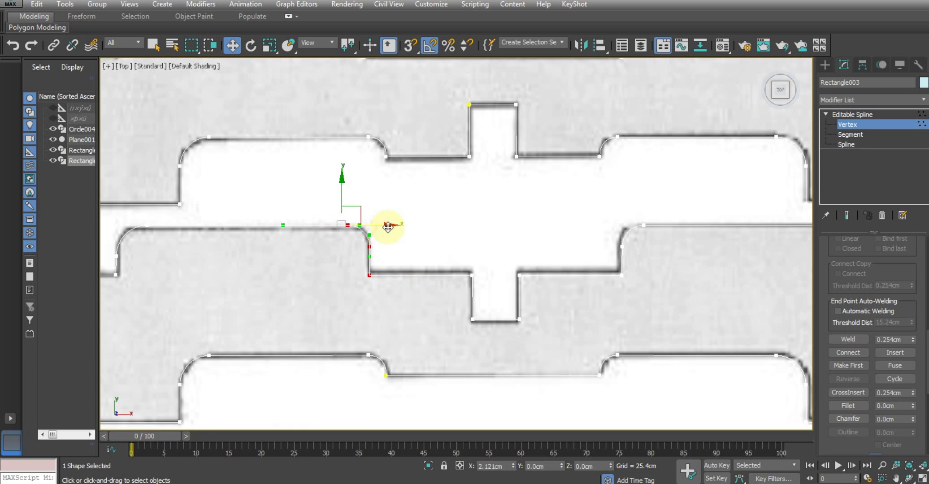
pyautogui.scroll(-3, 388, 227)
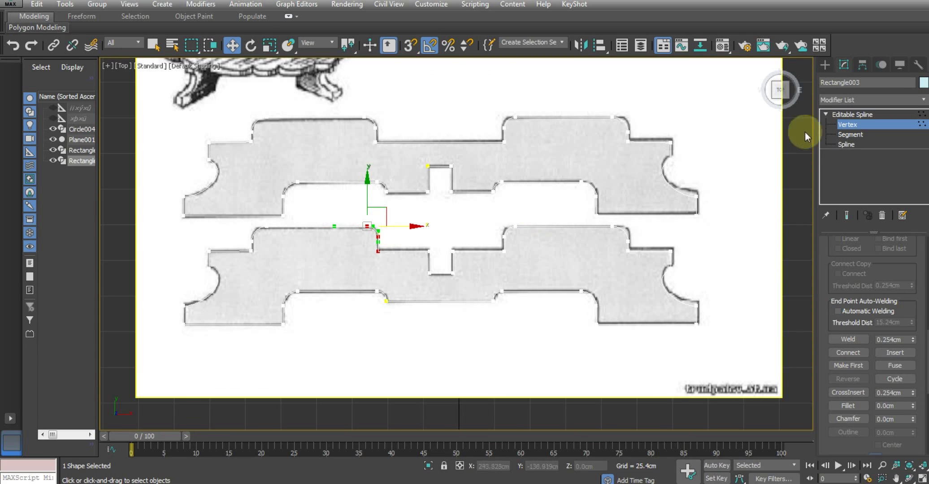
pyautogui.click(850, 115)
pyautogui.moveTo(495, 169); pyautogui.dragTo(464, 274, button='middle')
pyautogui.scroll(-5, 464, 275)
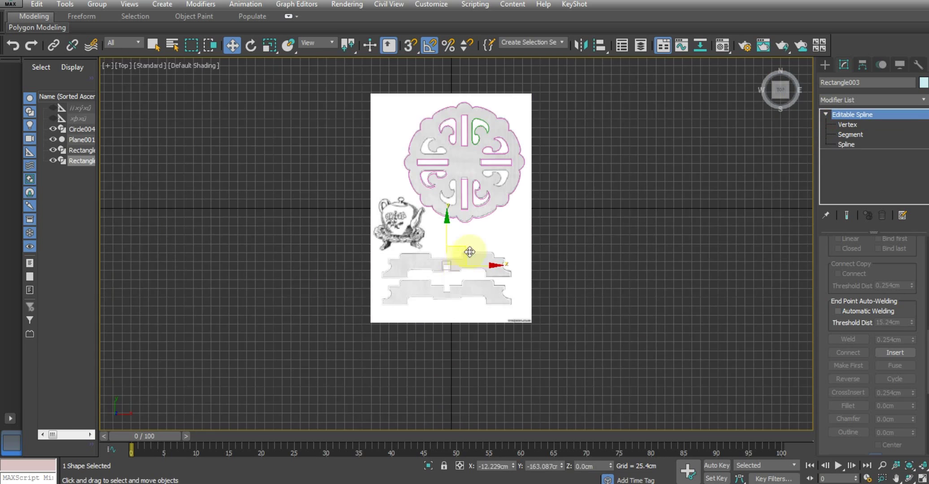
# Step: Hide the reference image plane Plane001
pyautogui.click(511, 230)
pyautogui.rightClick(512, 232)
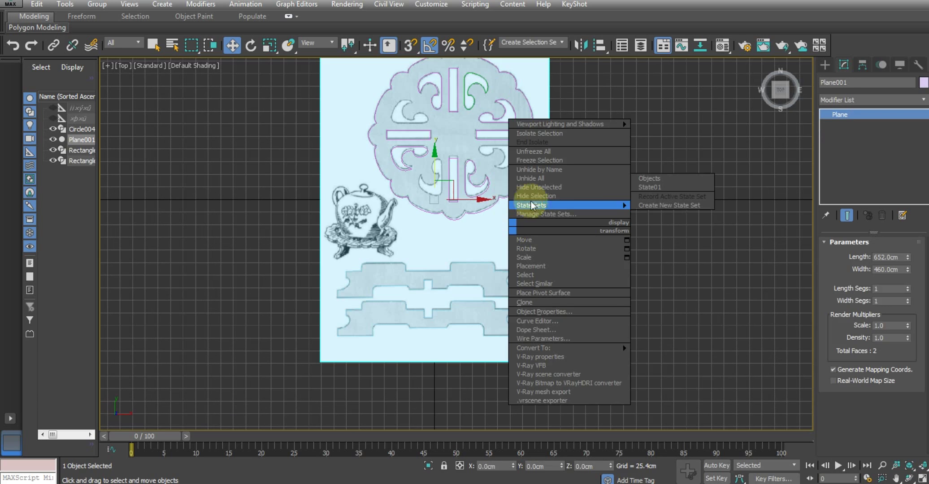
pyautogui.click(545, 196)
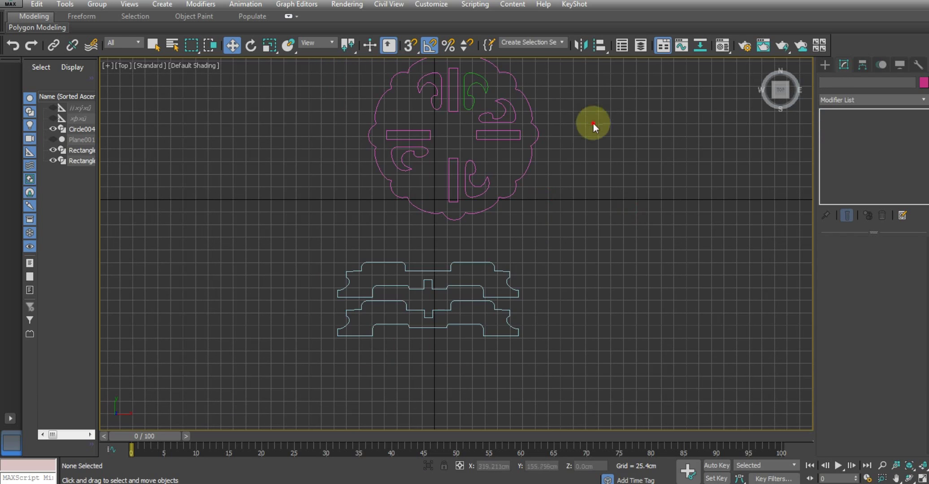
# Step: Extrude the disc and stand outlines with an Amount of 5.0cm
pyautogui.moveTo(593, 123); pyautogui.dragTo(368, 366)
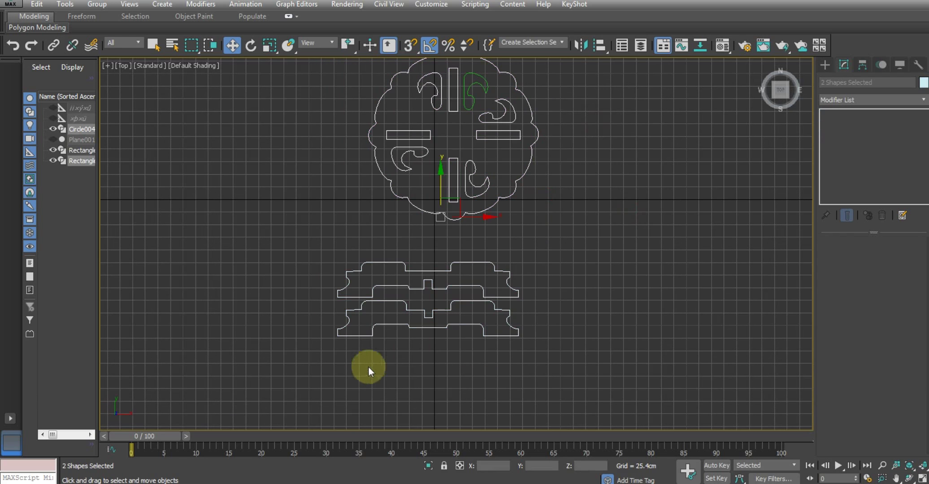
pyautogui.click(871, 100)
pyautogui.write('ex')
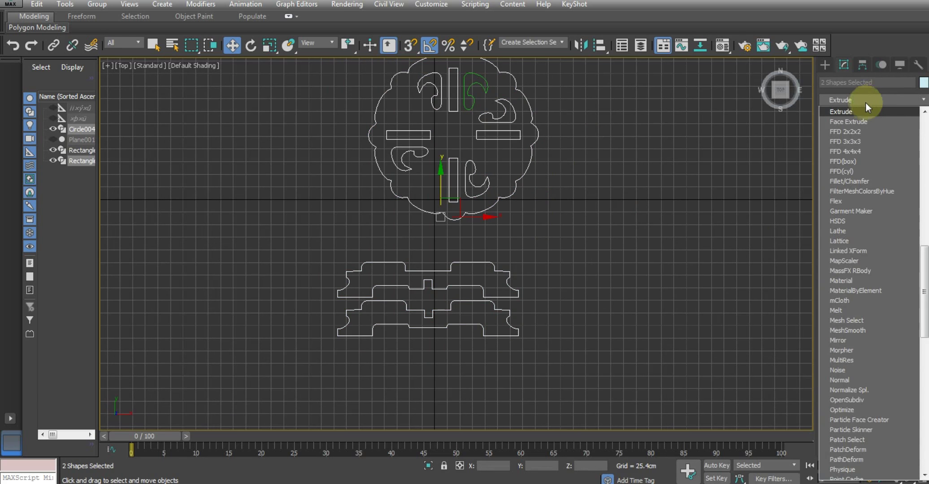
pyautogui.click(842, 111)
pyautogui.hotkey('alt', 'w')
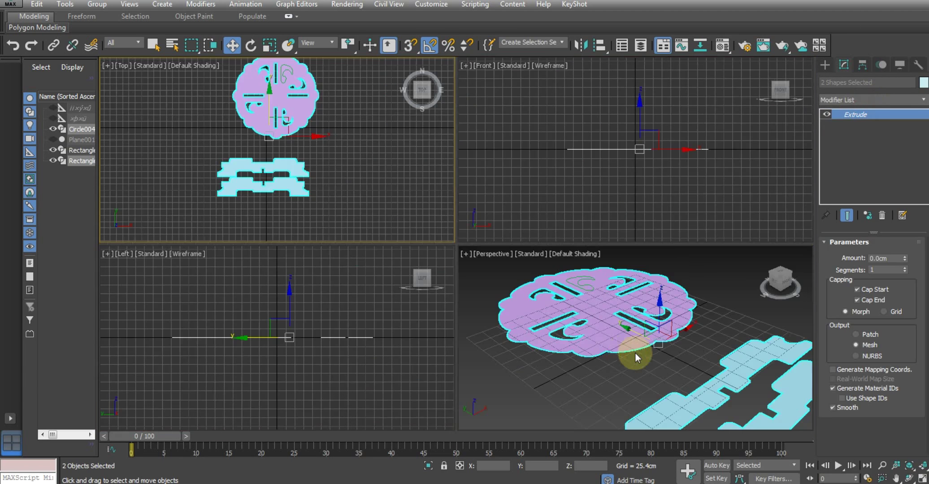
pyautogui.hotkey('alt', 'w')
pyautogui.keyDown('alt'); pyautogui.moveTo(644, 352); pyautogui.dragTo(517, 261, button='middle'); pyautogui.keyUp('alt')
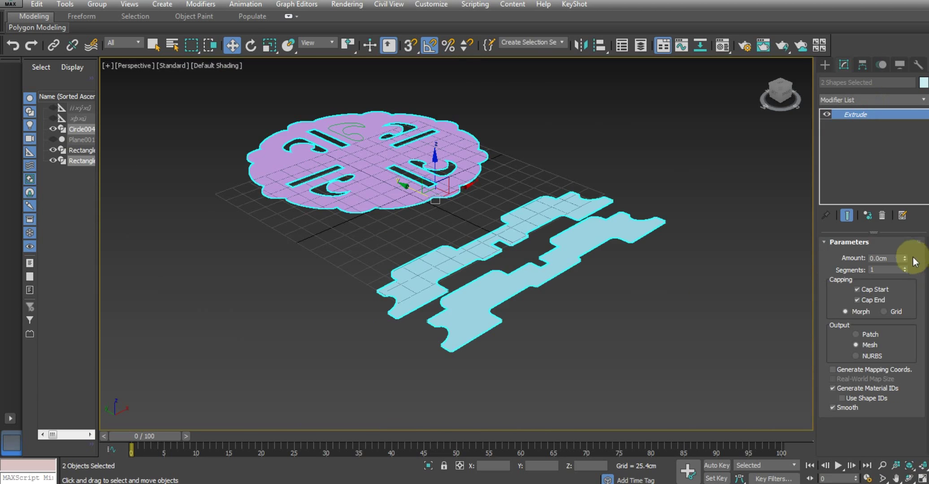
pyautogui.click(904, 256)
pyautogui.click(905, 257)
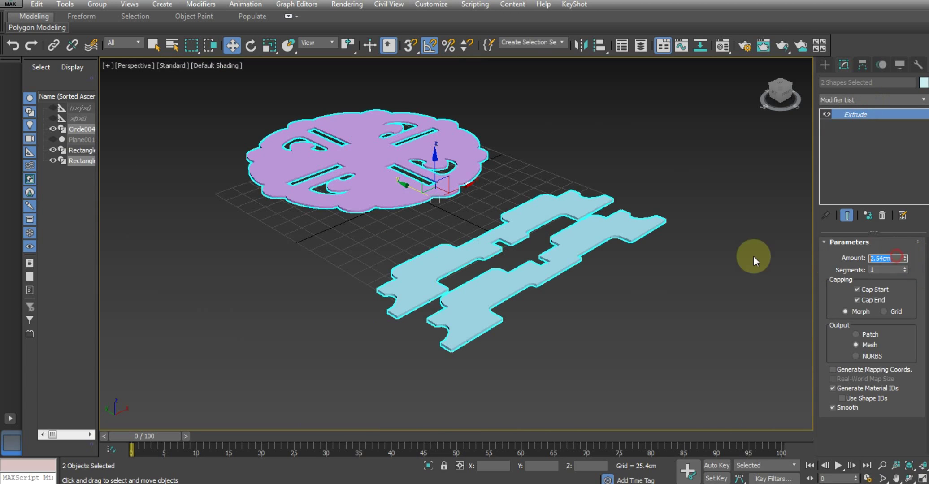
pyautogui.write('5')
pyautogui.press('Return')
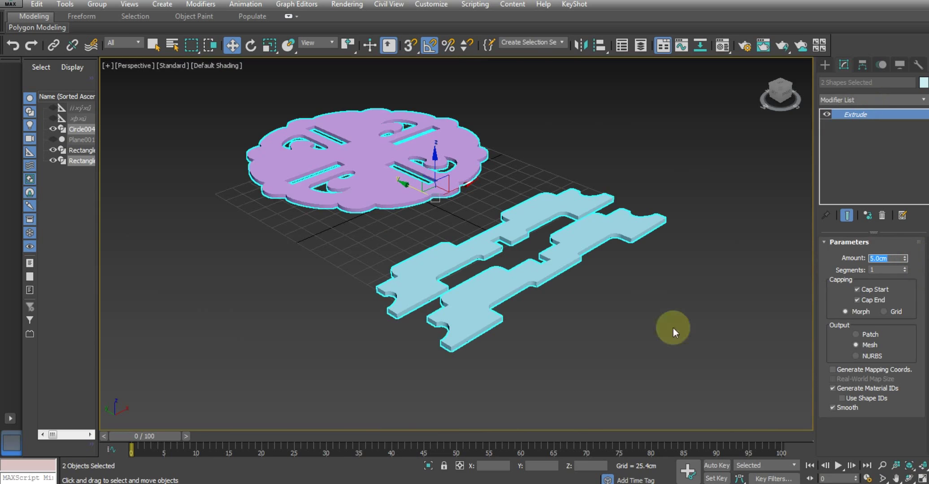
pyautogui.moveTo(514, 301); pyautogui.dragTo(599, 321, button='middle')
pyautogui.click(631, 330)
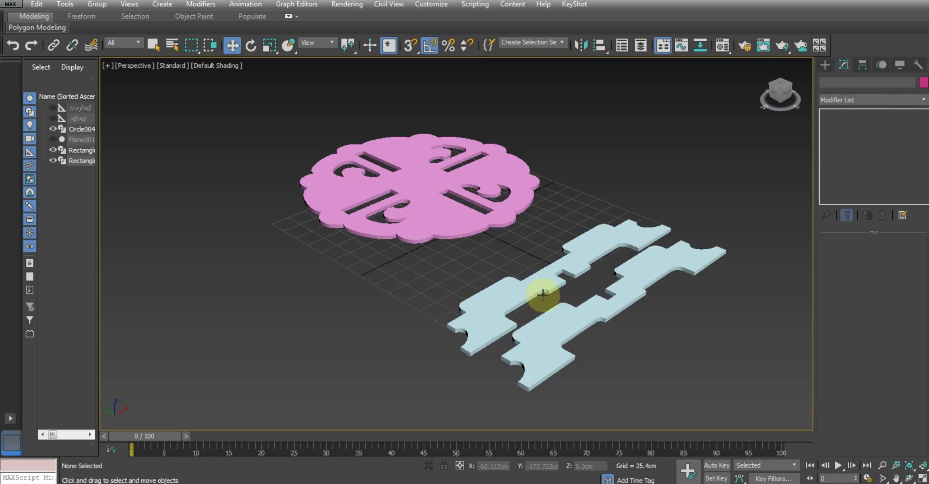
# Step: Copy the disc and both bars to a new set on the right
pyautogui.scroll(-5, 542, 294)
pyautogui.moveTo(589, 264)
pyautogui.keyDown('alt'); pyautogui.mouseDown(button='middle')
pyautogui.moveTo(564, 314)
pyautogui.moveTo(549, 320)
pyautogui.mouseUp(button='middle'); pyautogui.keyUp('alt')
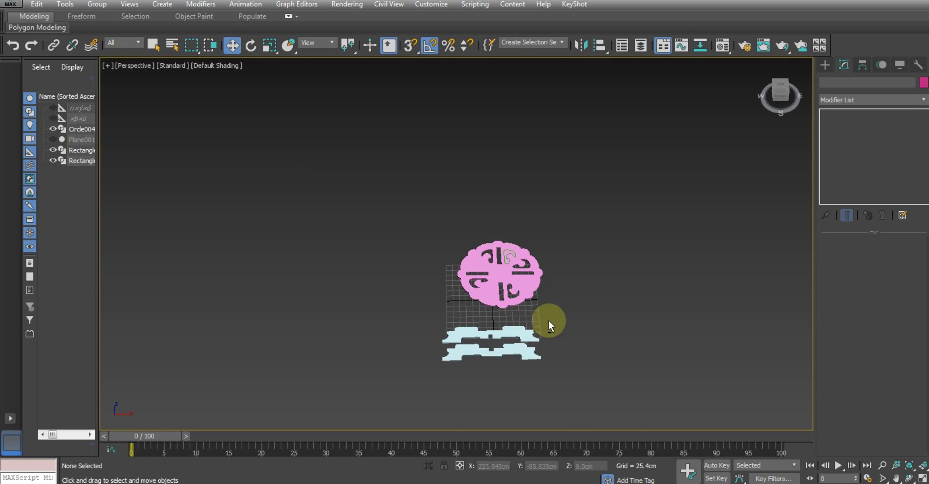
pyautogui.moveTo(539, 389)
pyautogui.mouseDown()
pyautogui.moveTo(484, 360)
pyautogui.moveTo(456, 265)
pyautogui.mouseUp()
pyautogui.moveTo(549, 303); pyautogui.dragTo(487, 279, button='middle')
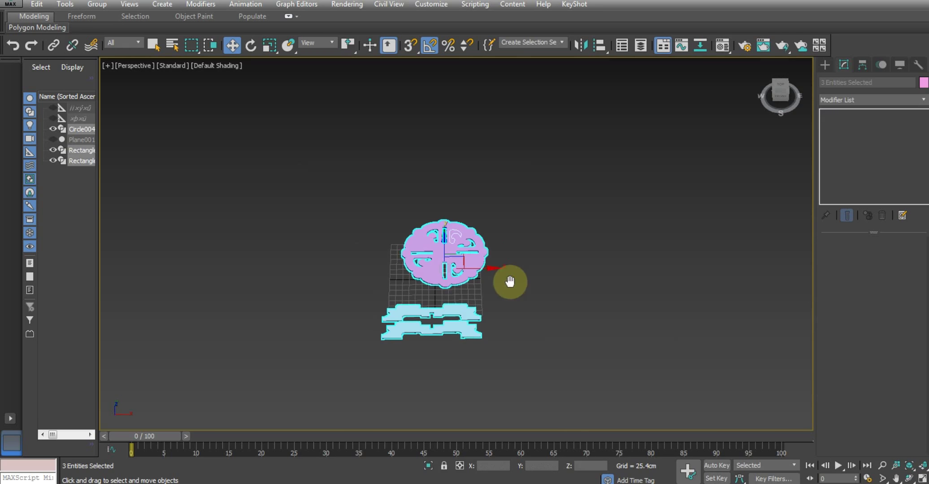
pyautogui.keyDown('shift'); pyautogui.moveTo(487, 265); pyautogui.dragTo(621, 278); pyautogui.keyUp('shift')
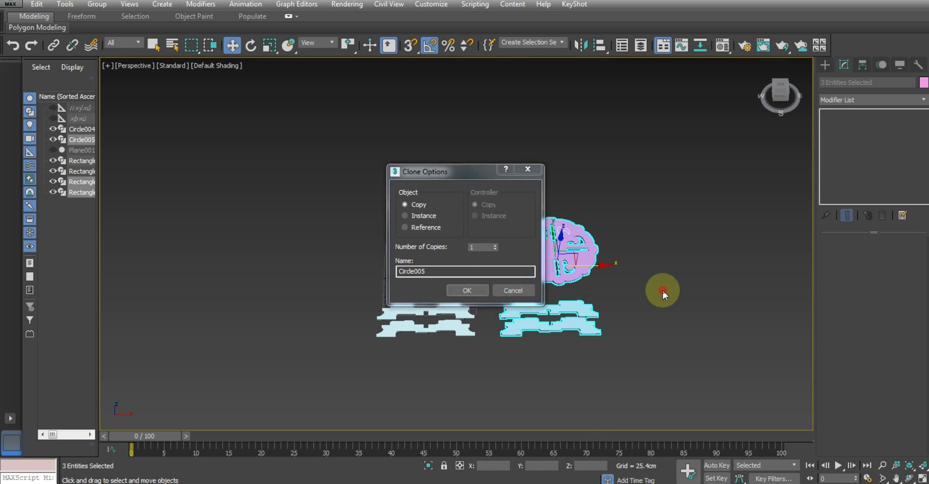
pyautogui.click(466, 290)
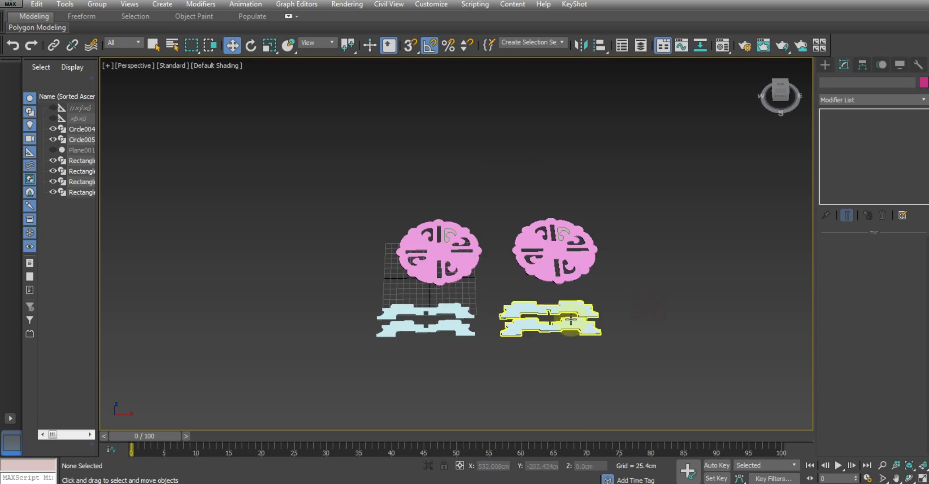
# Step: Select the double leg outline Rectangle005
pyautogui.scroll(6, 564, 320)
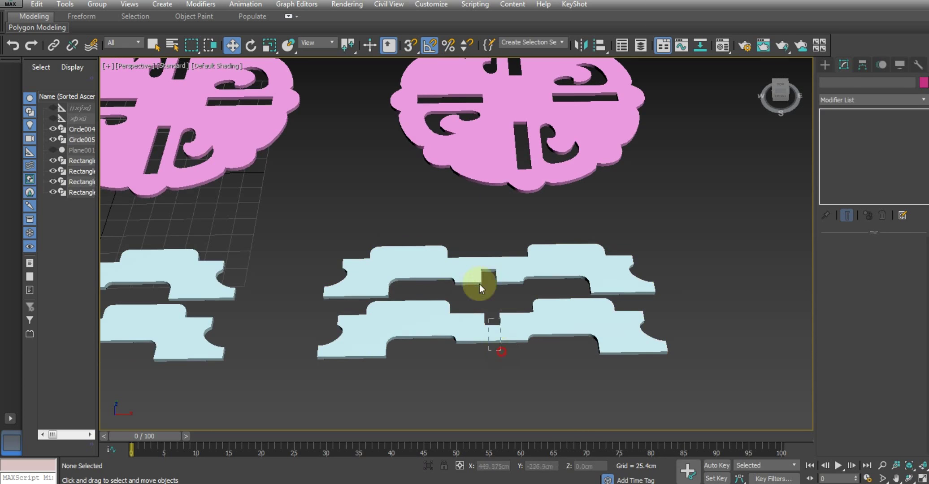
pyautogui.click(481, 285)
pyautogui.scroll(-3, 464, 282)
pyautogui.scroll(-3, 484, 278)
pyautogui.keyDown('alt'); pyautogui.moveTo(496, 277); pyautogui.dragTo(579, 260, button='middle'); pyautogui.keyUp('alt')
pyautogui.click(538, 282)
pyautogui.click(498, 297)
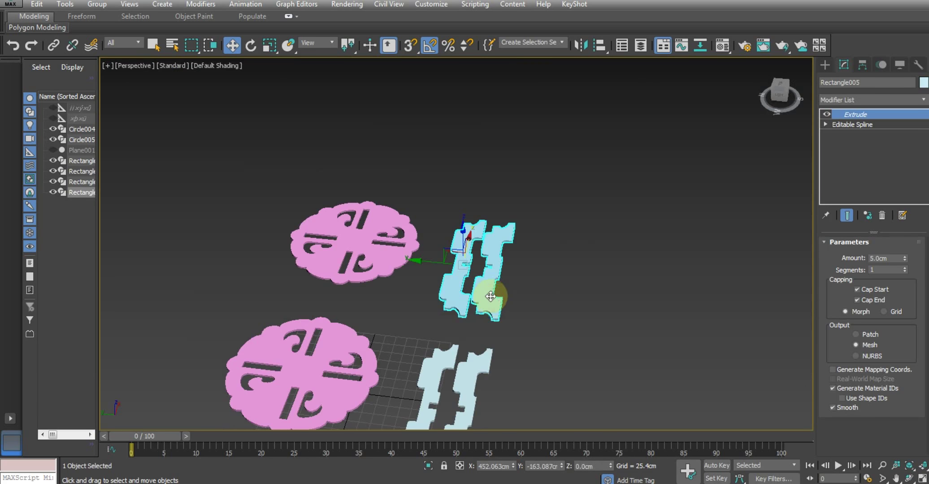
pyautogui.scroll(4, 499, 297)
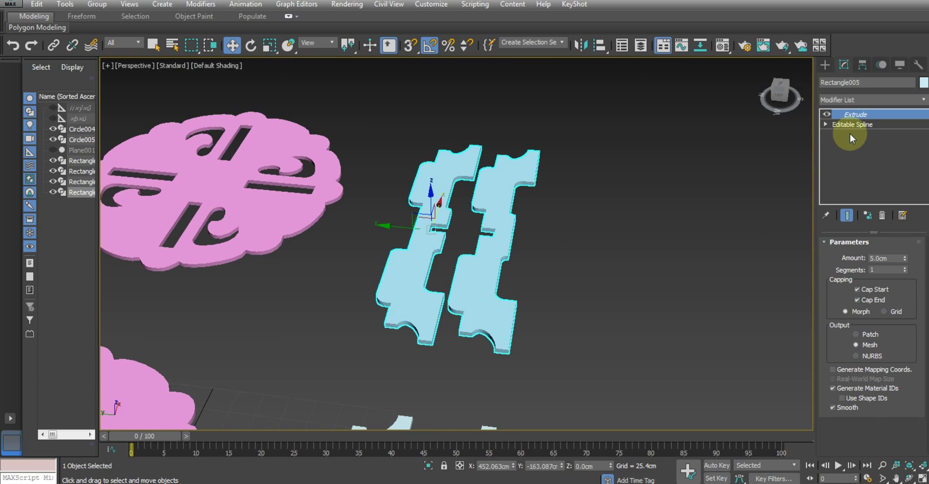
# Step: At Spline sub-object level, pick the leg's right-hand outline
pyautogui.click(826, 124)
pyautogui.click(847, 154)
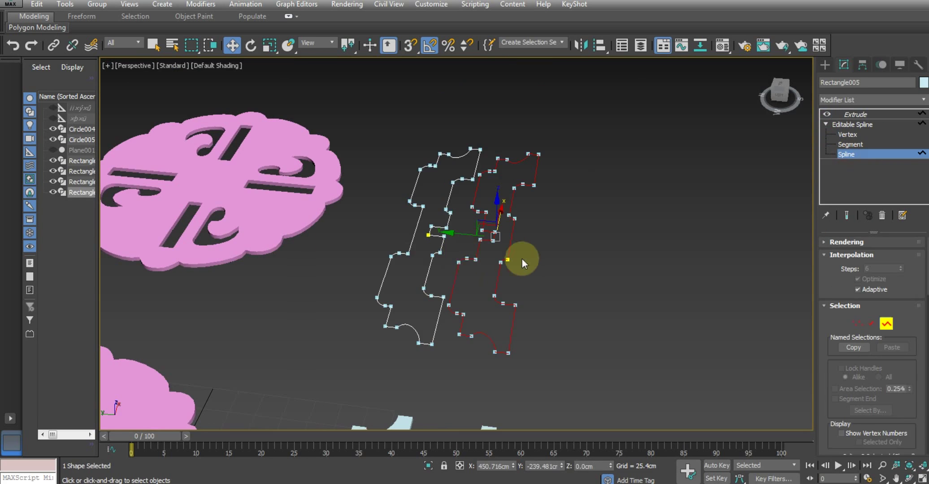
pyautogui.scroll(-2, 914, 313)
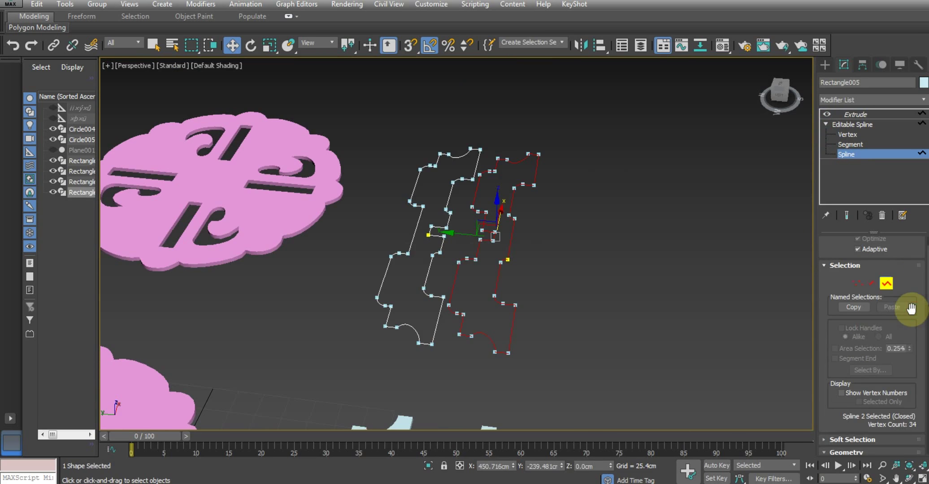
pyautogui.scroll(-3, 905, 307)
pyautogui.scroll(-3, 908, 251)
pyautogui.scroll(-3, 885, 290)
pyautogui.scroll(-3, 879, 289)
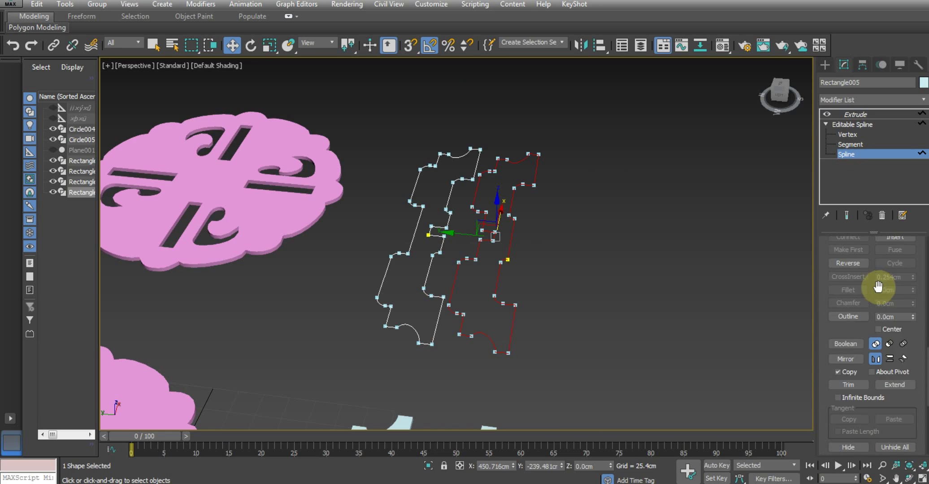
pyautogui.scroll(-3, 856, 318)
pyautogui.scroll(-4, 883, 340)
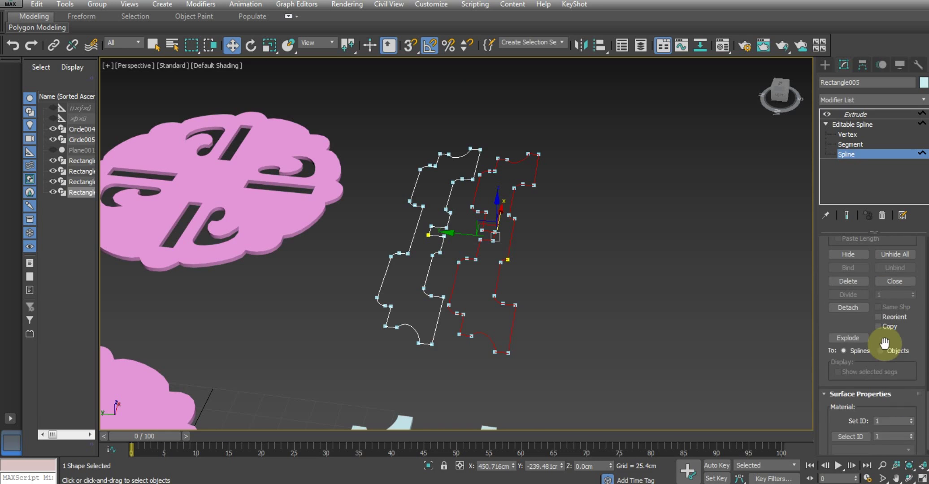
# Step: Detach that outline as Shape001, returning Rectangle005 to its Extrude level
pyautogui.click(852, 308)
pyautogui.click(498, 243)
pyautogui.click(865, 125)
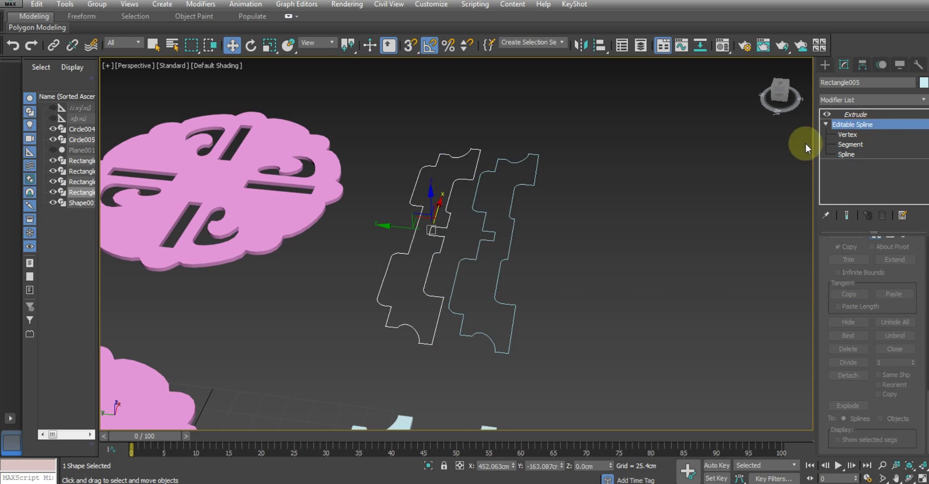
pyautogui.click(854, 115)
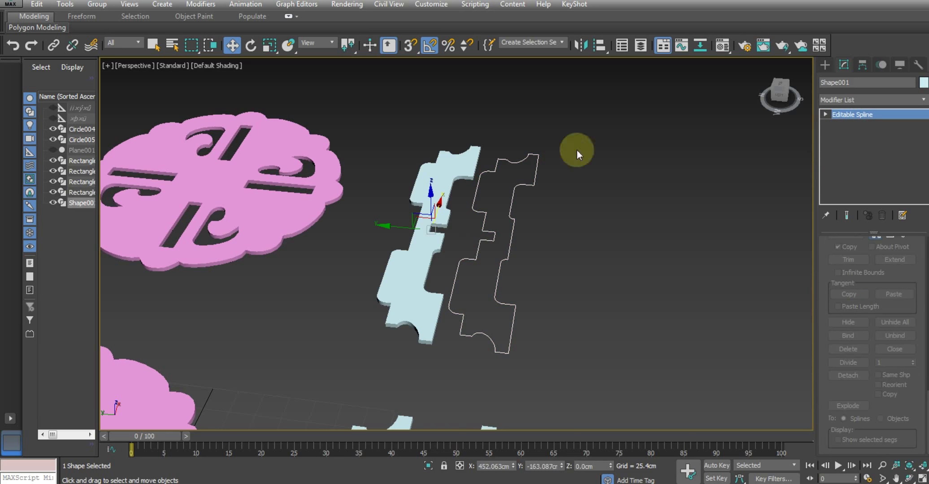
pyautogui.click(422, 254)
# Step: Give Shape001 the same Extrude and rotate both leg pieces 90° about X
pyautogui.moveTo(854, 114); pyautogui.dragTo(497, 267)
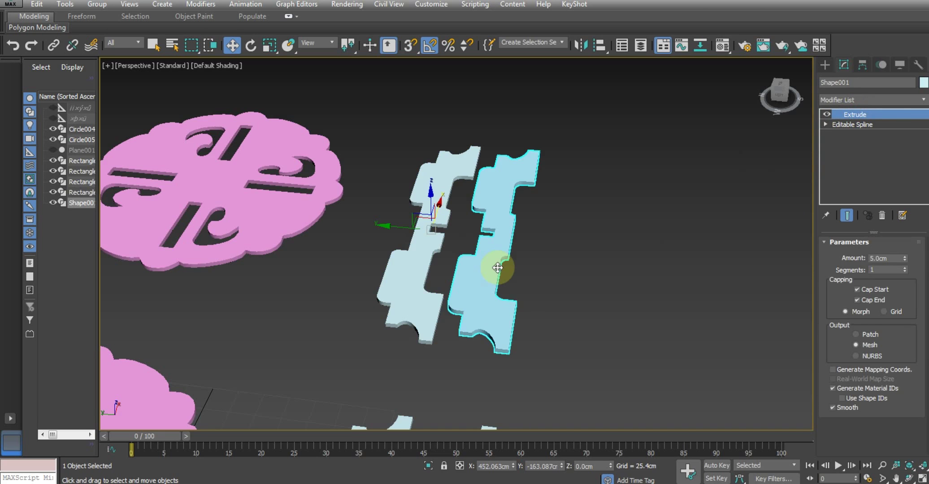
pyautogui.press('e')
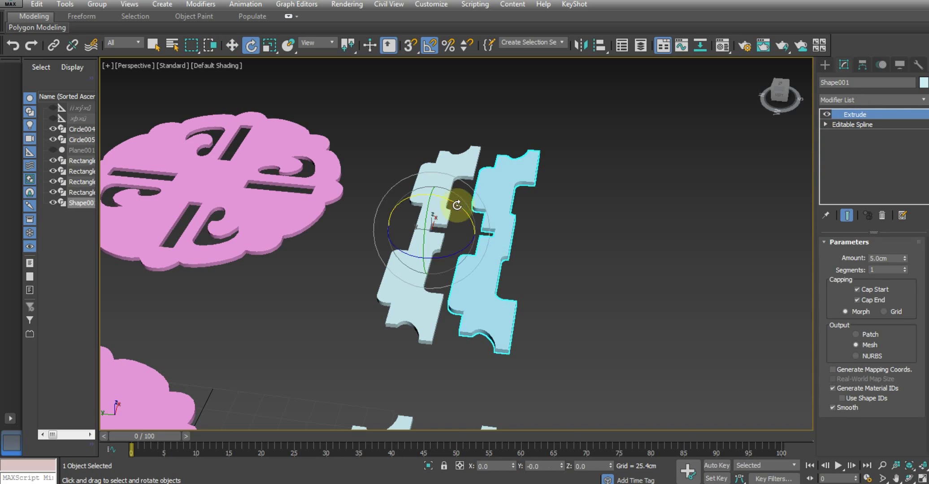
pyautogui.moveTo(462, 202); pyautogui.dragTo(499, 235)
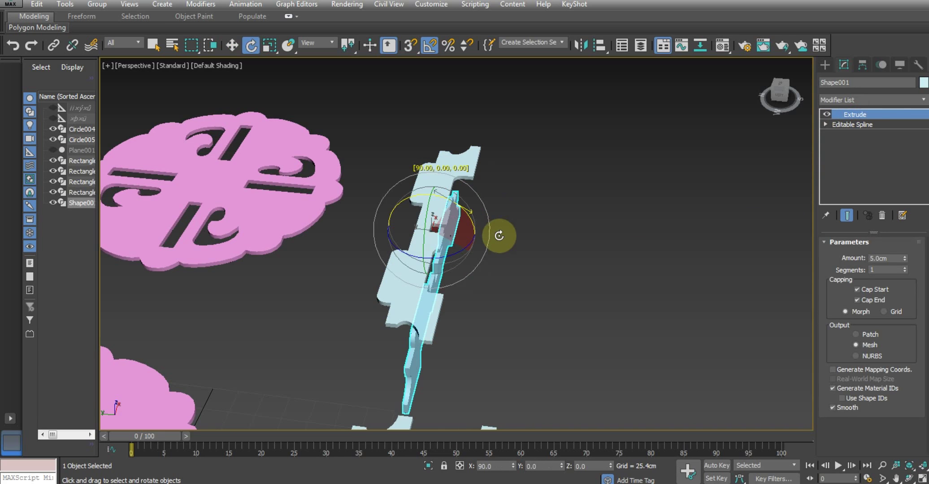
pyautogui.click(396, 289)
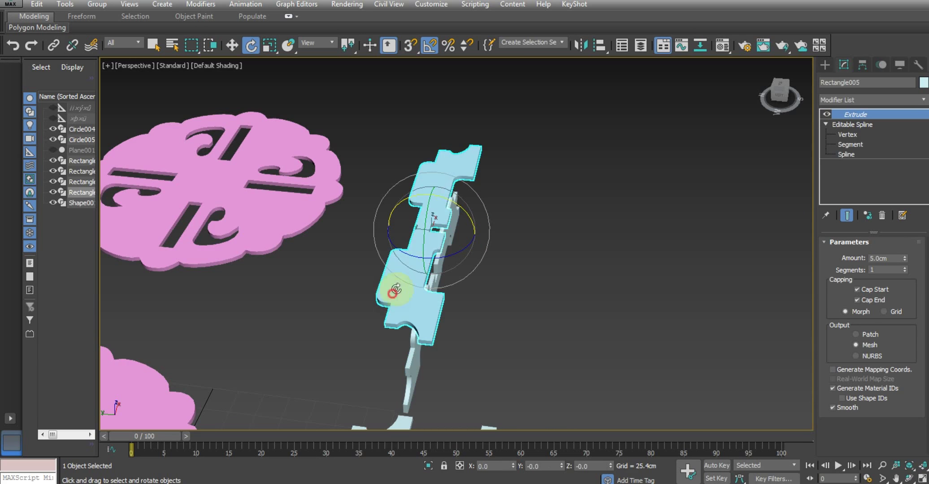
pyautogui.moveTo(448, 202); pyautogui.dragTo(487, 242)
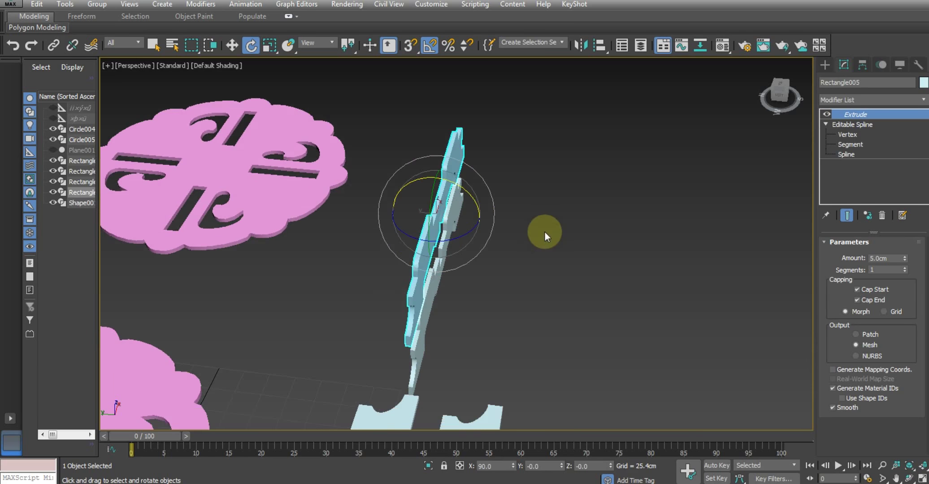
# Step: In the Front view, raise Rectangle005 and Shape001 to the same height
pyautogui.hotkey('alt', 'w')
pyautogui.hotkey('alt', 'w')
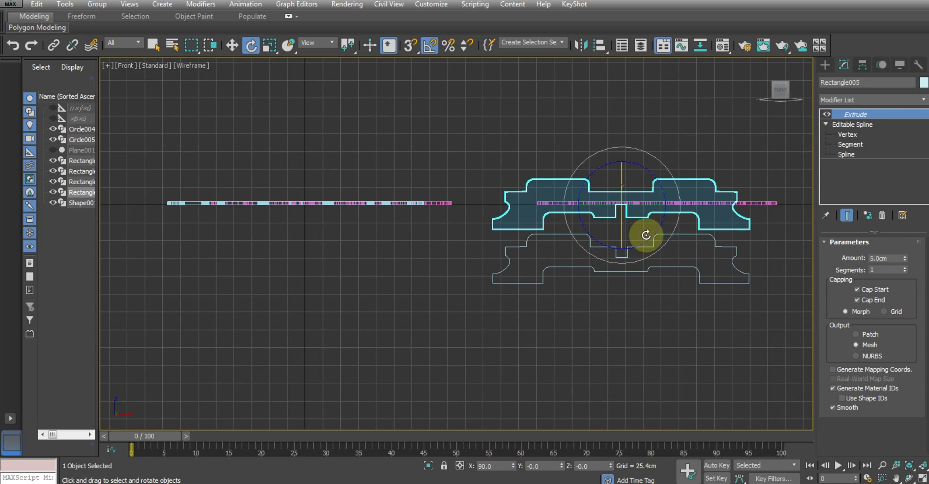
pyautogui.press('w')
pyautogui.moveTo(694, 224); pyautogui.dragTo(560, 180, button='middle')
pyautogui.scroll(5, 560, 180)
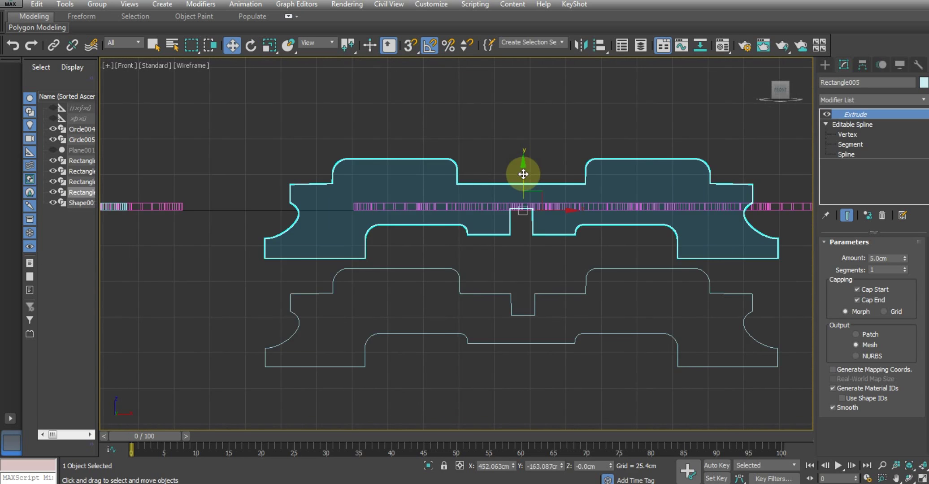
pyautogui.moveTo(522, 173); pyautogui.dragTo(502, 126)
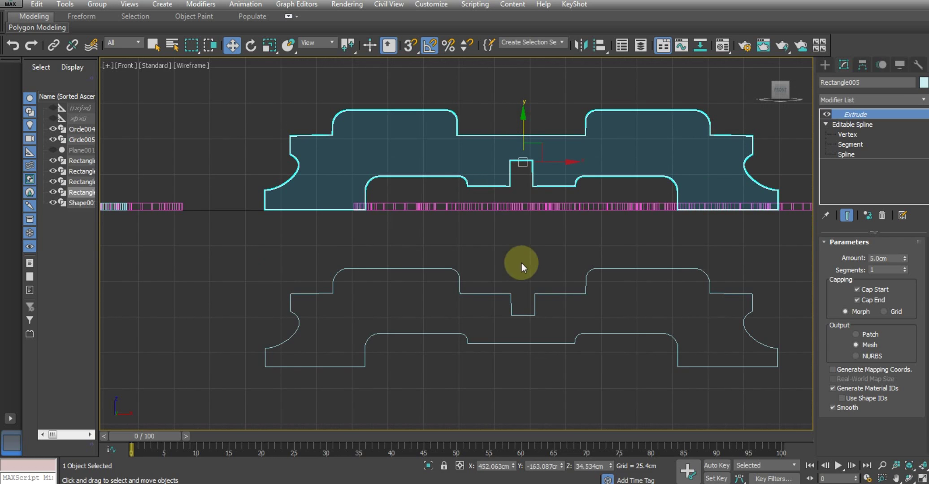
pyautogui.click(504, 300)
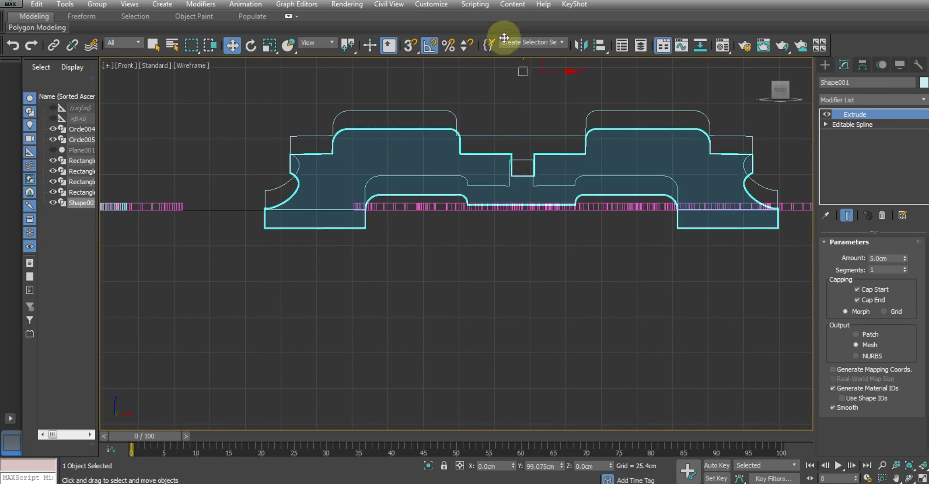
pyautogui.moveTo(523, 177); pyautogui.dragTo(498, 19)
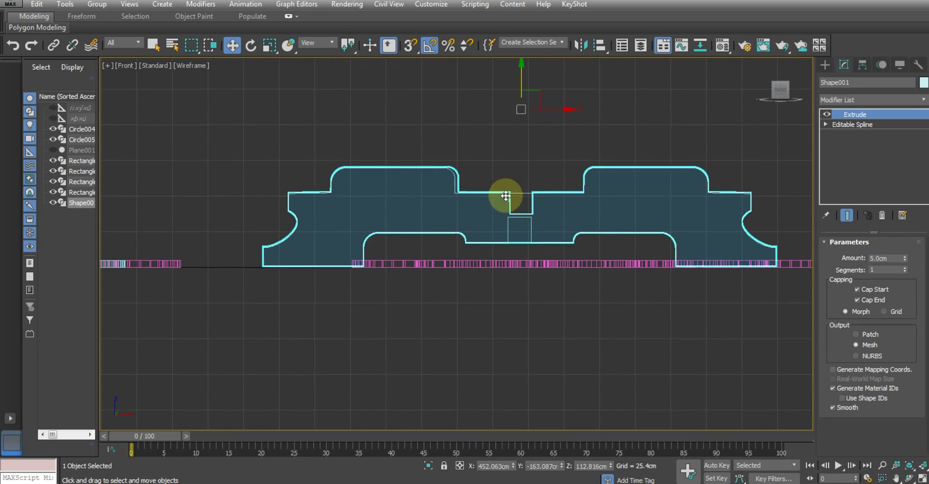
pyautogui.hotkey('alt', 'w')
pyautogui.click(362, 172)
pyautogui.hotkey('alt', 'w')
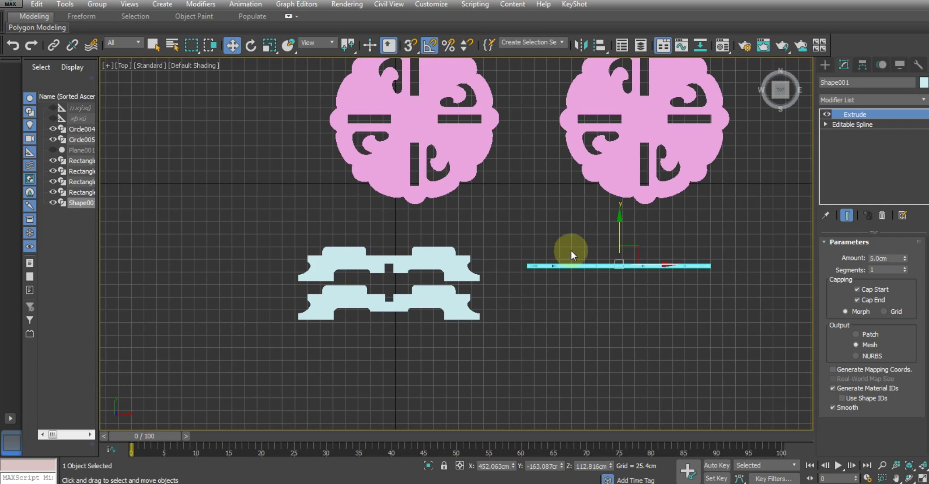
# Step: Rotate Shape001 −90° about Z to cross Rectangle005, nudging it to centre the crossing
pyautogui.press('e')
pyautogui.moveTo(649, 235); pyautogui.dragTo(667, 301)
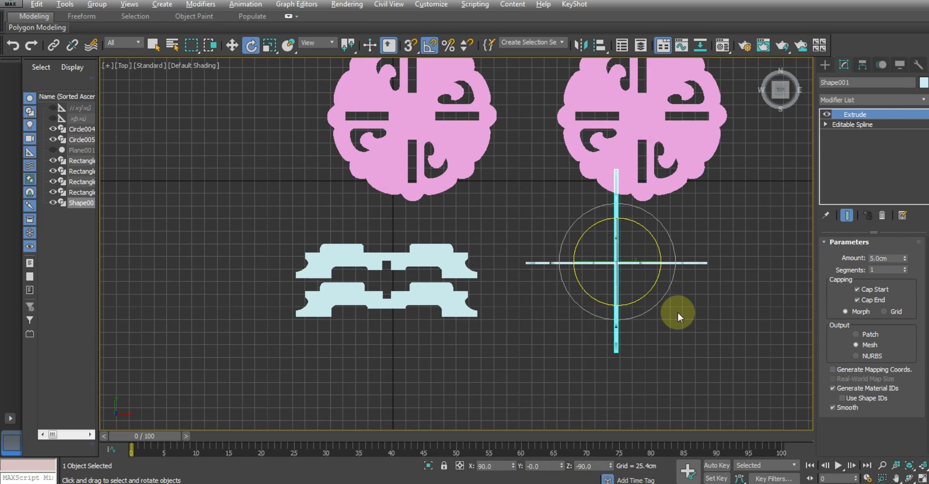
pyautogui.hotkey('alt', 'w')
pyautogui.rightClick(703, 343)
pyautogui.hotkey('alt', 'w')
pyautogui.moveTo(590, 325)
pyautogui.keyDown('alt'); pyautogui.mouseDown(button='middle')
pyautogui.moveTo(530, 286)
pyautogui.moveTo(568, 292)
pyautogui.moveTo(576, 317)
pyautogui.moveTo(502, 344)
pyautogui.moveTo(394, 283)
pyautogui.moveTo(429, 283)
pyautogui.moveTo(454, 165)
pyautogui.moveTo(493, 290)
pyautogui.moveTo(467, 157)
pyautogui.moveTo(448, 209)
pyautogui.moveTo(472, 257)
pyautogui.moveTo(477, 349)
pyautogui.moveTo(554, 291)
pyautogui.mouseUp(button='middle'); pyautogui.keyUp('alt')
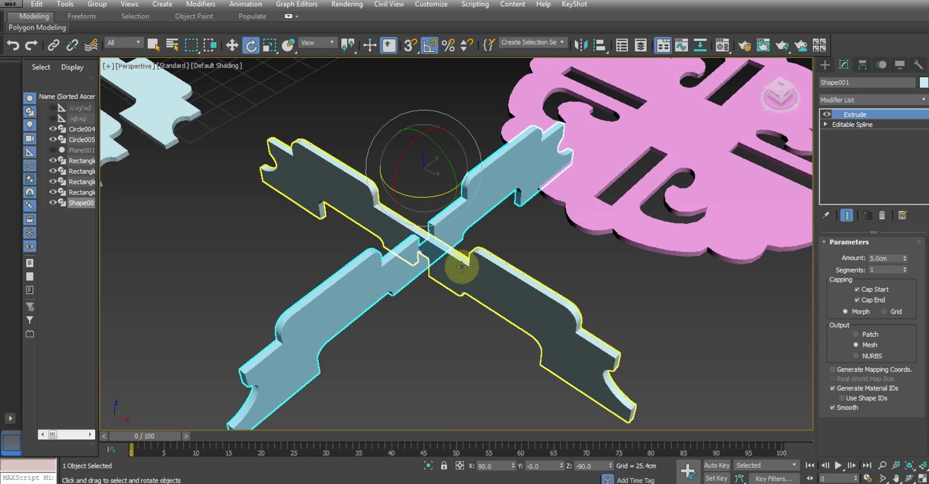
pyautogui.moveTo(456, 315)
pyautogui.keyDown('alt'); pyautogui.mouseDown(button='middle')
pyautogui.moveTo(424, 259)
pyautogui.moveTo(442, 223)
pyautogui.moveTo(433, 222)
pyautogui.moveTo(410, 270)
pyautogui.moveTo(394, 266)
pyautogui.mouseUp(button='middle'); pyautogui.keyUp('alt')
pyautogui.press('w')
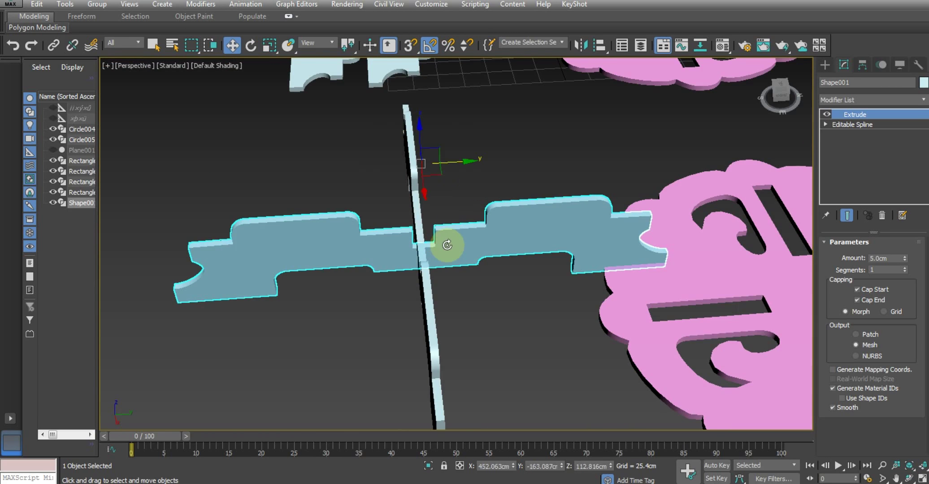
pyautogui.moveTo(454, 160); pyautogui.dragTo(448, 161)
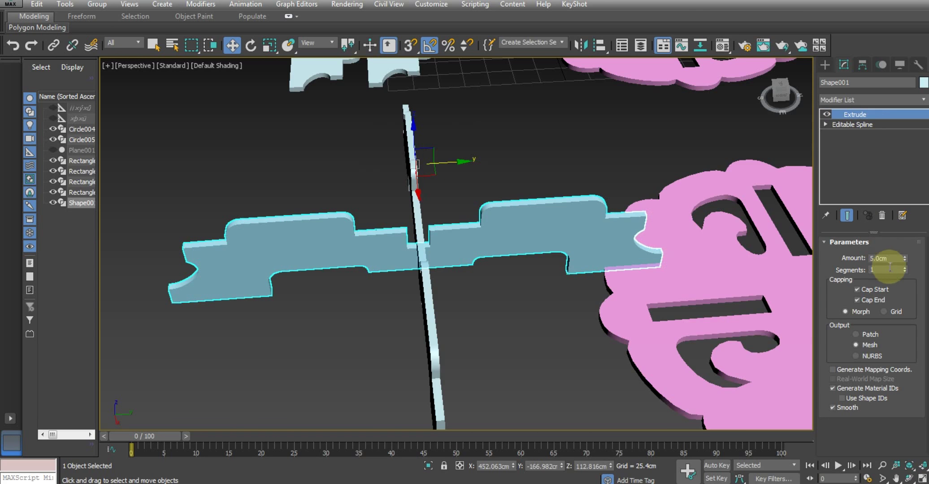
# Step: Try extrusion thicknesses of 10 and 20cm on Shape001 and Rectangle005
pyautogui.moveTo(894, 260); pyautogui.dragTo(839, 259)
pyautogui.write('10')
pyautogui.press('Return')
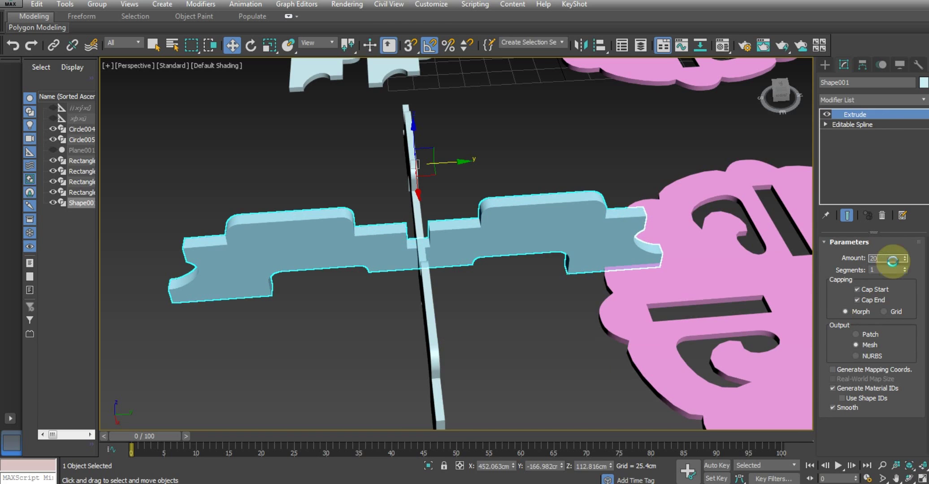
pyautogui.press('Return')
pyautogui.click(441, 362)
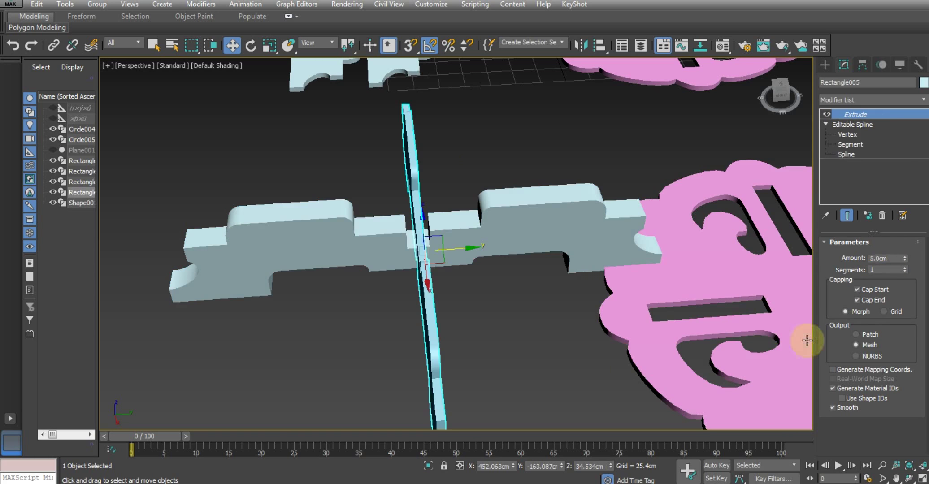
pyautogui.doubleClick(886, 258)
pyautogui.write('20')
pyautogui.press('Return')
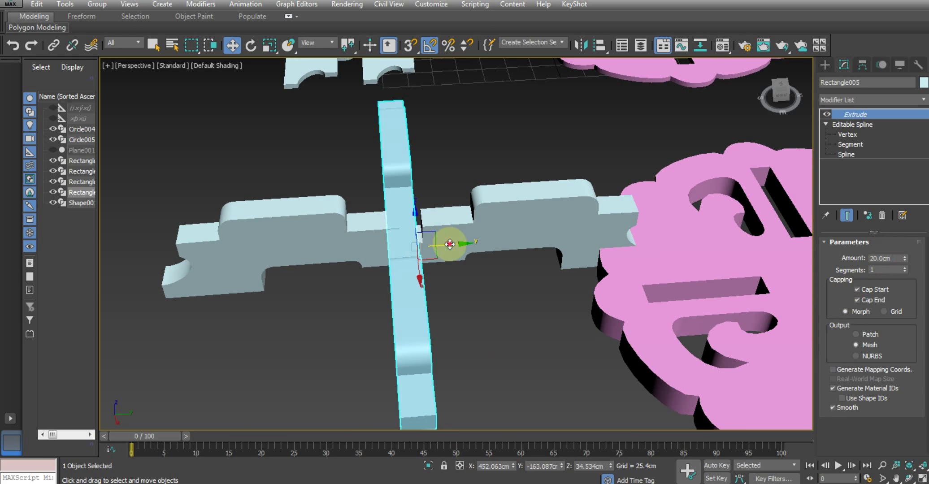
# Step: Slide Rectangle005 sideways so it fits into the cross slot
pyautogui.moveTo(445, 242); pyautogui.dragTo(459, 245)
pyautogui.moveTo(458, 245)
pyautogui.keyDown('alt'); pyautogui.mouseDown(button='middle')
pyautogui.moveTo(456, 270)
pyautogui.moveTo(514, 224)
pyautogui.moveTo(497, 245)
pyautogui.moveTo(523, 289)
pyautogui.moveTo(415, 263)
pyautogui.mouseUp(button='middle'); pyautogui.keyUp('alt')
pyautogui.scroll(5, 415, 263)
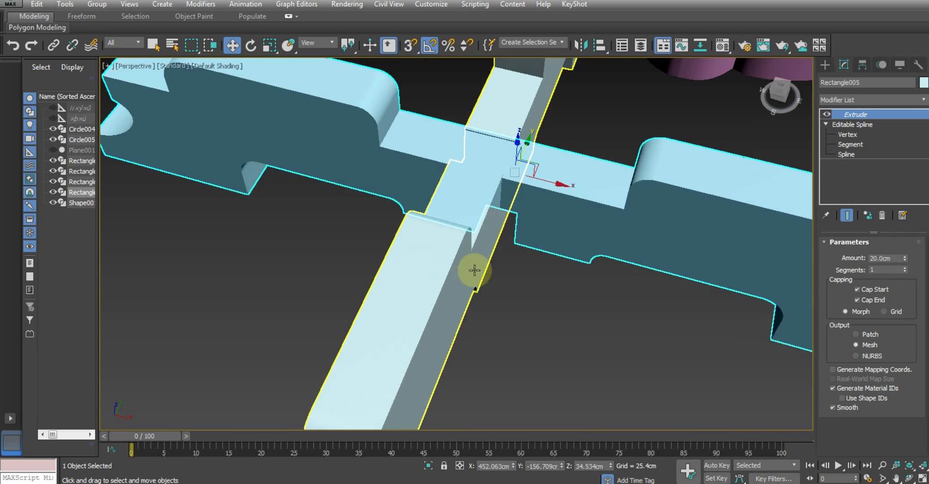
pyautogui.keyDown('alt'); pyautogui.moveTo(473, 269); pyautogui.dragTo(552, 186, button='middle'); pyautogui.keyUp('alt')
pyautogui.moveTo(544, 176); pyautogui.dragTo(519, 176)
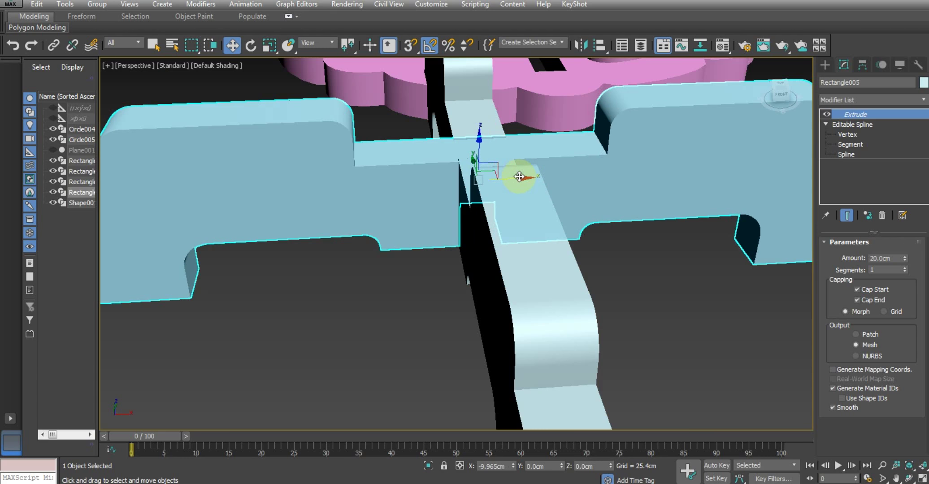
pyautogui.moveTo(518, 176)
pyautogui.keyDown('alt'); pyautogui.mouseDown(button='middle')
pyautogui.moveTo(552, 230)
pyautogui.moveTo(534, 199)
pyautogui.moveTo(554, 182)
pyautogui.moveTo(591, 176)
pyautogui.moveTo(578, 137)
pyautogui.moveTo(535, 207)
pyautogui.mouseUp(button='middle'); pyautogui.keyUp('alt')
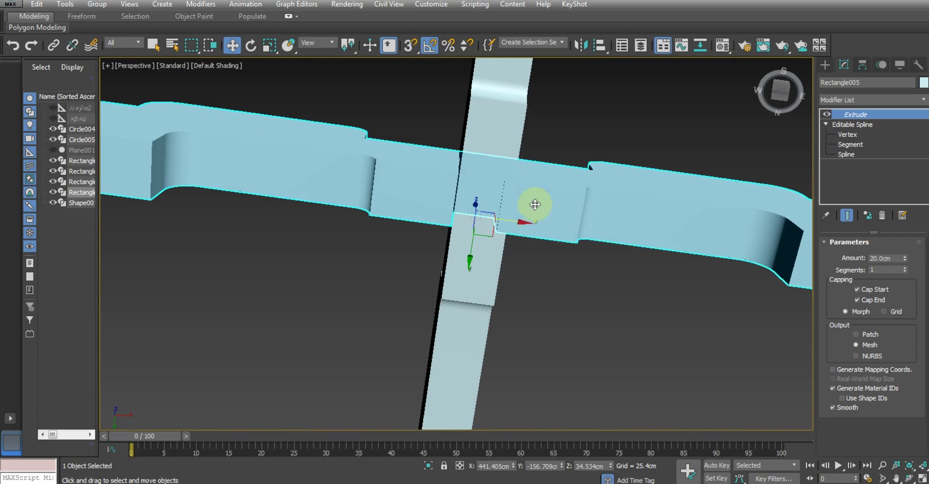
pyautogui.moveTo(519, 222); pyautogui.dragTo(524, 222)
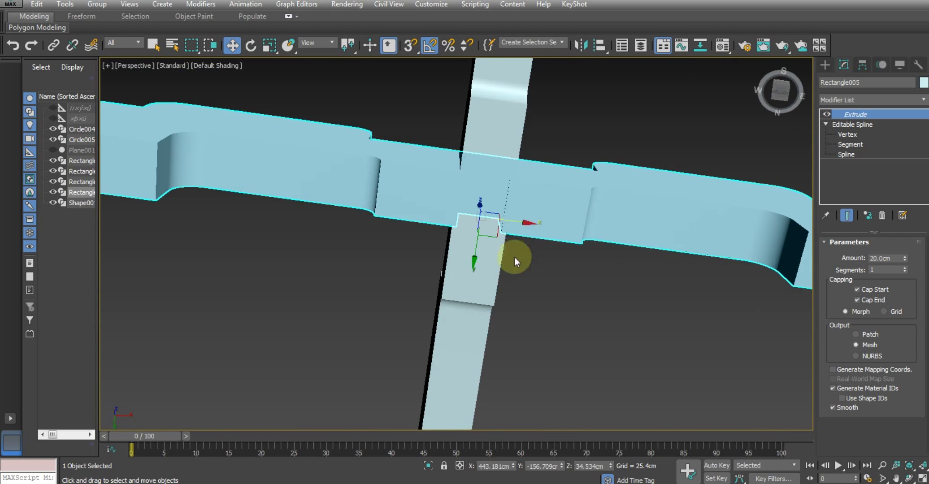
pyautogui.moveTo(515, 258)
pyautogui.keyDown('alt'); pyautogui.mouseDown(button='middle')
pyautogui.moveTo(486, 319)
pyautogui.moveTo(452, 196)
pyautogui.moveTo(463, 153)
pyautogui.mouseUp(button='middle'); pyautogui.keyUp('alt')
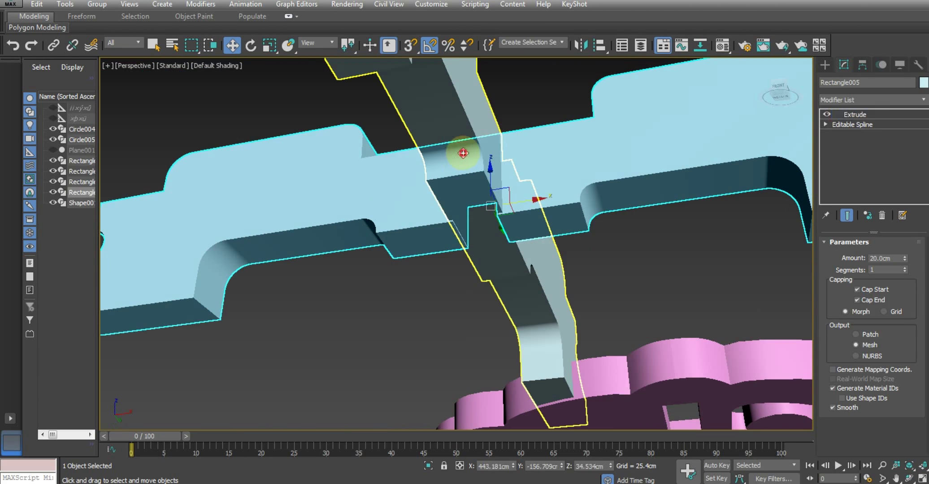
# Step: Set Shape001's extrusion to 15cm and nudge it slightly along X
pyautogui.click(462, 153)
pyautogui.click(894, 258)
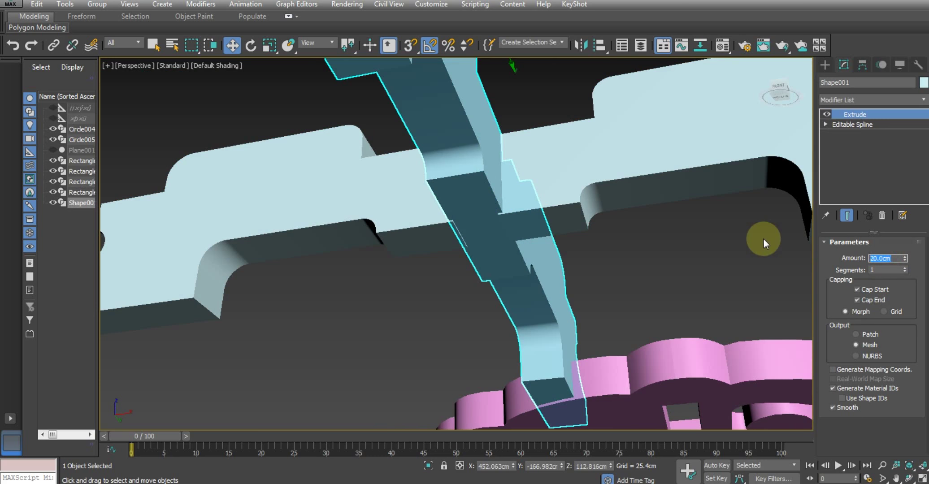
pyautogui.write('15')
pyautogui.press('Return')
pyautogui.keyDown('alt'); pyautogui.moveTo(649, 240); pyautogui.dragTo(581, 217, button='middle'); pyautogui.keyUp('alt')
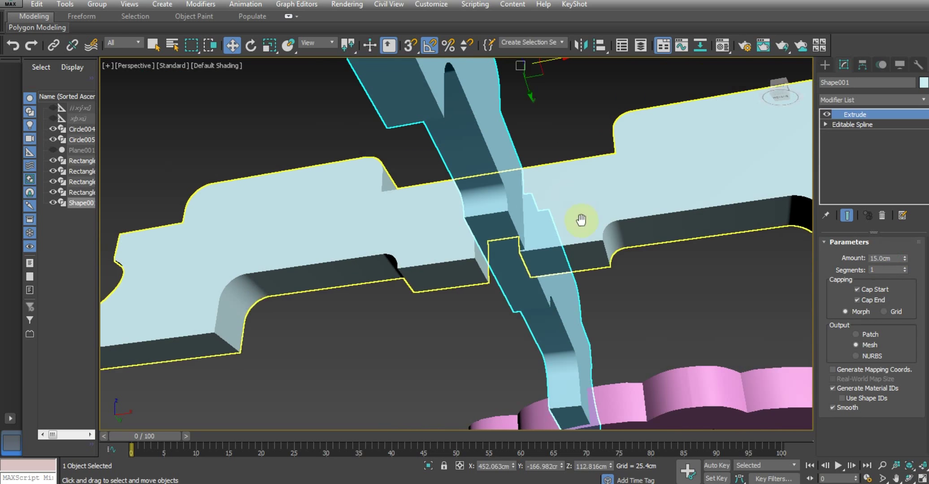
pyautogui.moveTo(547, 62); pyautogui.dragTo(541, 62)
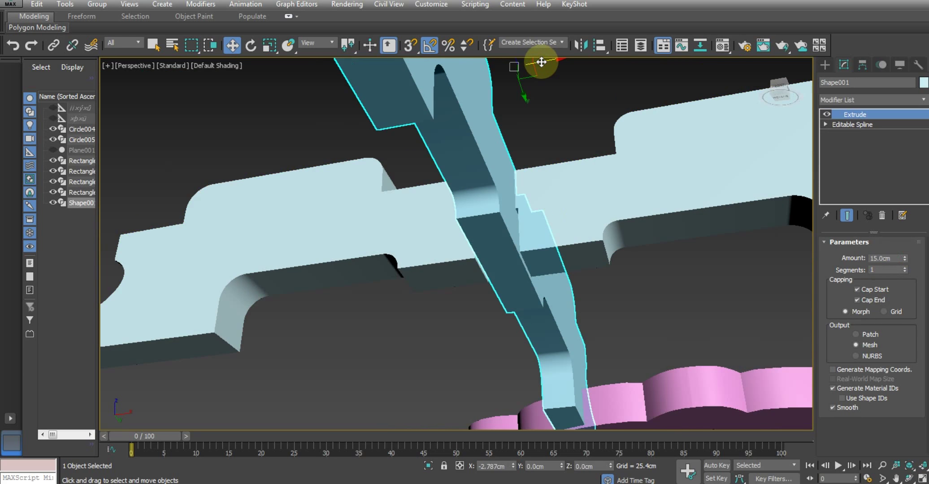
pyautogui.moveTo(533, 124)
pyautogui.keyDown('alt'); pyautogui.mouseDown(button='middle')
pyautogui.moveTo(577, 169)
pyautogui.moveTo(691, 177)
pyautogui.mouseUp(button='middle'); pyautogui.keyUp('alt')
pyautogui.scroll(-2, 691, 178)
# Step: Set Rectangle005's extrusion to 18, then 15cm, and slide it along Y to centre the joint
pyautogui.click(545, 182)
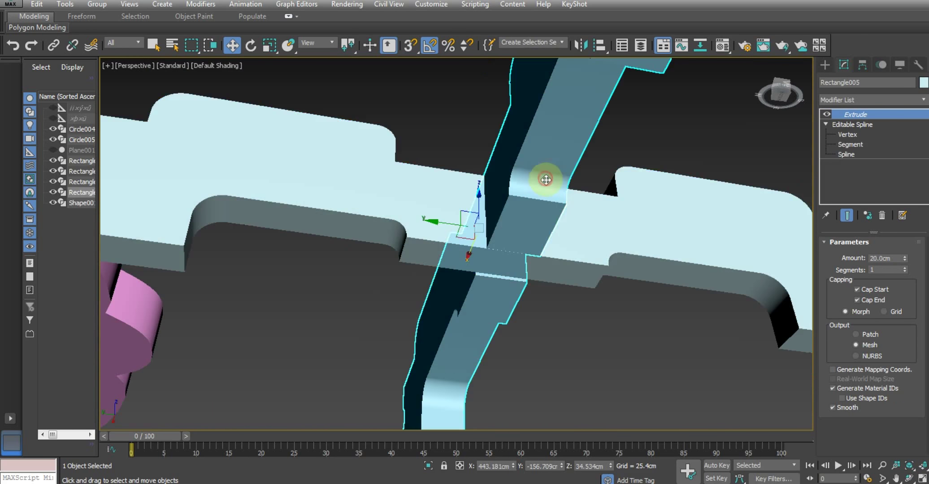
pyautogui.moveTo(545, 182)
pyautogui.keyDown('alt'); pyautogui.mouseDown(button='middle')
pyautogui.moveTo(562, 320)
pyautogui.moveTo(547, 387)
pyautogui.mouseUp(button='middle'); pyautogui.keyUp('alt')
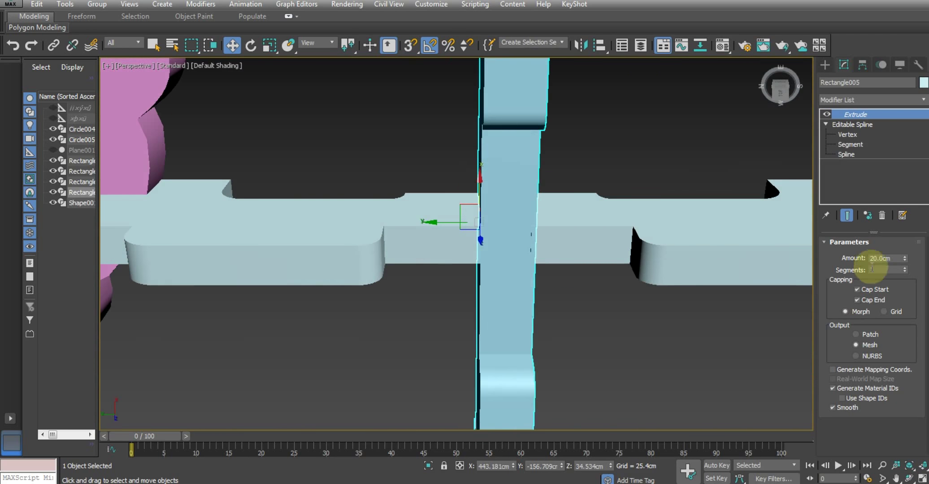
pyautogui.doubleClick(895, 258)
pyautogui.write('18')
pyautogui.press('Return')
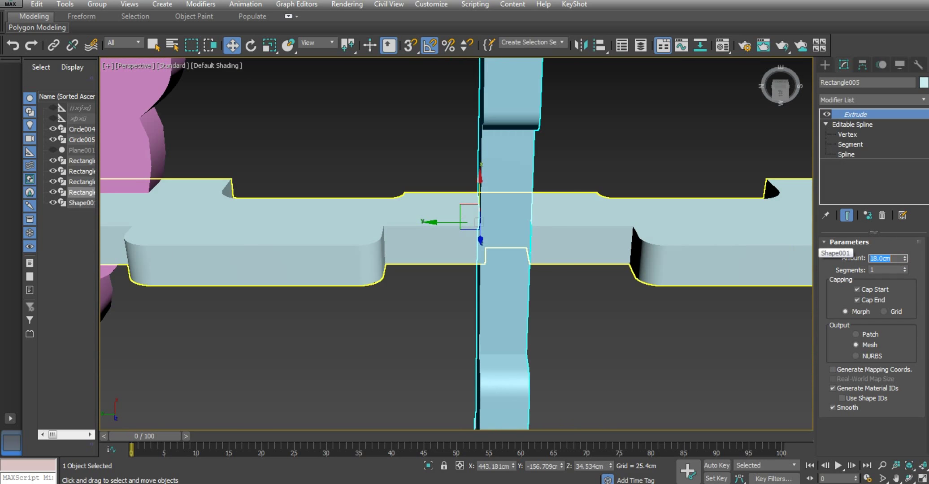
pyautogui.moveTo(578, 257)
pyautogui.keyDown('alt'); pyautogui.mouseDown(button='middle')
pyautogui.moveTo(564, 219)
pyautogui.moveTo(576, 184)
pyautogui.mouseUp(button='middle'); pyautogui.keyUp('alt')
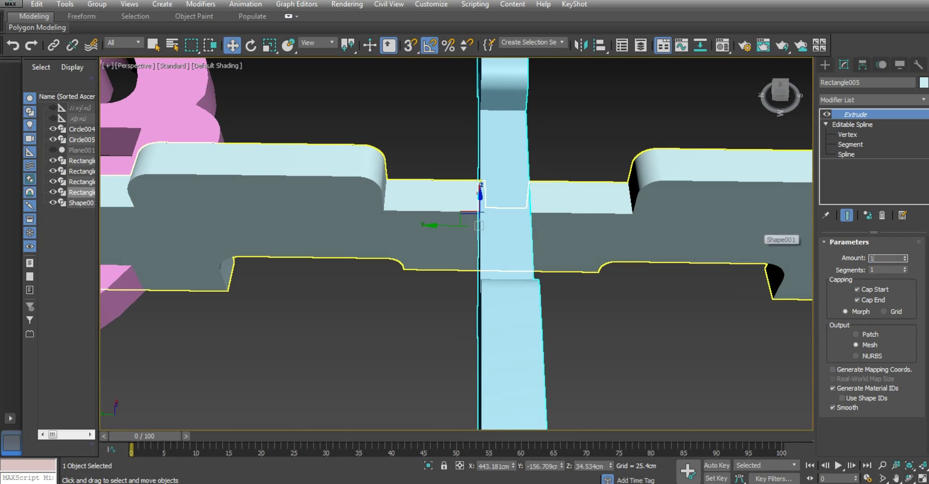
pyautogui.write('15')
pyautogui.press('Return')
pyautogui.click(484, 169)
pyautogui.moveTo(452, 230); pyautogui.dragTo(462, 230)
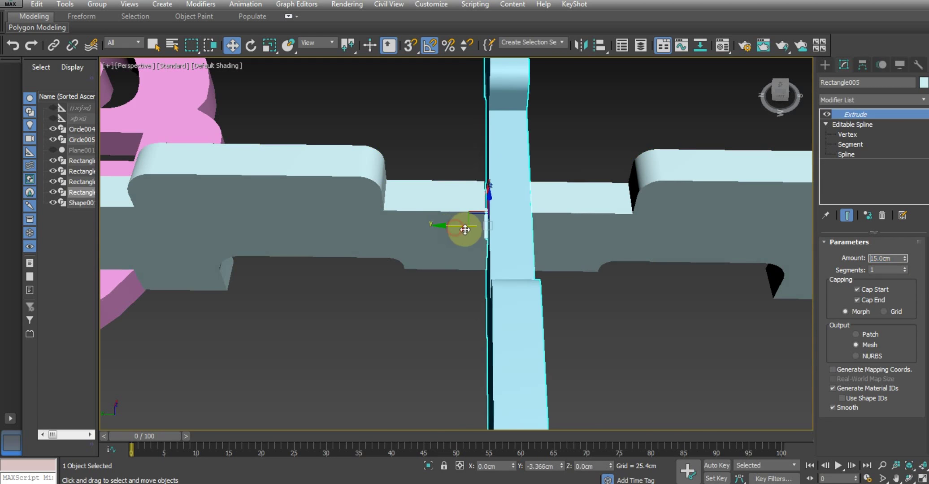
pyautogui.scroll(-5, 498, 241)
pyautogui.moveTo(497, 240)
pyautogui.keyDown('alt'); pyautogui.mouseDown(button='middle')
pyautogui.moveTo(465, 259)
pyautogui.moveTo(502, 238)
pyautogui.mouseUp(button='middle'); pyautogui.keyUp('alt')
# Step: Test the pink disc Circle005 on the cross, move it back, and switch to wireframe
pyautogui.click(269, 172)
pyautogui.moveTo(269, 173); pyautogui.dragTo(315, 218, button='middle')
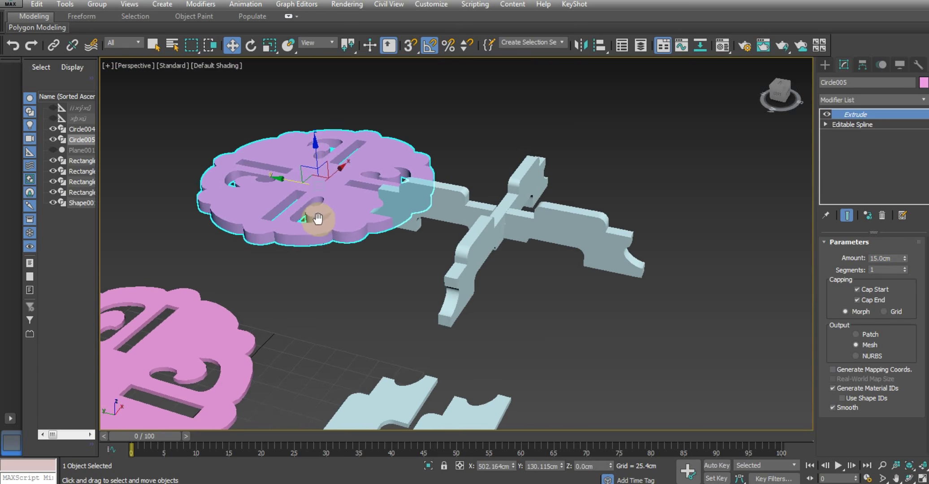
pyautogui.moveTo(304, 179); pyautogui.dragTo(483, 283)
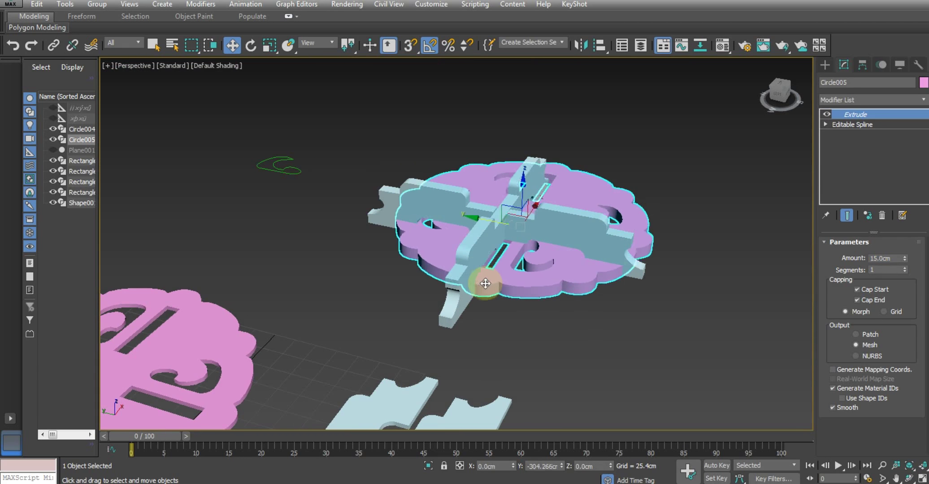
pyautogui.moveTo(511, 332)
pyautogui.keyDown('alt'); pyautogui.mouseDown(button='middle')
pyautogui.moveTo(421, 317)
pyautogui.moveTo(418, 332)
pyautogui.moveTo(452, 300)
pyautogui.moveTo(441, 279)
pyautogui.mouseUp(button='middle'); pyautogui.keyUp('alt')
pyautogui.moveTo(443, 279)
pyautogui.mouseDown()
pyautogui.moveTo(421, 217)
pyautogui.moveTo(452, 170)
pyautogui.mouseUp()
pyautogui.press('F3')
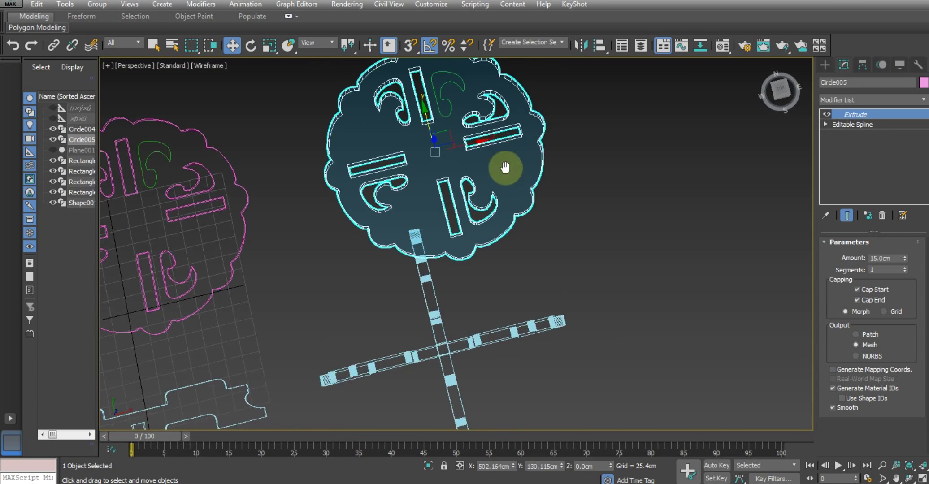
# Step: Select the crescent hook shape Rectangle002 on the left disc for aligning
pyautogui.click(851, 124)
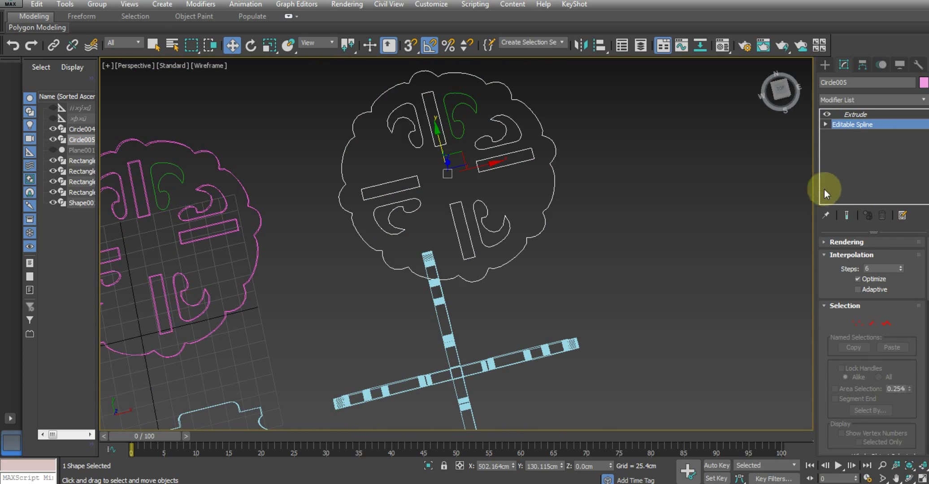
pyautogui.keyDown('alt'); pyautogui.moveTo(529, 244); pyautogui.dragTo(557, 226, button='middle'); pyautogui.keyUp('alt')
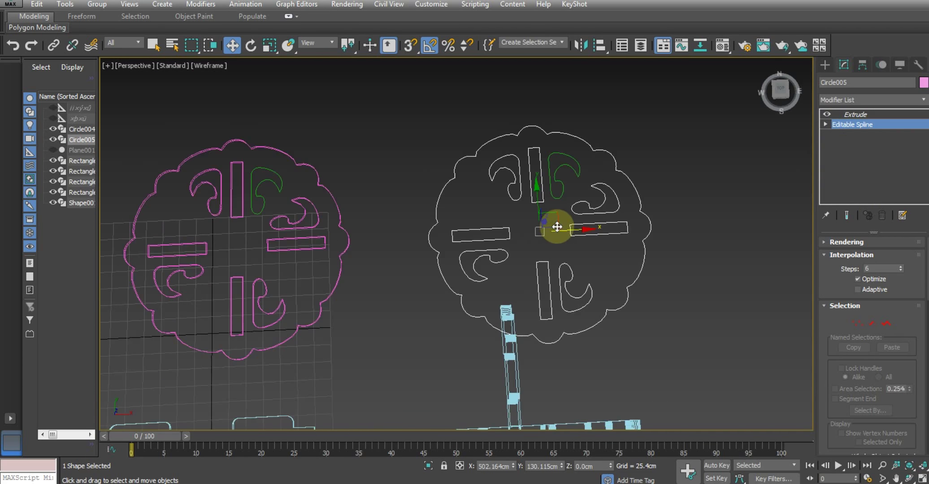
pyautogui.moveTo(307, 207); pyautogui.dragTo(480, 159, button='middle')
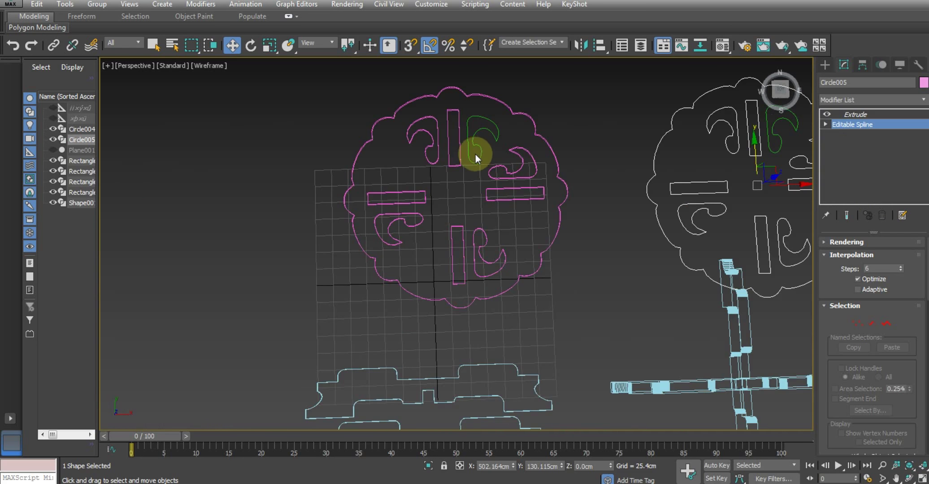
pyautogui.click(477, 150)
pyautogui.moveTo(528, 183); pyautogui.dragTo(494, 201, button='middle')
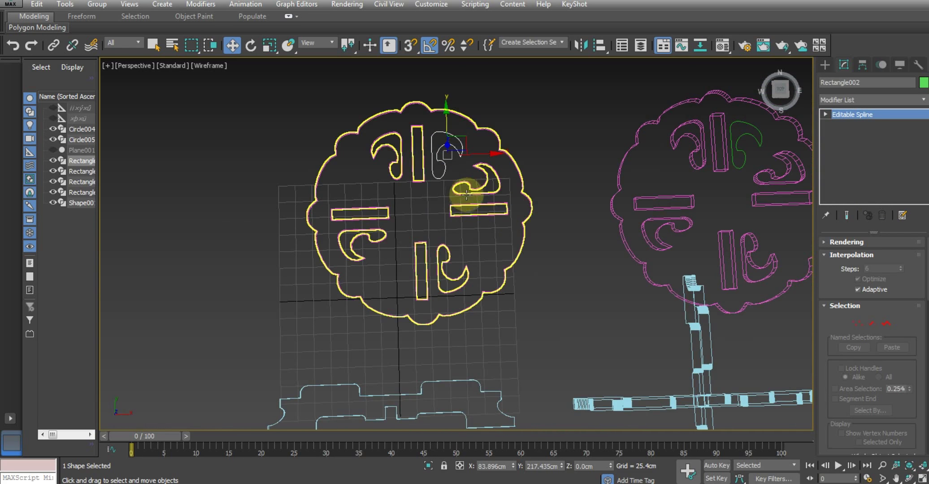
pyautogui.moveTo(469, 193); pyautogui.dragTo(477, 196, button='middle')
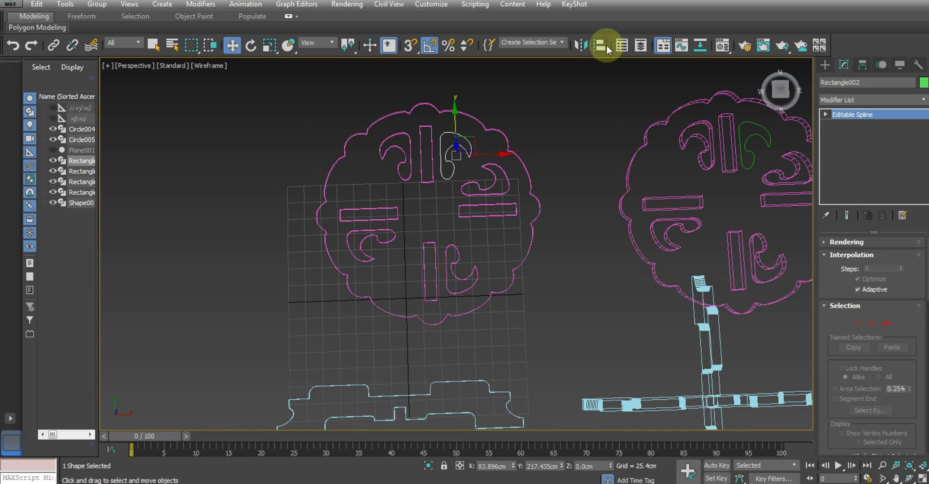
pyautogui.click(605, 45)
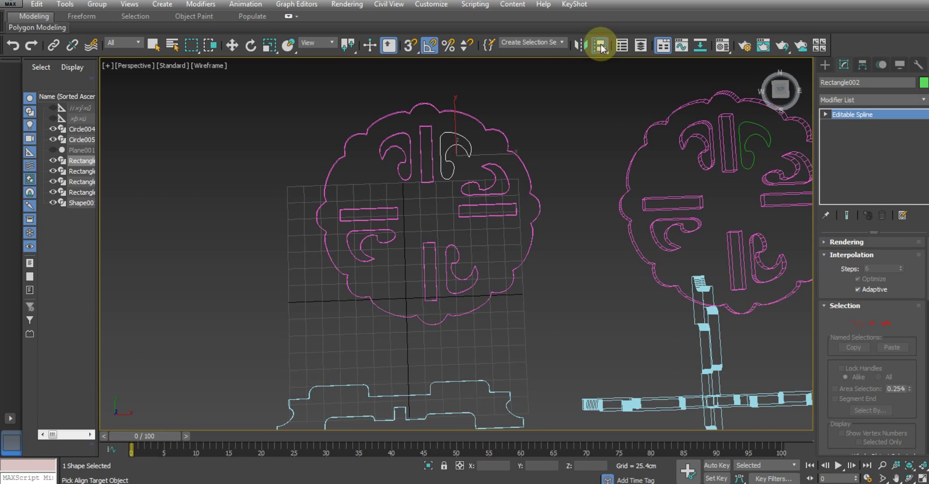
# Step: With Affect Pivot Only, centre the hook shape's pivot on the object
pyautogui.click(868, 69)
pyautogui.click(877, 144)
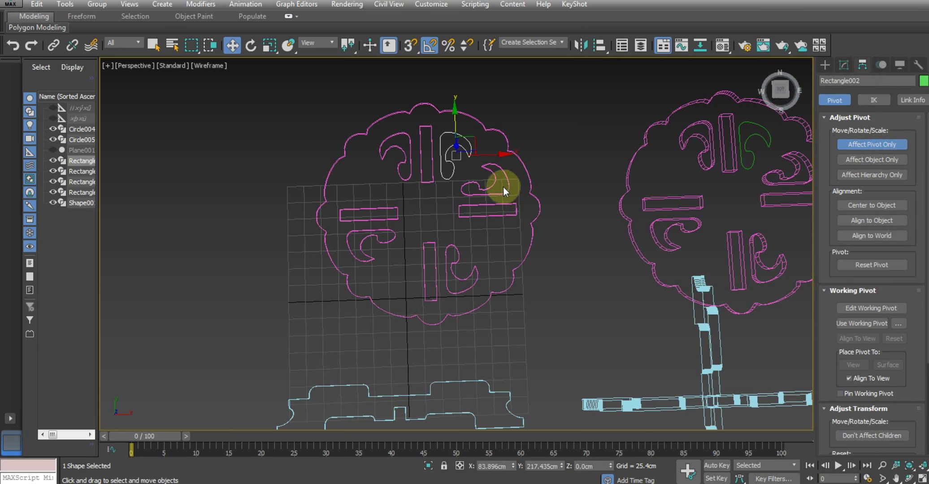
pyautogui.hotkey('alt', 'w')
pyautogui.middleClick(325, 163)
pyautogui.hotkey('alt', 'w')
pyautogui.moveTo(344, 192); pyautogui.dragTo(380, 232, button='middle')
pyautogui.press('F3')
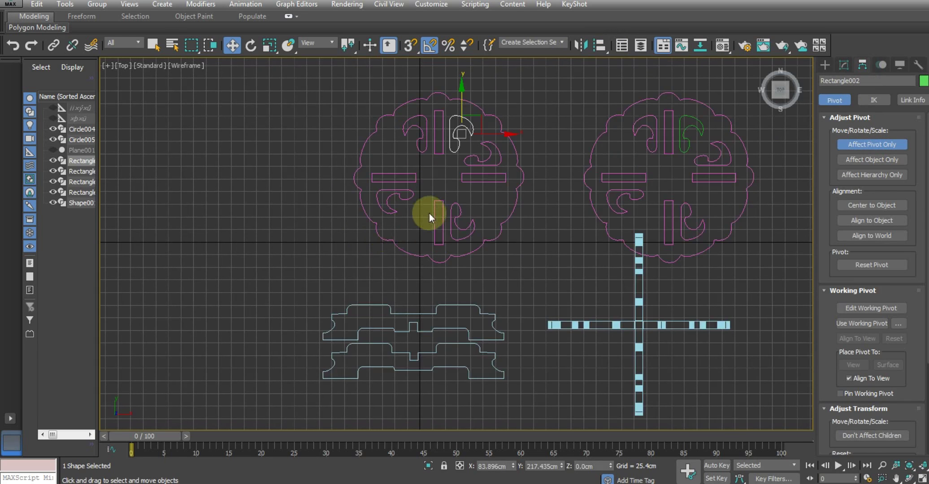
pyautogui.moveTo(429, 213); pyautogui.dragTo(405, 275, button='middle')
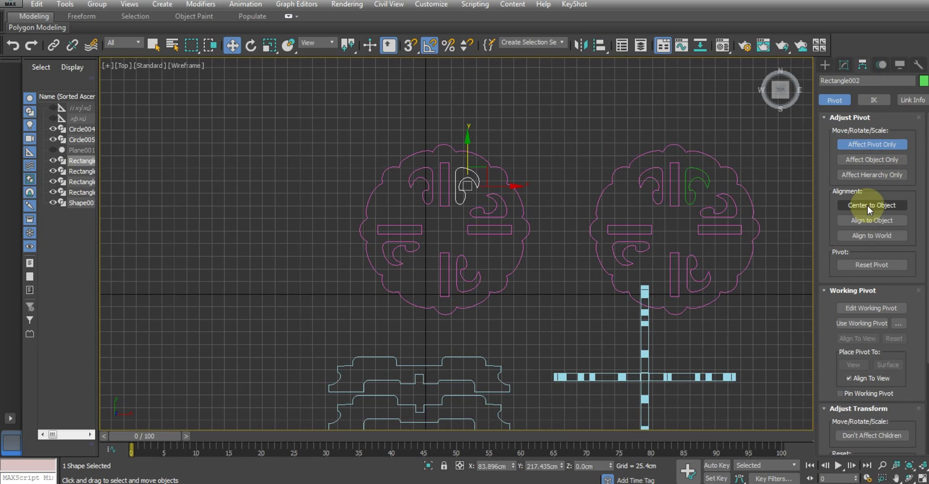
pyautogui.click(868, 206)
# Step: Align the pivot to Circle004's pivot point on X, Y and Z
pyautogui.click(600, 47)
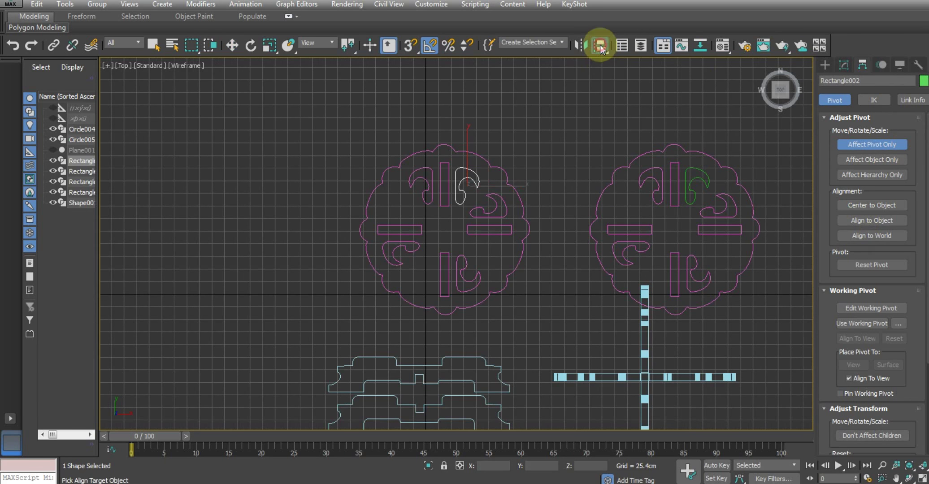
pyautogui.click(495, 167)
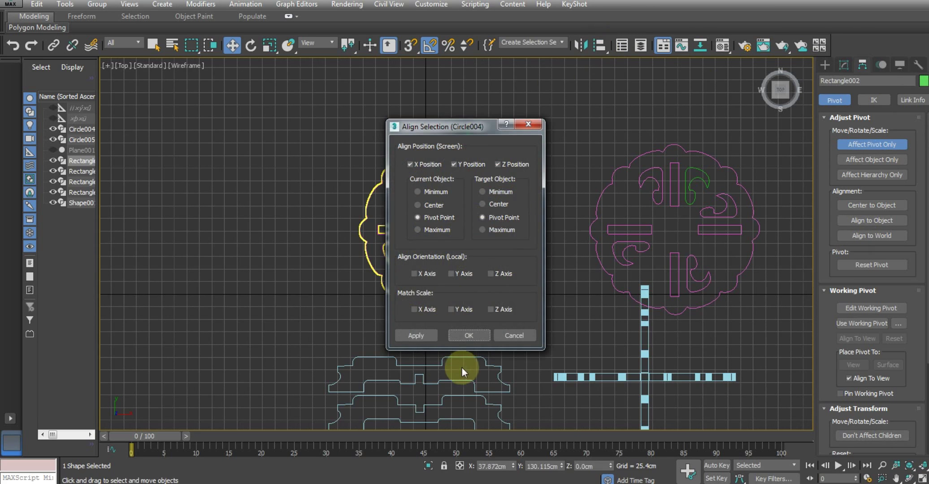
pyautogui.moveTo(473, 134); pyautogui.dragTo(671, 121)
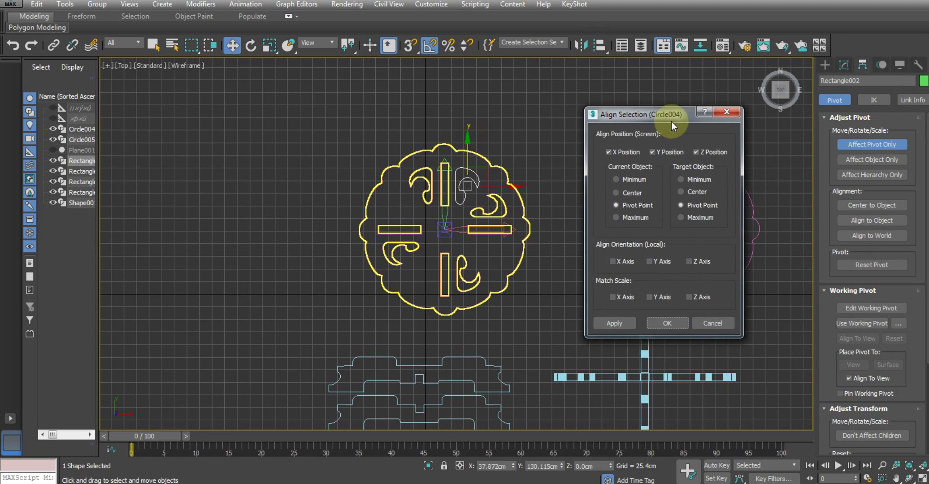
pyautogui.click(674, 322)
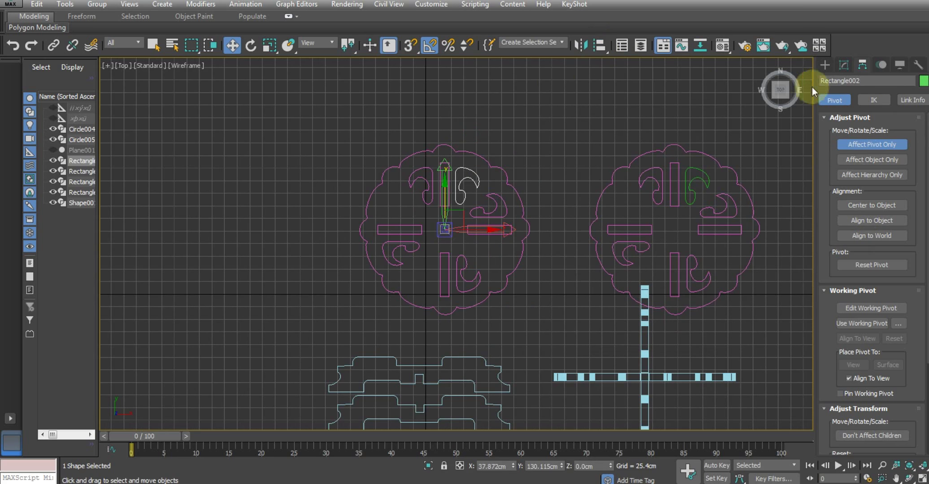
pyautogui.click(825, 64)
# Step: Clone the hook as 90° rotated copies around the disc centre
pyautogui.scroll(2, 555, 182)
pyautogui.scroll(2, 461, 183)
pyautogui.press('e')
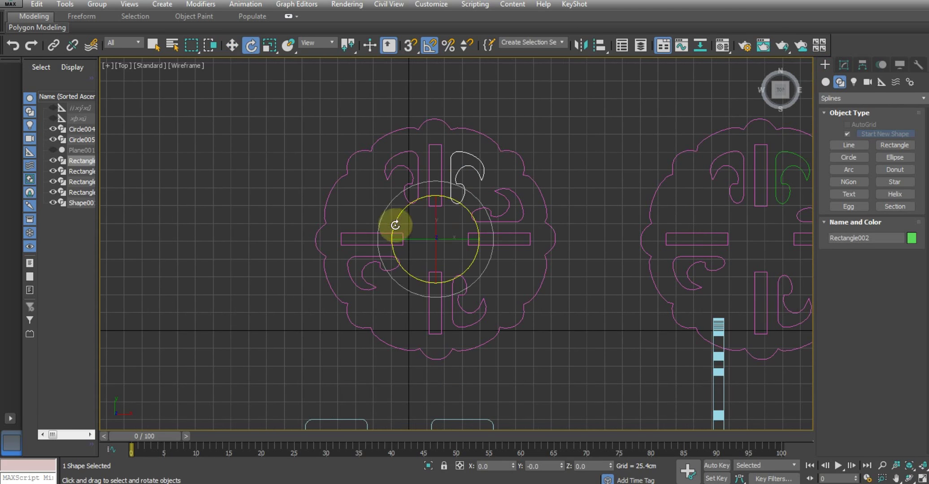
pyautogui.moveTo(464, 208)
pyautogui.mouseDown()
pyautogui.moveTo(481, 228)
pyautogui.moveTo(485, 265)
pyautogui.mouseUp()
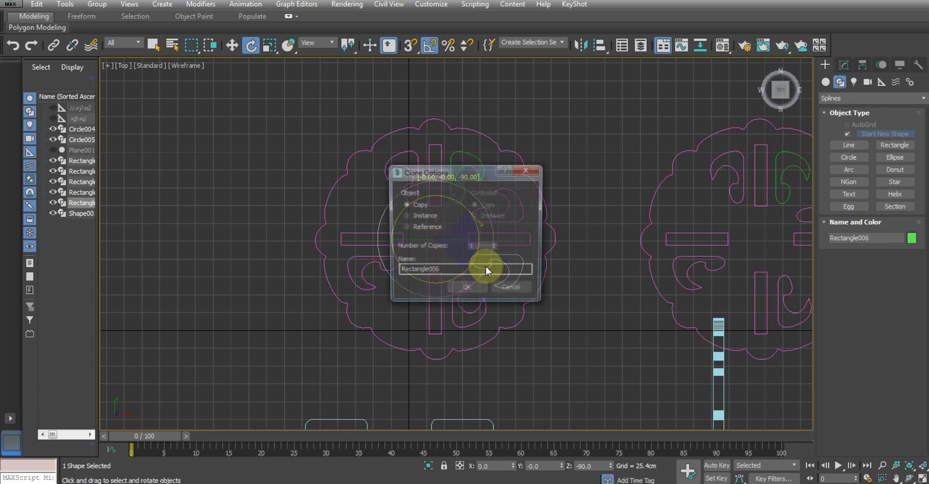
pyautogui.click(466, 291)
# Step: Attach the three hook copies to Circle004's spline and return to its Extrude modifier
pyautogui.click(520, 209)
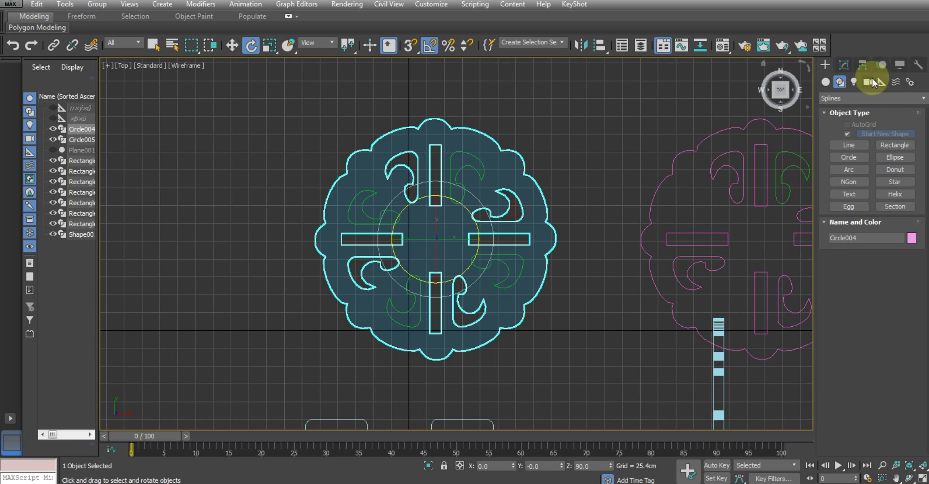
pyautogui.click(843, 64)
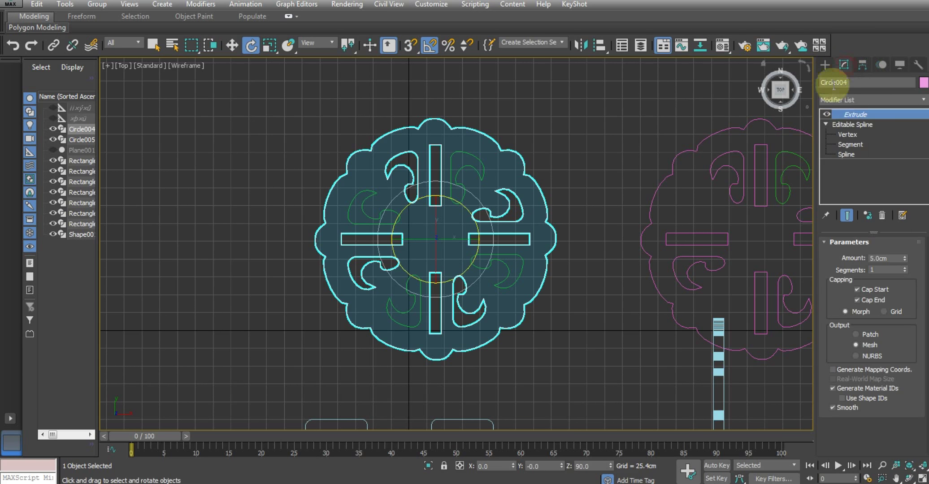
pyautogui.click(847, 134)
pyautogui.scroll(-2, 904, 278)
pyautogui.scroll(-3, 905, 275)
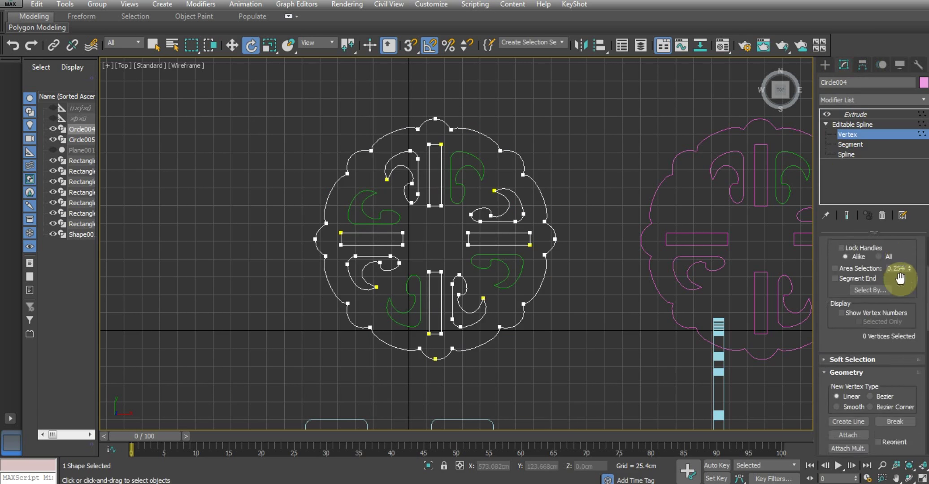
pyautogui.click(847, 347)
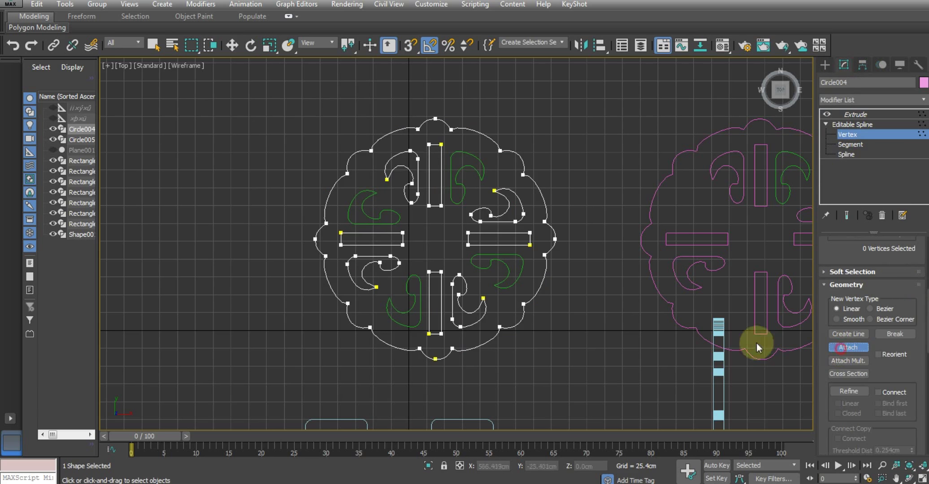
pyautogui.click(470, 165)
pyautogui.click(501, 255)
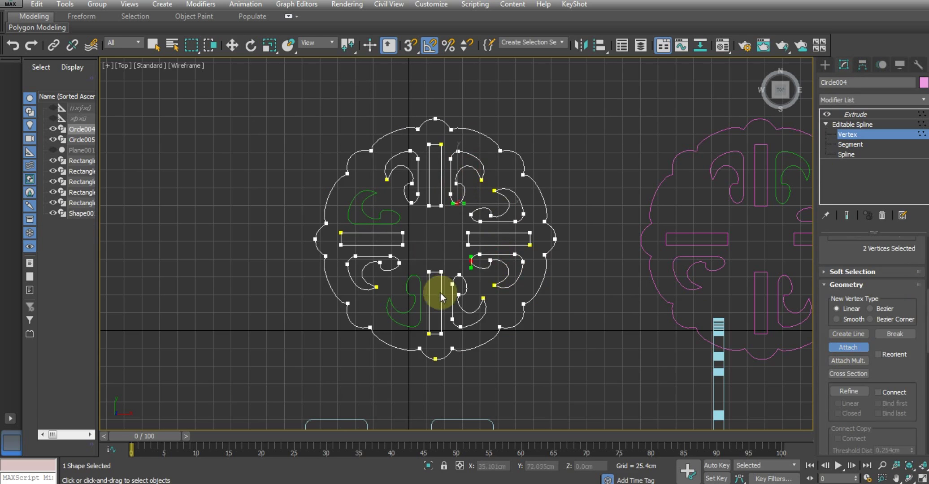
pyautogui.click(387, 216)
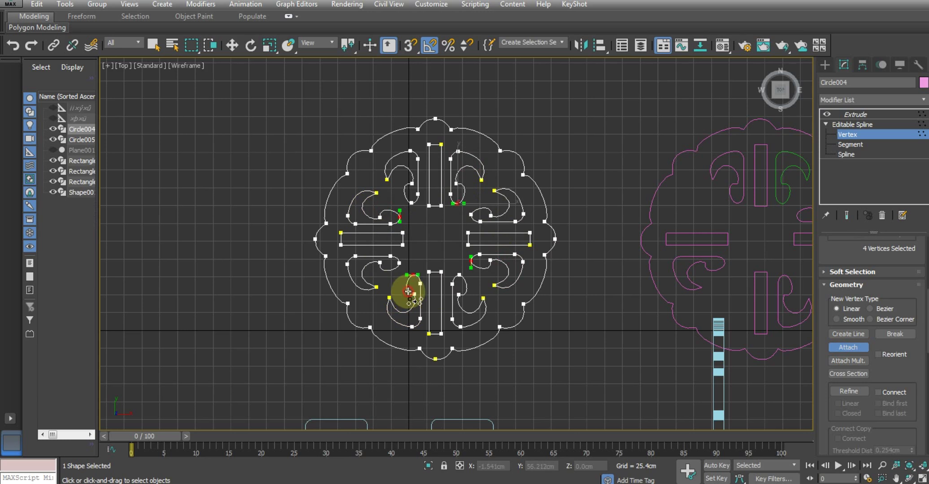
pyautogui.press('w')
pyautogui.click(865, 117)
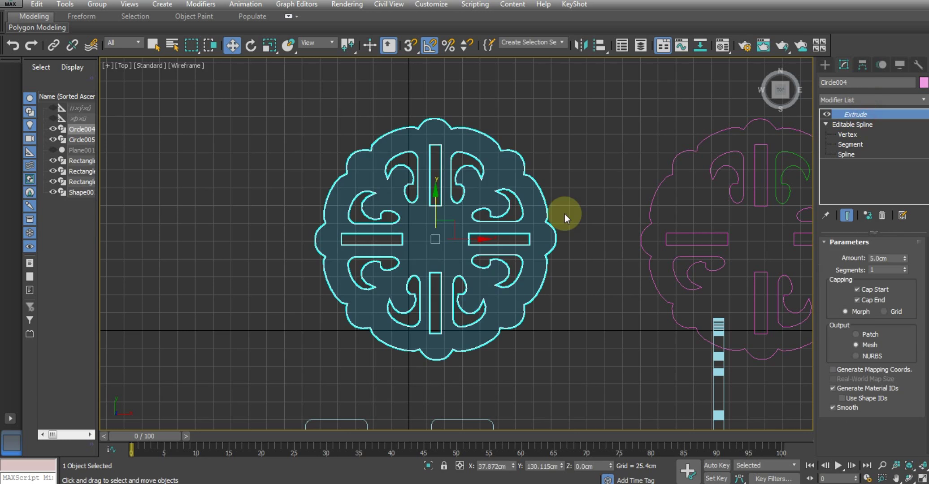
pyautogui.hotkey('alt', 'w')
pyautogui.hotkey('alt', 'w')
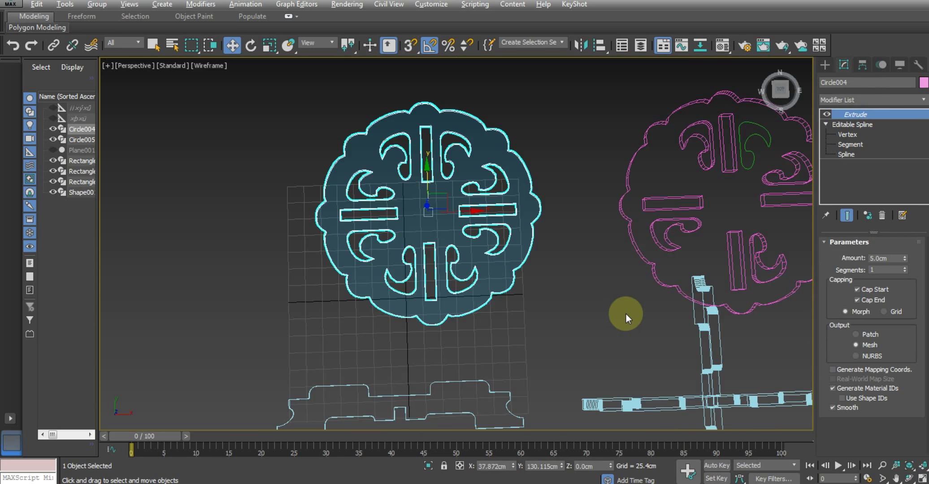
# Step: Switch the Perspective view to solid shading and delete the old right-hand disc
pyautogui.press('F3')
pyautogui.keyDown('alt'); pyautogui.moveTo(615, 283); pyautogui.dragTo(632, 298, button='middle'); pyautogui.keyUp('alt')
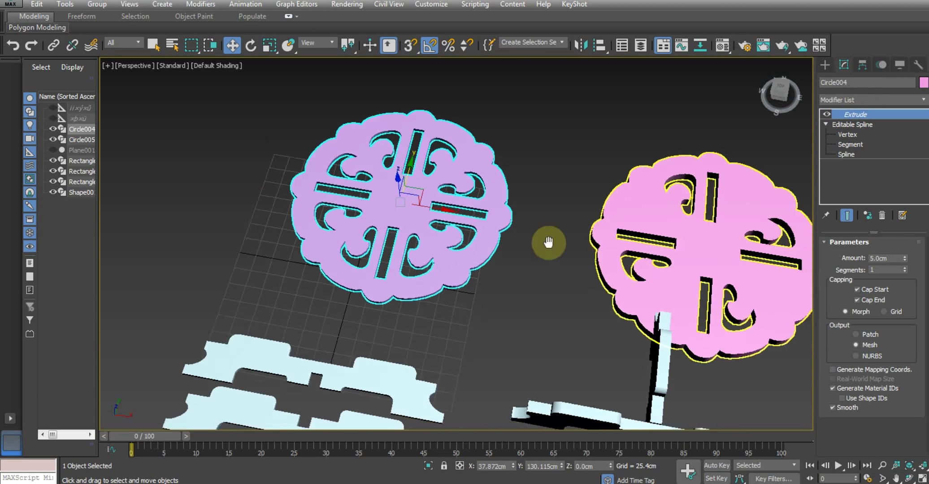
pyautogui.click(601, 220)
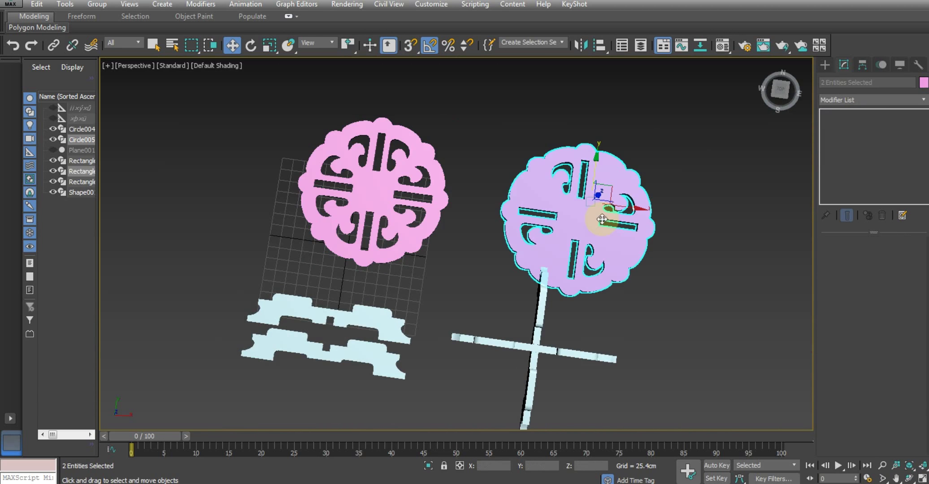
pyautogui.press('Delete')
# Step: Copy the left patterned disc off to the right as an independent Circle005
pyautogui.click(377, 212)
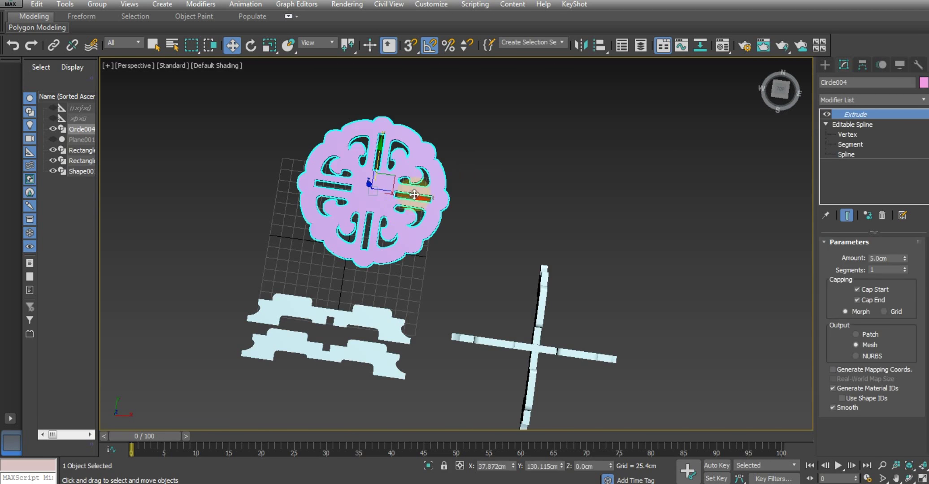
pyautogui.keyDown('shift'); pyautogui.moveTo(414, 195); pyautogui.dragTo(609, 222); pyautogui.keyUp('shift')
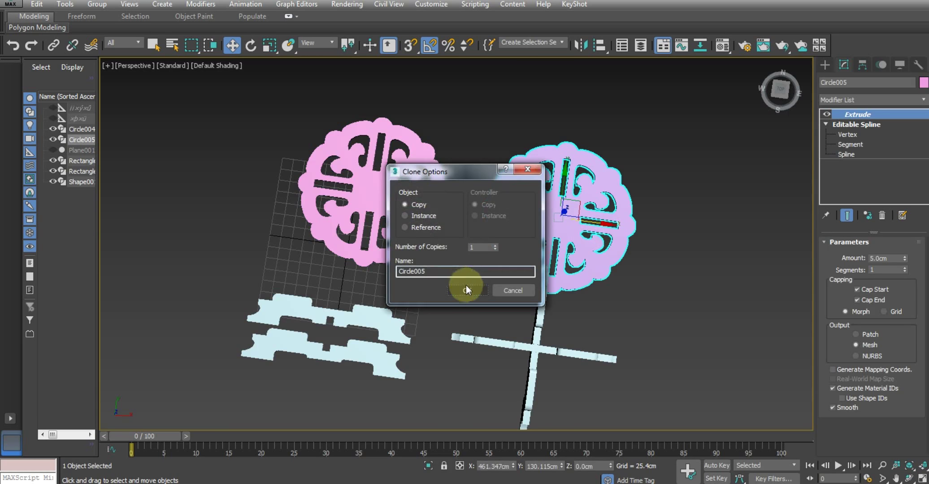
pyautogui.click(466, 289)
pyautogui.moveTo(491, 309)
pyautogui.keyDown('alt'); pyautogui.mouseDown(button='middle')
pyautogui.moveTo(625, 264)
pyautogui.moveTo(629, 243)
pyautogui.moveTo(576, 240)
pyautogui.moveTo(576, 255)
pyautogui.moveTo(534, 230)
pyautogui.mouseUp(button='middle'); pyautogui.keyUp('alt')
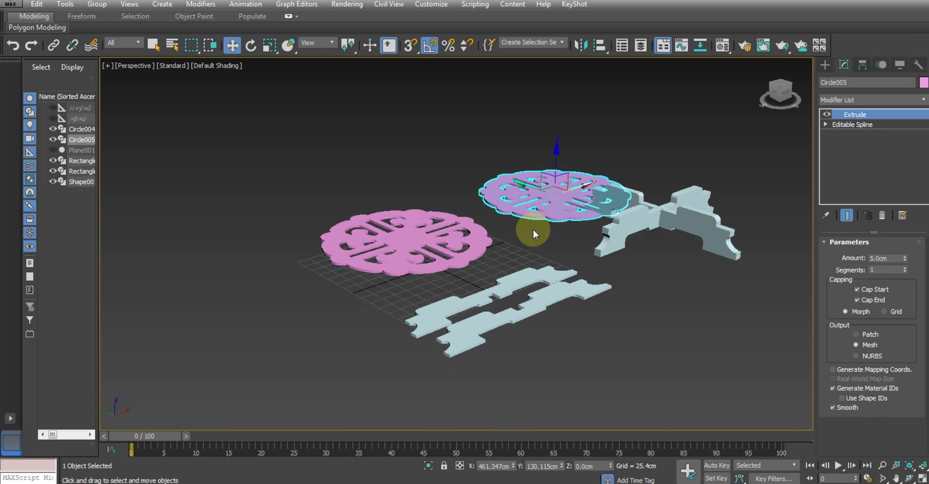
pyautogui.scroll(3, 583, 204)
# Step: Set Circle005's Extrude Amount to 15 cm
pyautogui.doubleClick(885, 259)
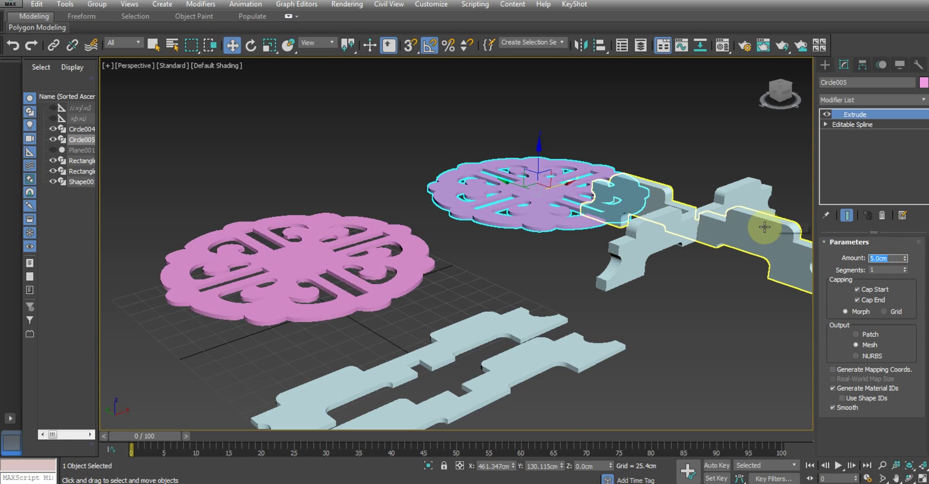
pyautogui.write('15')
pyautogui.press('Return')
pyautogui.moveTo(570, 325)
pyautogui.keyDown('alt'); pyautogui.mouseDown(button='middle')
pyautogui.moveTo(574, 295)
pyautogui.moveTo(613, 292)
pyautogui.moveTo(543, 295)
pyautogui.mouseUp(button='middle'); pyautogui.keyUp('alt')
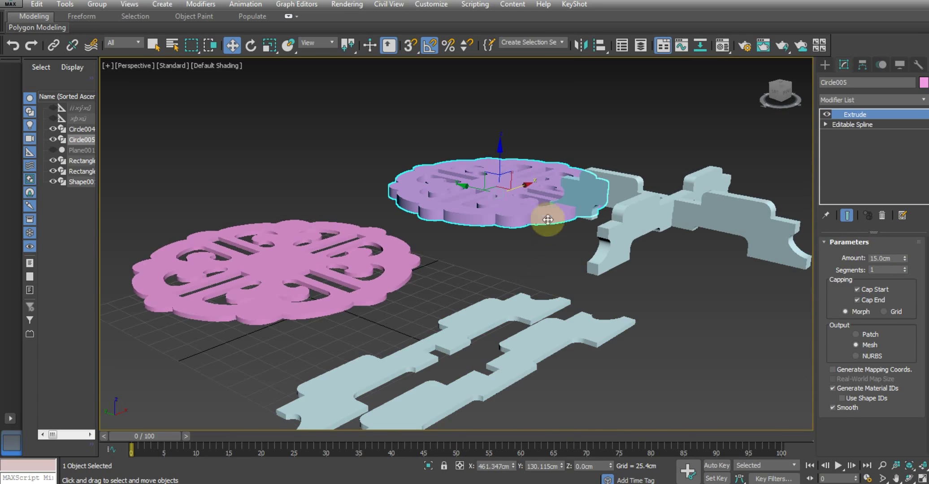
# Step: Move Circle005 over the X-shaped stand pieces
pyautogui.moveTo(467, 183)
pyautogui.mouseDown()
pyautogui.moveTo(642, 244)
pyautogui.moveTo(649, 265)
pyautogui.mouseUp()
pyautogui.moveTo(649, 266)
pyautogui.keyDown('alt'); pyautogui.mouseDown(button='middle')
pyautogui.moveTo(607, 291)
pyautogui.moveTo(649, 252)
pyautogui.moveTo(607, 285)
pyautogui.mouseUp(button='middle'); pyautogui.keyUp('alt')
pyautogui.scroll(5, 664, 240)
pyautogui.scroll(-2, 608, 286)
pyautogui.scroll(-5, 543, 301)
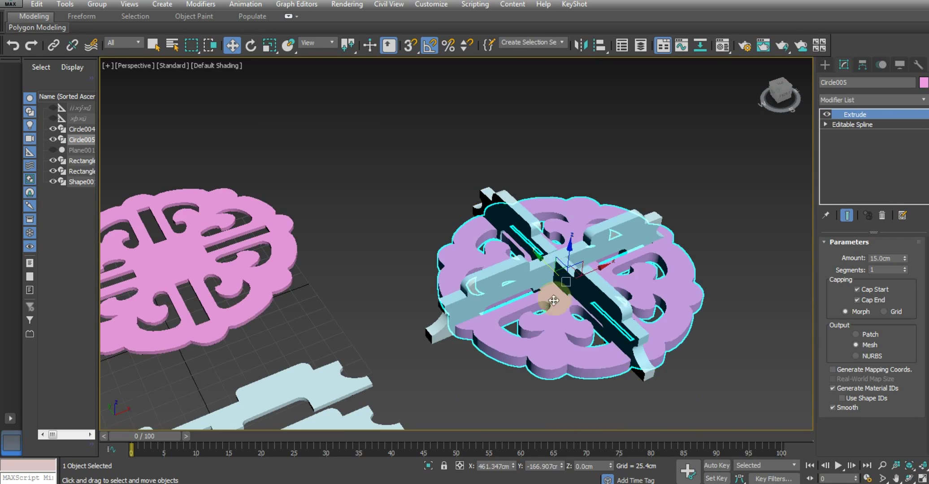
pyautogui.moveTo(544, 300)
pyautogui.mouseDown(button='middle')
pyautogui.moveTo(556, 290)
pyautogui.moveTo(590, 195)
pyautogui.moveTo(605, 210)
pyautogui.moveTo(618, 265)
pyautogui.moveTo(604, 235)
pyautogui.moveTo(609, 192)
pyautogui.mouseUp(button='middle')
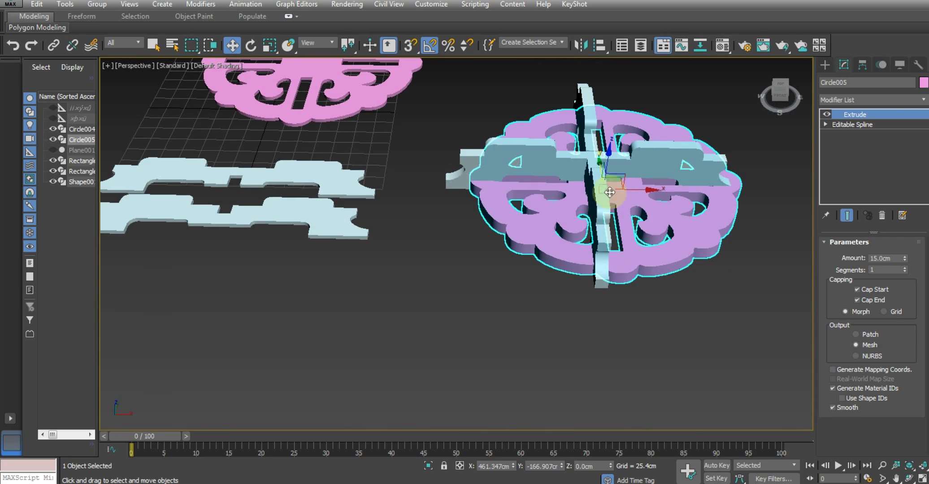
# Step: Adjust Circle005's height so it sits on top of the stand's bars
pyautogui.keyDown('alt'); pyautogui.moveTo(609, 158); pyautogui.dragTo(611, 130, button='middle'); pyautogui.keyUp('alt')
pyautogui.moveTo(612, 130)
pyautogui.mouseDown()
pyautogui.moveTo(630, 248)
pyautogui.moveTo(616, 201)
pyautogui.mouseUp()
pyautogui.moveTo(616, 202)
pyautogui.keyDown('alt'); pyautogui.mouseDown(button='middle')
pyautogui.moveTo(615, 180)
pyautogui.moveTo(607, 229)
pyautogui.moveTo(579, 176)
pyautogui.mouseUp(button='middle'); pyautogui.keyUp('alt')
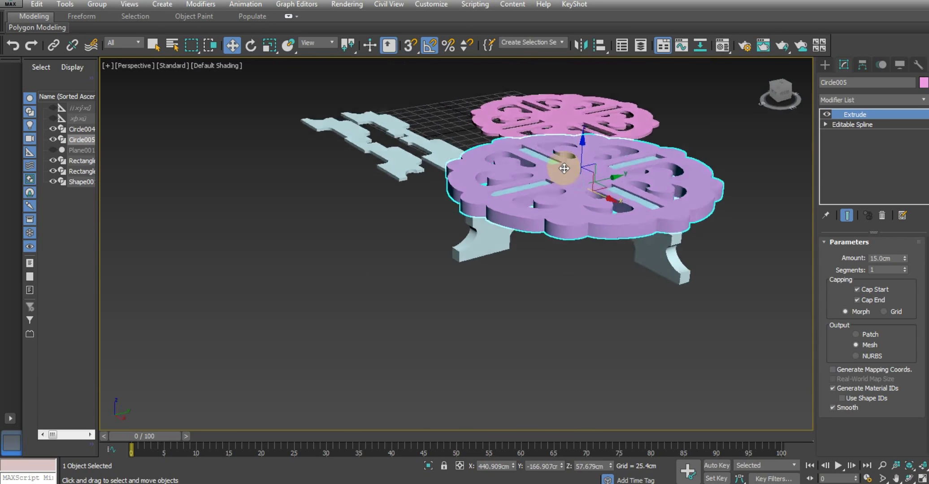
pyautogui.scroll(5, 579, 176)
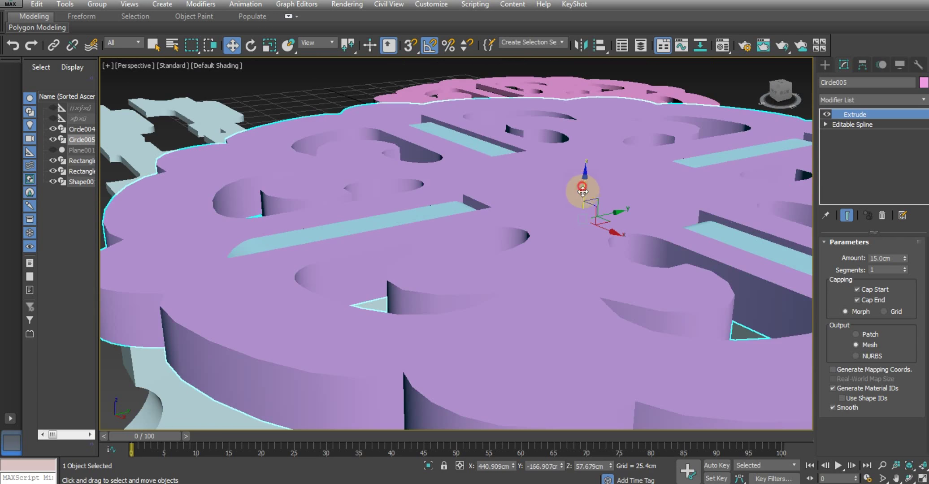
pyautogui.moveTo(582, 191); pyautogui.dragTo(585, 202)
pyautogui.scroll(-5, 585, 201)
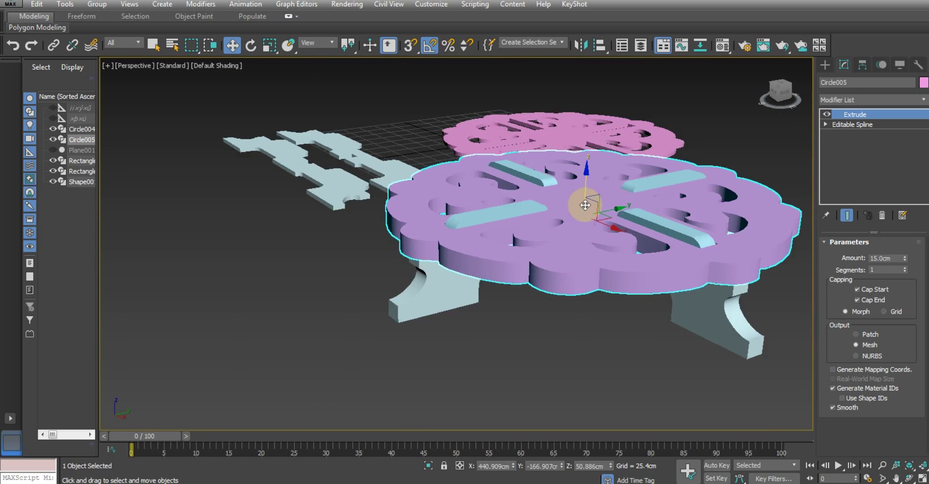
pyautogui.keyDown('alt'); pyautogui.moveTo(587, 207); pyautogui.dragTo(558, 201, button='middle'); pyautogui.keyUp('alt')
pyautogui.moveTo(598, 247)
pyautogui.keyDown('alt'); pyautogui.mouseDown(button='middle')
pyautogui.moveTo(601, 209)
pyautogui.moveTo(603, 223)
pyautogui.mouseUp(button='middle'); pyautogui.keyUp('alt')
pyautogui.moveTo(590, 192); pyautogui.dragTo(580, 185)
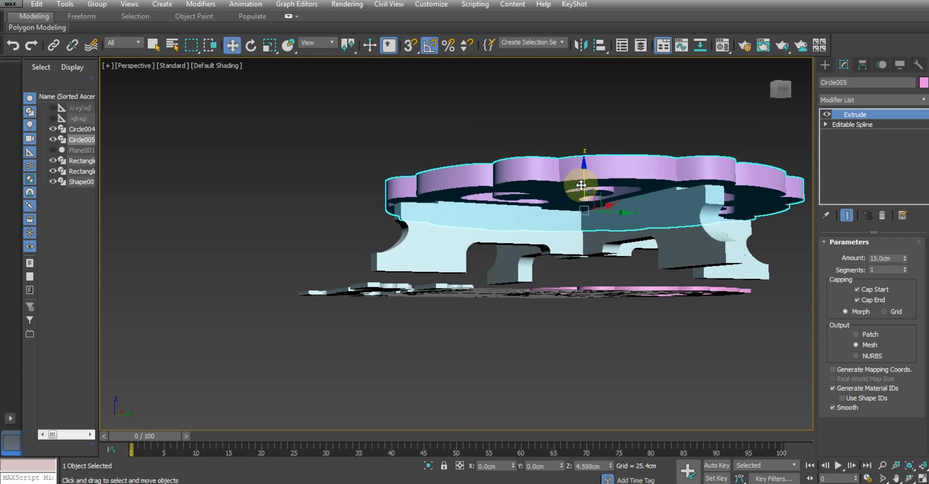
pyautogui.moveTo(580, 185)
pyautogui.keyDown('alt'); pyautogui.mouseDown(button='middle')
pyautogui.moveTo(614, 234)
pyautogui.moveTo(596, 240)
pyautogui.moveTo(594, 225)
pyautogui.moveTo(645, 232)
pyautogui.moveTo(678, 320)
pyautogui.moveTo(619, 291)
pyautogui.moveTo(578, 222)
pyautogui.moveTo(504, 251)
pyautogui.mouseUp(button='middle'); pyautogui.keyUp('alt')
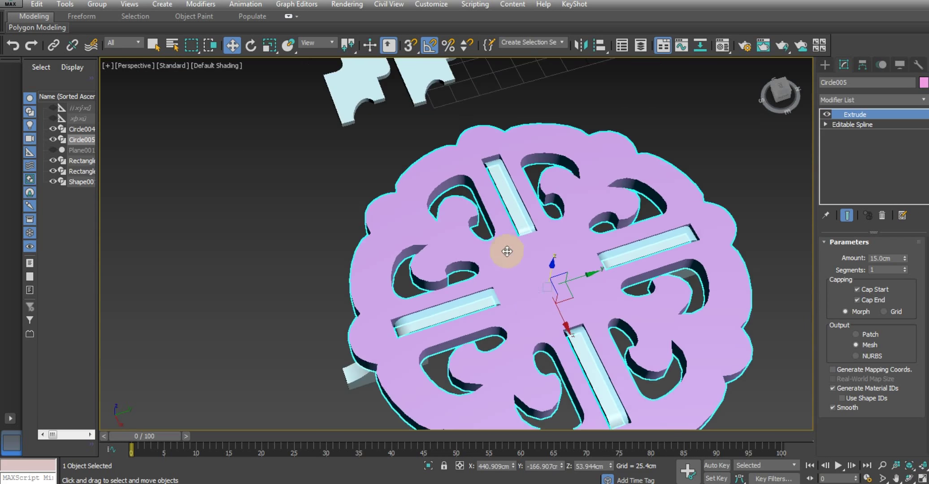
pyautogui.scroll(5, 535, 296)
pyautogui.moveTo(535, 296)
pyautogui.keyDown('alt'); pyautogui.mouseDown(button='middle')
pyautogui.moveTo(522, 306)
pyautogui.moveTo(522, 271)
pyautogui.moveTo(505, 263)
pyautogui.moveTo(547, 235)
pyautogui.moveTo(449, 296)
pyautogui.mouseUp(button='middle'); pyautogui.keyUp('alt')
# Step: Set Shape001's Extrude Amount to 17 cm
pyautogui.click(365, 366)
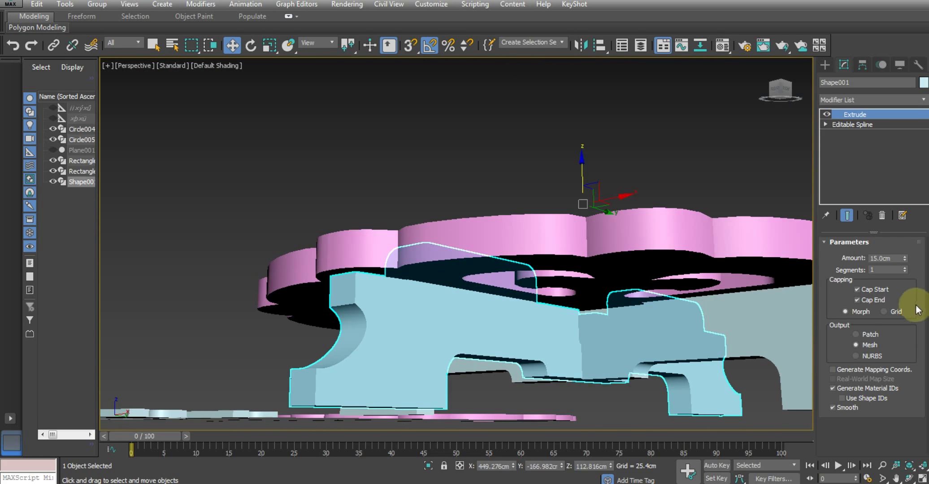
pyautogui.click(897, 259)
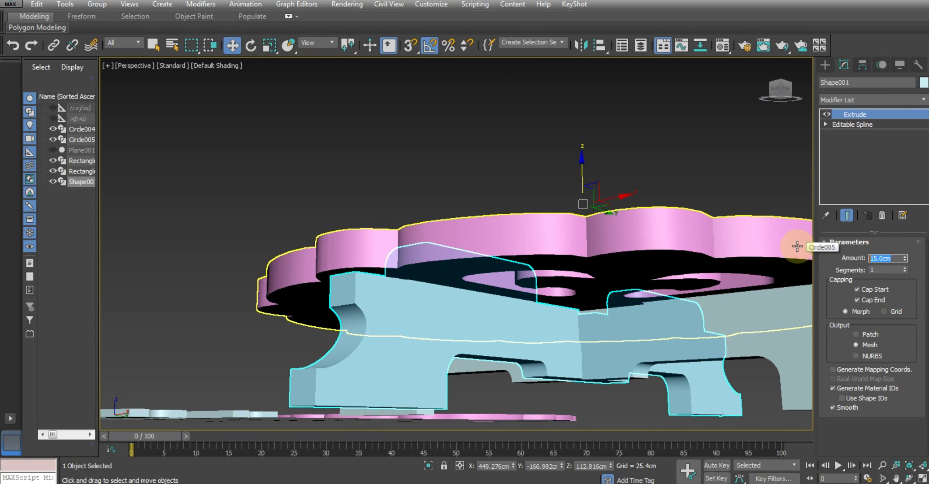
pyautogui.write('17')
pyautogui.press('Return')
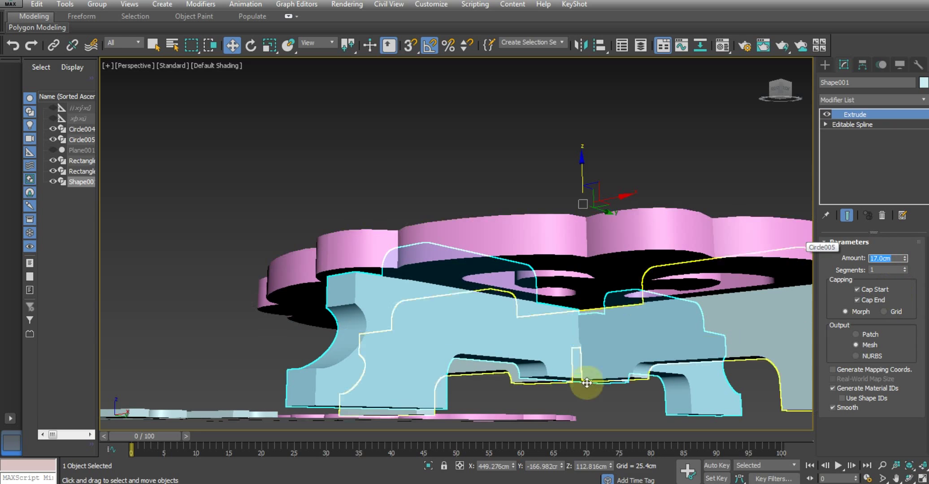
pyautogui.moveTo(587, 383)
pyautogui.keyDown('alt'); pyautogui.mouseDown(button='middle')
pyautogui.moveTo(590, 330)
pyautogui.moveTo(607, 319)
pyautogui.moveTo(556, 292)
pyautogui.moveTo(577, 299)
pyautogui.mouseUp(button='middle'); pyautogui.keyUp('alt')
# Step: Nudge the Rectangle005 crossbar along X and set its Extrude Amount to 17 cm
pyautogui.click(582, 299)
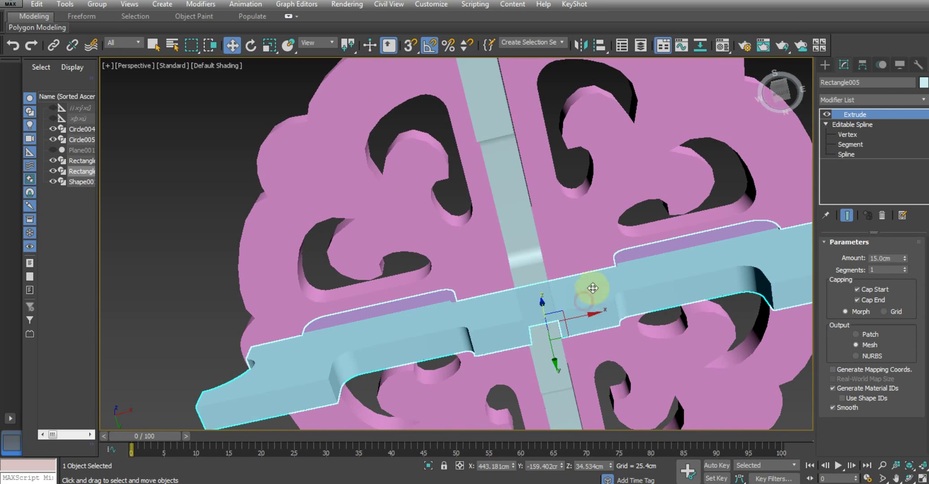
pyautogui.moveTo(588, 316); pyautogui.dragTo(586, 318)
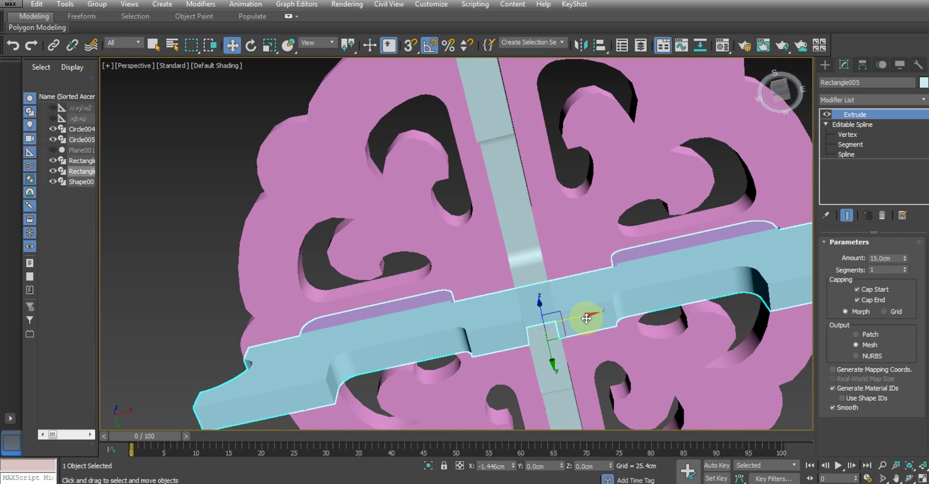
pyautogui.click(893, 259)
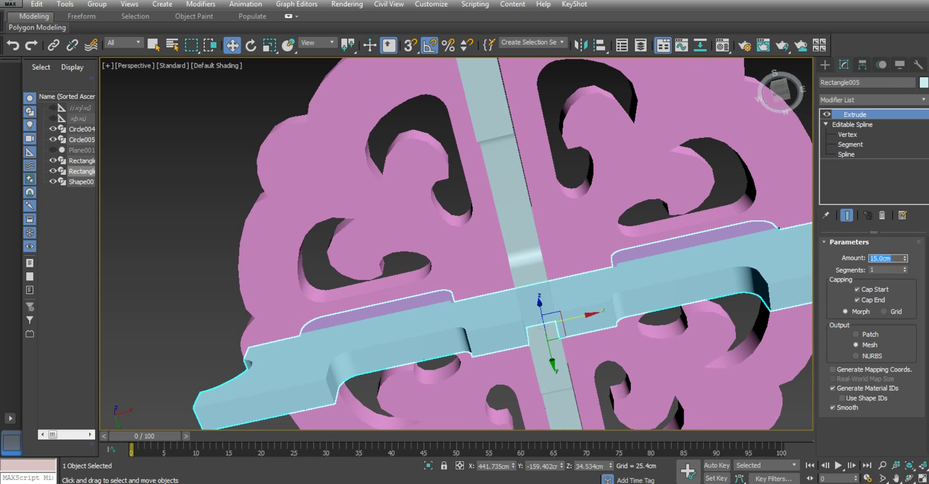
pyautogui.write('17')
pyautogui.press('Return')
pyautogui.moveTo(702, 275)
pyautogui.keyDown('alt'); pyautogui.mouseDown(button='middle')
pyautogui.moveTo(549, 290)
pyautogui.moveTo(545, 266)
pyautogui.moveTo(556, 269)
pyautogui.moveTo(601, 425)
pyautogui.moveTo(607, 373)
pyautogui.mouseUp(button='middle'); pyautogui.keyUp('alt')
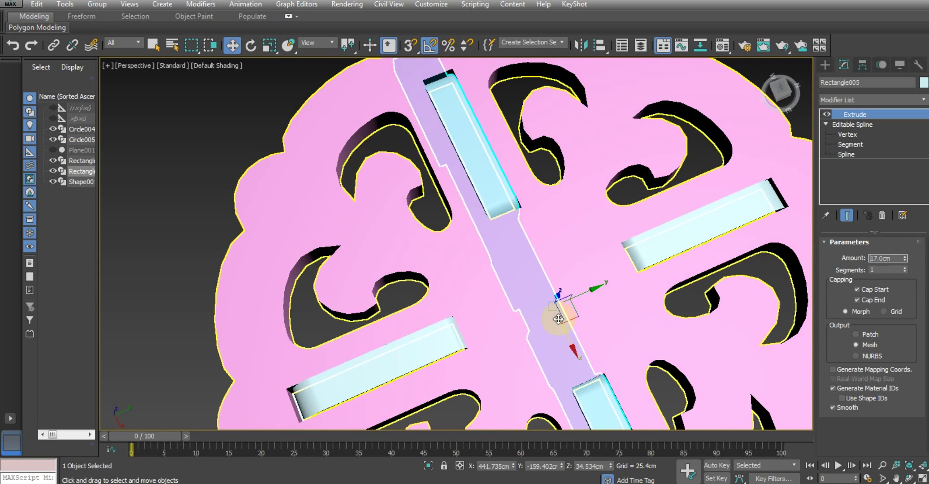
# Step: Change the shading and nudge Circle005 so its slots line up with the bars
pyautogui.moveTo(558, 319)
pyautogui.keyDown('alt'); pyautogui.mouseDown(button='middle')
pyautogui.moveTo(560, 302)
pyautogui.moveTo(543, 335)
pyautogui.moveTo(532, 298)
pyautogui.moveTo(512, 310)
pyautogui.moveTo(535, 284)
pyautogui.mouseUp(button='middle'); pyautogui.keyUp('alt')
pyautogui.press('F3')
pyautogui.press('F3')
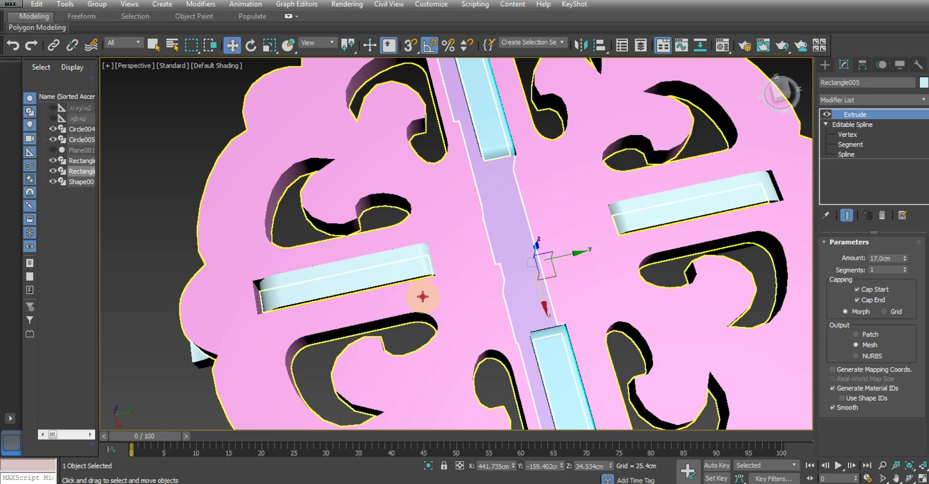
pyautogui.click(422, 297)
pyautogui.moveTo(422, 296)
pyautogui.keyDown('alt'); pyautogui.mouseDown(button='middle')
pyautogui.moveTo(500, 276)
pyautogui.moveTo(460, 312)
pyautogui.mouseUp(button='middle'); pyautogui.keyUp('alt')
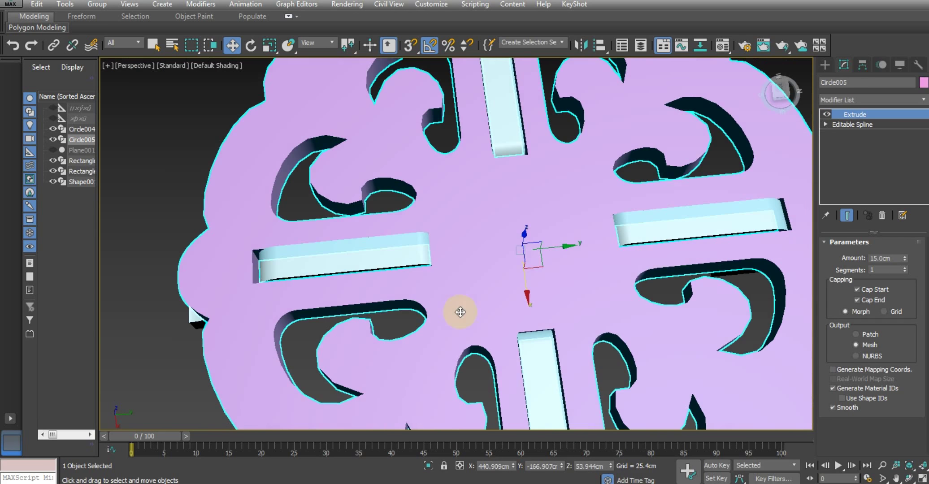
pyautogui.moveTo(553, 249); pyautogui.dragTo(533, 269)
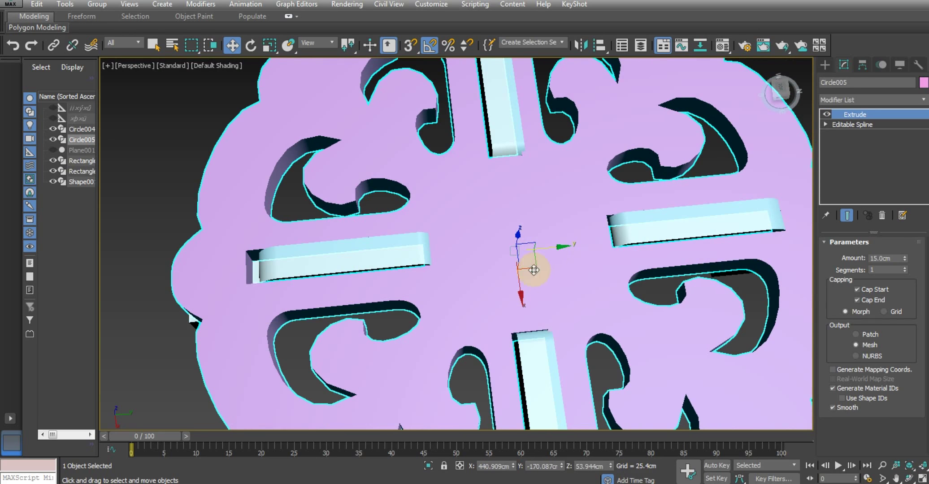
# Step: Raise Circle005 slightly on the stand to finish the assembled table
pyautogui.click(327, 266)
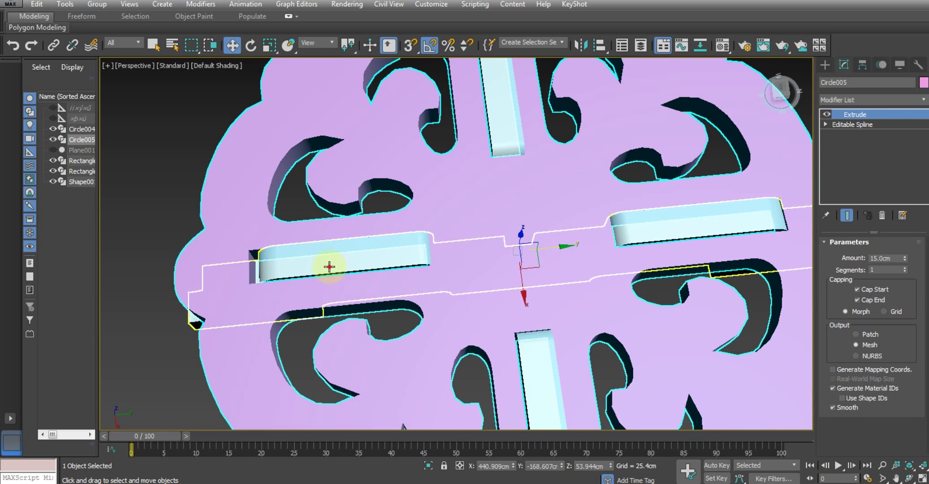
pyautogui.scroll(-5, 332, 266)
pyautogui.moveTo(332, 266)
pyautogui.keyDown('alt'); pyautogui.mouseDown(button='middle')
pyautogui.moveTo(512, 292)
pyautogui.moveTo(555, 280)
pyautogui.moveTo(503, 260)
pyautogui.mouseUp(button='middle'); pyautogui.keyUp('alt')
pyautogui.scroll(5, 379, 249)
pyautogui.click(400, 269)
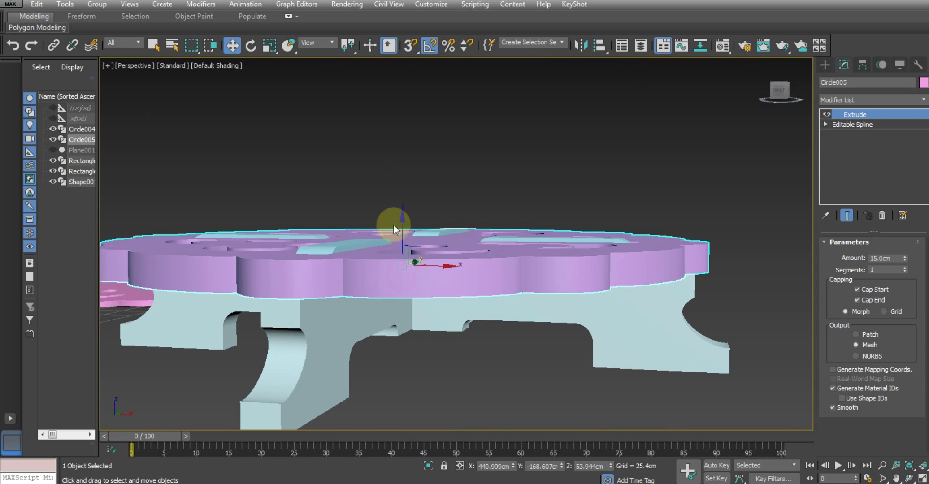
pyautogui.moveTo(404, 228)
pyautogui.mouseDown()
pyautogui.moveTo(395, 227)
pyautogui.moveTo(401, 215)
pyautogui.mouseUp()
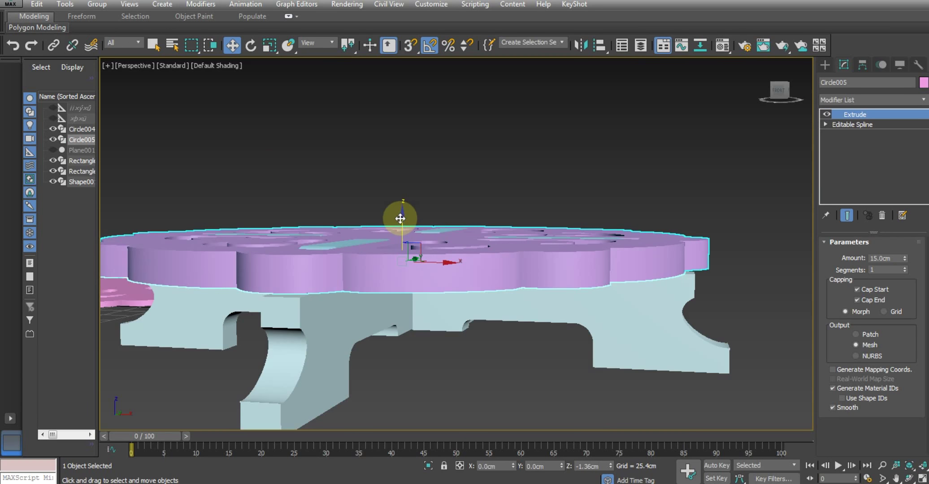
pyautogui.scroll(-5, 455, 232)
pyautogui.moveTo(455, 231)
pyautogui.keyDown('alt'); pyautogui.mouseDown(button='middle')
pyautogui.moveTo(483, 322)
pyautogui.moveTo(514, 311)
pyautogui.mouseUp(button='middle'); pyautogui.keyUp('alt')
# Step: Assign a new Anisotropic-shader material to all five table pieces
pyautogui.click(595, 359)
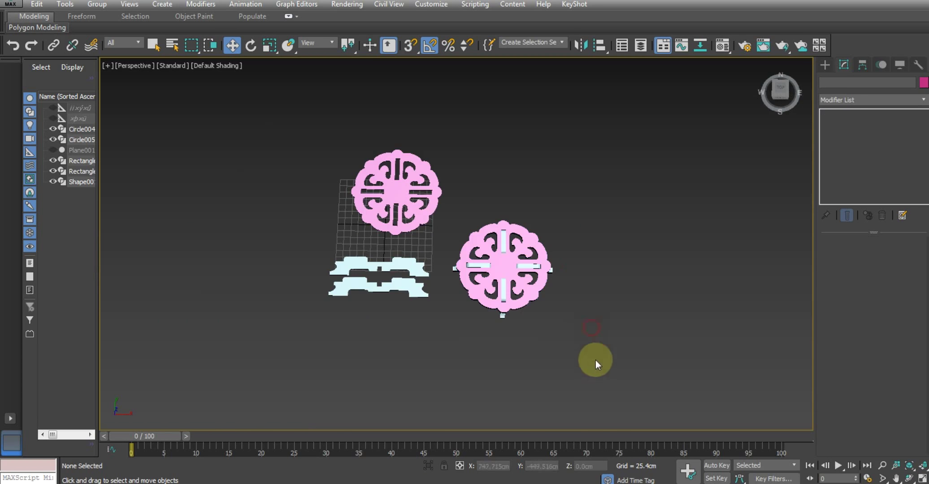
pyautogui.moveTo(315, 140); pyautogui.dragTo(315, 141)
pyautogui.press('m')
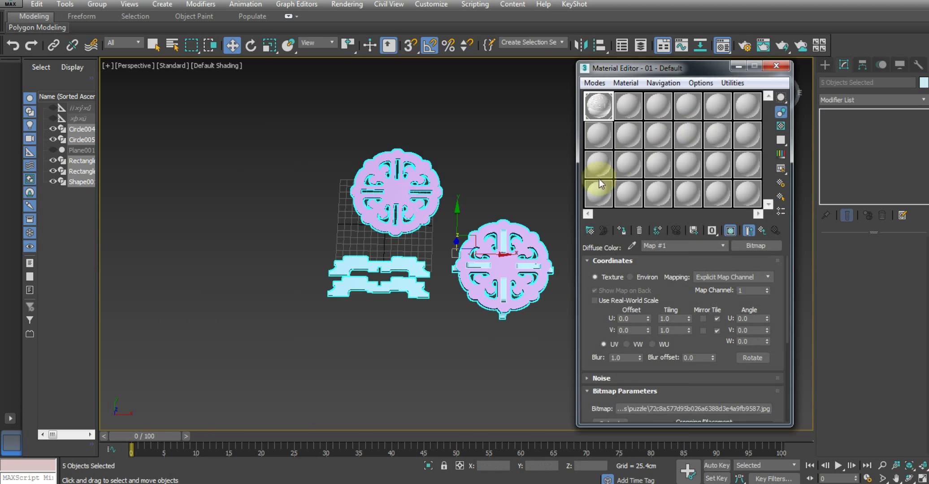
pyautogui.click(627, 108)
pyautogui.click(621, 230)
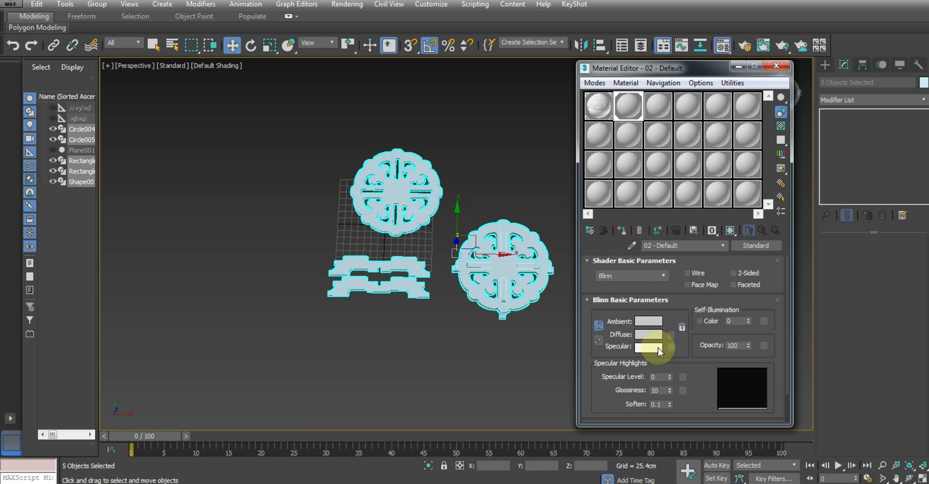
pyautogui.click(656, 281)
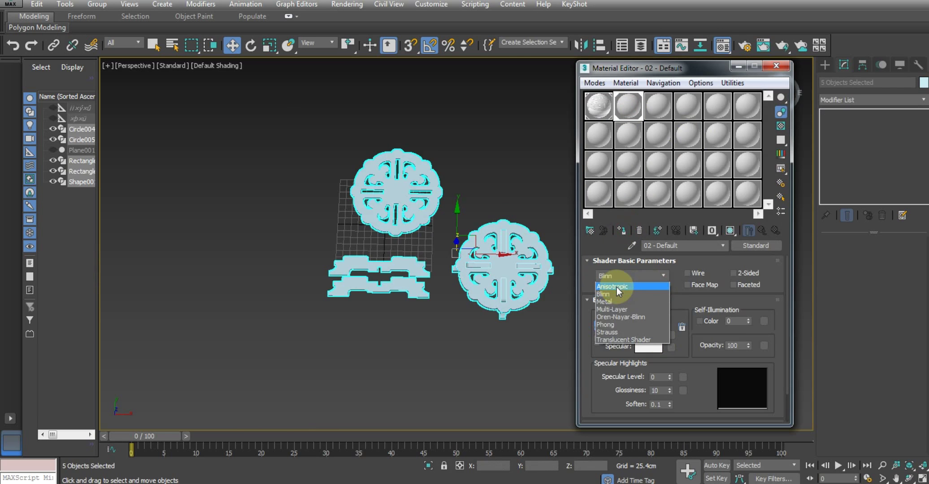
pyautogui.click(616, 287)
pyautogui.click(642, 301)
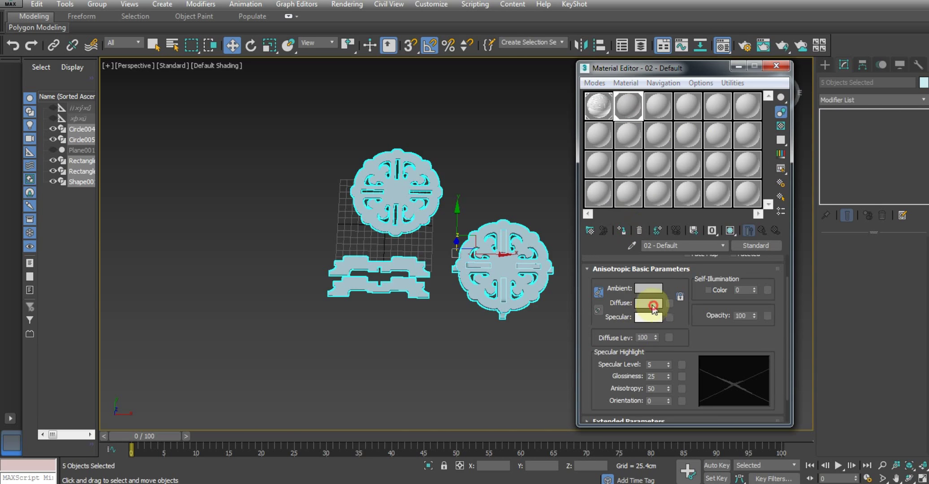
# Step: Set the material's Diffuse colour to a saturated orange-brown
pyautogui.click(652, 307)
pyautogui.moveTo(390, 83); pyautogui.dragTo(371, 82)
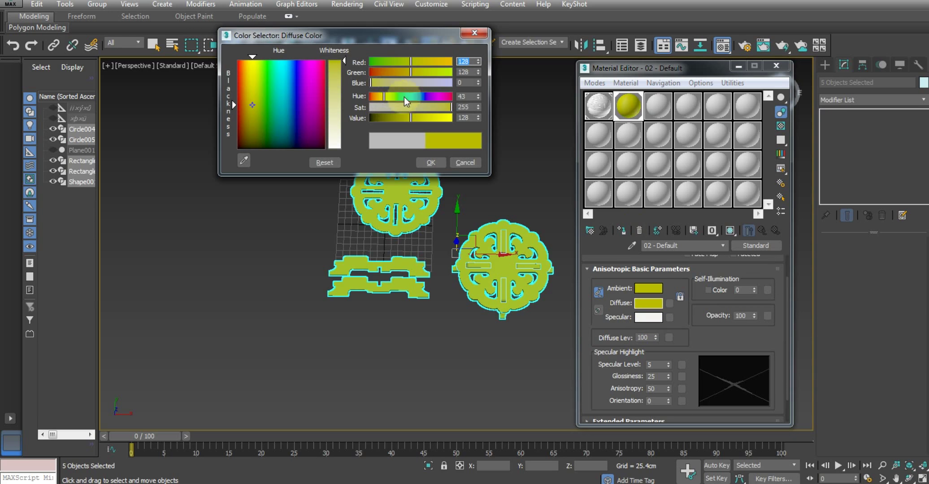
pyautogui.moveTo(431, 67); pyautogui.dragTo(440, 67)
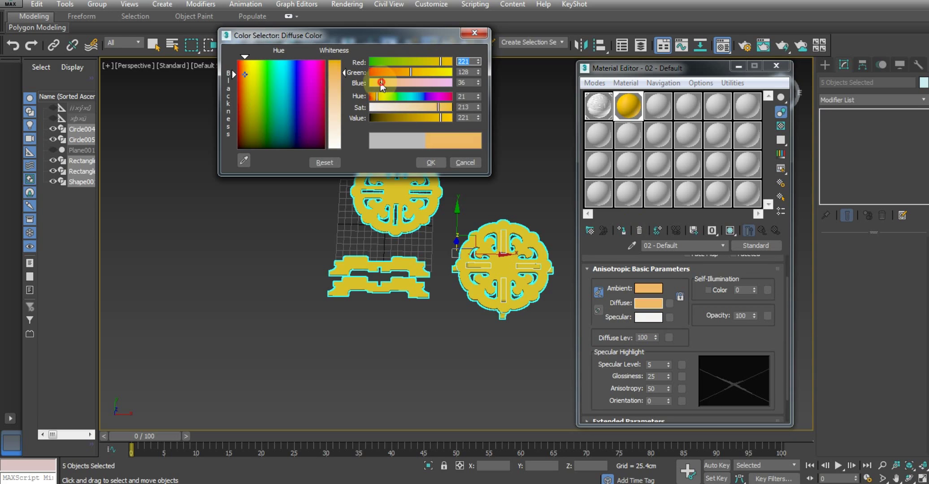
pyautogui.click(396, 71)
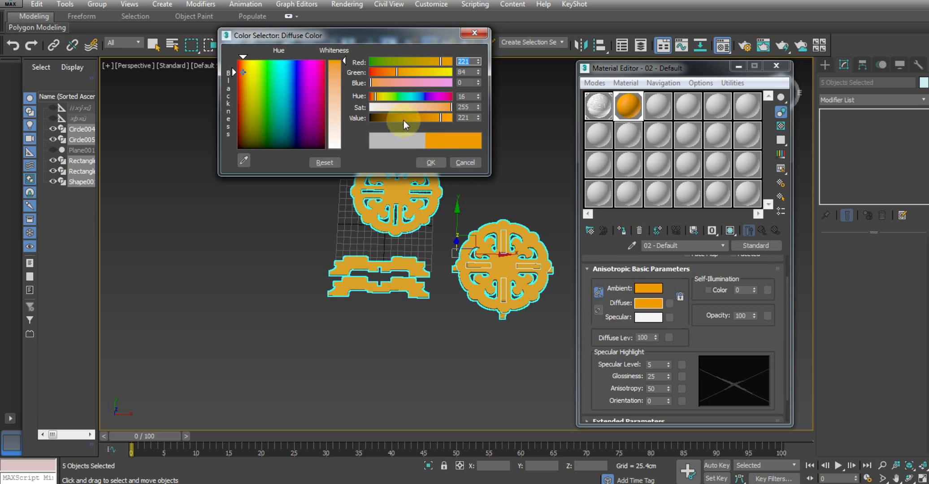
pyautogui.moveTo(404, 118); pyautogui.dragTo(375, 118)
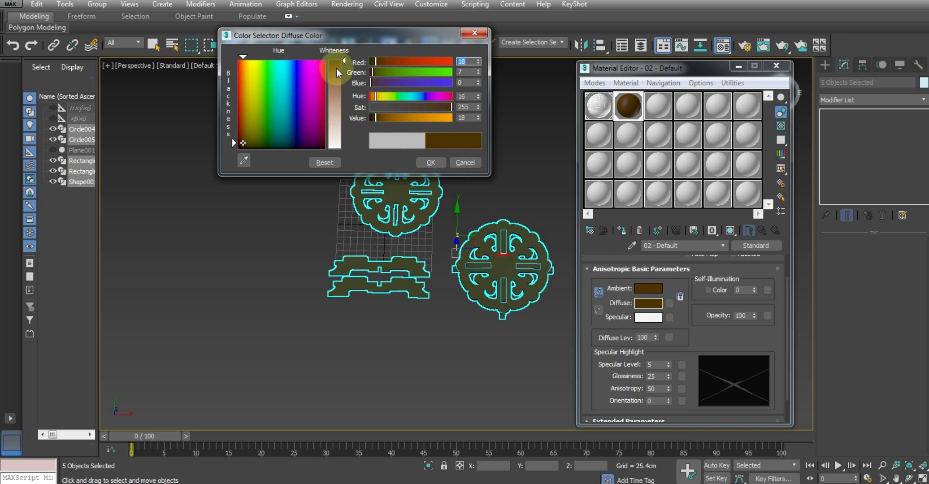
pyautogui.moveTo(337, 71); pyautogui.dragTo(342, 74)
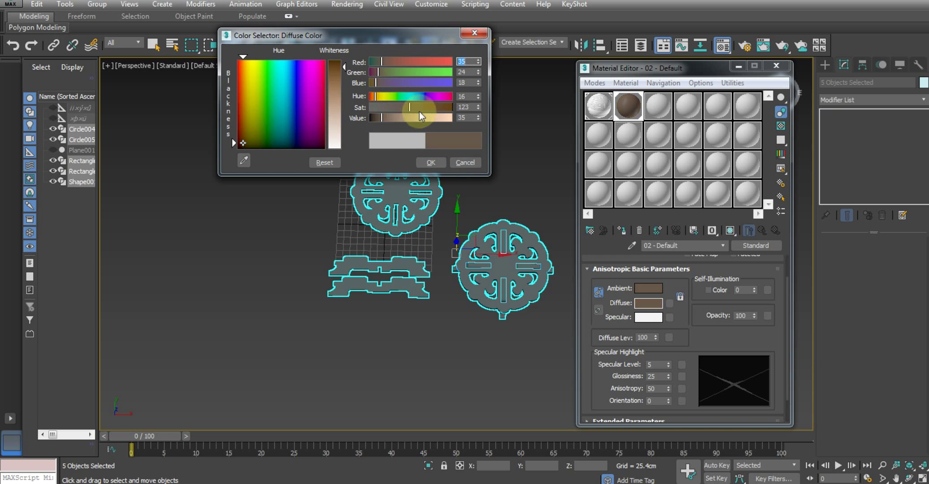
pyautogui.moveTo(419, 112); pyautogui.dragTo(473, 118)
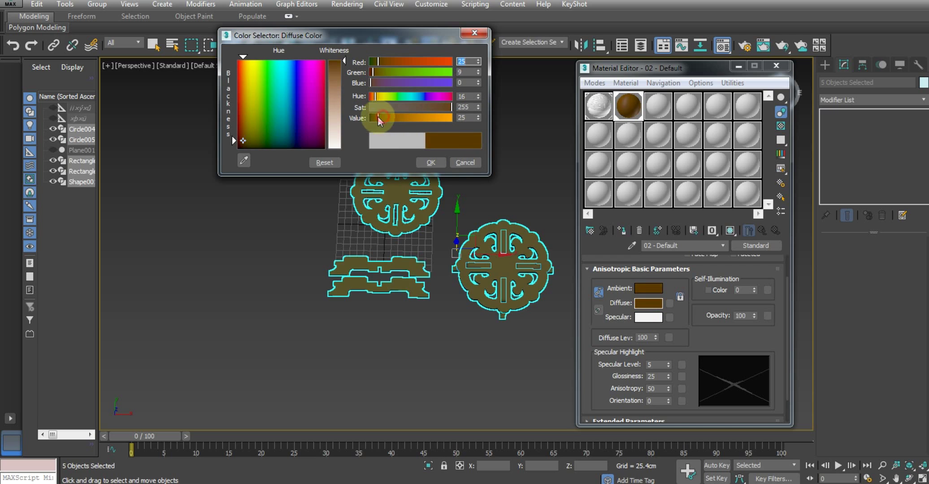
pyautogui.moveTo(378, 116); pyautogui.dragTo(403, 118)
pyautogui.click(435, 163)
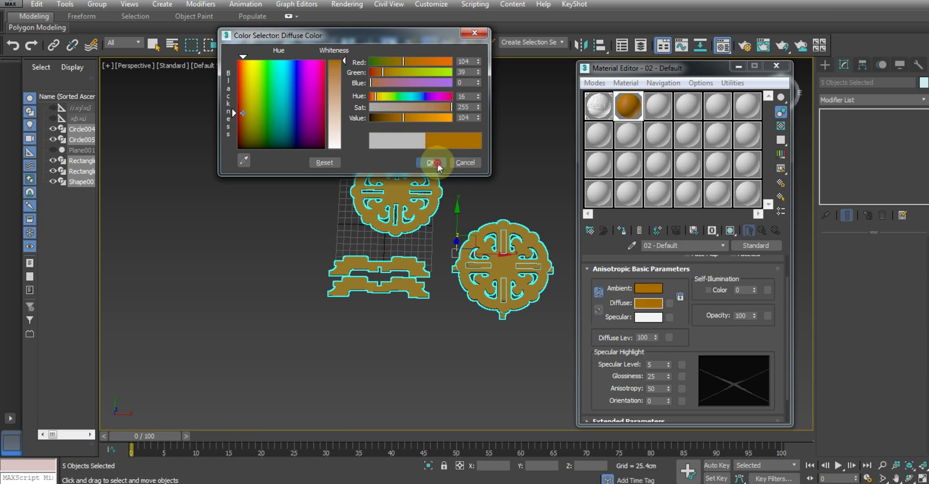
# Step: Set Specular Level to 50, brighten the Diffuse to vivid orange, and close the Material Editor
pyautogui.moveTo(671, 365)
pyautogui.mouseDown()
pyautogui.moveTo(662, 354)
pyautogui.moveTo(667, 361)
pyautogui.mouseUp()
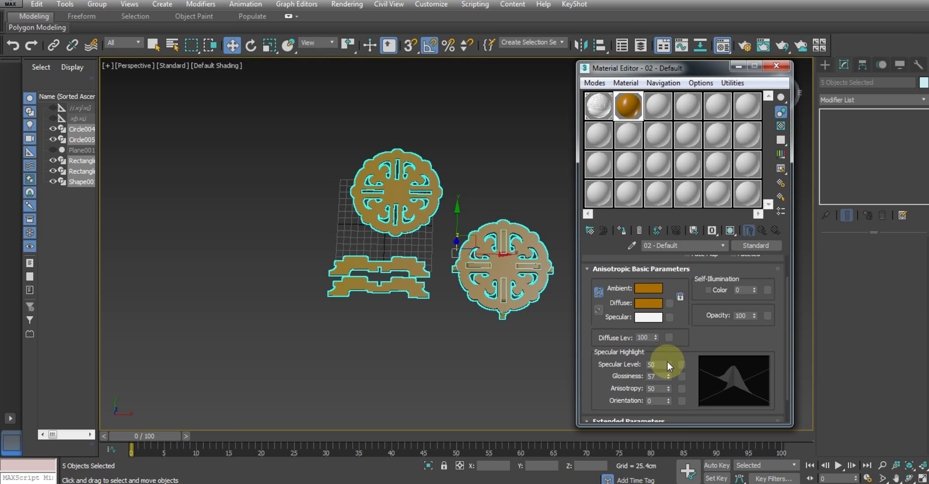
pyautogui.click(652, 303)
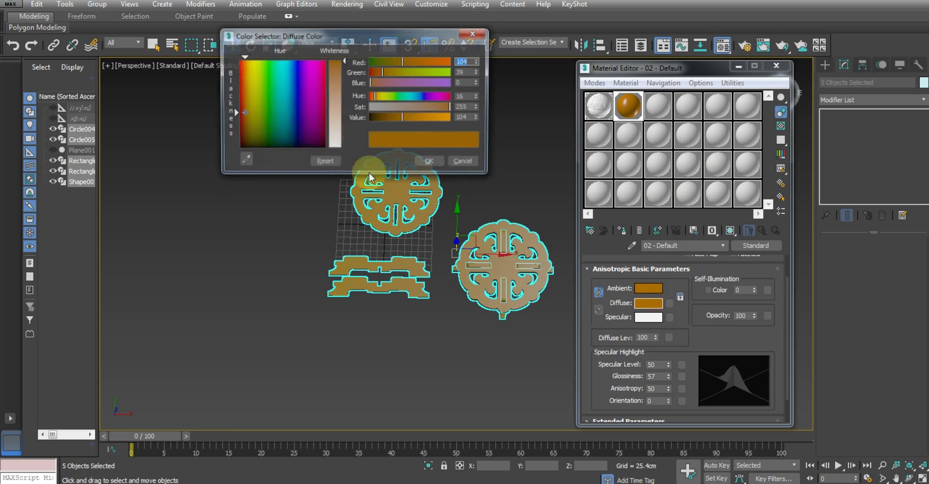
pyautogui.moveTo(418, 64); pyautogui.dragTo(438, 63)
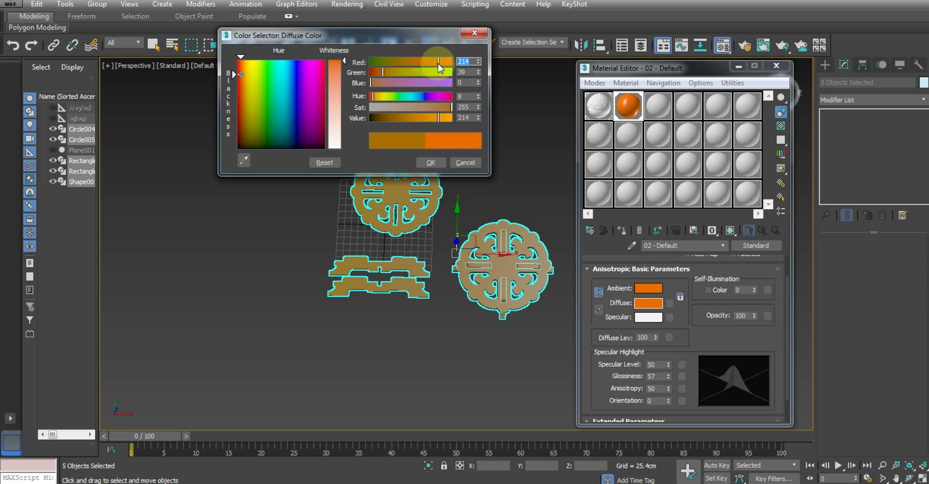
pyautogui.click(432, 162)
pyautogui.click(775, 67)
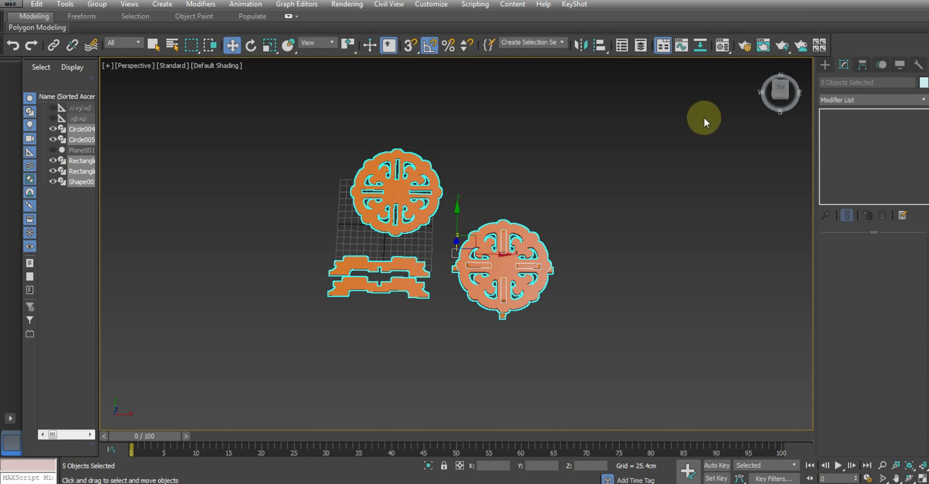
# Step: Show the safe frame and set the render output size to HDTV 1920x1080
pyautogui.press('shift+F')
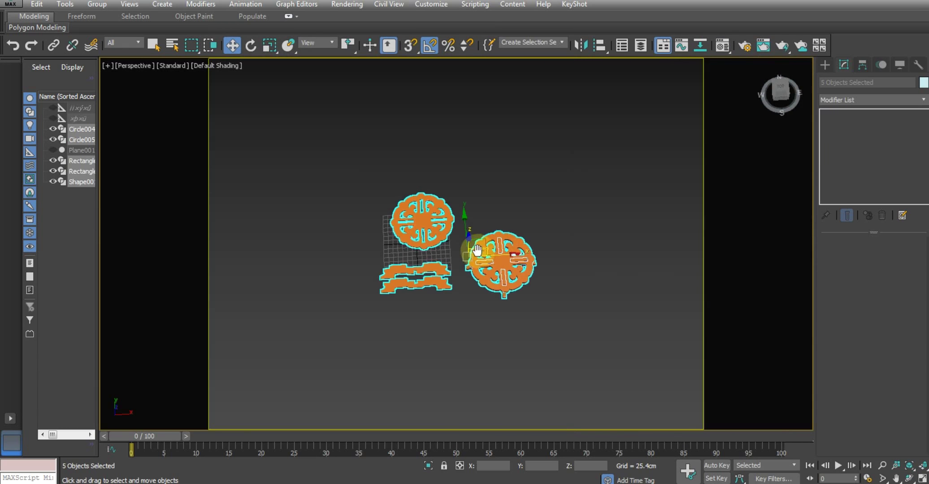
pyautogui.keyDown('alt'); pyautogui.moveTo(514, 232); pyautogui.dragTo(477, 249, button='middle'); pyautogui.keyUp('alt')
pyautogui.press('F10')
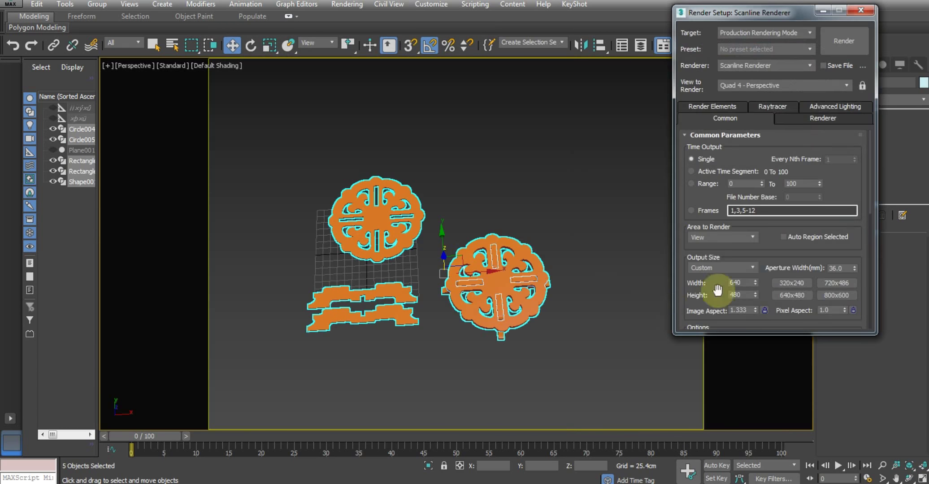
pyautogui.click(748, 268)
pyautogui.click(723, 416)
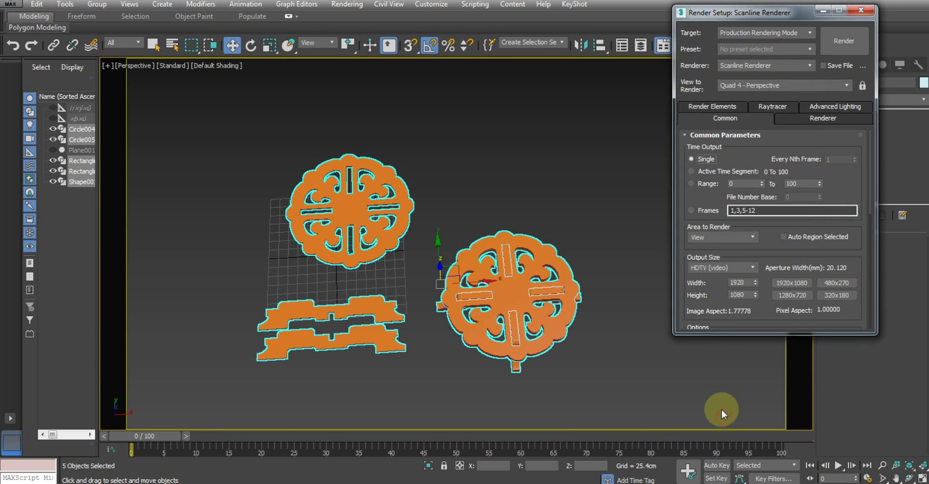
pyautogui.click(860, 10)
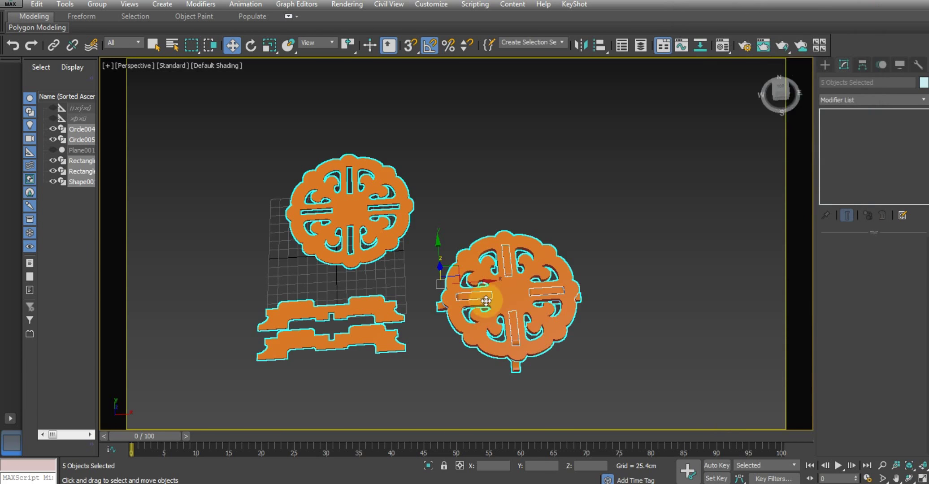
# Step: Frame the table, patterned disc and flat parts in the Perspective view
pyautogui.moveTo(477, 296)
pyautogui.keyDown('alt'); pyautogui.mouseDown(button='middle')
pyautogui.moveTo(528, 238)
pyautogui.moveTo(535, 285)
pyautogui.moveTo(472, 321)
pyautogui.moveTo(368, 306)
pyautogui.moveTo(375, 335)
pyautogui.mouseUp(button='middle'); pyautogui.keyUp('alt')
pyautogui.scroll(2, 425, 290)
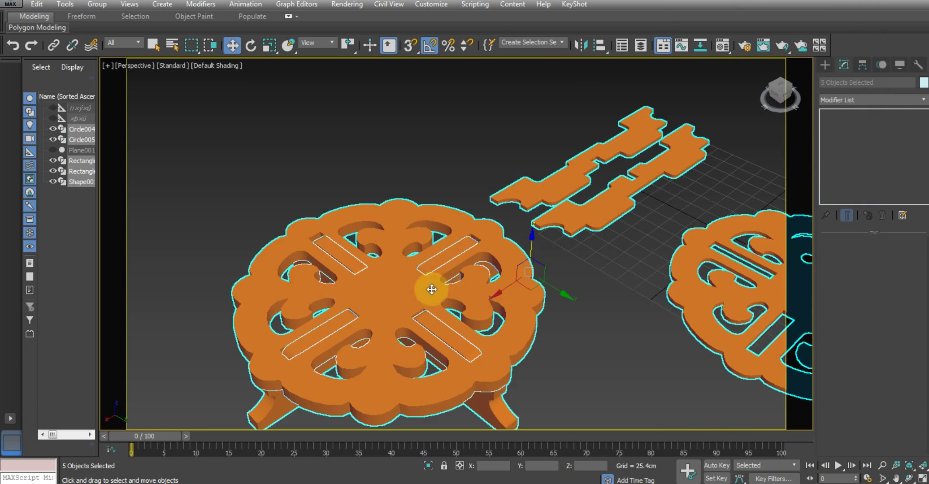
pyautogui.scroll(2, 450, 285)
pyautogui.scroll(1, 450, 284)
pyautogui.click(764, 64)
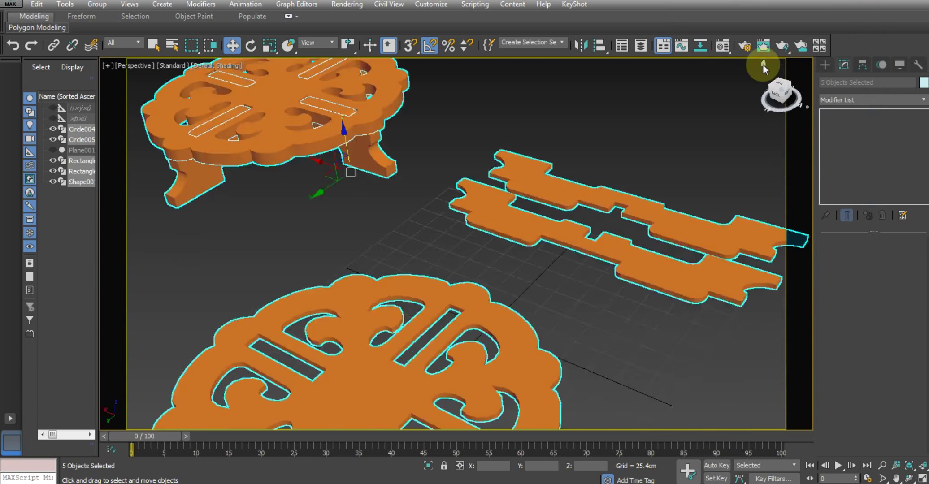
pyautogui.scroll(3, 546, 179)
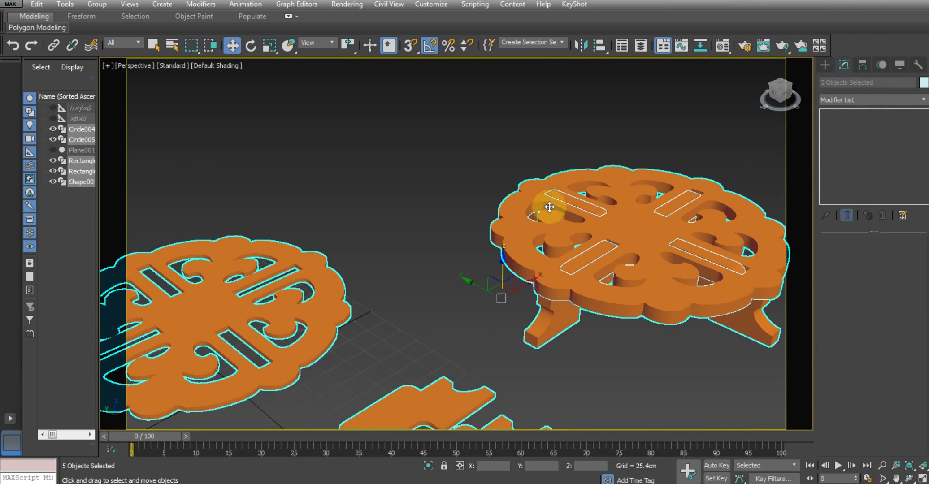
pyautogui.scroll(-3, 546, 178)
pyautogui.moveTo(544, 188); pyautogui.dragTo(538, 166, button='middle')
pyautogui.moveTo(535, 164)
pyautogui.keyDown('alt'); pyautogui.mouseDown(button='middle')
pyautogui.moveTo(532, 195)
pyautogui.moveTo(523, 180)
pyautogui.mouseUp(button='middle'); pyautogui.keyUp('alt')
pyautogui.click(882, 465)
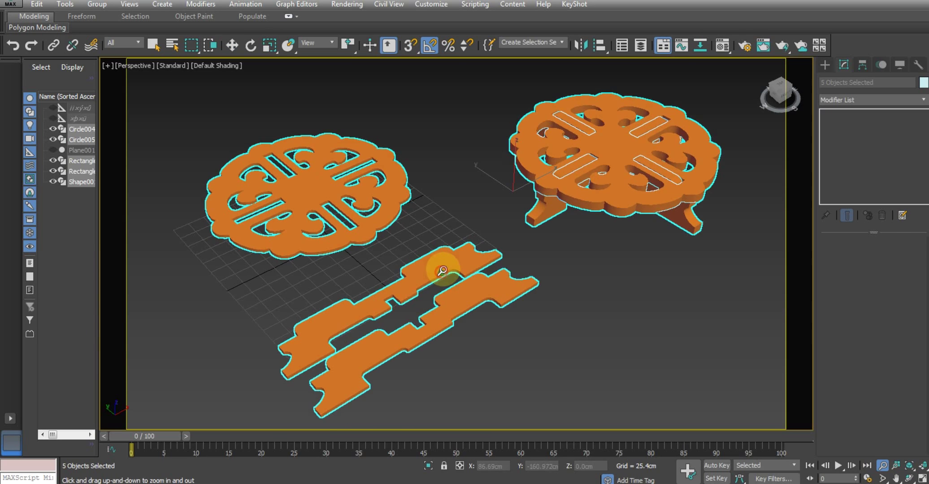
pyautogui.moveTo(484, 272); pyautogui.dragTo(485, 269)
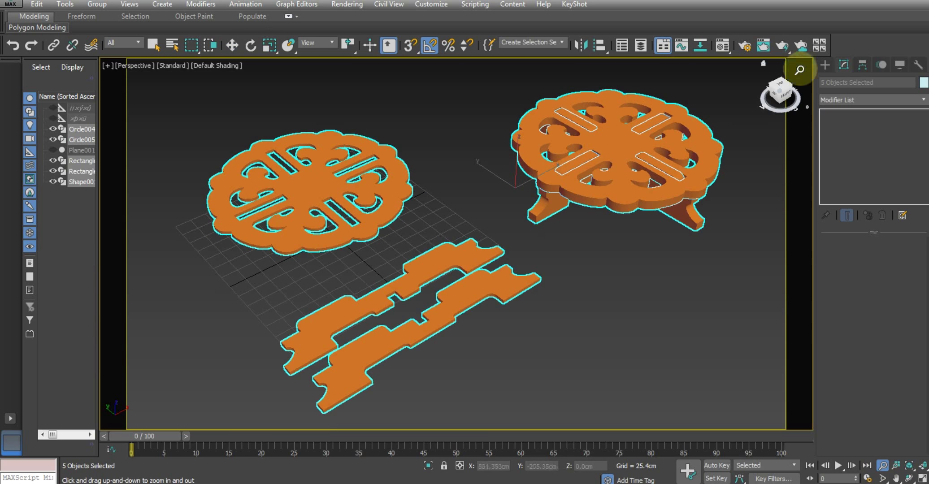
# Step: Render the Perspective view and reposition the Rendered Frame Window
pyautogui.click(765, 44)
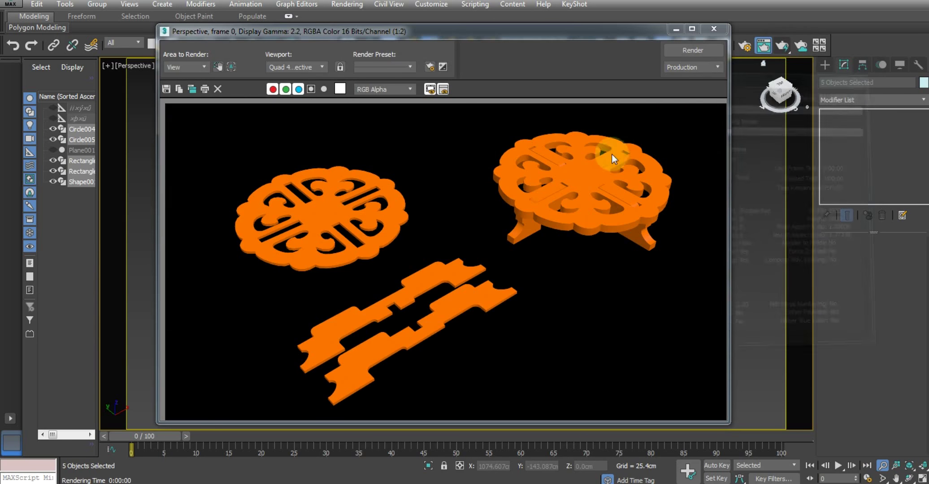
pyautogui.moveTo(543, 36); pyautogui.dragTo(538, 27)
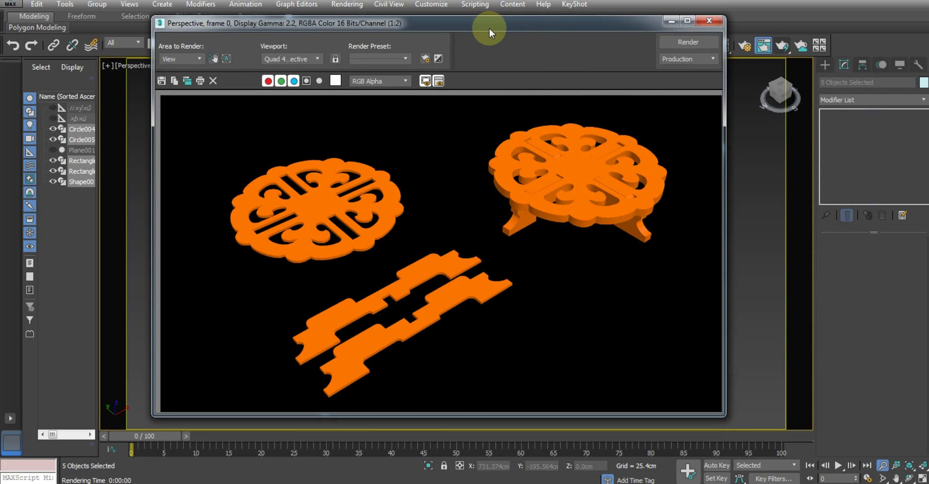
pyautogui.moveTo(489, 28); pyautogui.dragTo(481, 26)
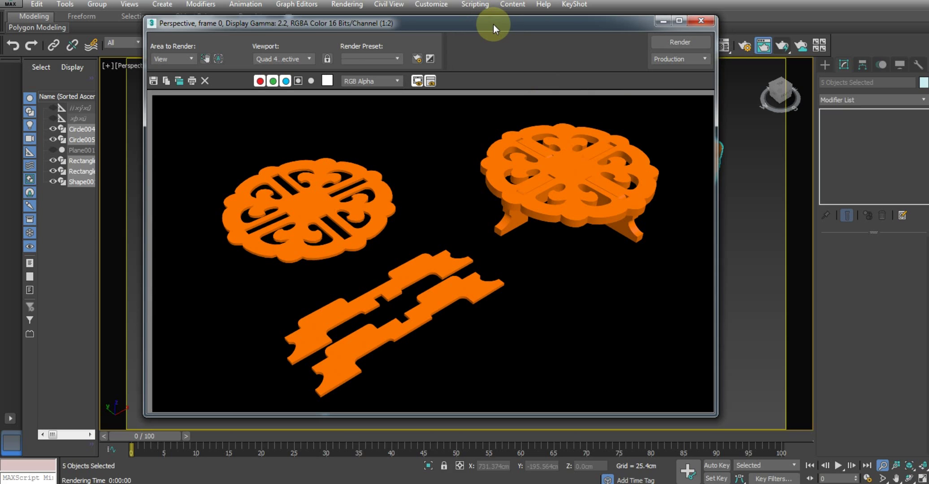
pyautogui.moveTo(493, 25); pyautogui.dragTo(483, 25)
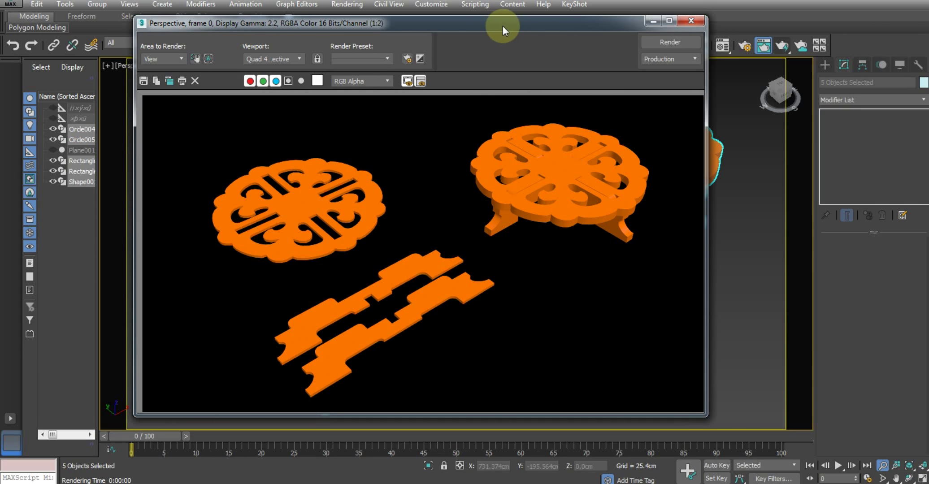
pyautogui.moveTo(503, 26); pyautogui.dragTo(511, 28)
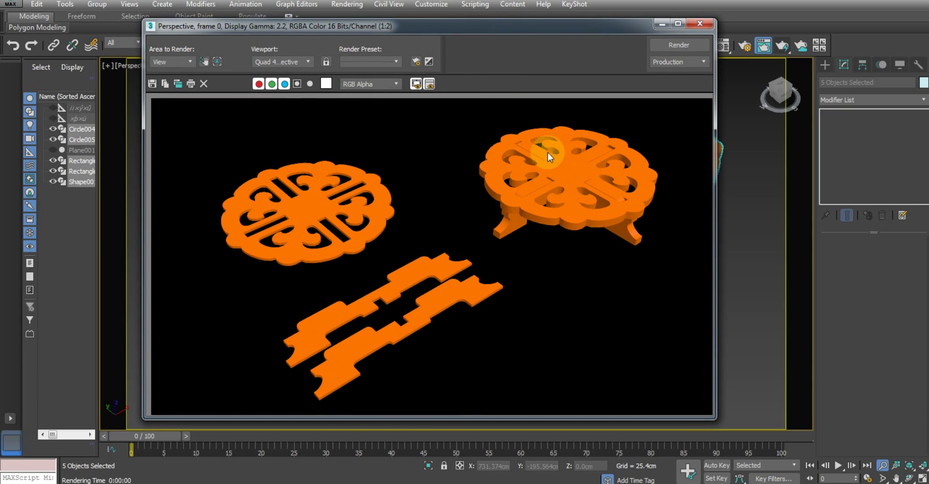